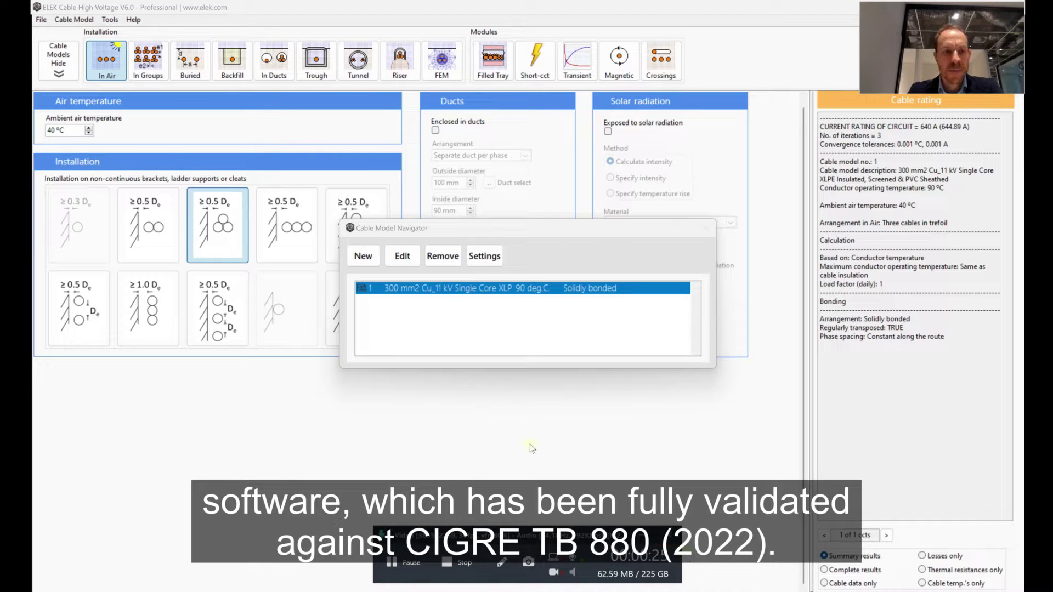
Start a new cable model from the Cable Model Navigator
left_click_drag(491, 228, 461, 198)
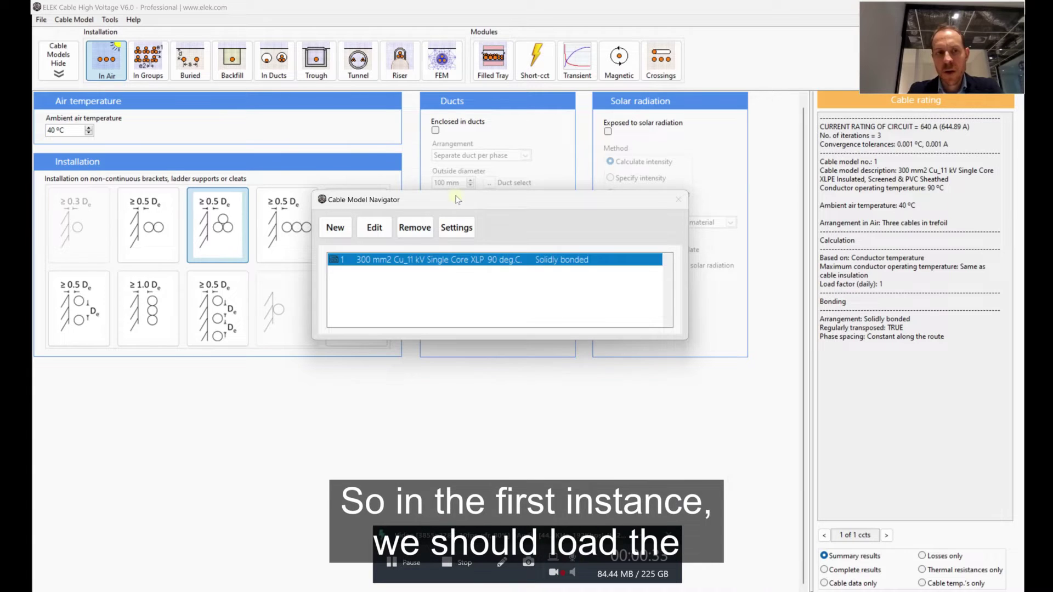
left_click_drag(457, 199, 443, 192)
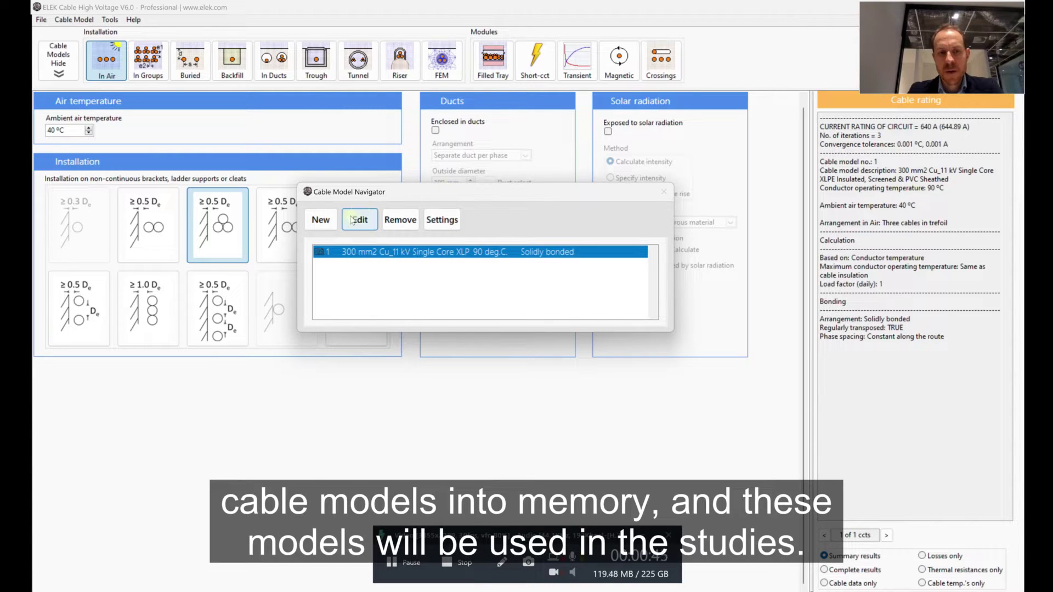
left_click(332, 220)
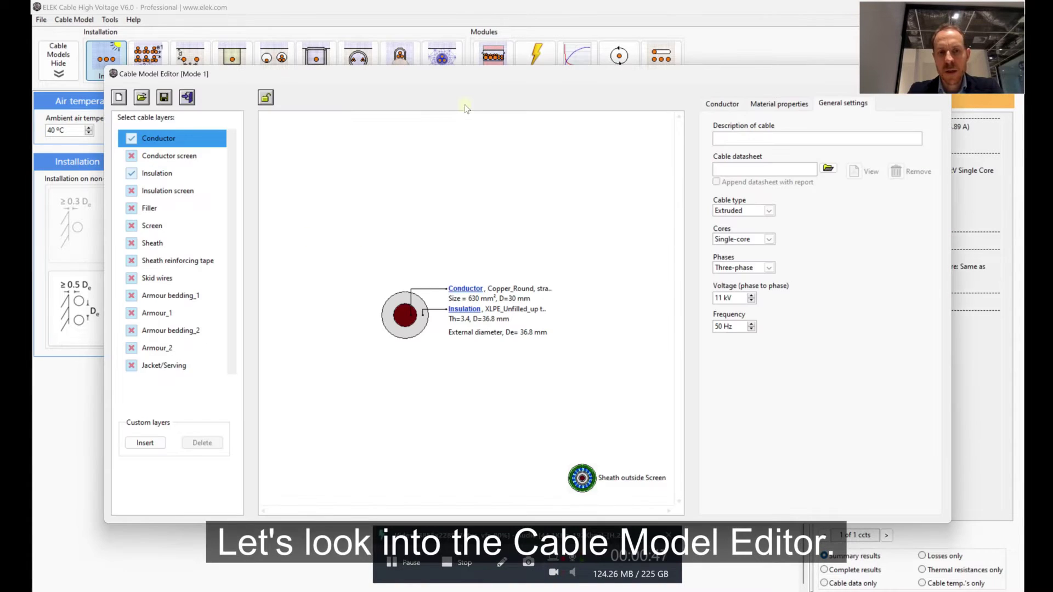
left_click_drag(509, 77, 465, 81)
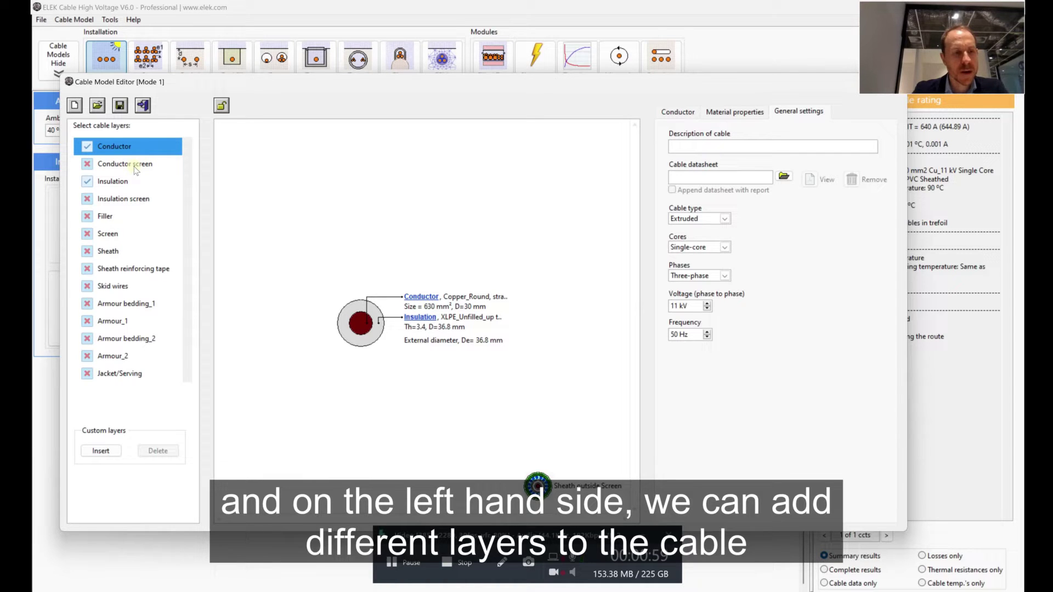
Add insulation screen, sheath, screen, jacket/serving and Armour_1 layers to the new cable model
left_click(117, 201)
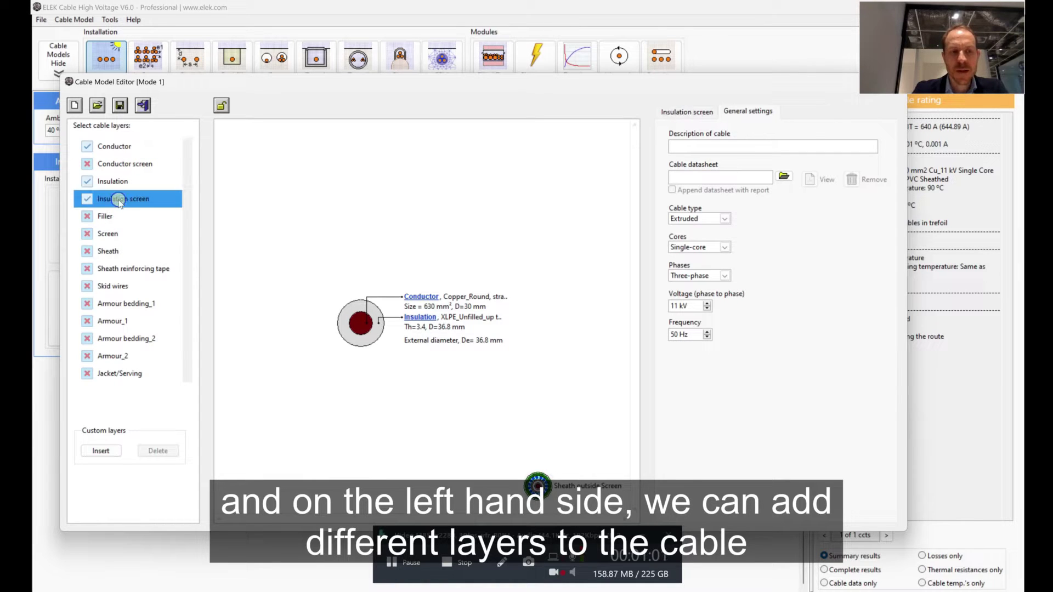
left_click(123, 250)
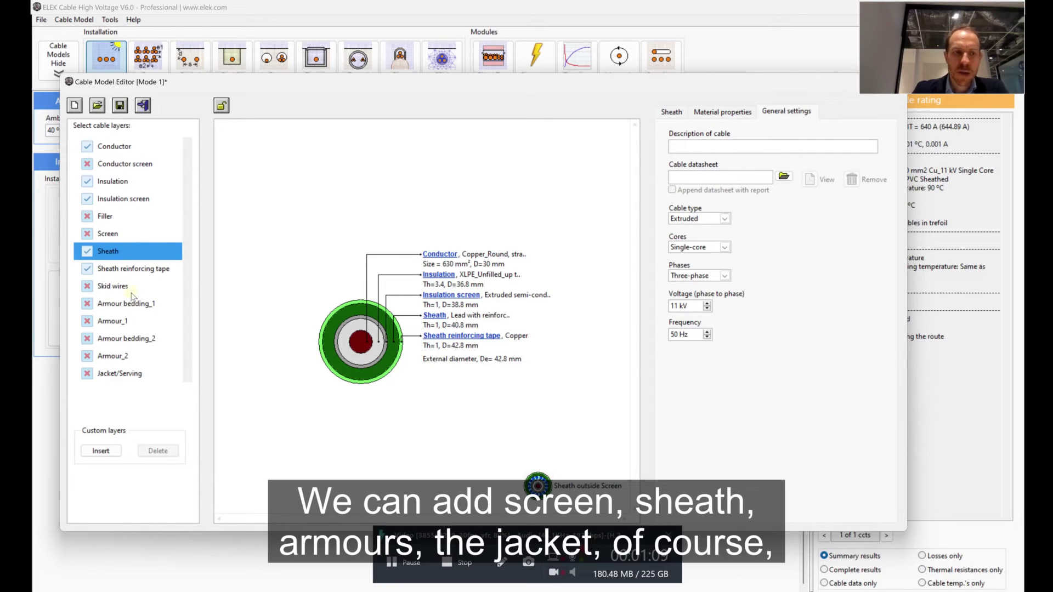
left_click(126, 235)
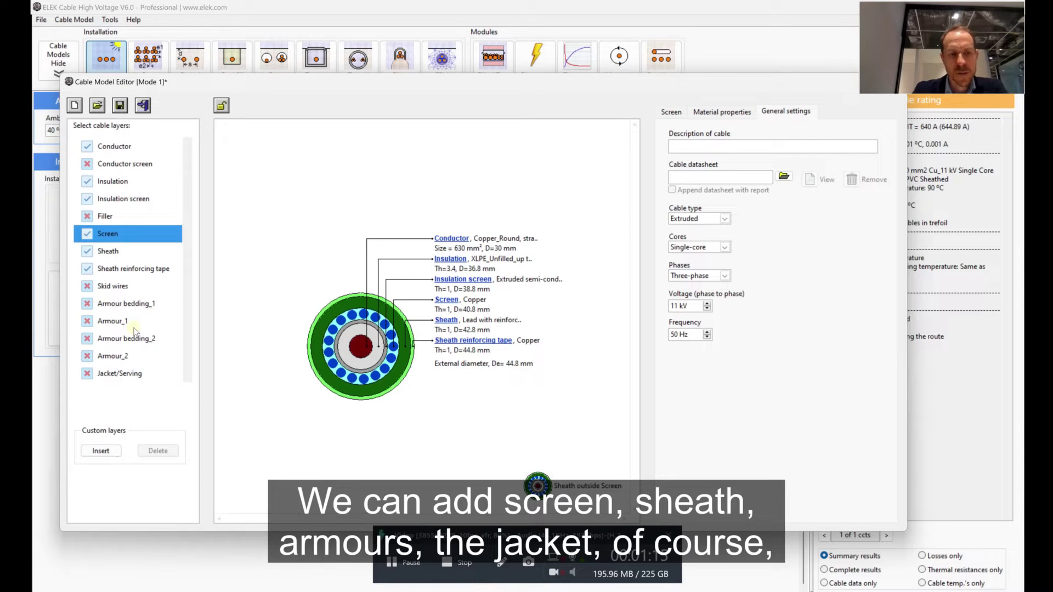
left_click(132, 377)
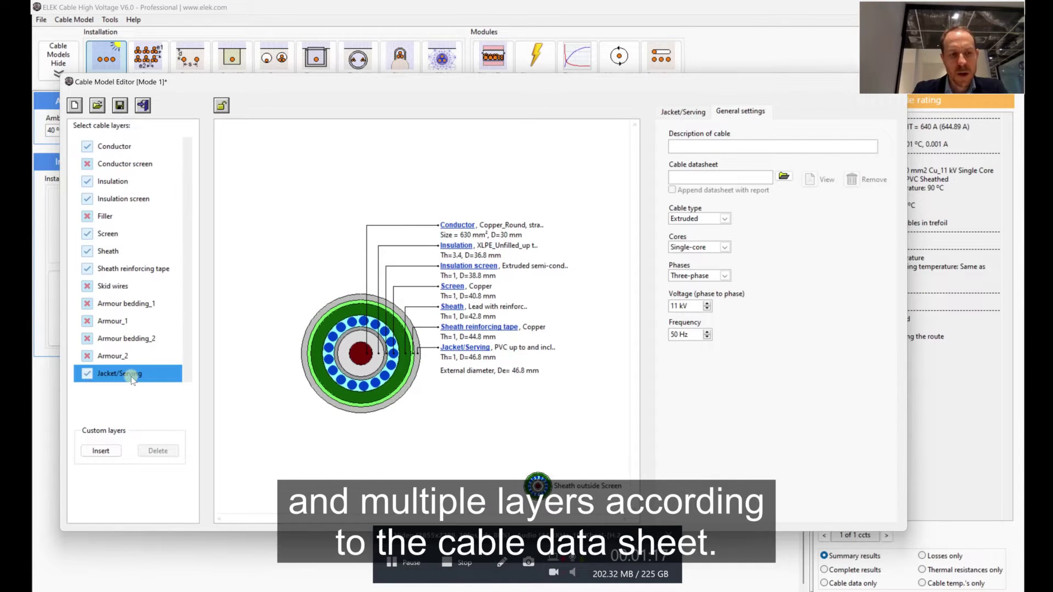
left_click(133, 321)
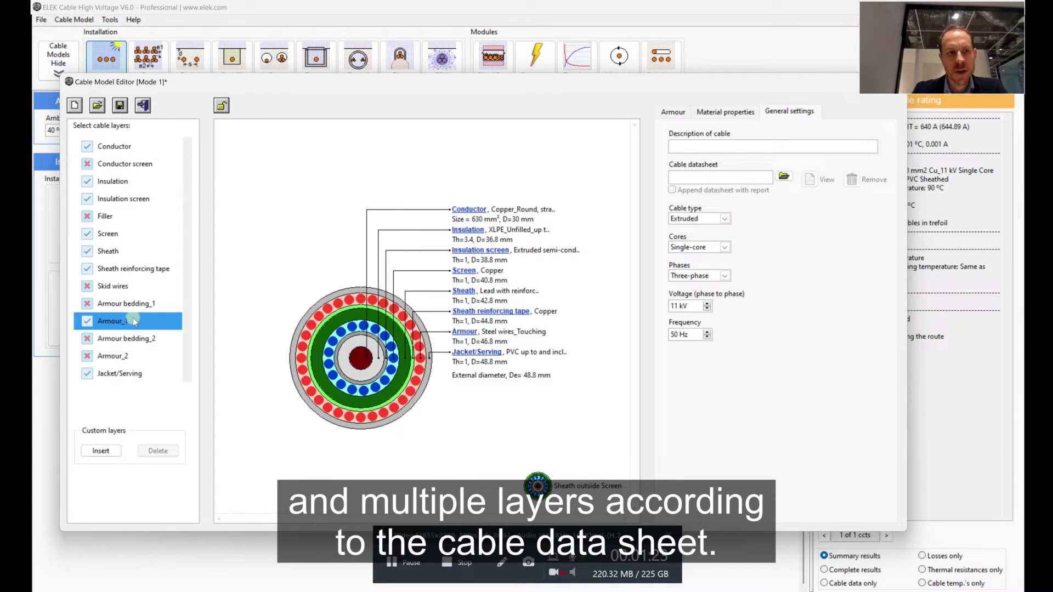
Load Case 1 - 132kV cable.xml from the TB 880 folder of the cables database and unlock it for editing
left_click(98, 105)
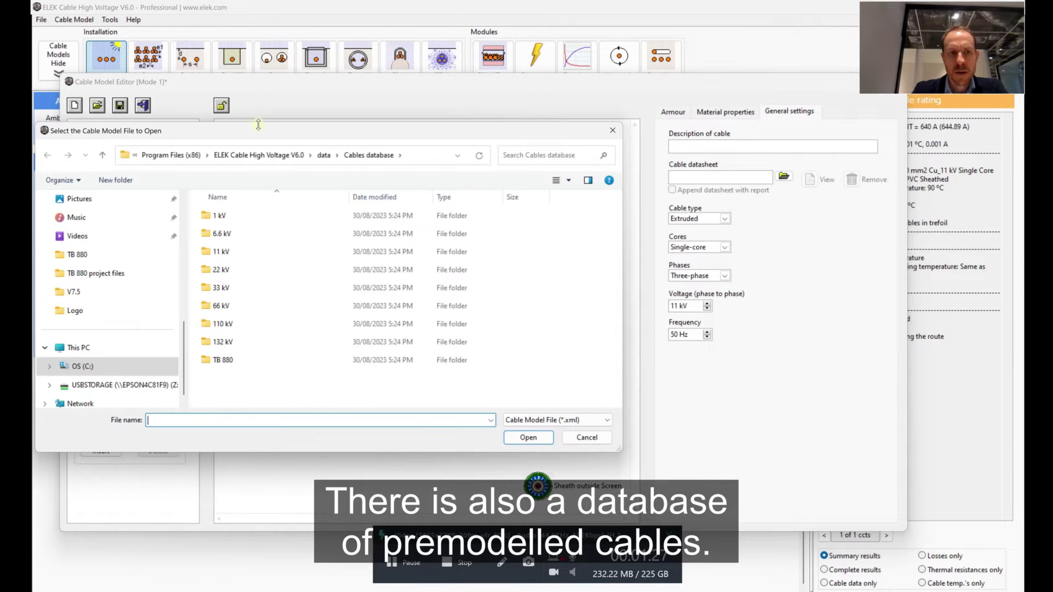
left_click_drag(277, 131, 332, 107)
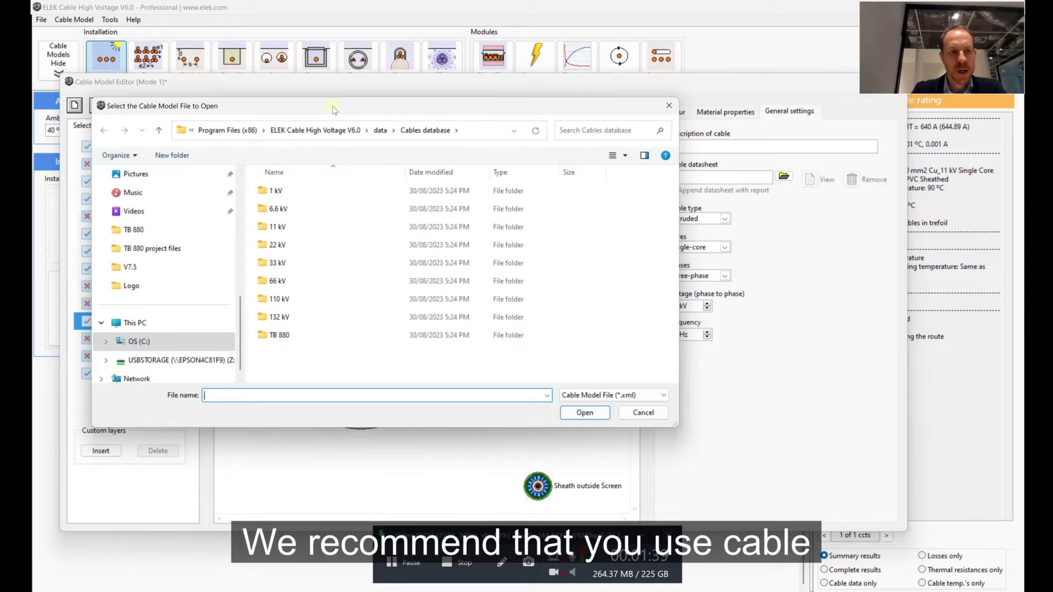
left_click_drag(332, 107, 377, 81)
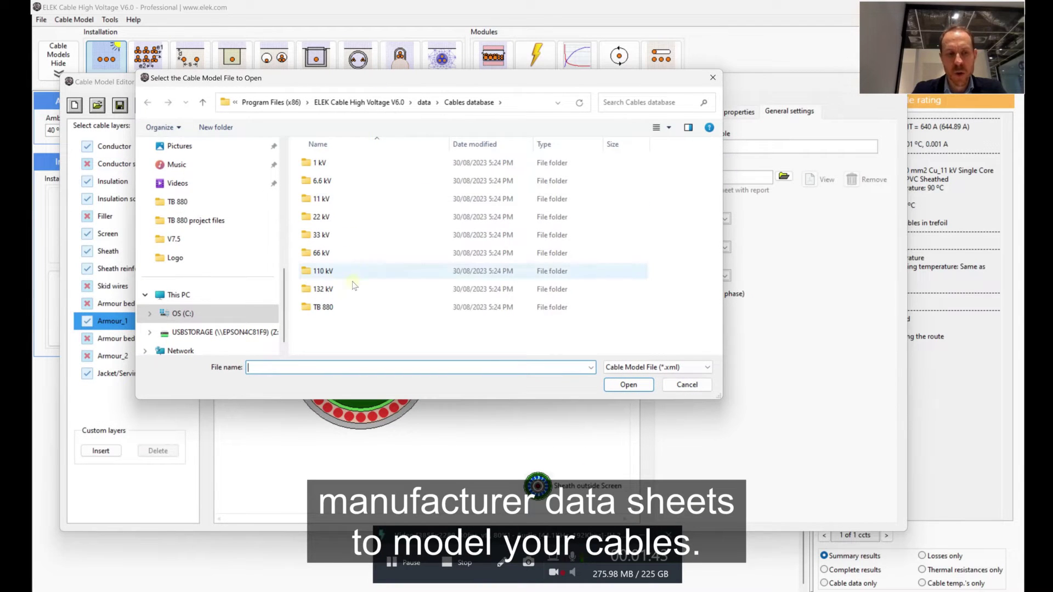
mouse_move(355, 309)
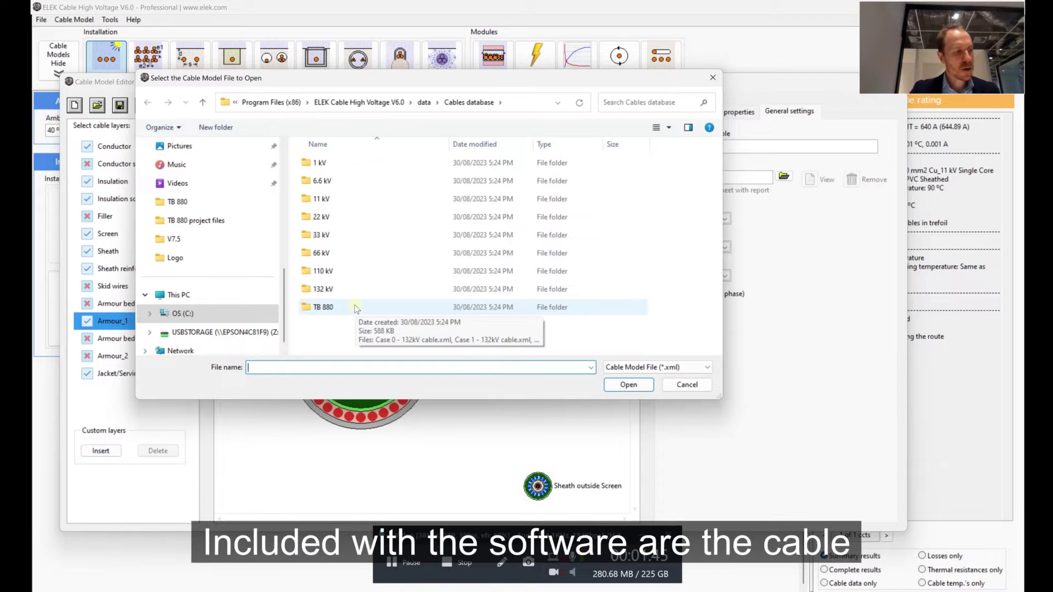
double_click(355, 308)
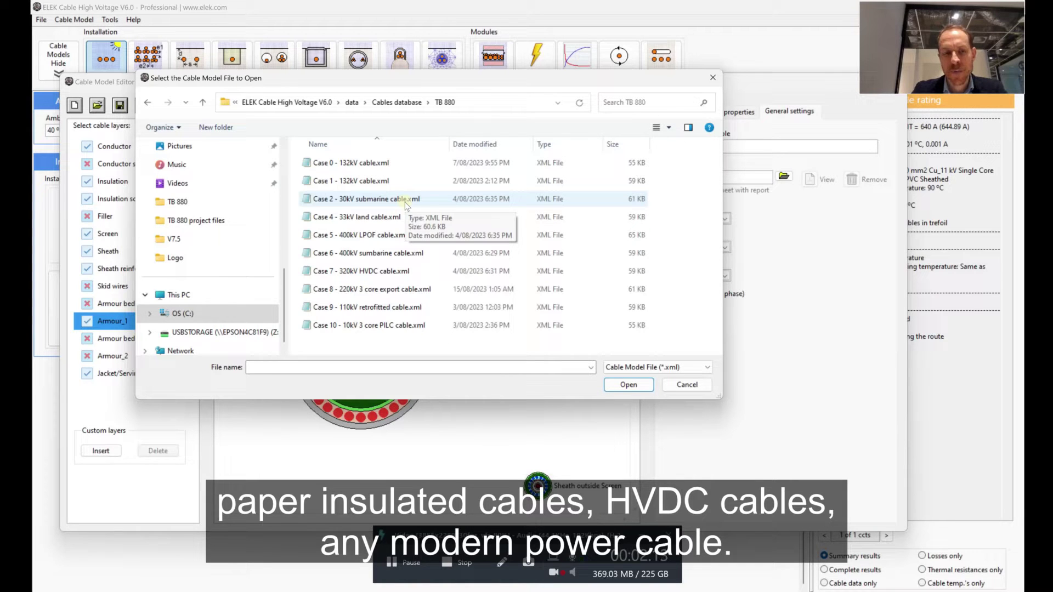
double_click(404, 181)
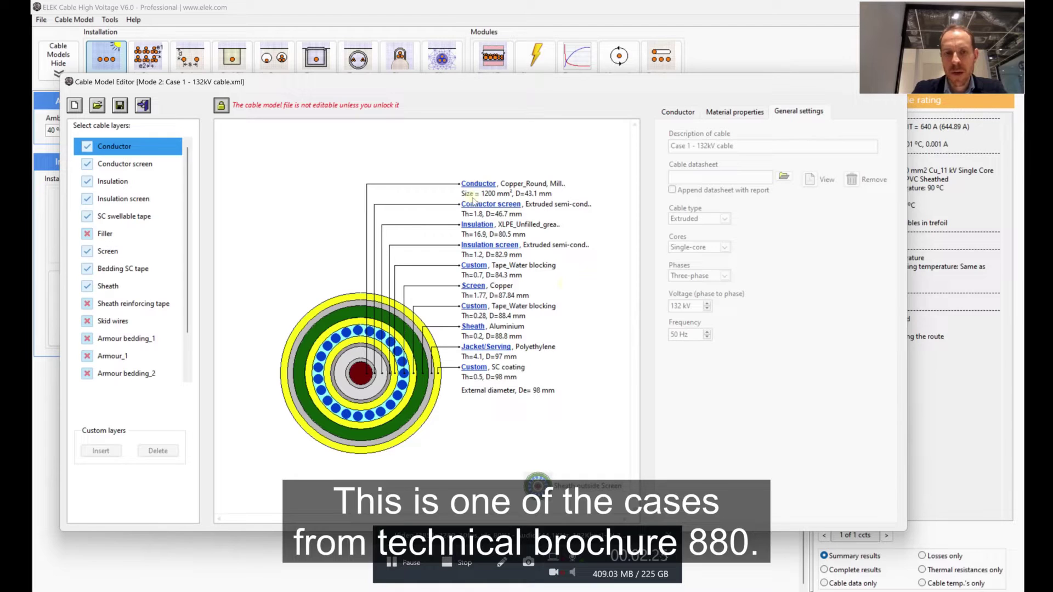
left_click(223, 106)
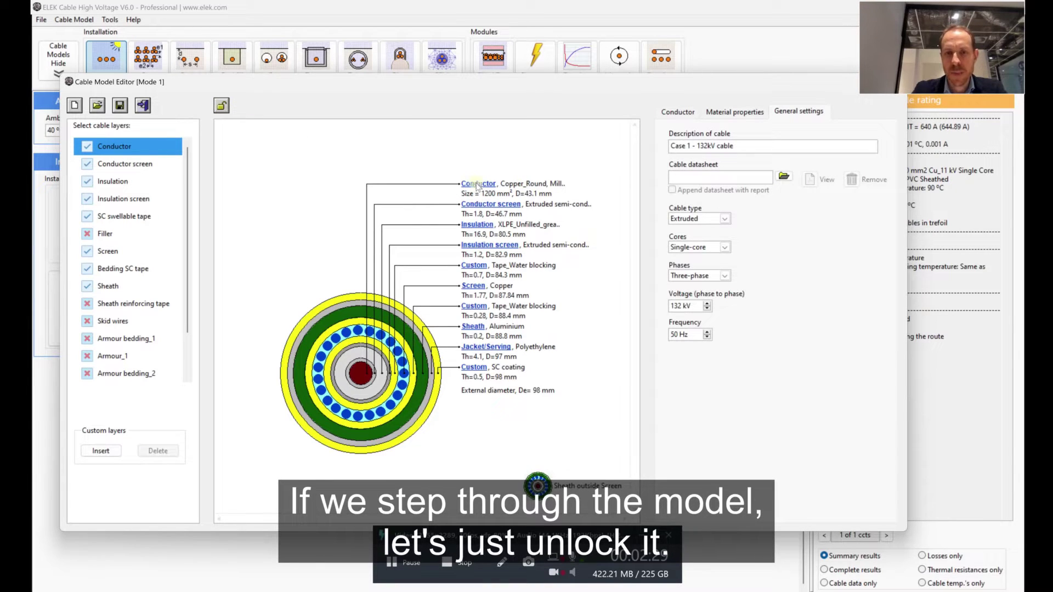
Examine the conductor's dimensions and the available conductor sizes and size ranges
left_click(681, 113)
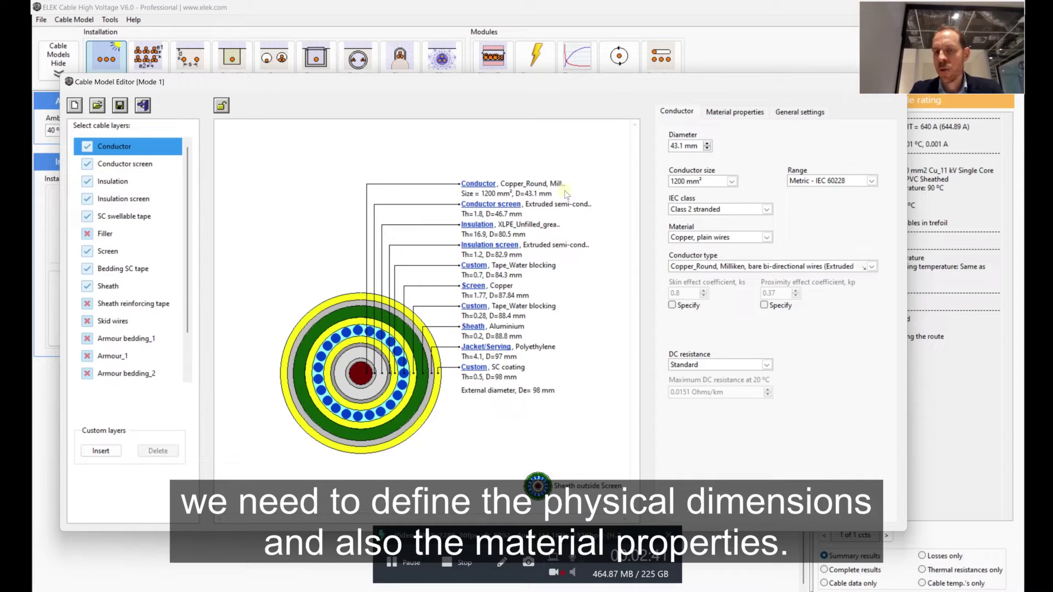
left_click(731, 182)
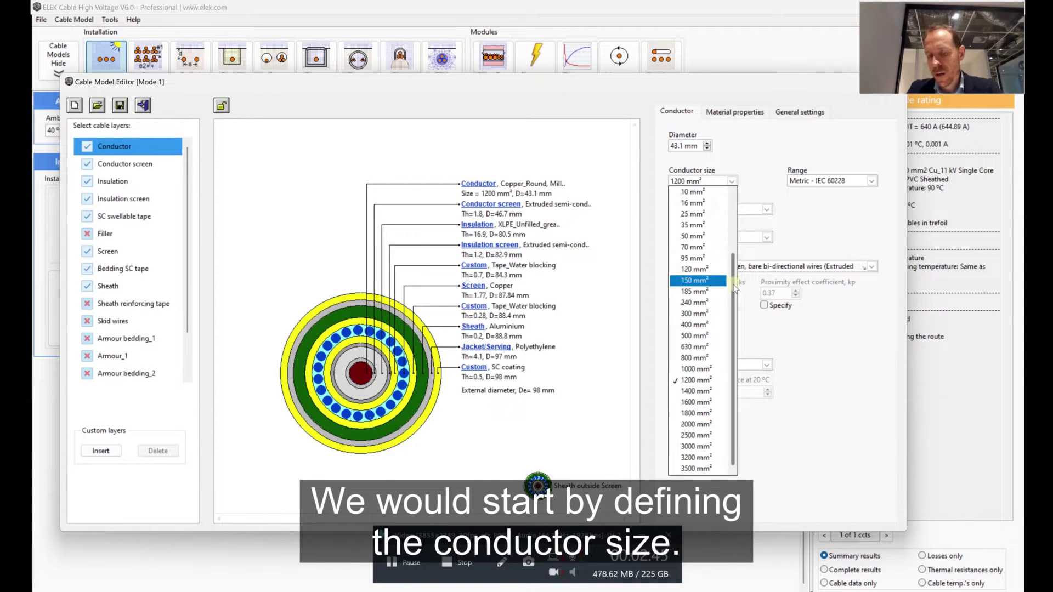
scroll(735, 286, "up", 3)
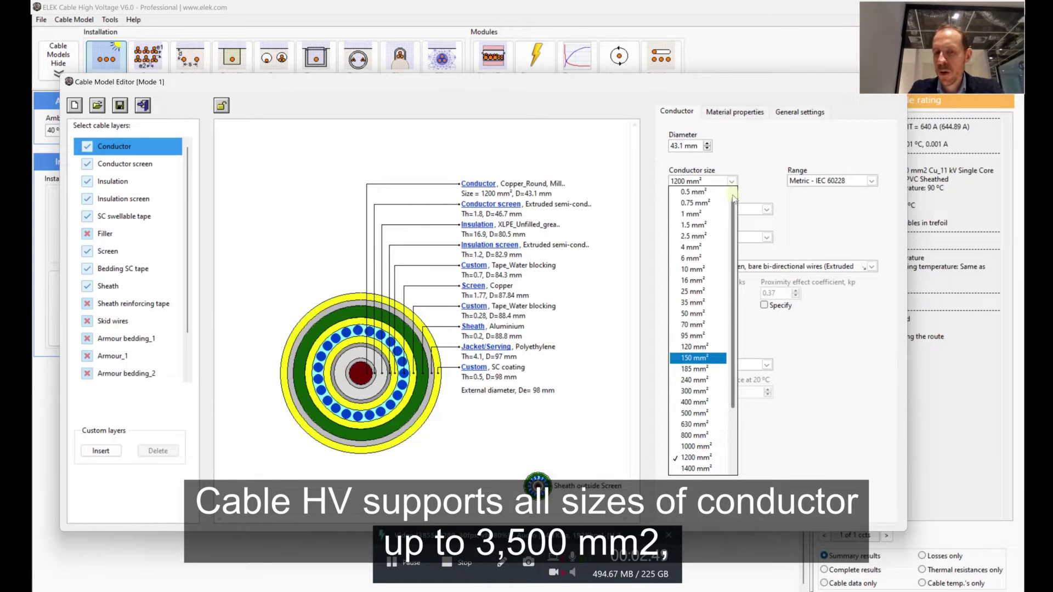
scroll(729, 258, "down", 3)
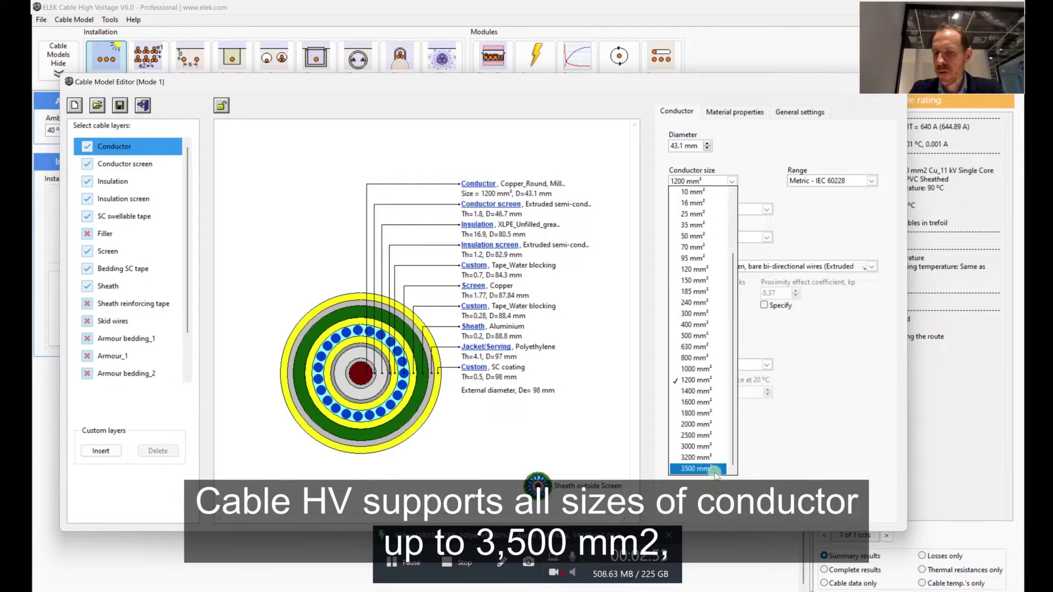
left_click(810, 423)
left_click(865, 181)
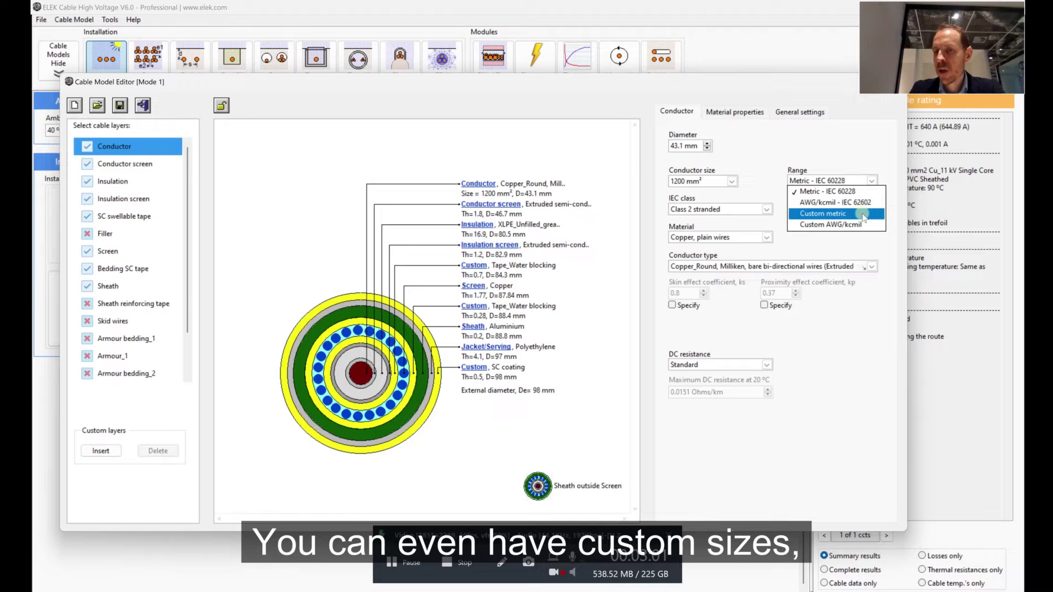
left_click(855, 165)
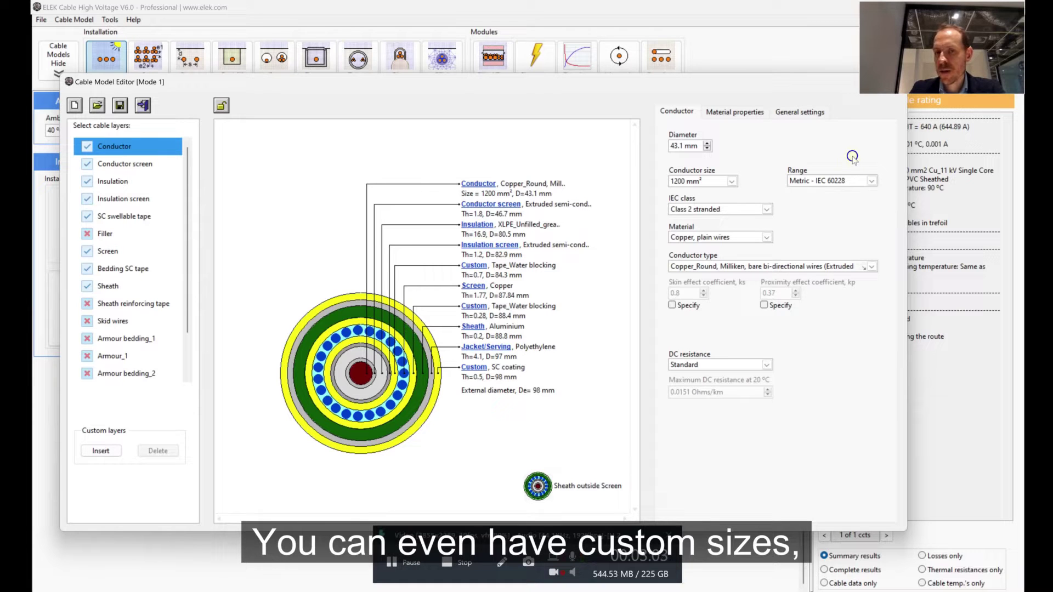
Review the available IEC classes, materials, conductor types and DC resistance options for the conductor
left_click(766, 209)
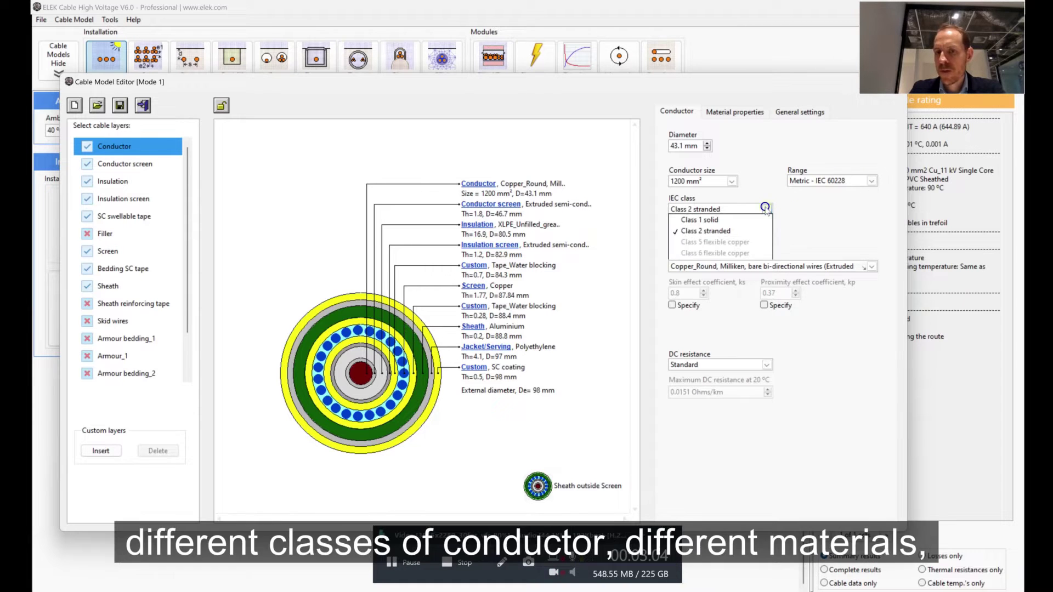
left_click(816, 219)
left_click(767, 238)
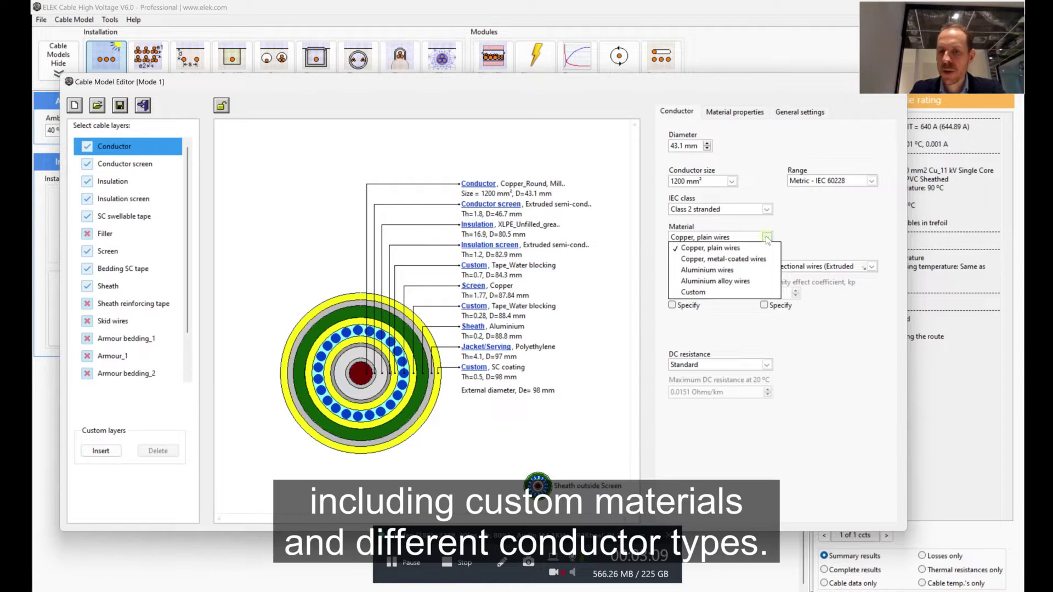
left_click(814, 239)
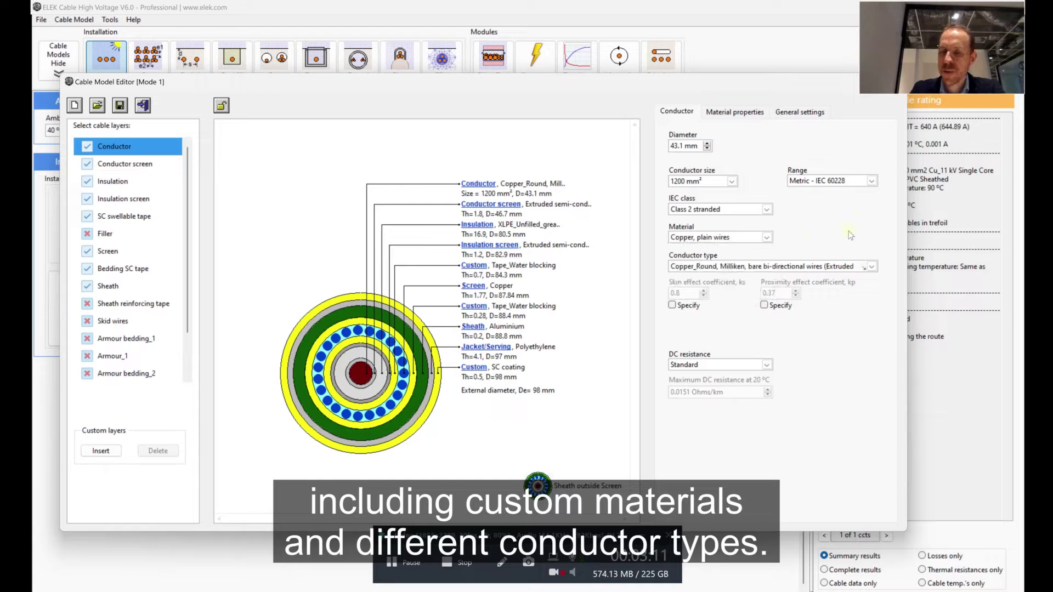
left_click(861, 266)
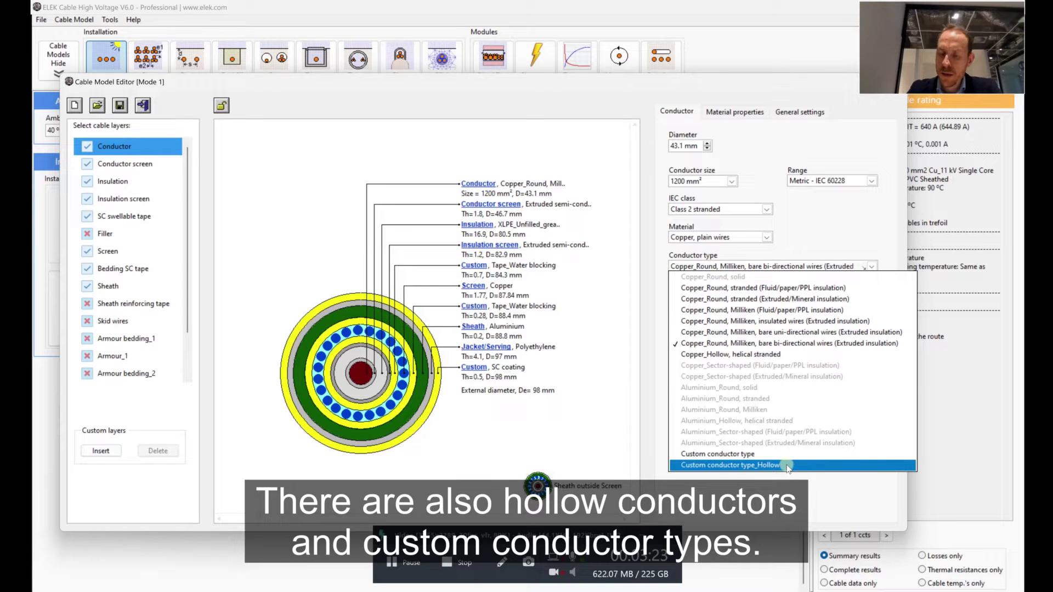
left_click(842, 239)
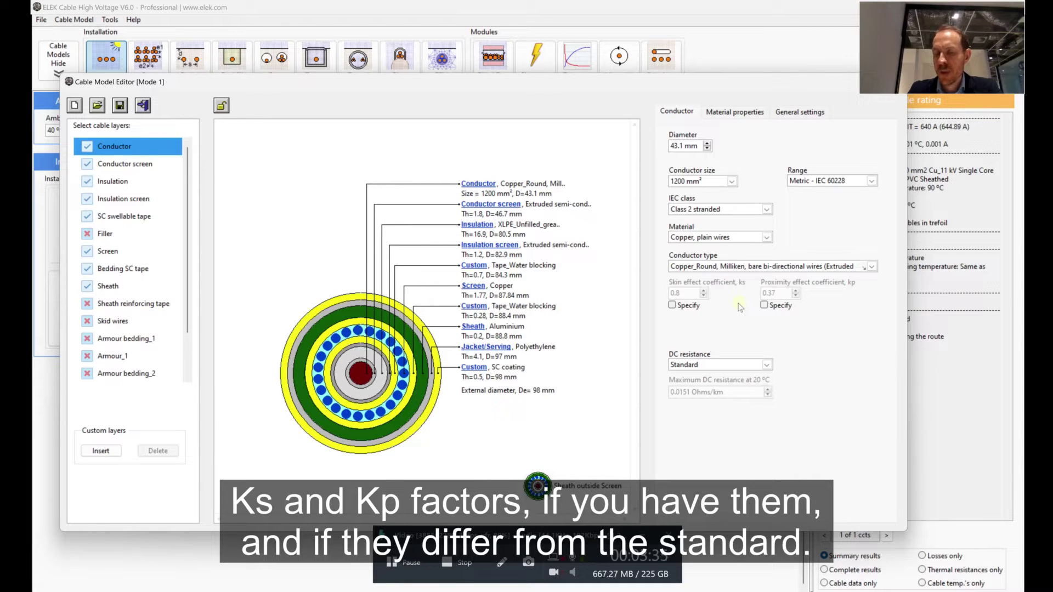
left_click(766, 365)
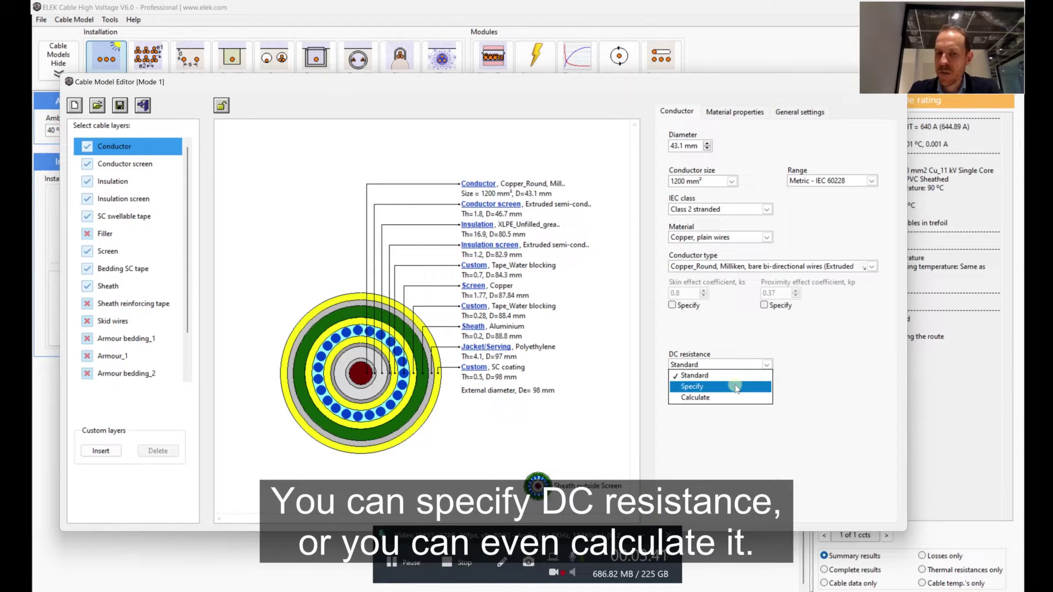
left_click(774, 340)
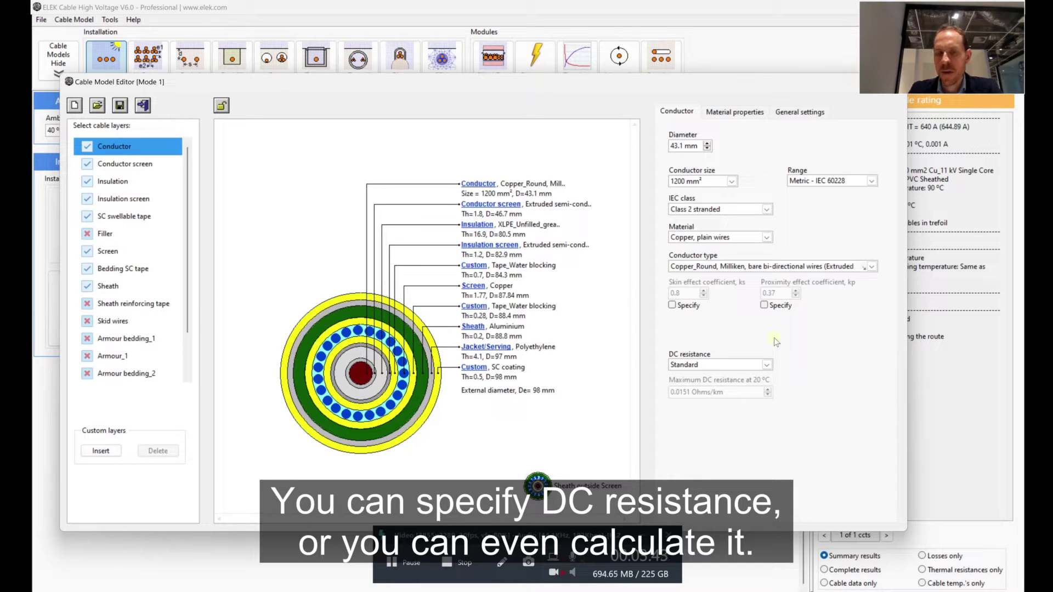
Review the conductor's material properties, and the cable type and core options in the cable's general settings
left_click(748, 106)
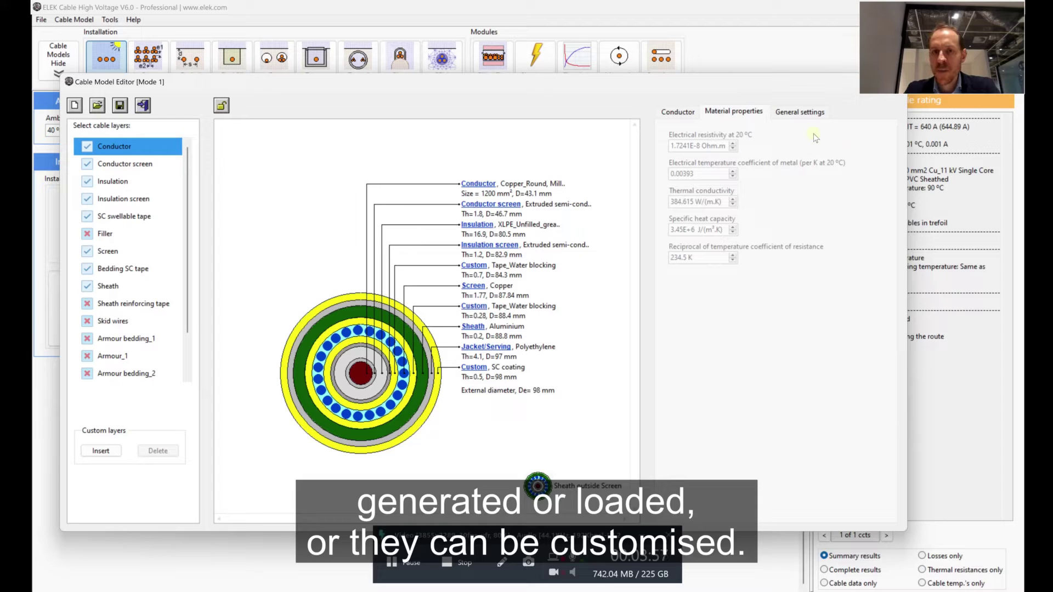
left_click(805, 113)
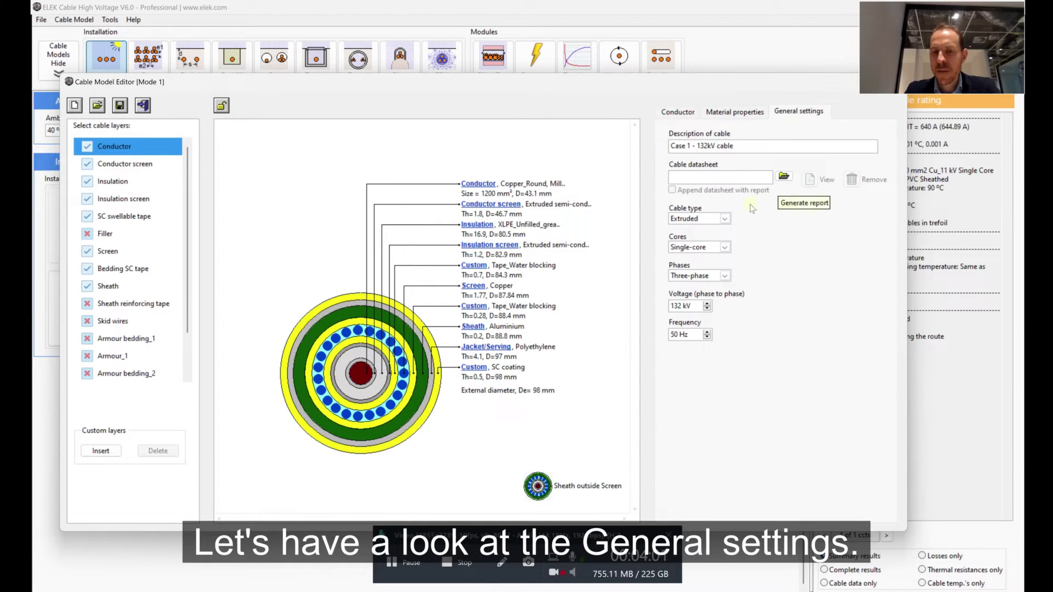
left_click(725, 218)
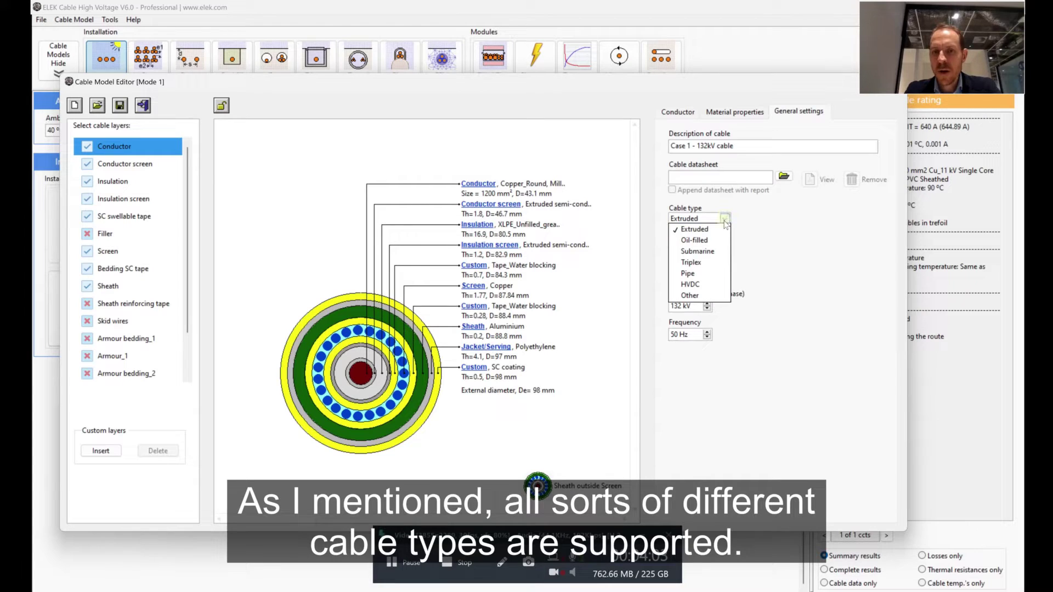
left_click(774, 234)
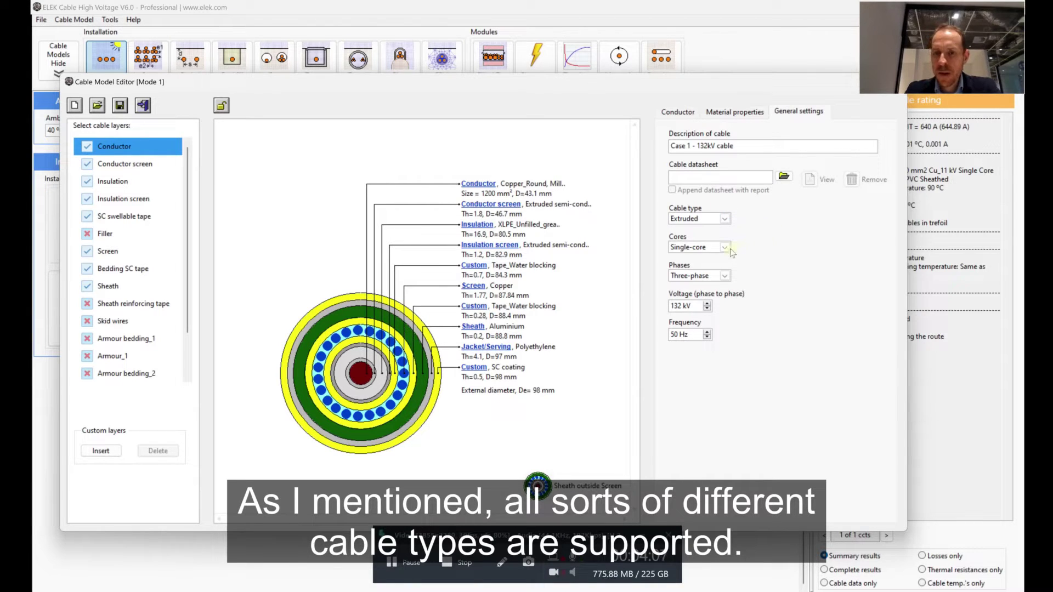
left_click(724, 247)
left_click(779, 243)
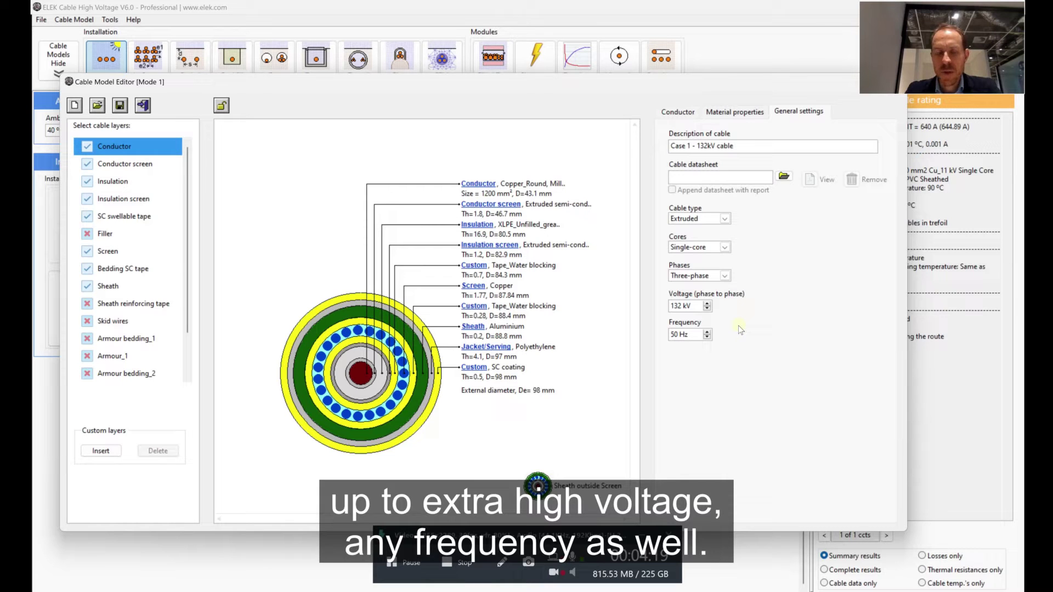
Examine the conductor screen's dimensions and its available material options
left_click(492, 205)
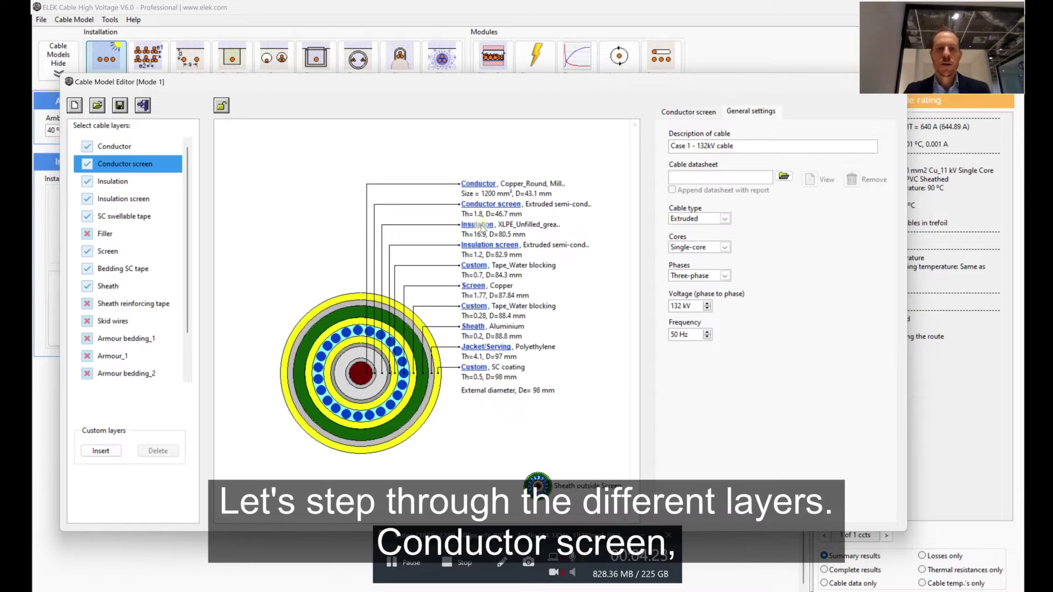
left_click(687, 111)
left_click(732, 199)
left_click(735, 199)
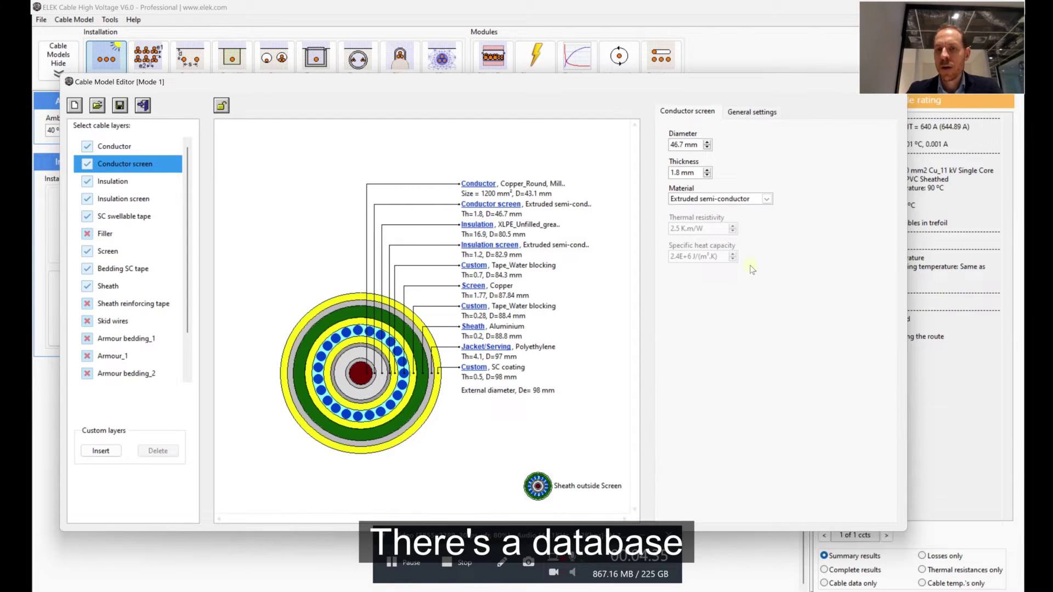
Examine the insulation layer's dimensions and thermal properties, and review the available insulation types
left_click(477, 224)
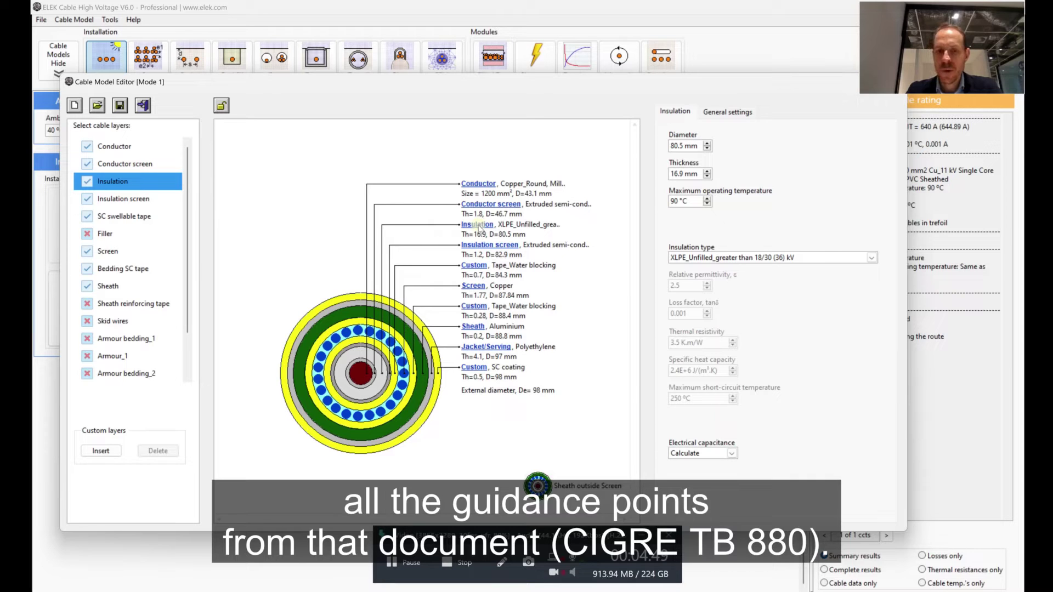
left_click(735, 257)
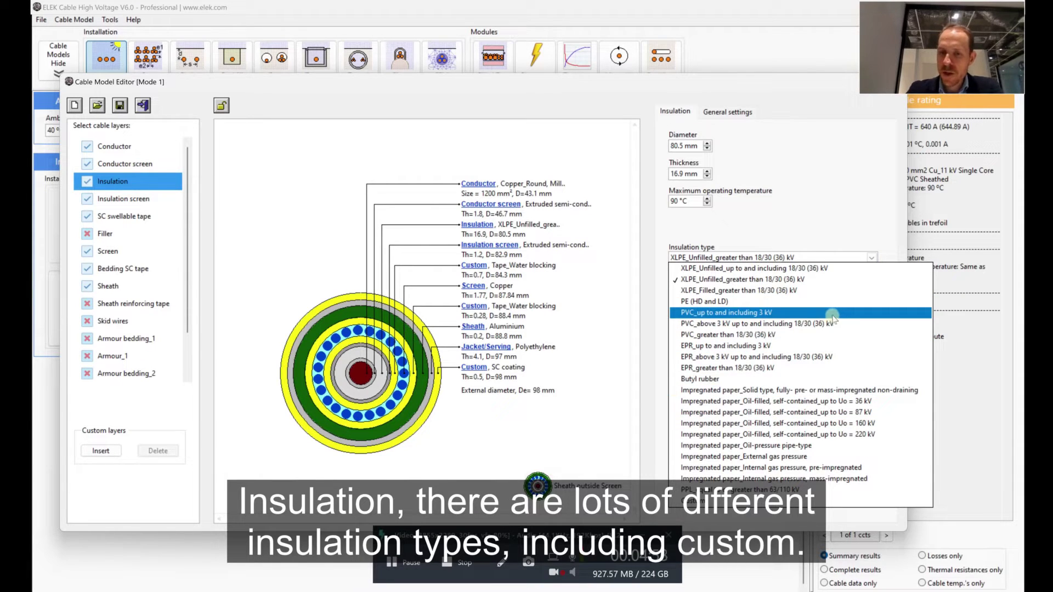
left_click(832, 217)
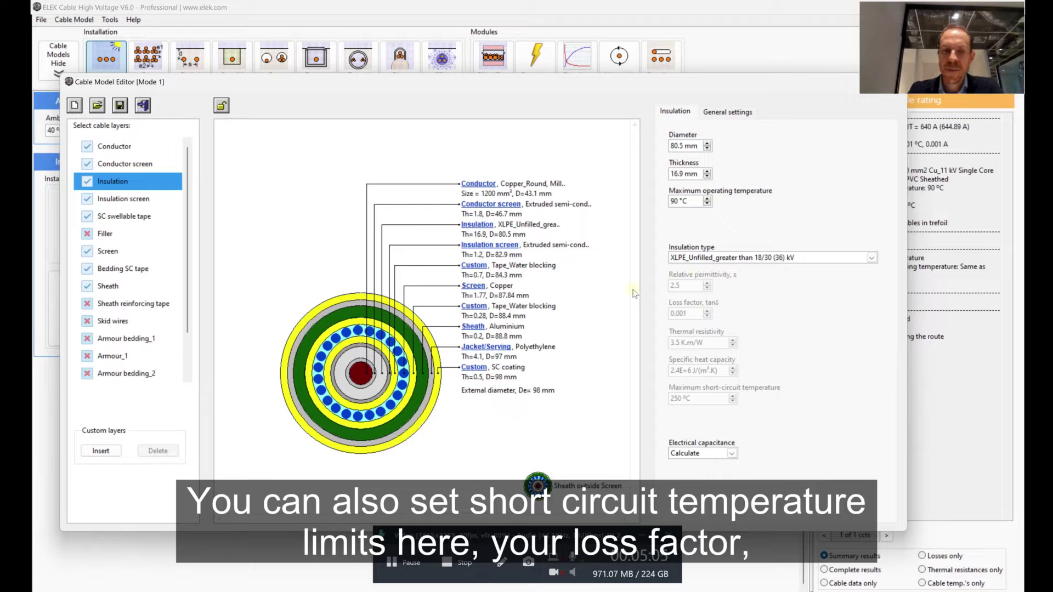
Examine the insulation screen and SC swellable tape layers, and review the construction options of the copper screen
left_click(493, 248)
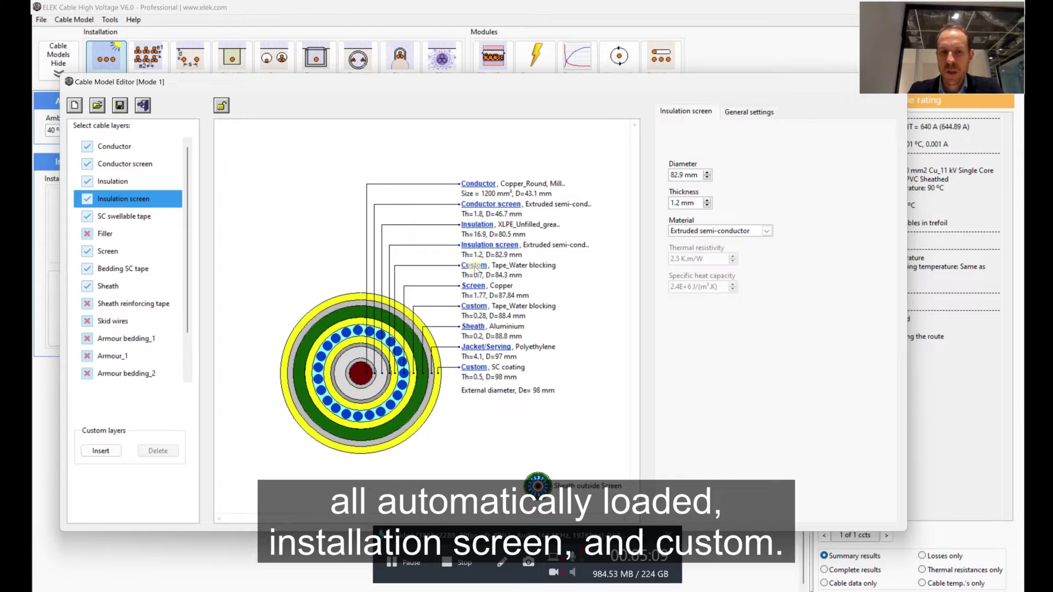
left_click(474, 267)
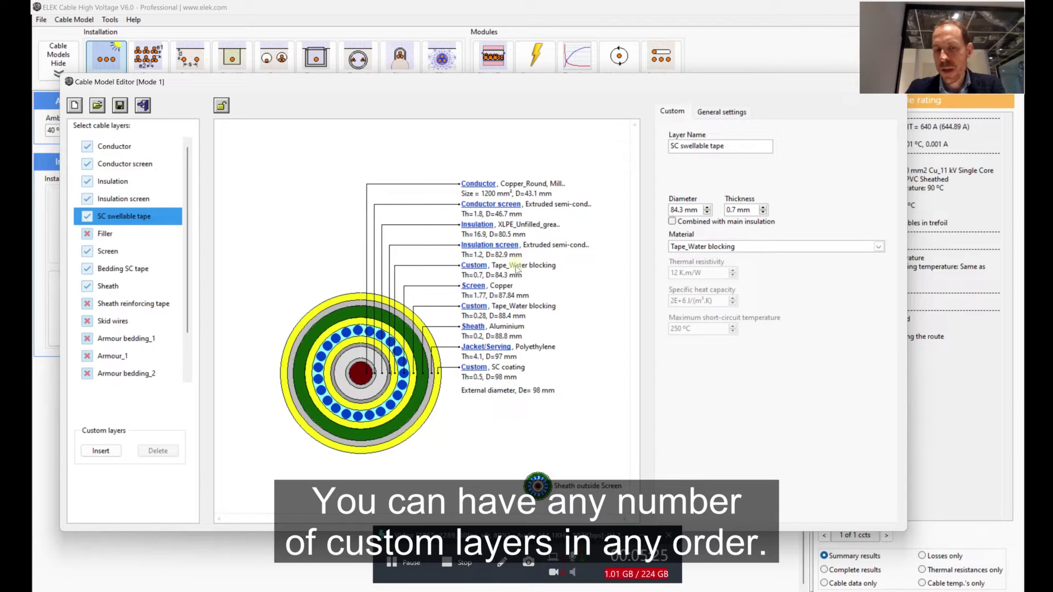
left_click(474, 285)
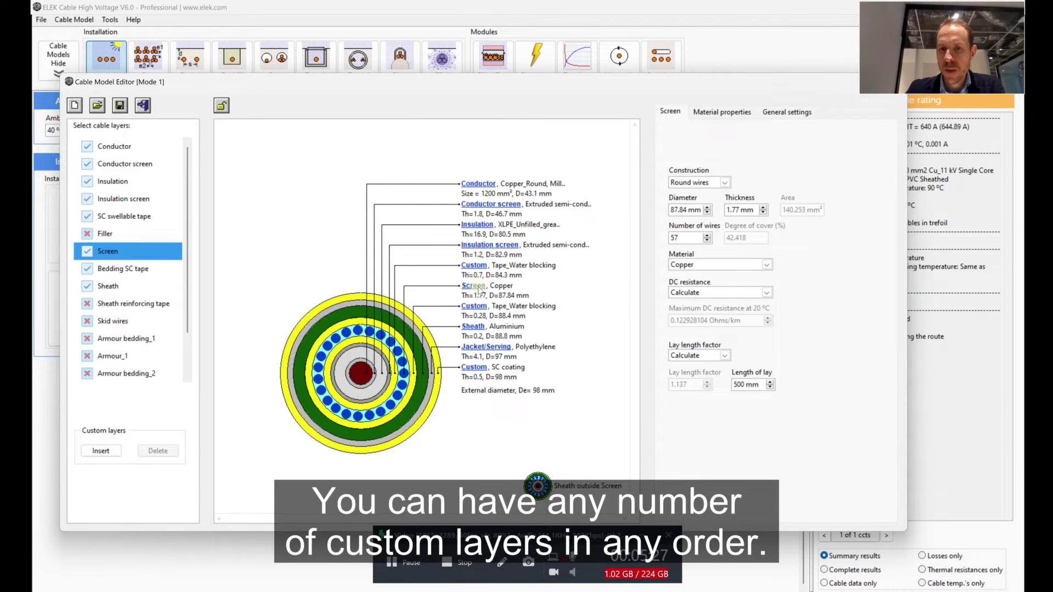
left_click(723, 182)
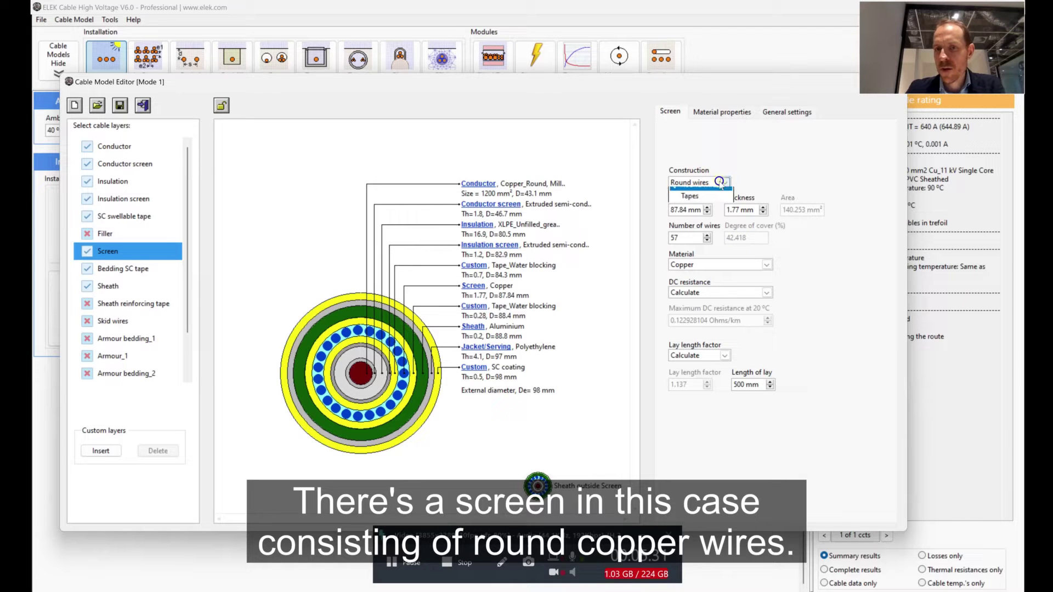
left_click(750, 167)
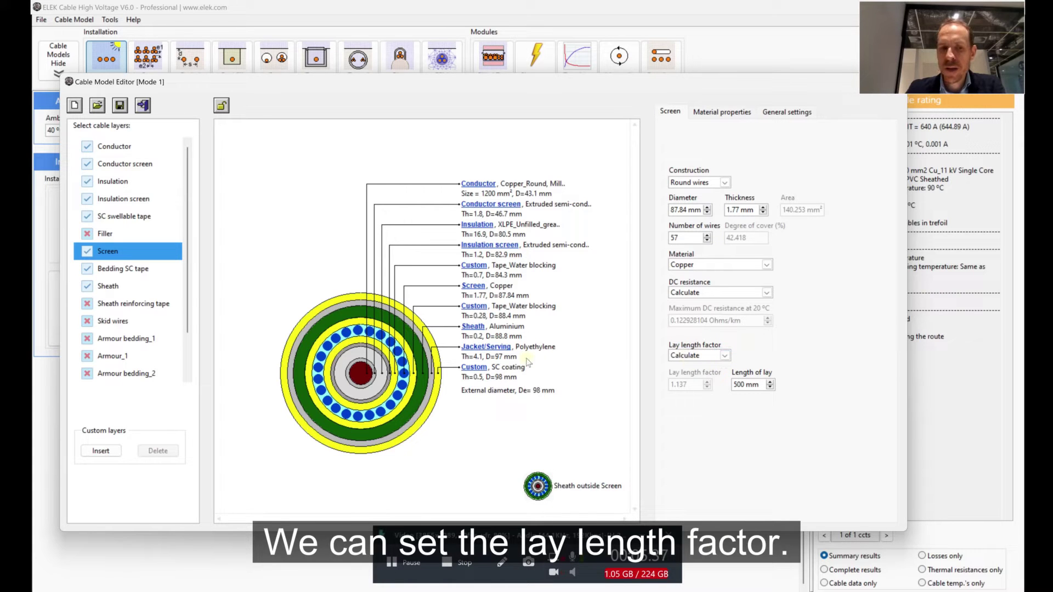
Examine the Bedding SC tape layer and review the construction options of the aluminium sheath
left_click(474, 308)
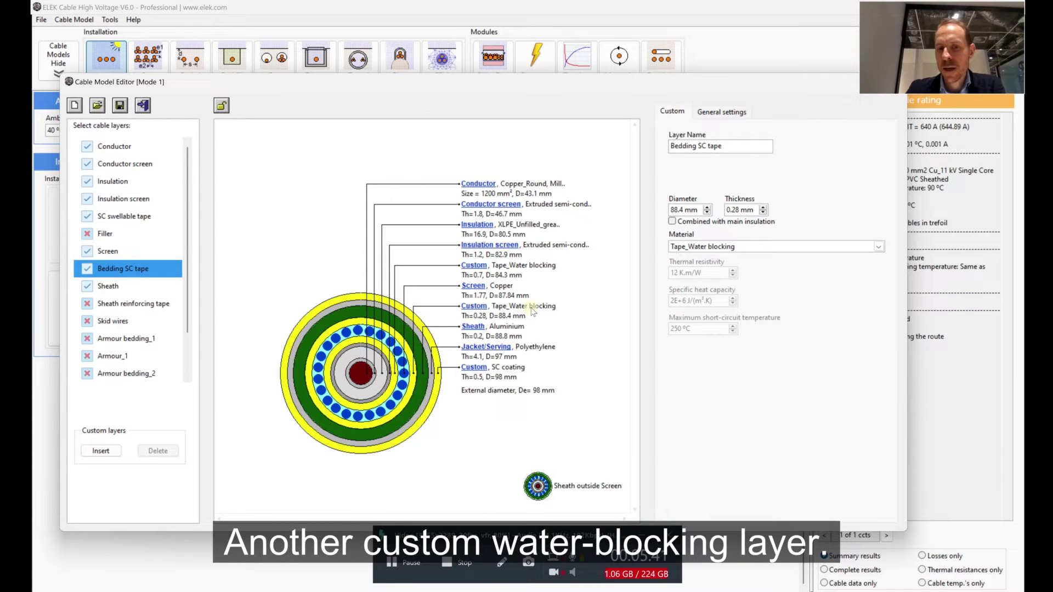
left_click(477, 328)
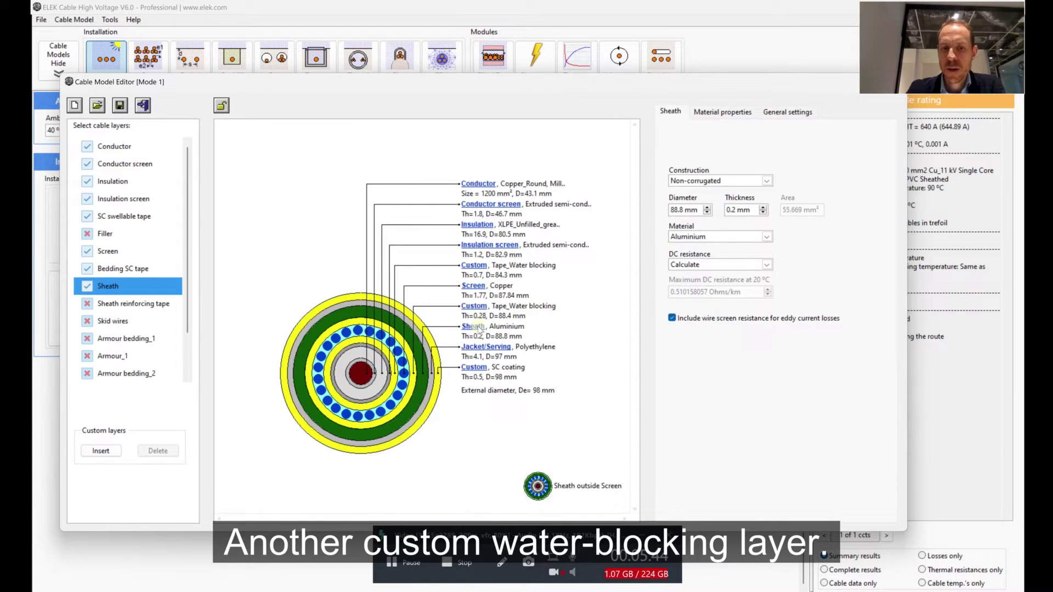
left_click(751, 182)
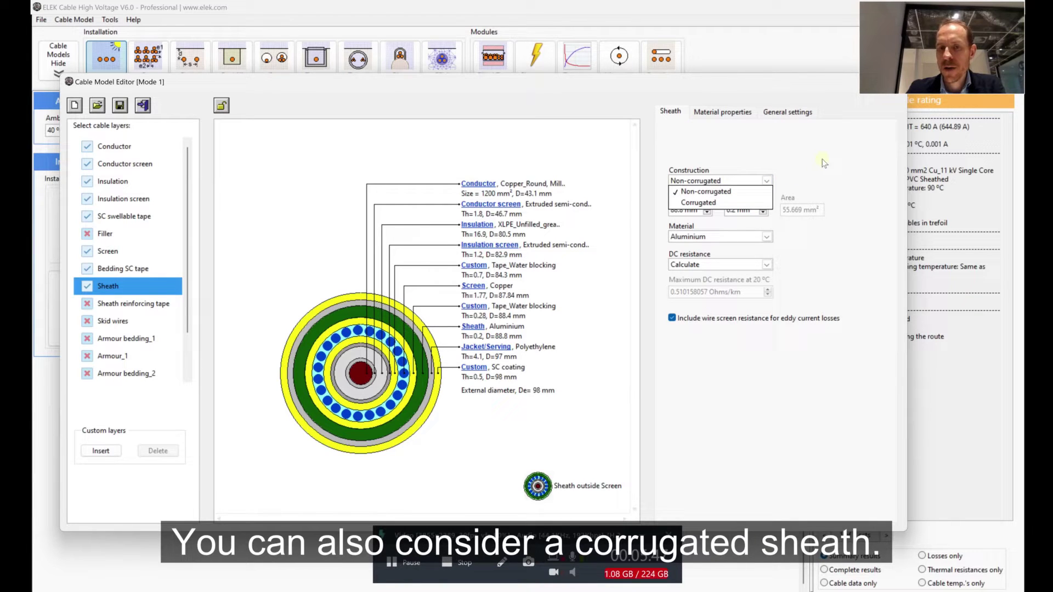
left_click(768, 184)
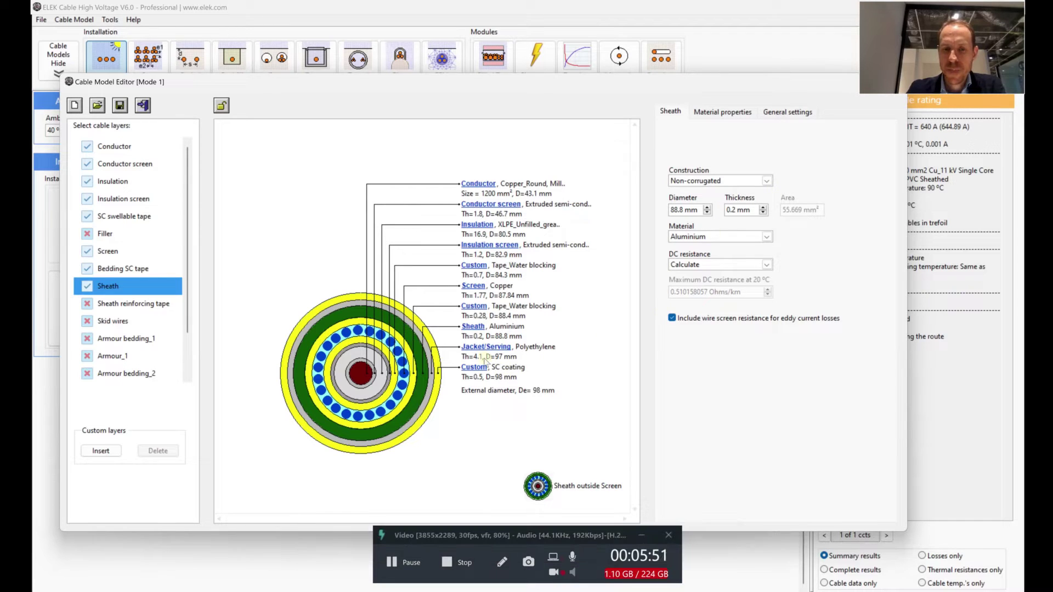
Review the jacket/serving and outer SC coating layers, and load the cable model into memory for rating
left_click(480, 348)
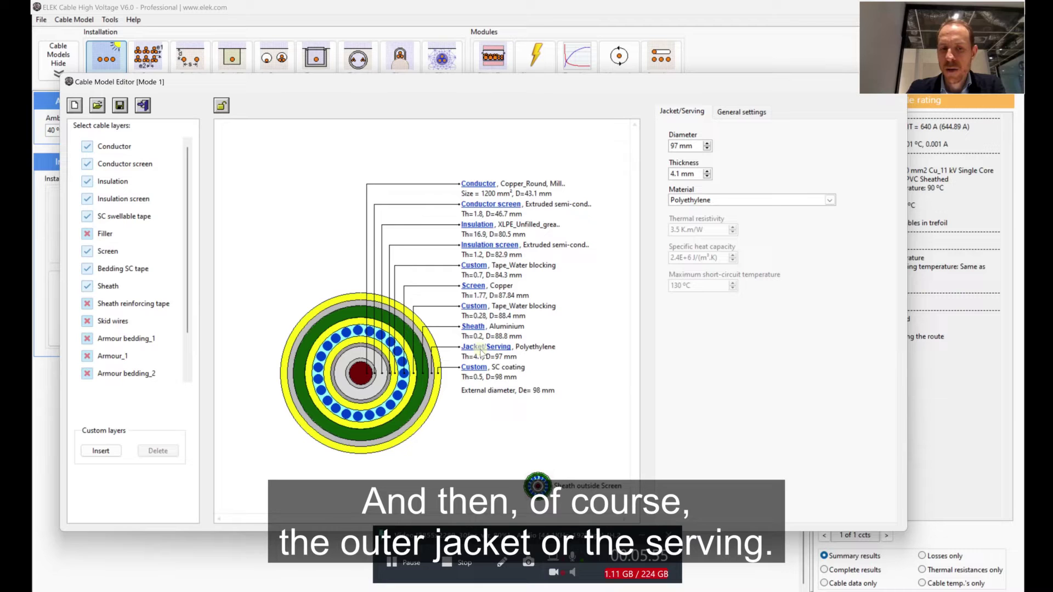
left_click(475, 371)
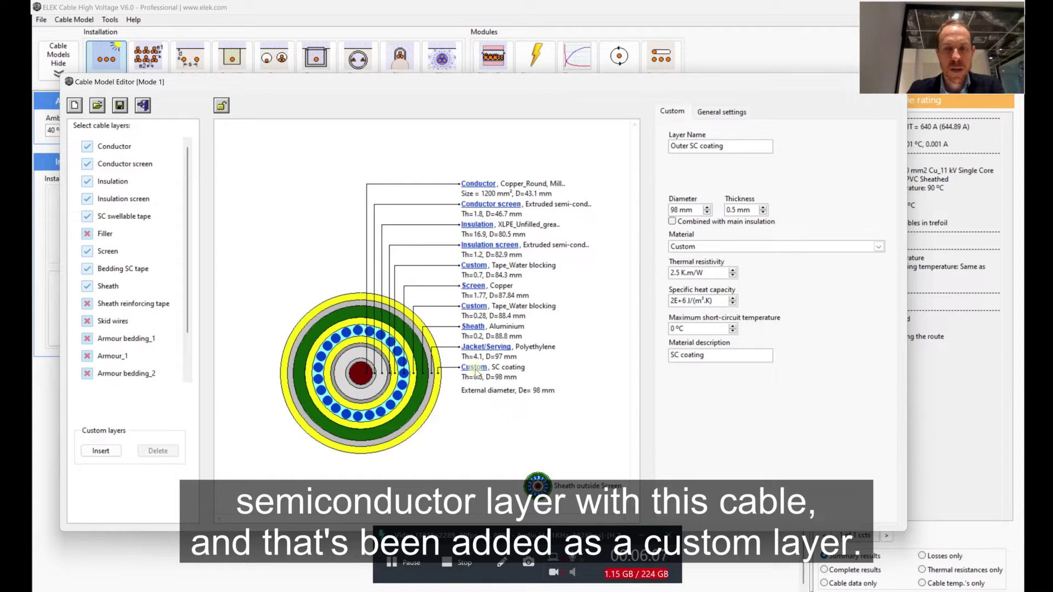
left_click(143, 106)
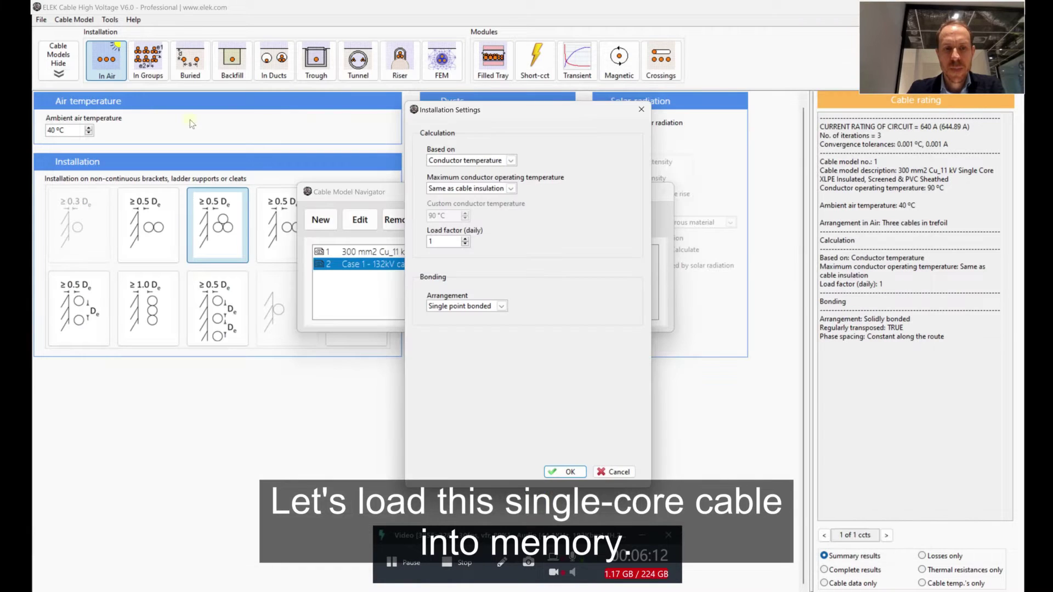
Try basing the calculation on Loaded current, and return it to Conductor temperature
left_click(511, 161)
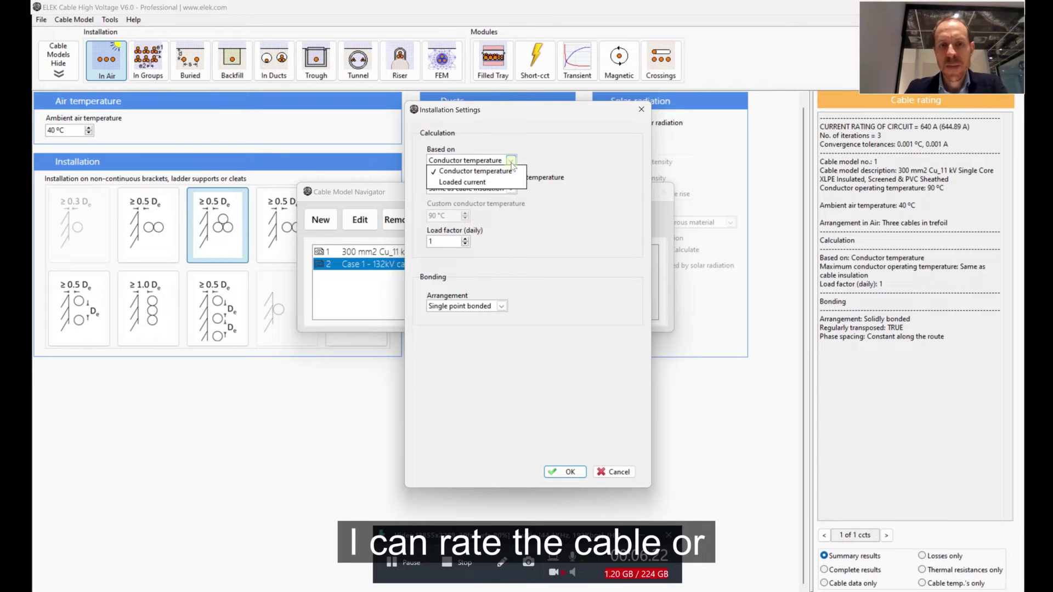
left_click(540, 155)
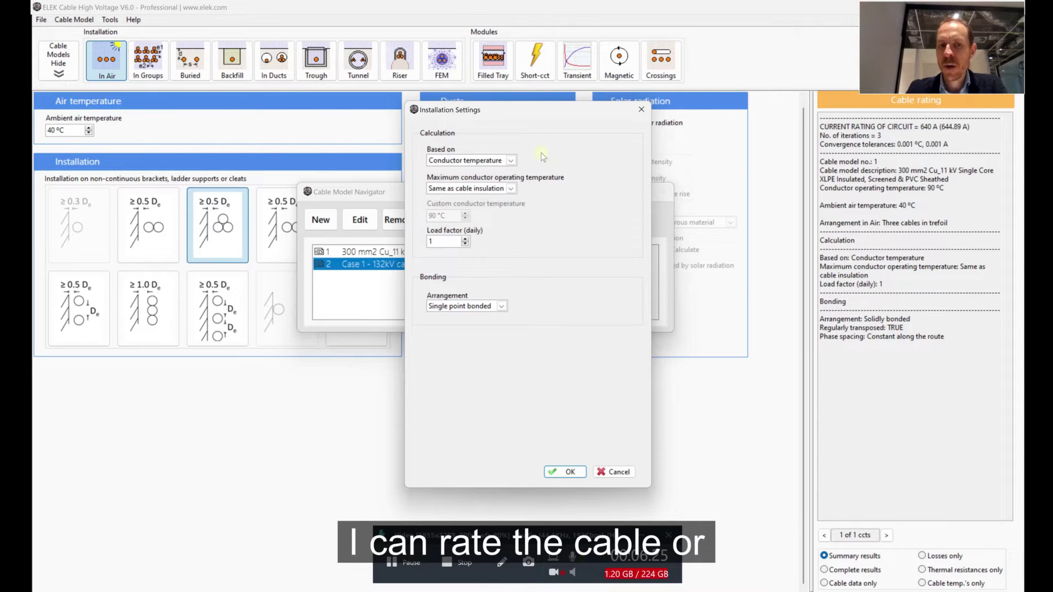
left_click(501, 159)
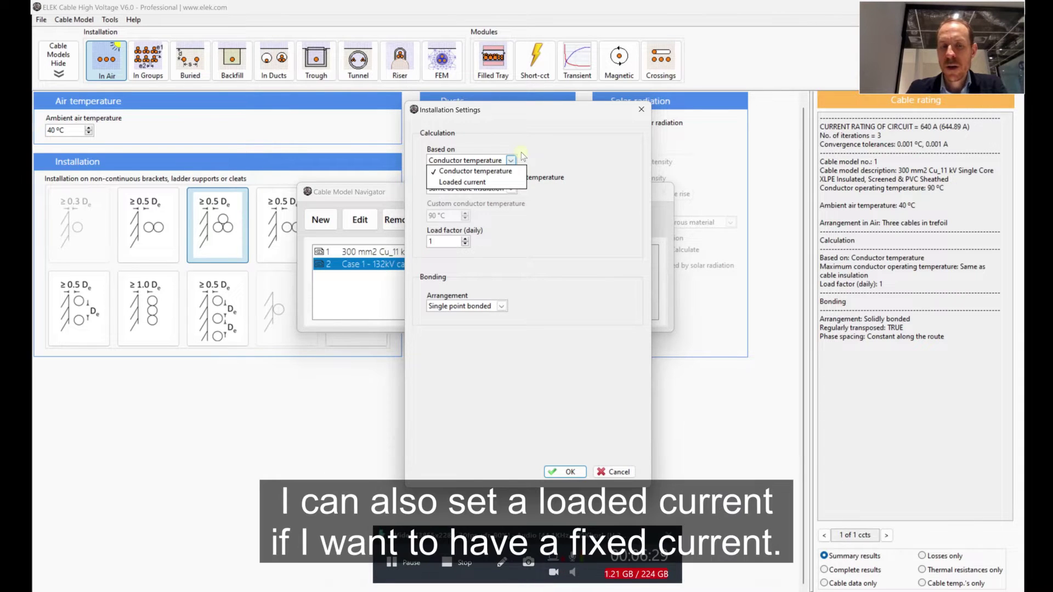
left_click(498, 181)
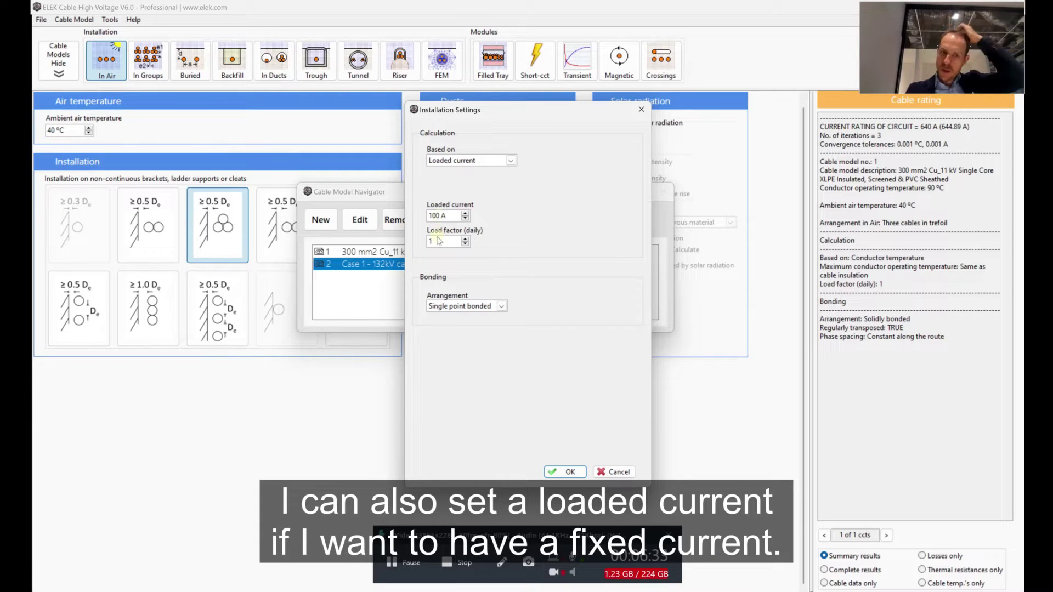
left_click(493, 160)
left_click(481, 175)
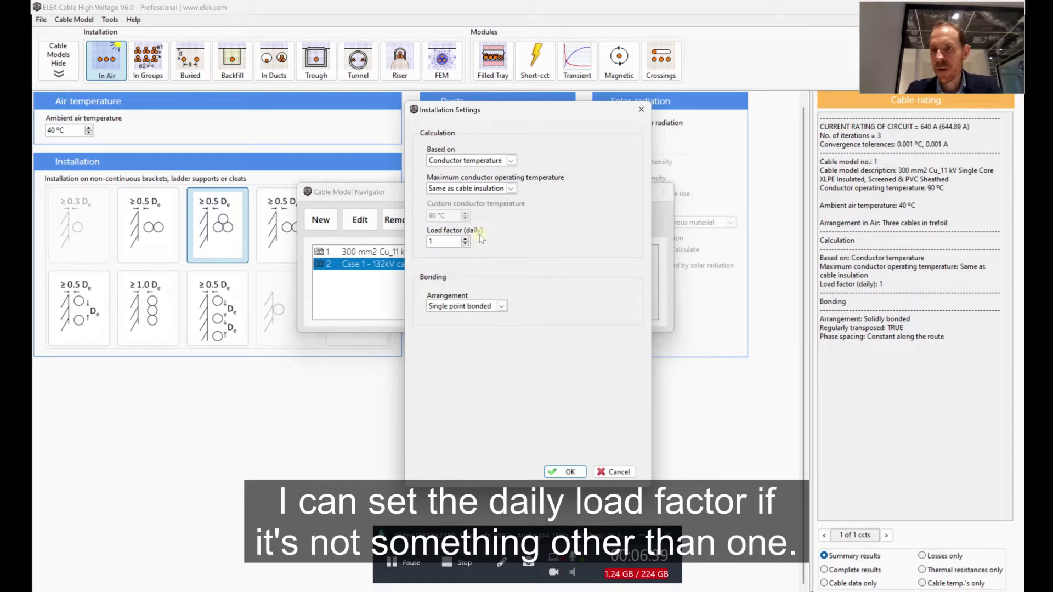
Review the bonding arrangements, select Solidly bonded, and show its phase spacing options
left_click(499, 306)
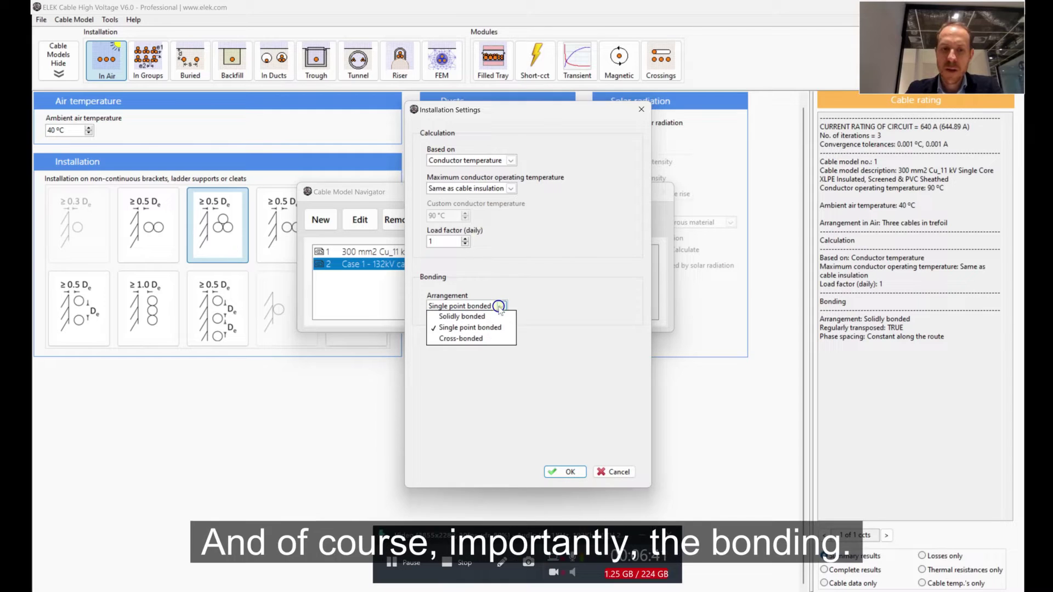
left_click(545, 292)
left_click(501, 307)
left_click(488, 324)
key("Up")
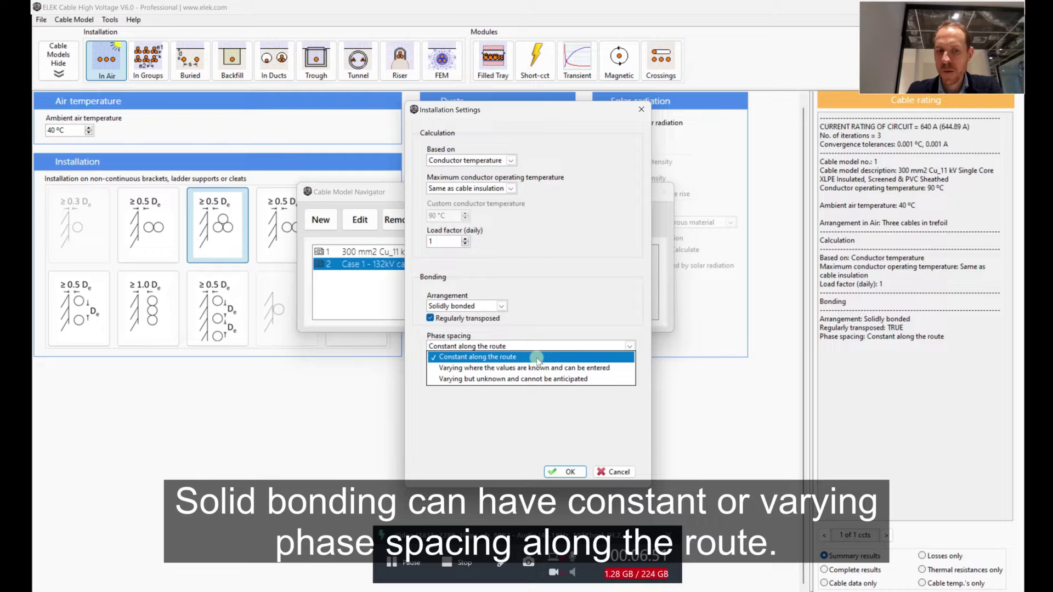
Try both varying phase spacing options for solid bonding, and return to Constant along the route
left_click(543, 368)
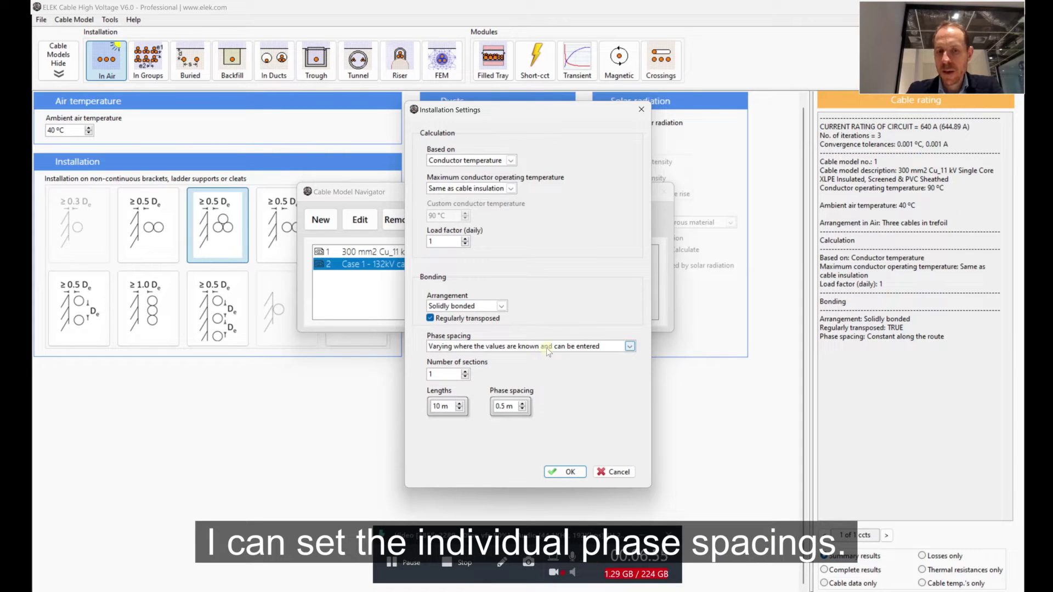
left_click(547, 347)
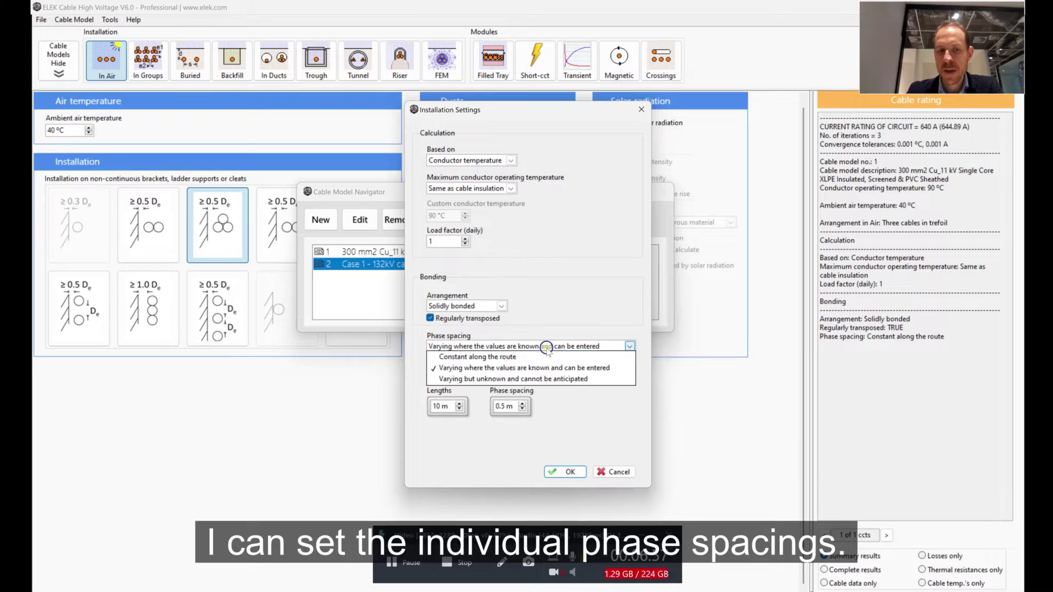
left_click(556, 380)
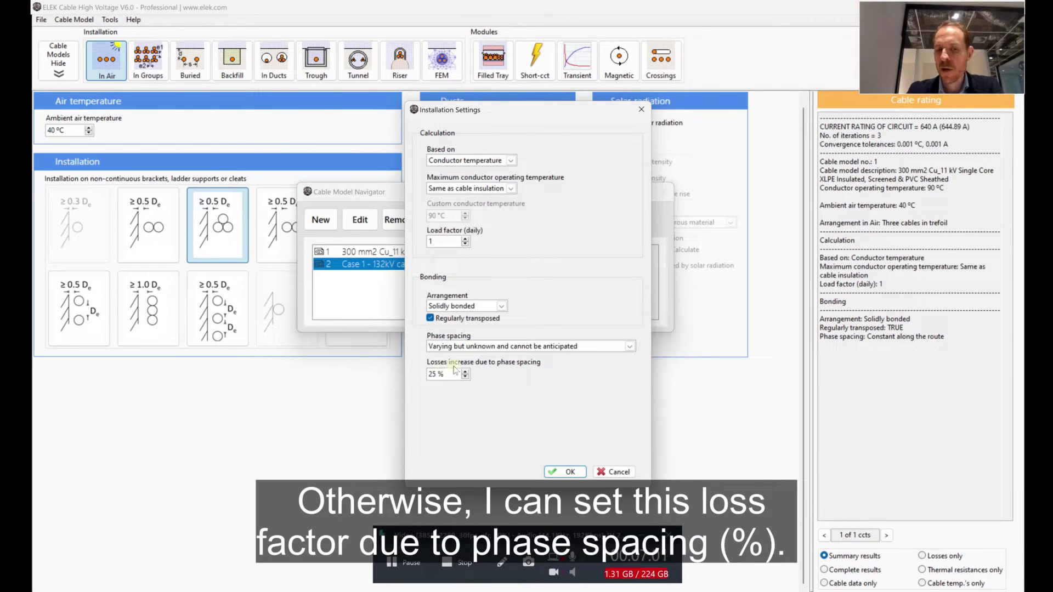
left_click(525, 347)
left_click(525, 357)
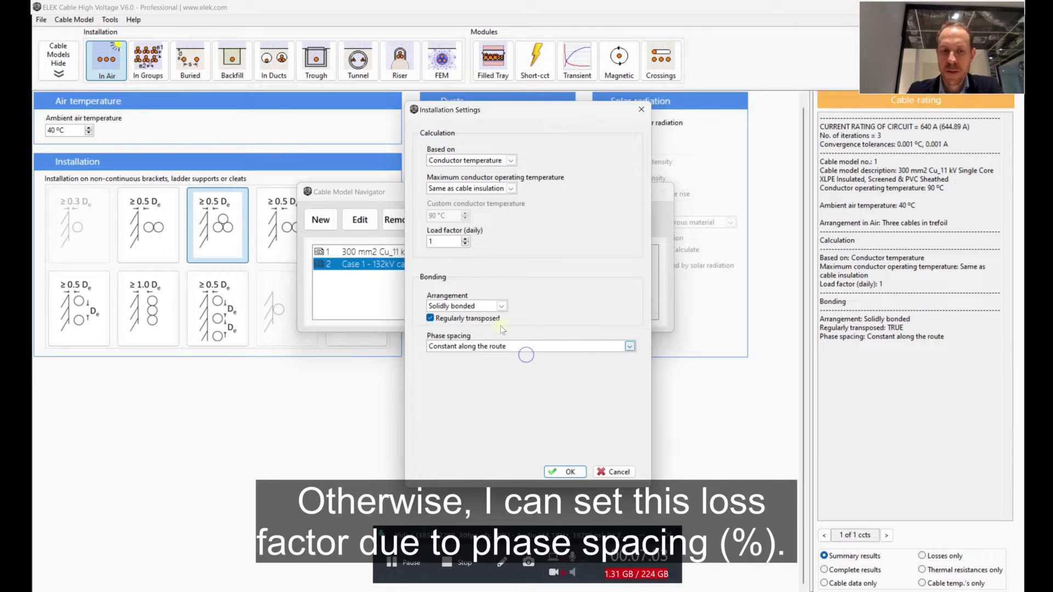
Try the Cross-bonded arrangement with both unbalanced section options, and return the sections to Balanced
left_click(497, 306)
left_click(488, 338)
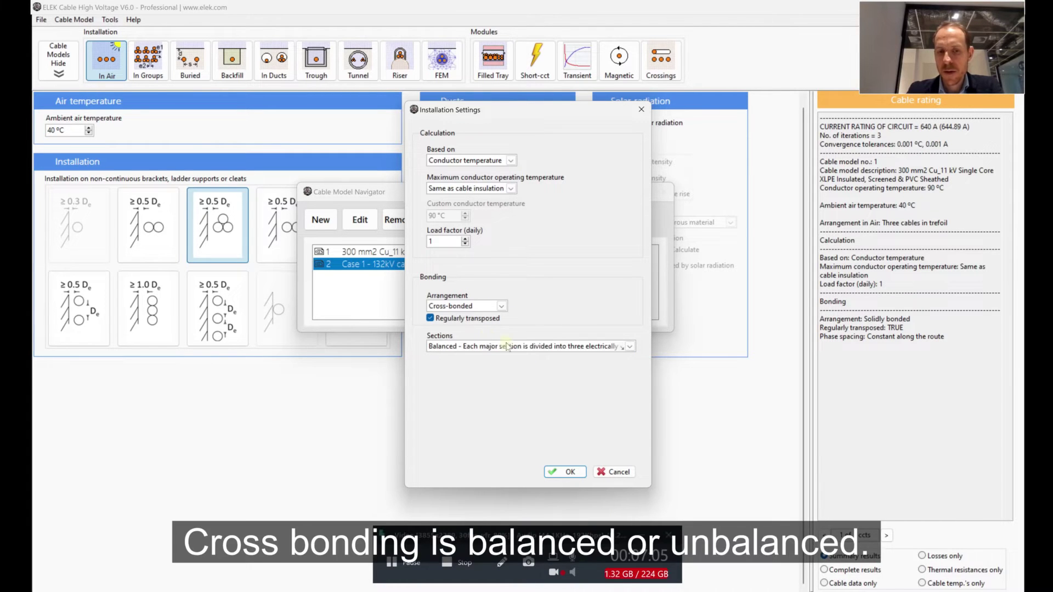
left_click(530, 346)
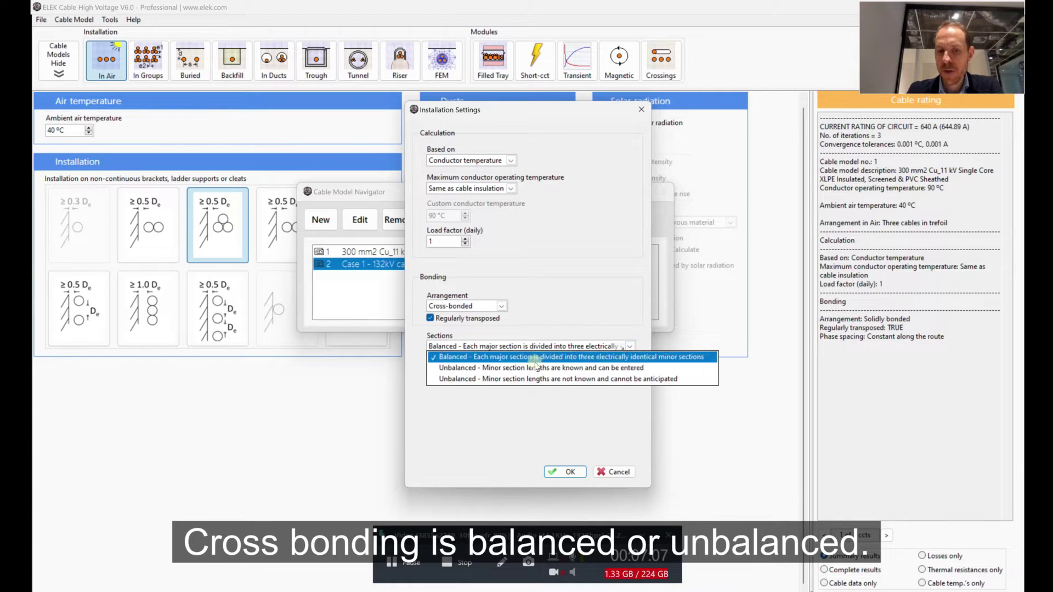
left_click(538, 367)
left_click(544, 350)
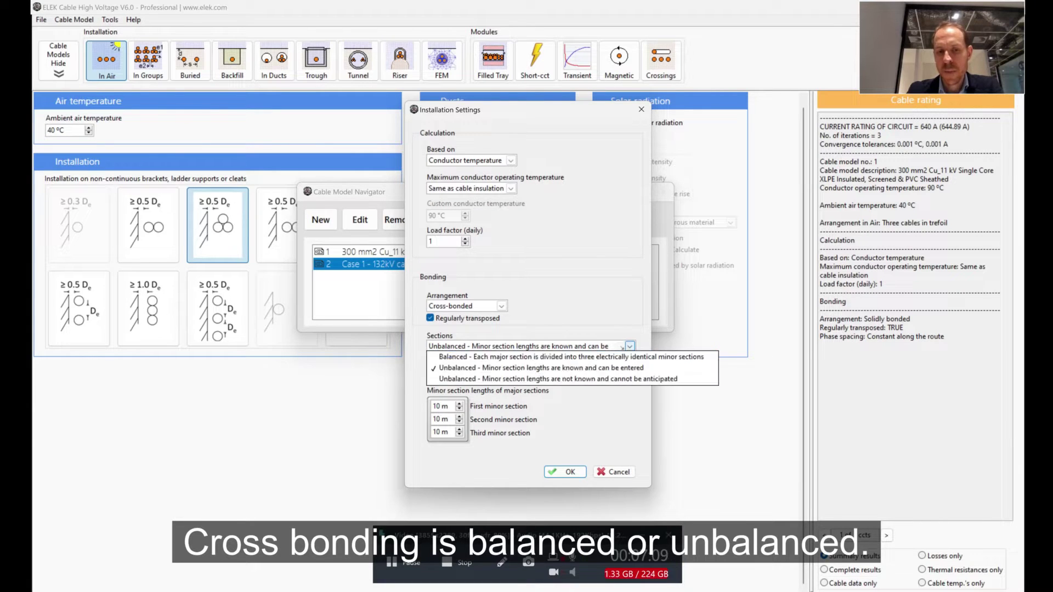
left_click(535, 378)
left_click(555, 346)
left_click(553, 357)
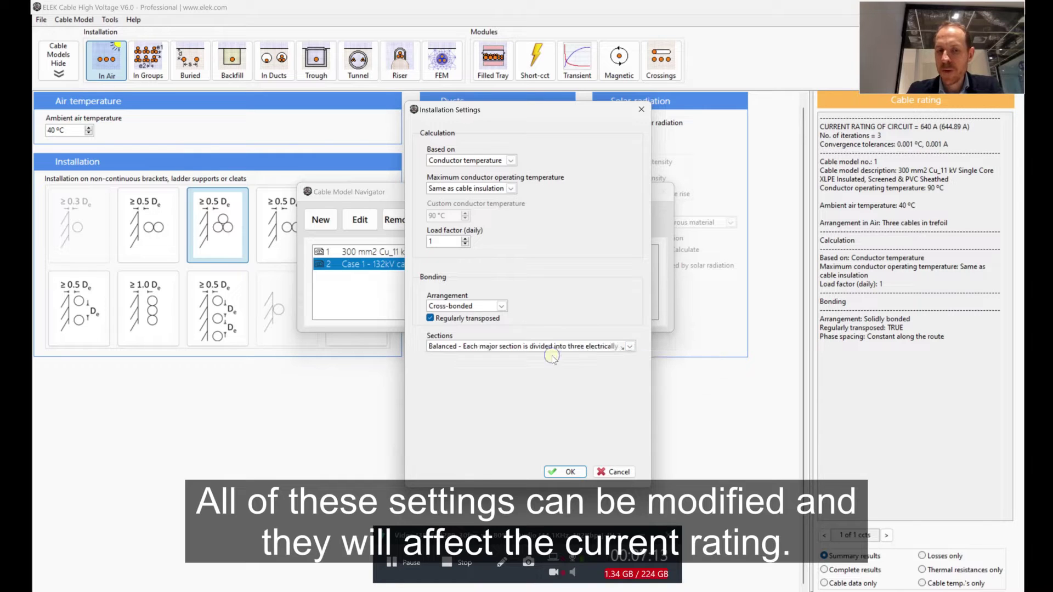
Set the bonding arrangement to Single point bonded for the 132 kV cable, after briefly selecting Solidly bonded
left_click(500, 306)
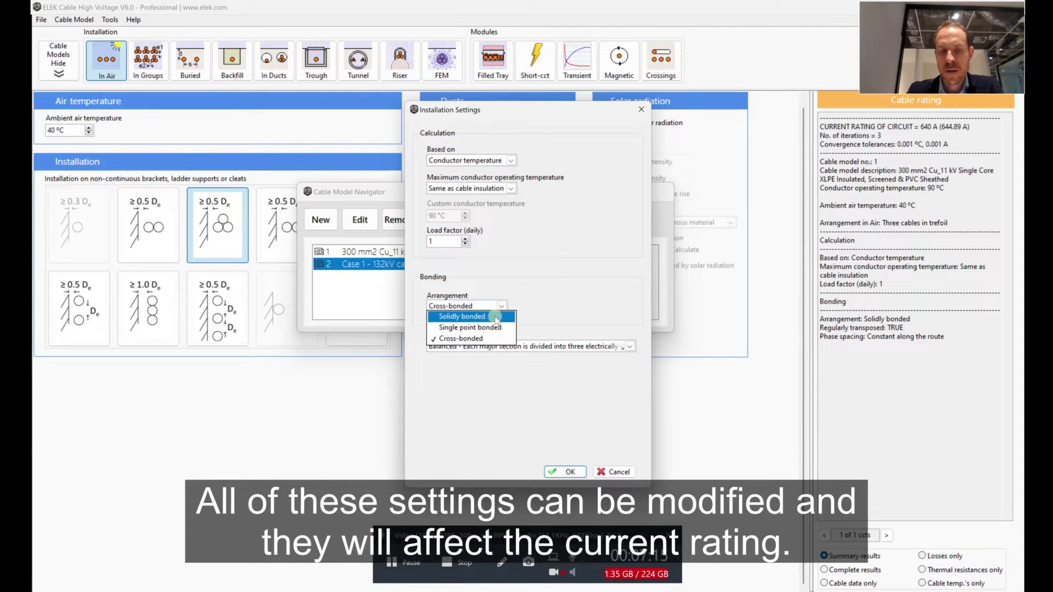
left_click(496, 317)
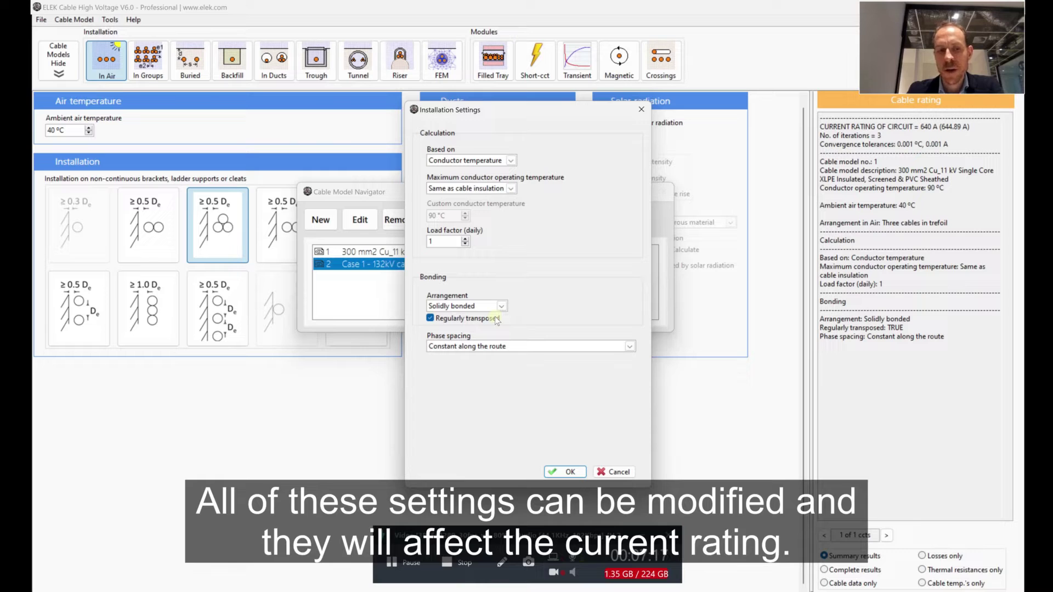
left_click(501, 306)
left_click(494, 323)
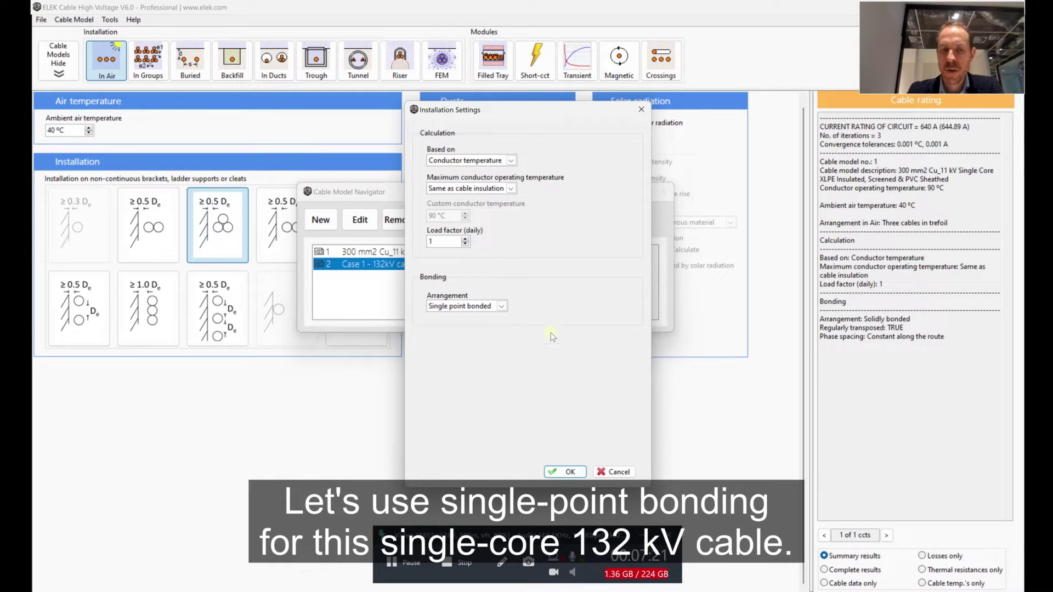
Accept the 132 kV cable's installation settings and open the TB 880 file Case 2 - 30kV submarine cable as a new cable model
left_click(569, 473)
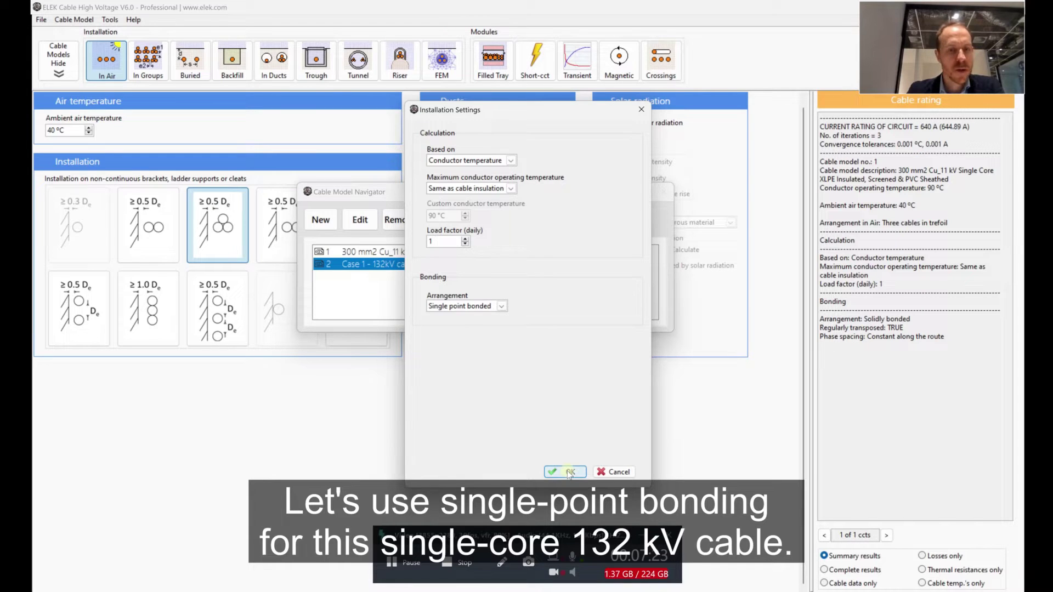
left_click(327, 223)
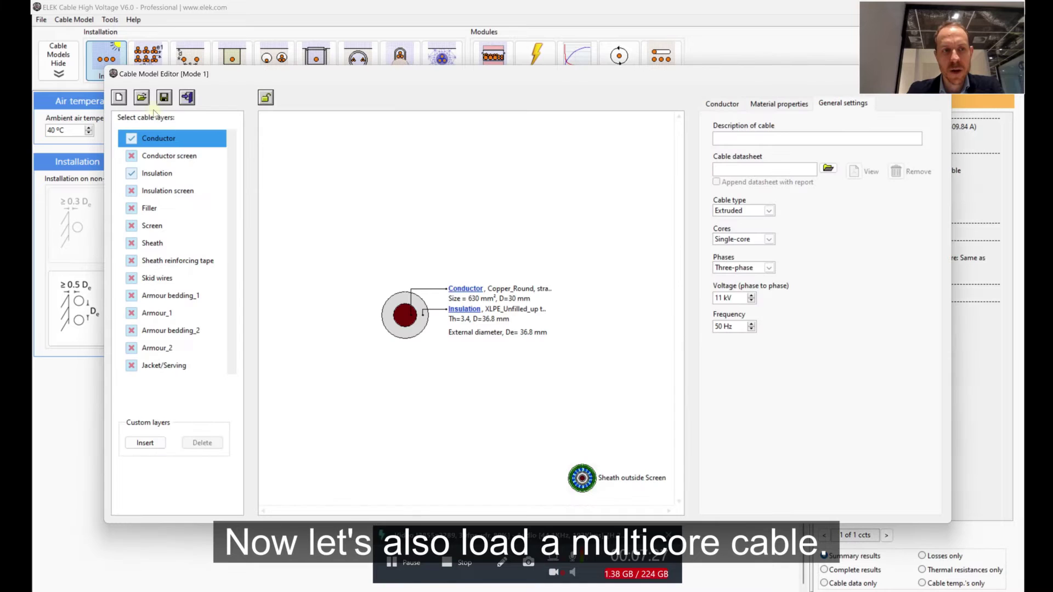
left_click(141, 98)
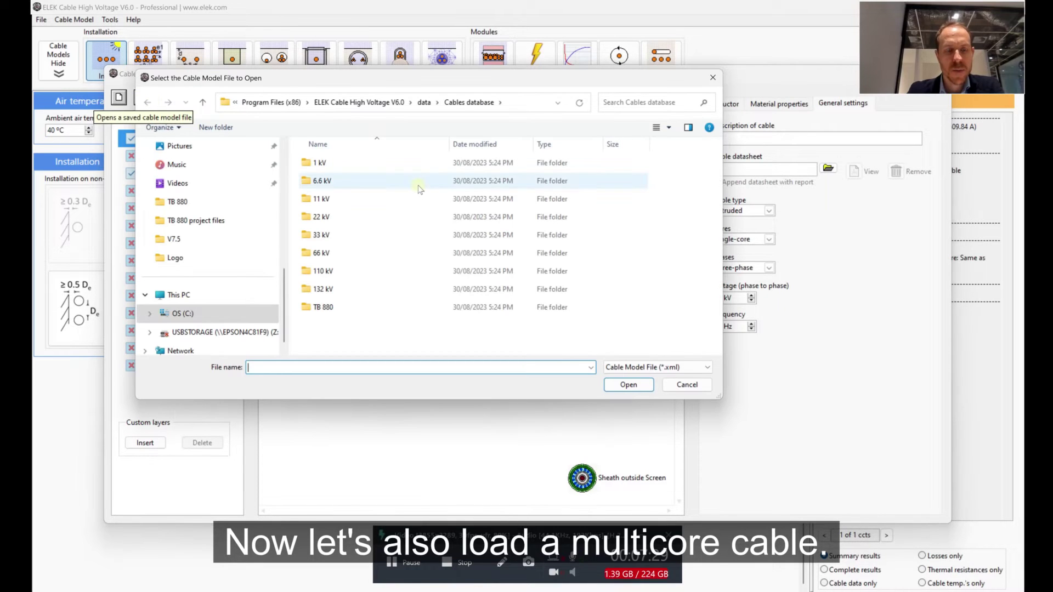
left_click(364, 308)
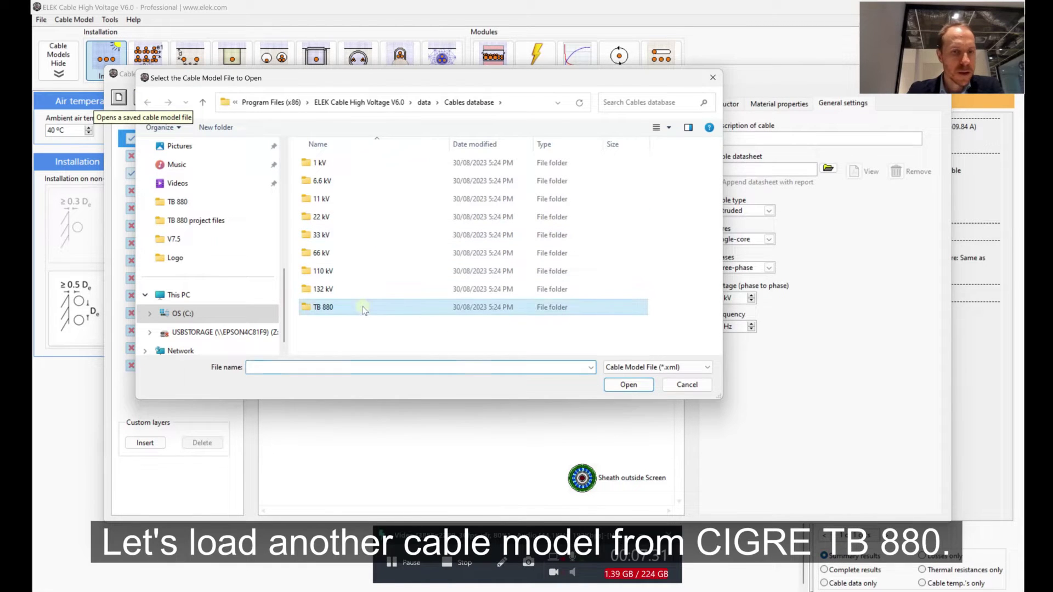
double_click(364, 308)
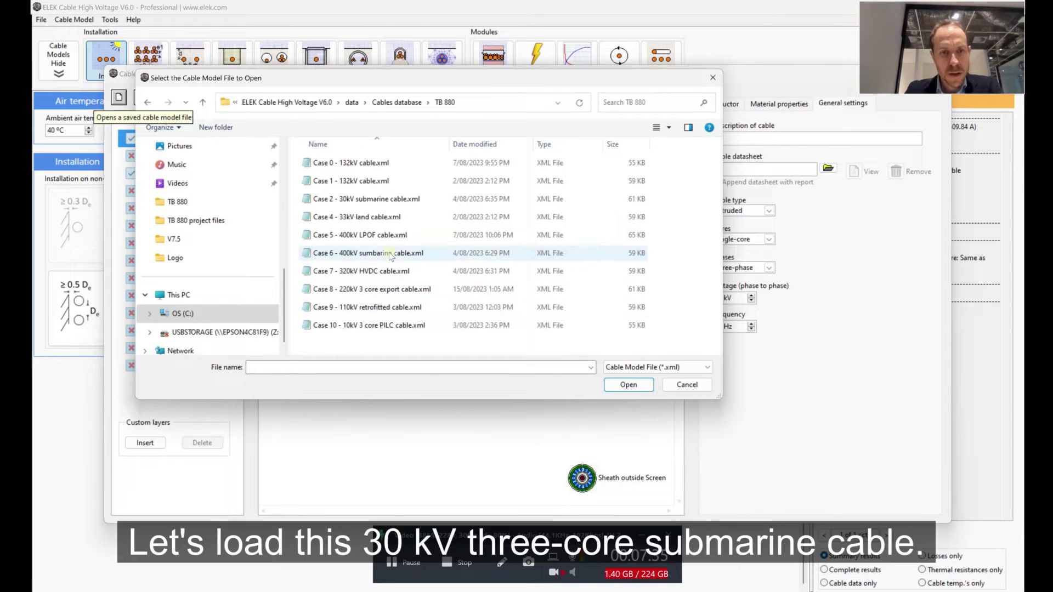
double_click(397, 203)
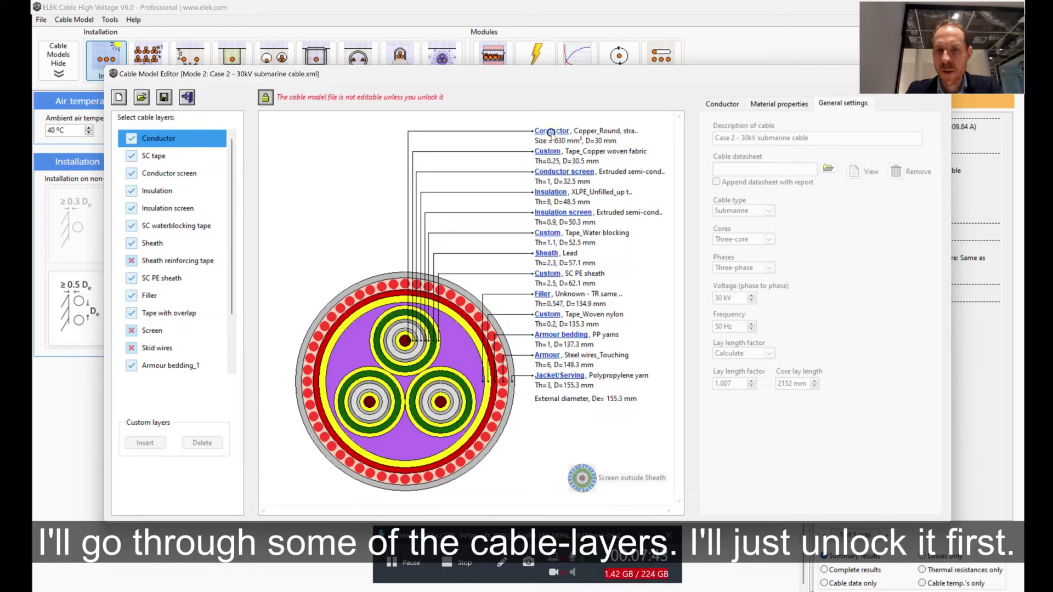
Select the SC tape custom layer and unlock the 30 kV submarine cable model for editing
left_click(550, 152)
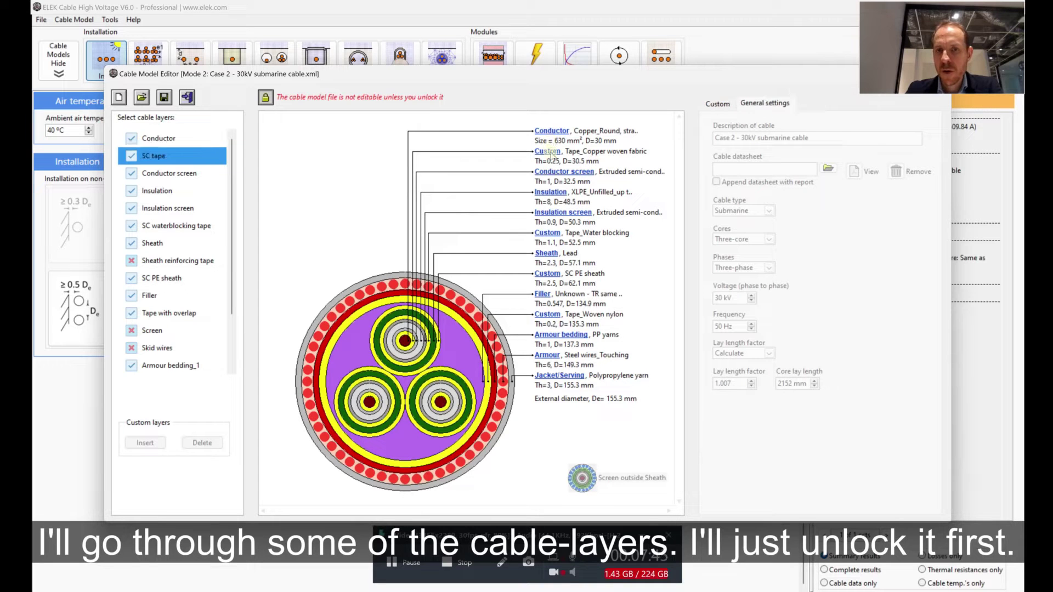
left_click(729, 103)
left_click(265, 98)
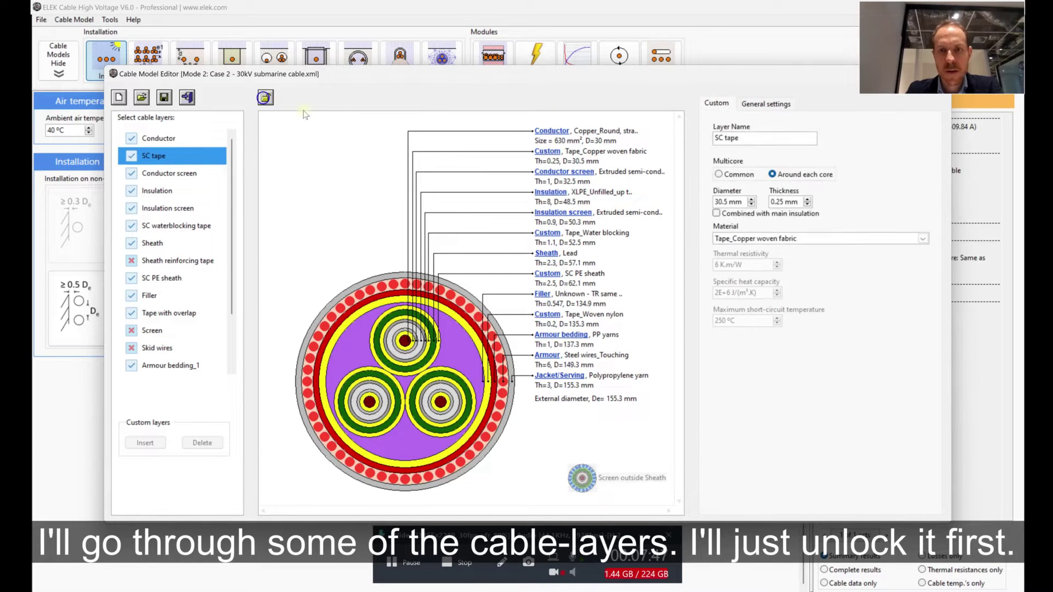
Review the submarine cable's inner layers from the conductor through the screens and insulation to the SC waterblocking tape
left_click(546, 133)
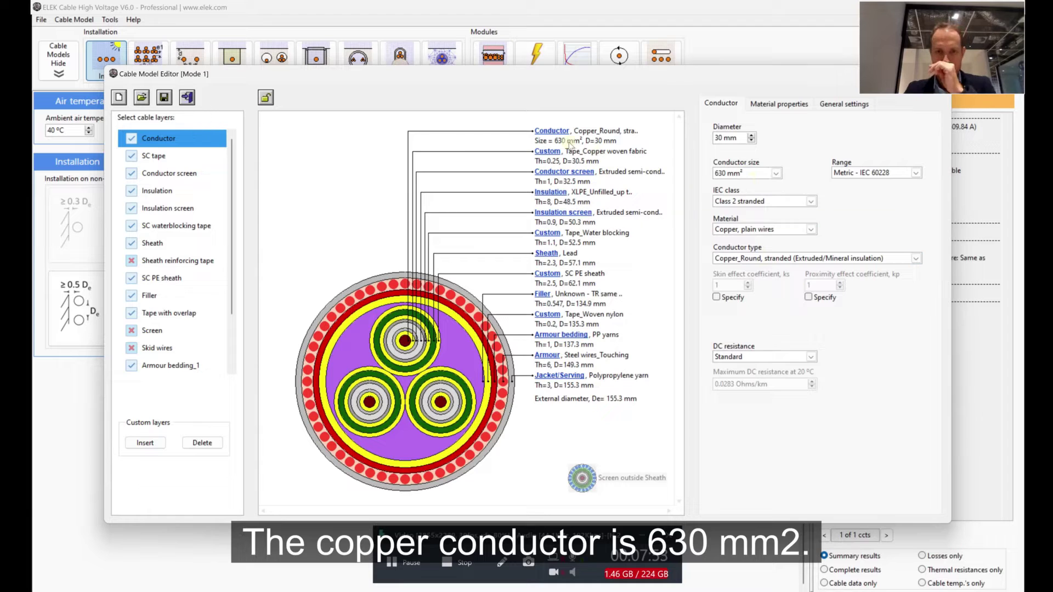
left_click(545, 151)
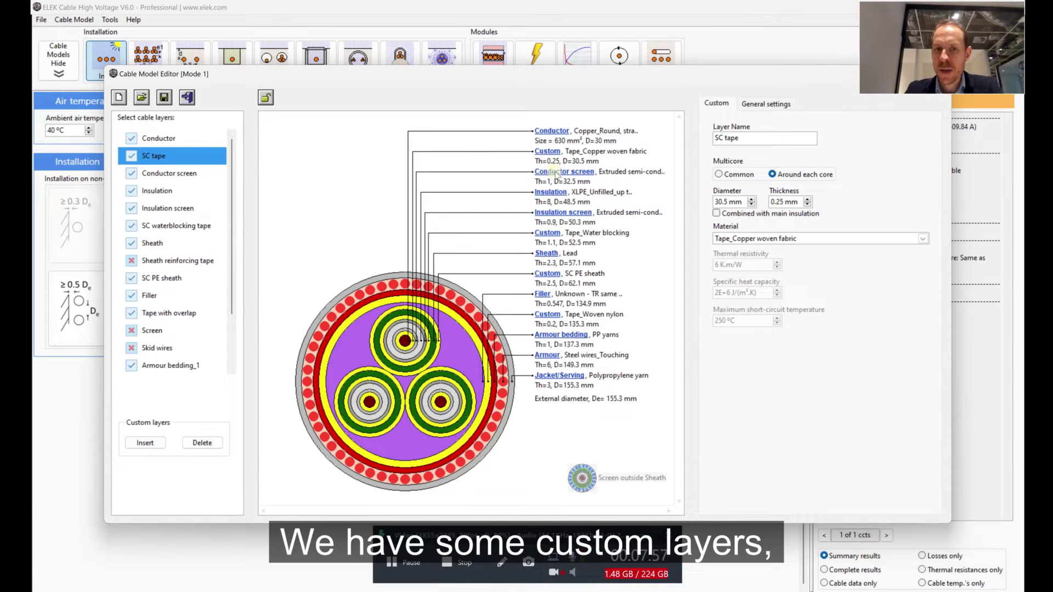
left_click(556, 173)
left_click(555, 192)
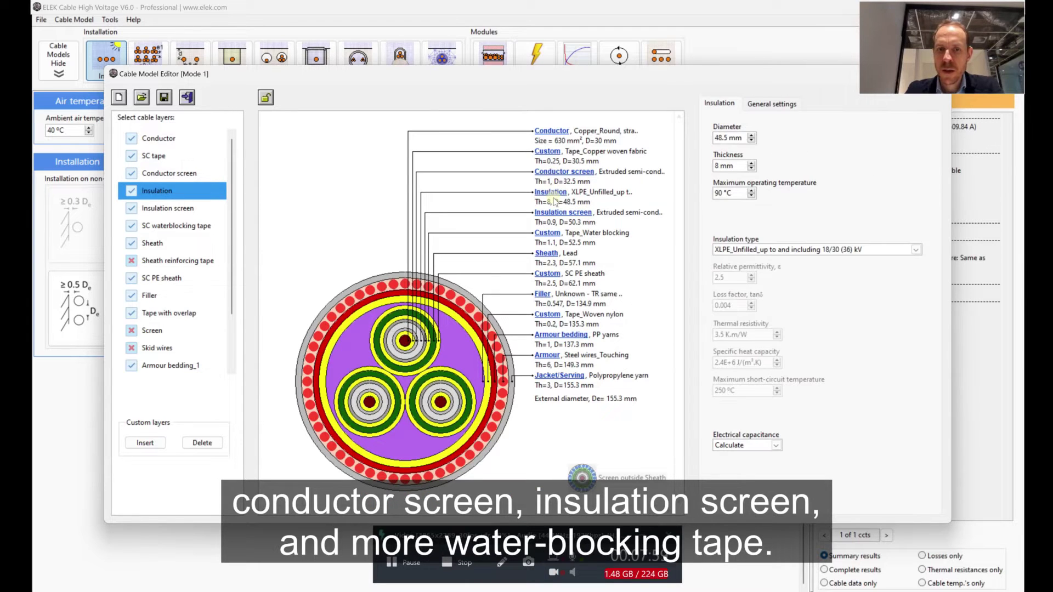
left_click(565, 214)
left_click(553, 234)
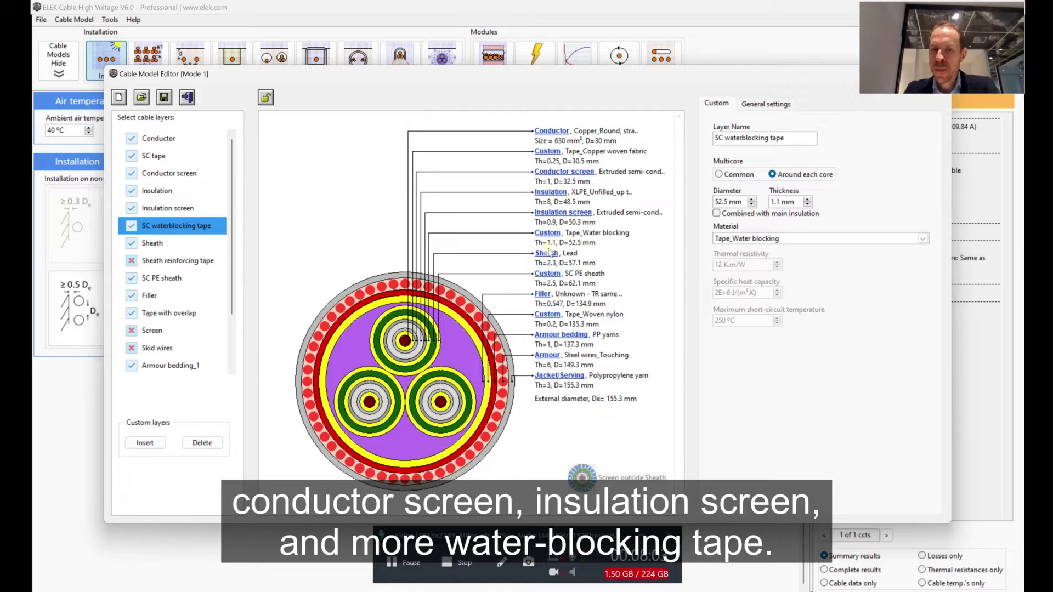
Review the submarine cable's outer layers, from the sheath, SC PE sheath and filler to the overlap tape, armour bedding and armour
left_click(550, 253)
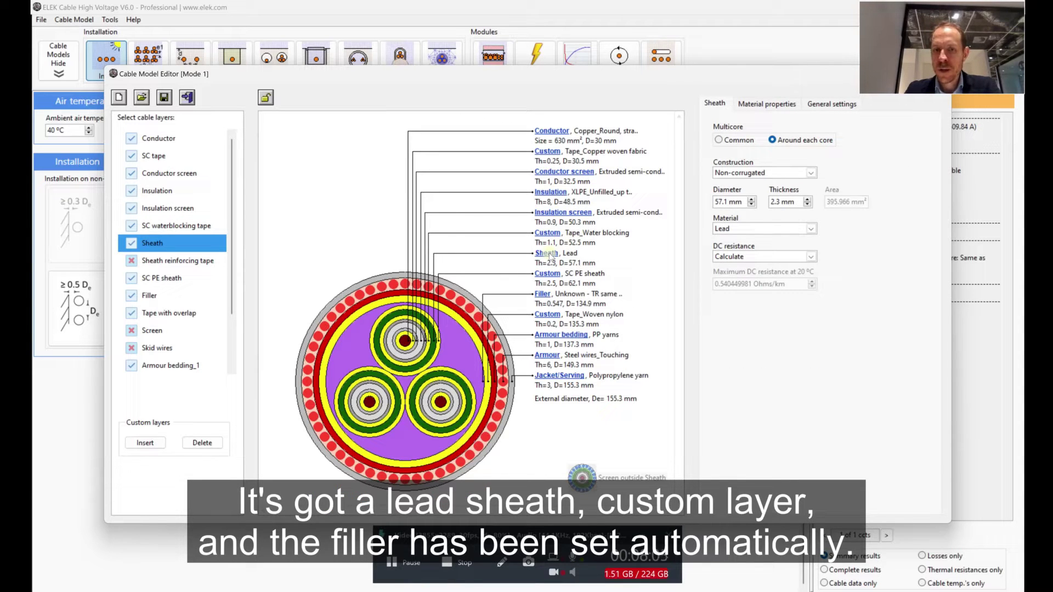
left_click(550, 274)
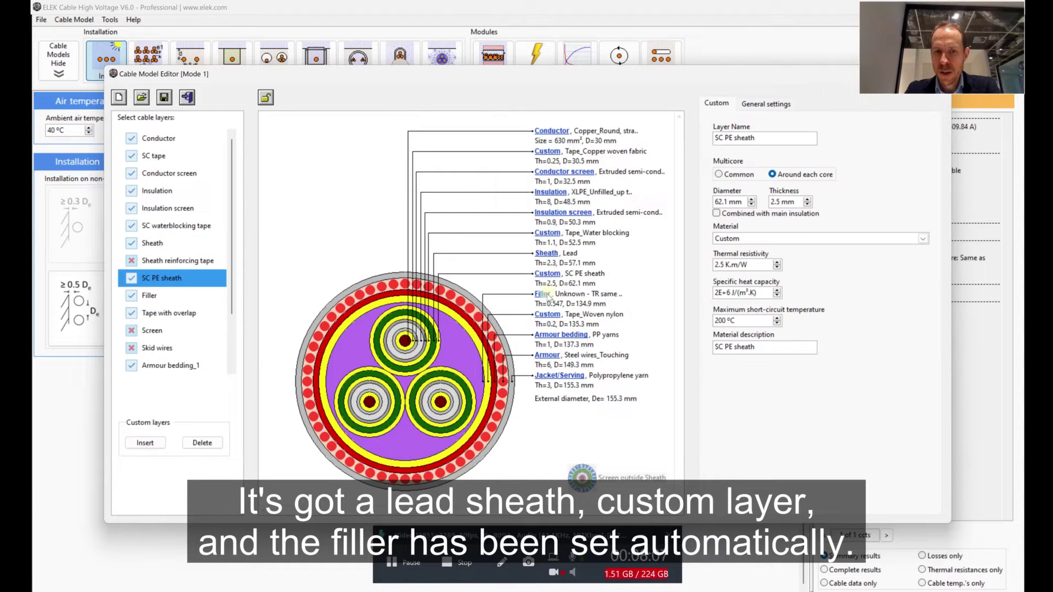
left_click(542, 295)
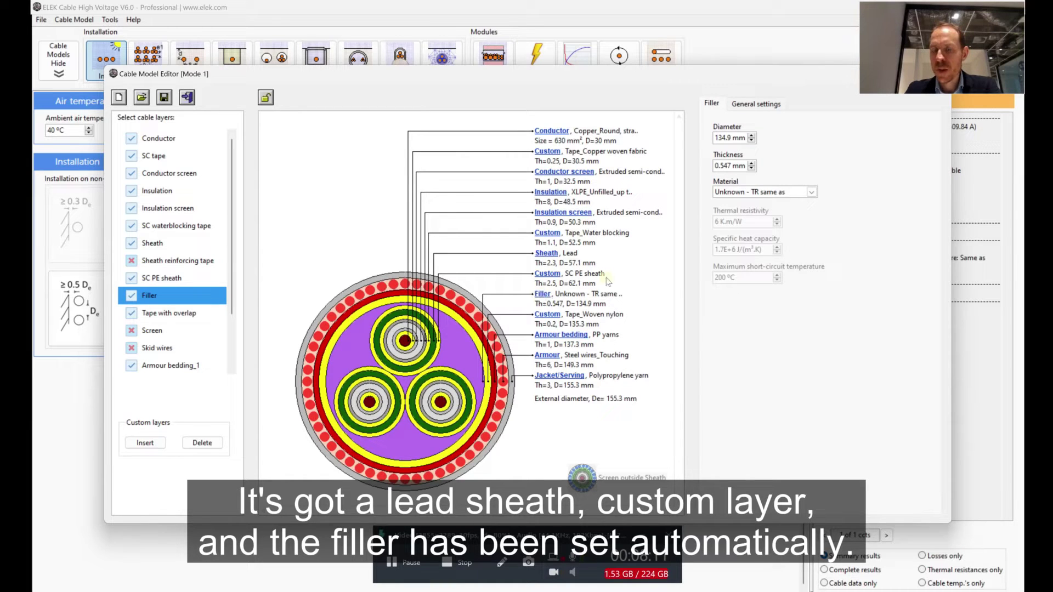
left_click(554, 316)
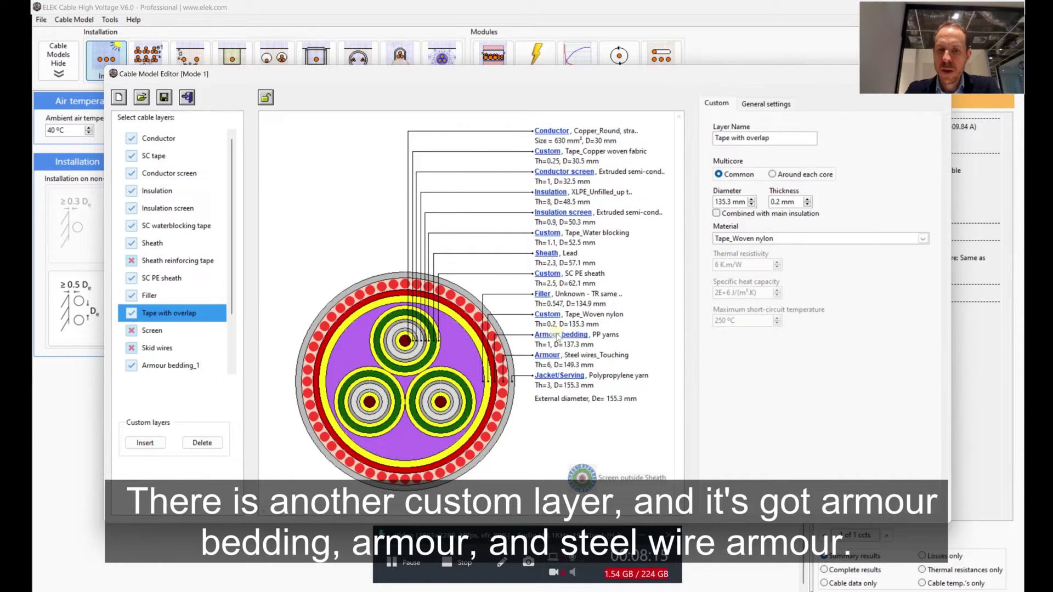
left_click(557, 335)
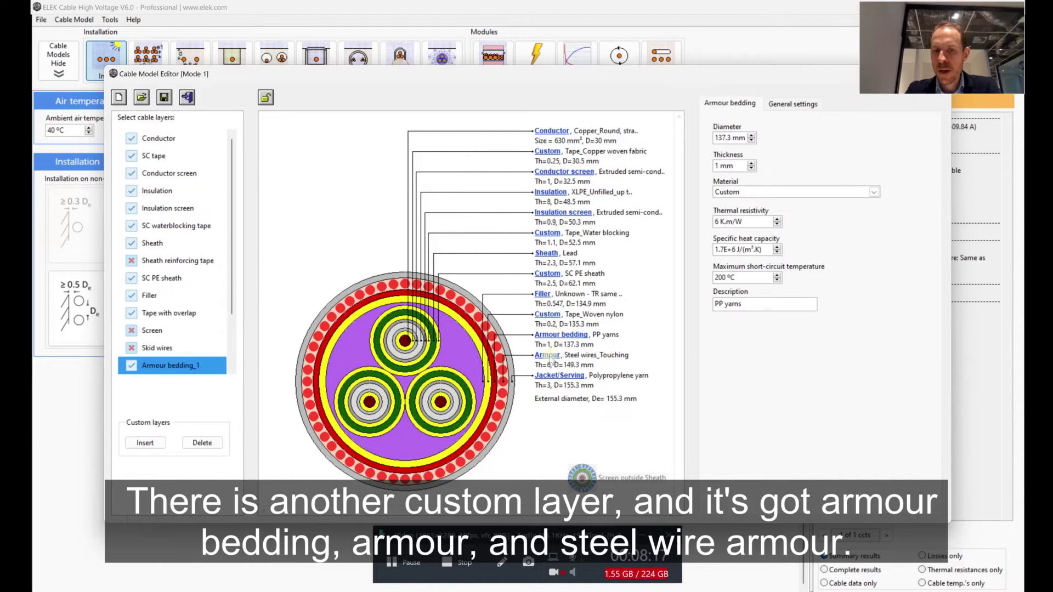
left_click(550, 356)
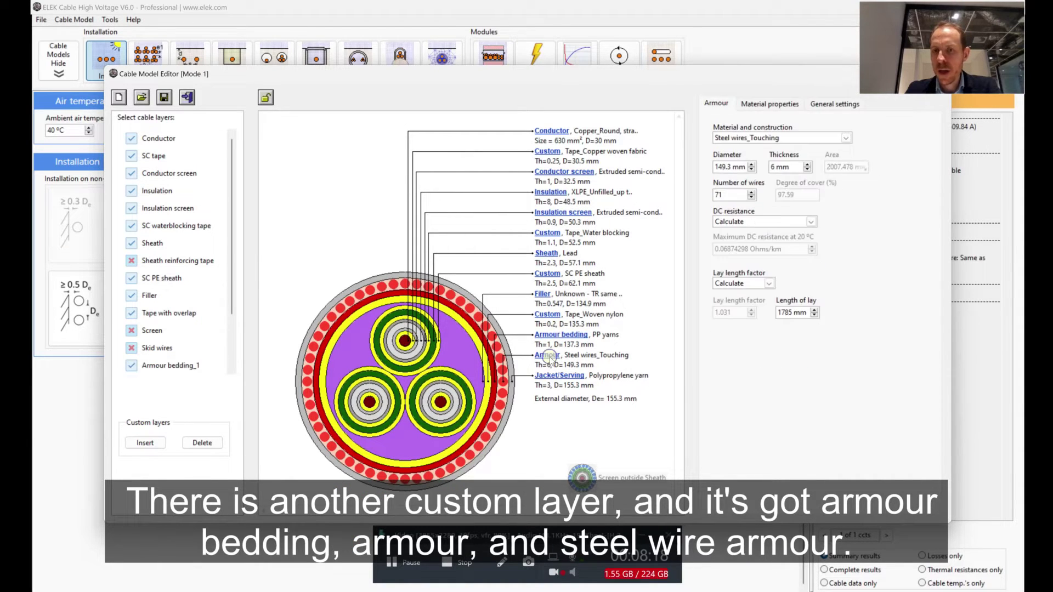
left_click(796, 136)
left_click(878, 129)
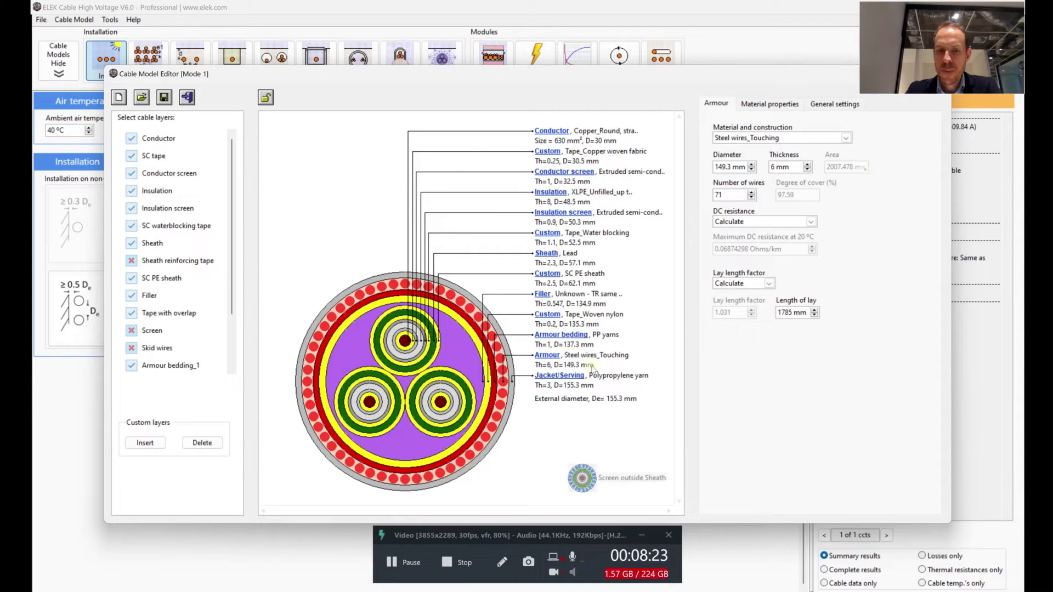
Load the 30 kV submarine cable model into the study with the bonding arrangement Solidly bonded
left_click(184, 102)
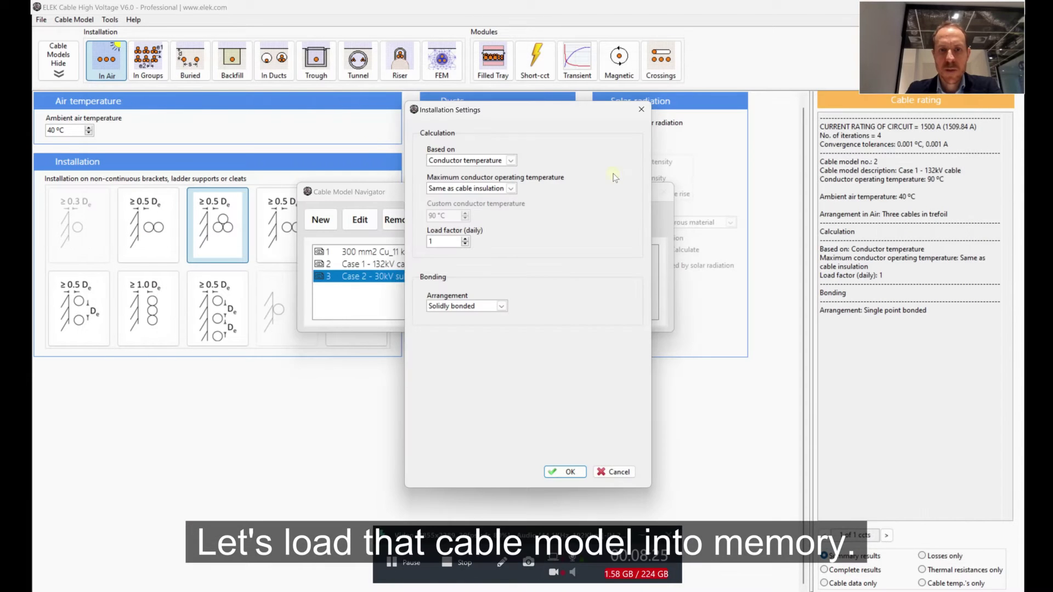
left_click(490, 307)
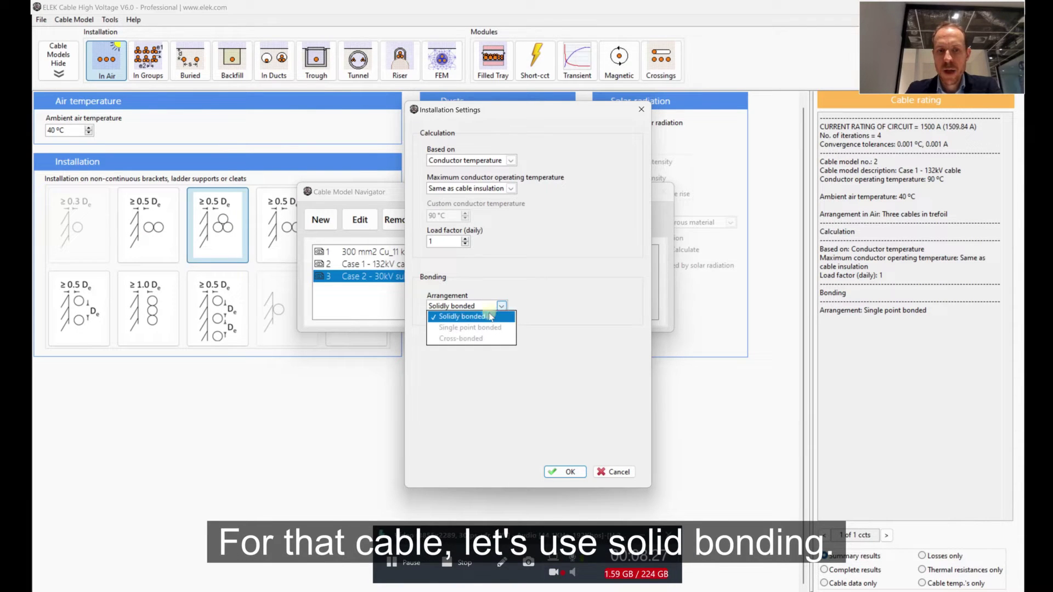
left_click(466, 317)
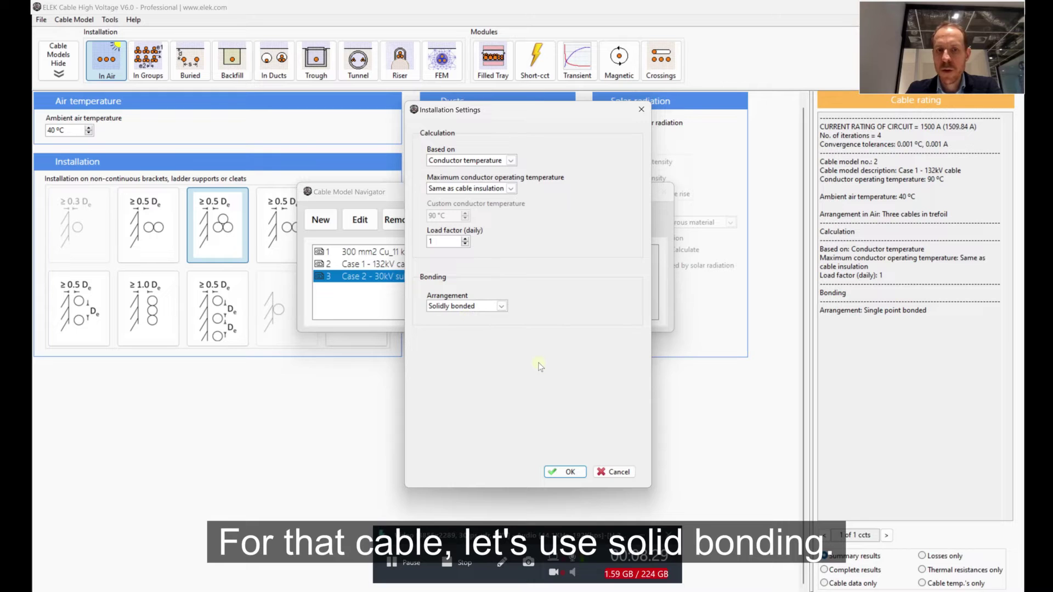
left_click(567, 473)
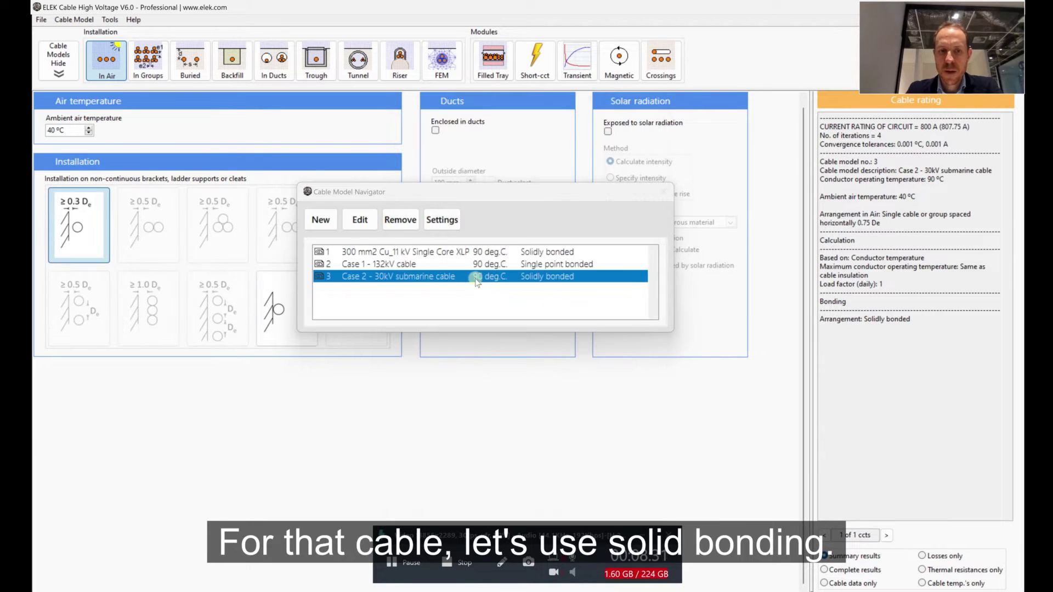
Compare the three loaded cable models, select Case 1 - 132kV cable, and hide the cable model list
left_click(445, 252)
left_click(446, 264)
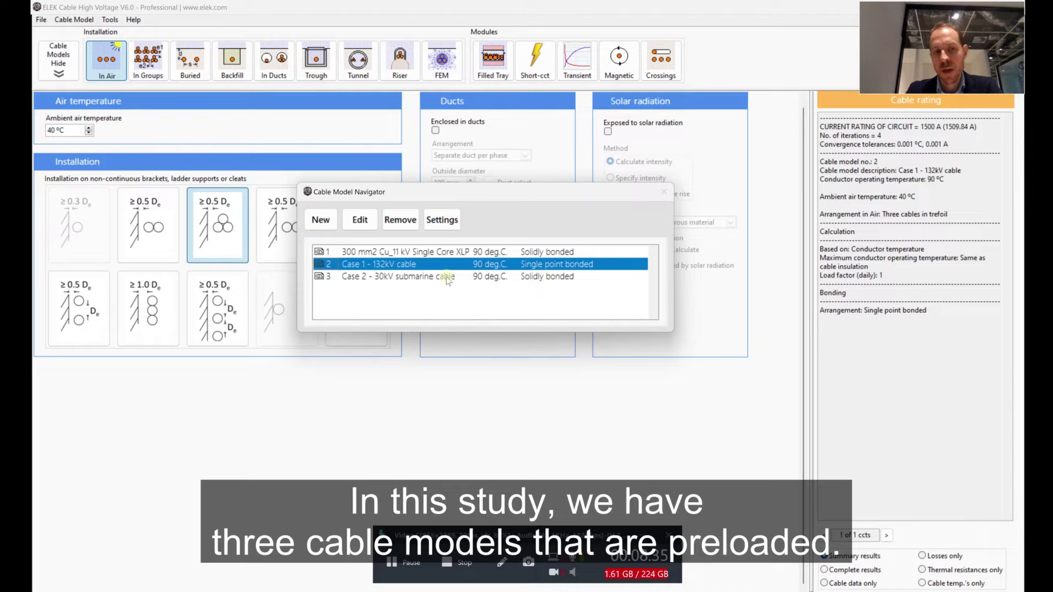
left_click(447, 278)
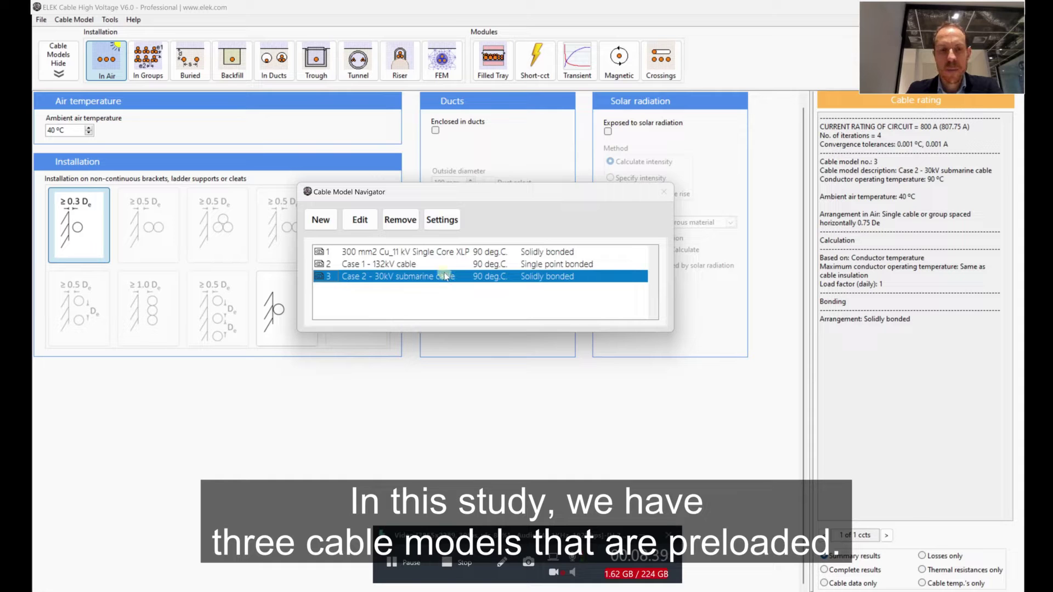
left_click(409, 265)
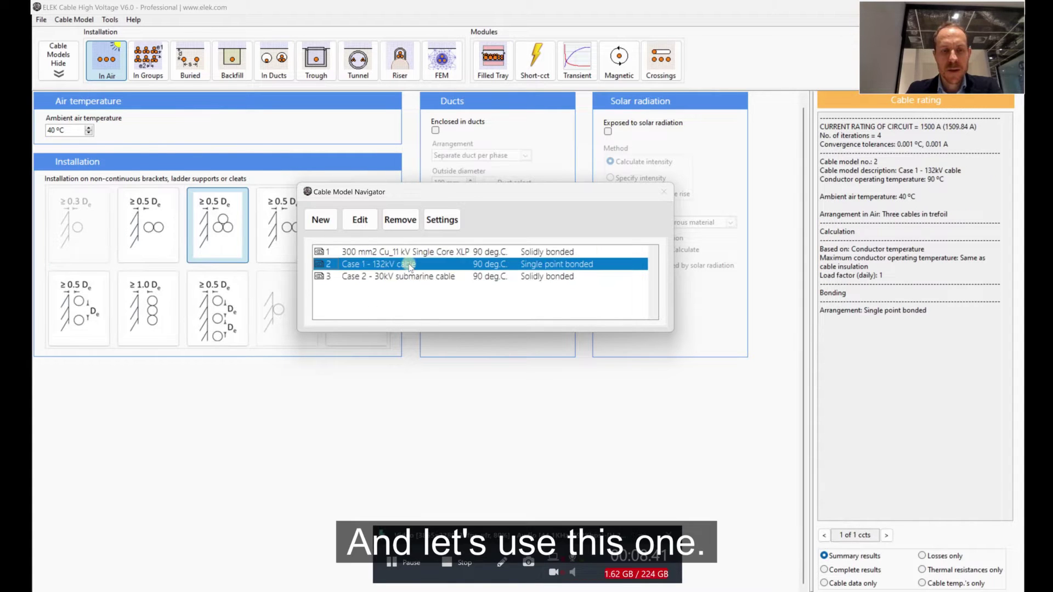
left_click(58, 73)
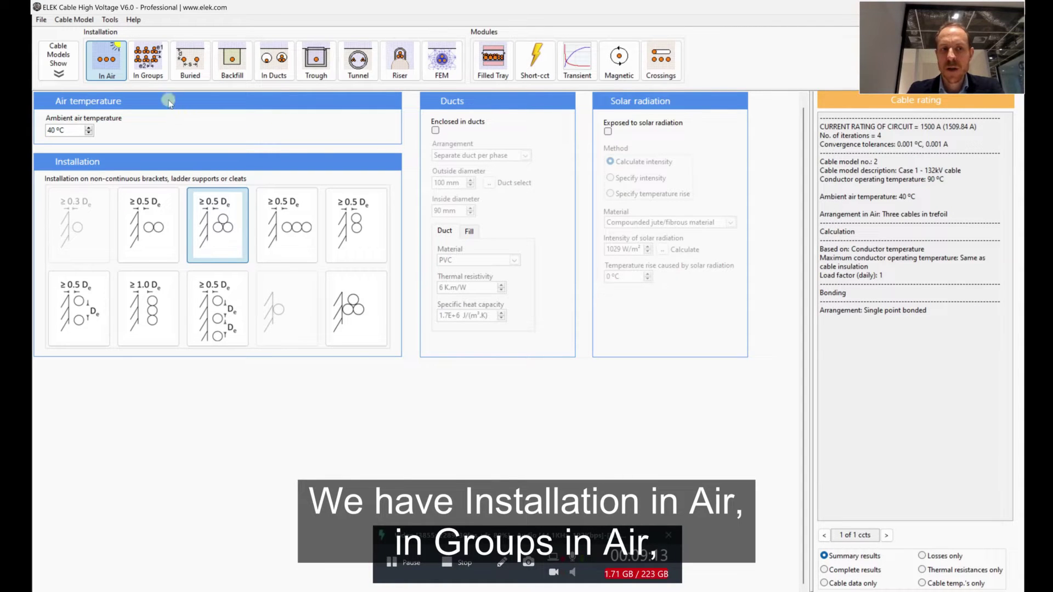
Look through the installation types In Groups, Buried, Backfill, In Ducts, Trough, Tunnel, Riser and FEM, and return to In Air
left_click(161, 74)
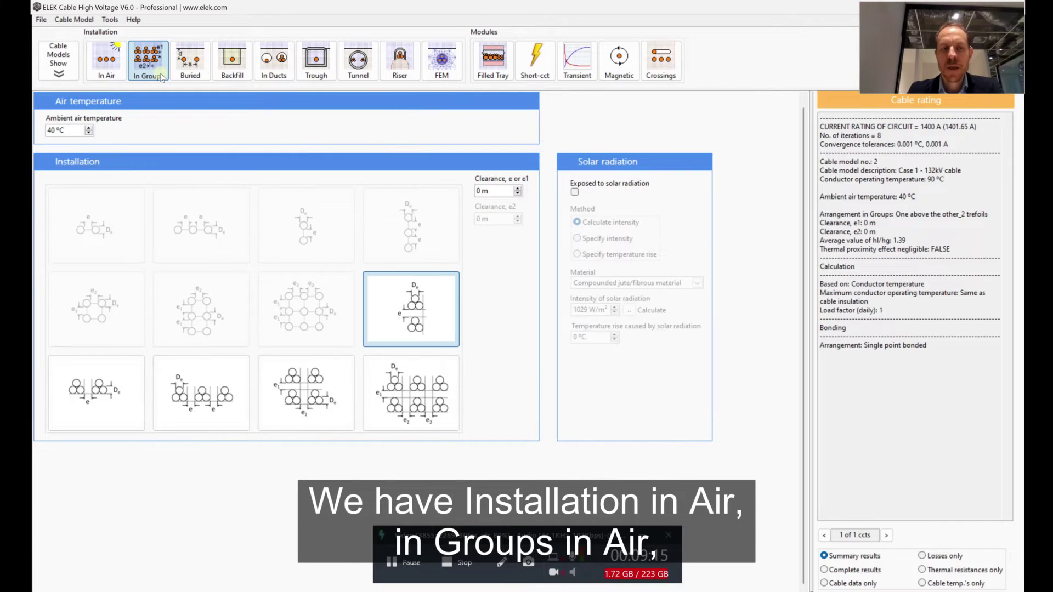
left_click(203, 71)
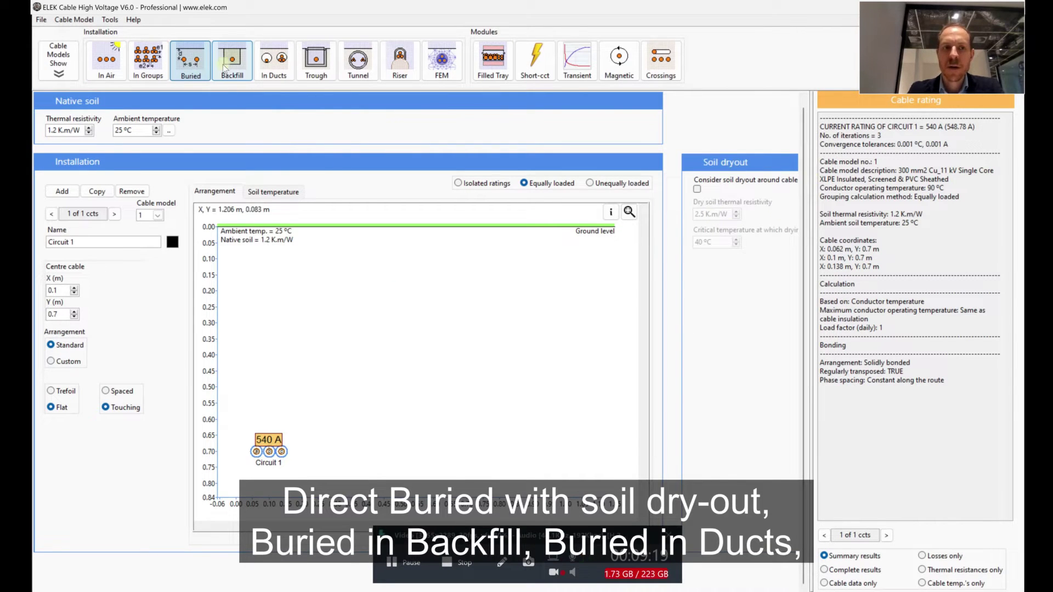
left_click(224, 67)
left_click(283, 77)
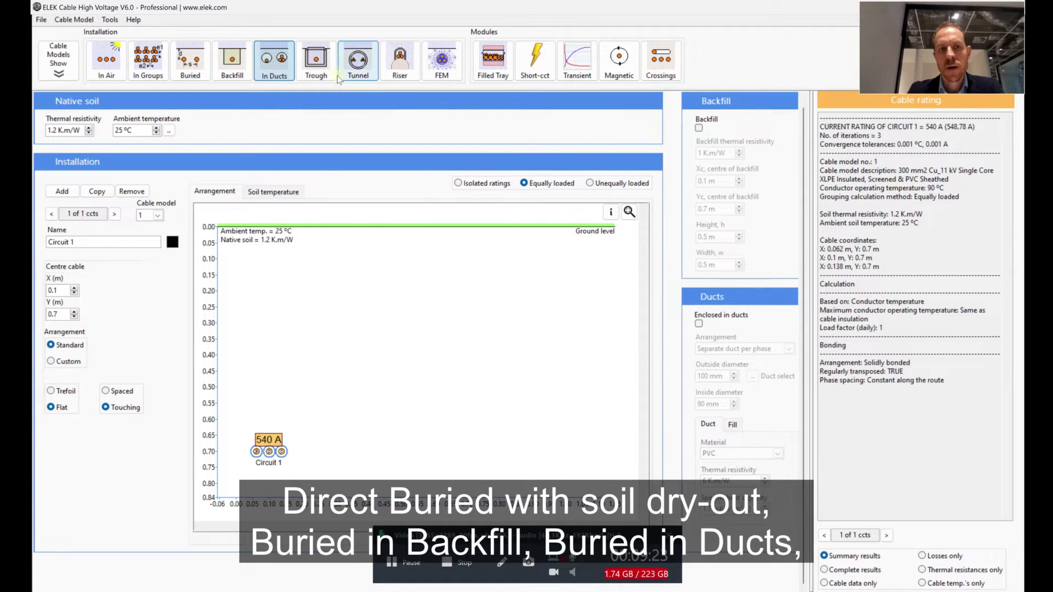
left_click(316, 74)
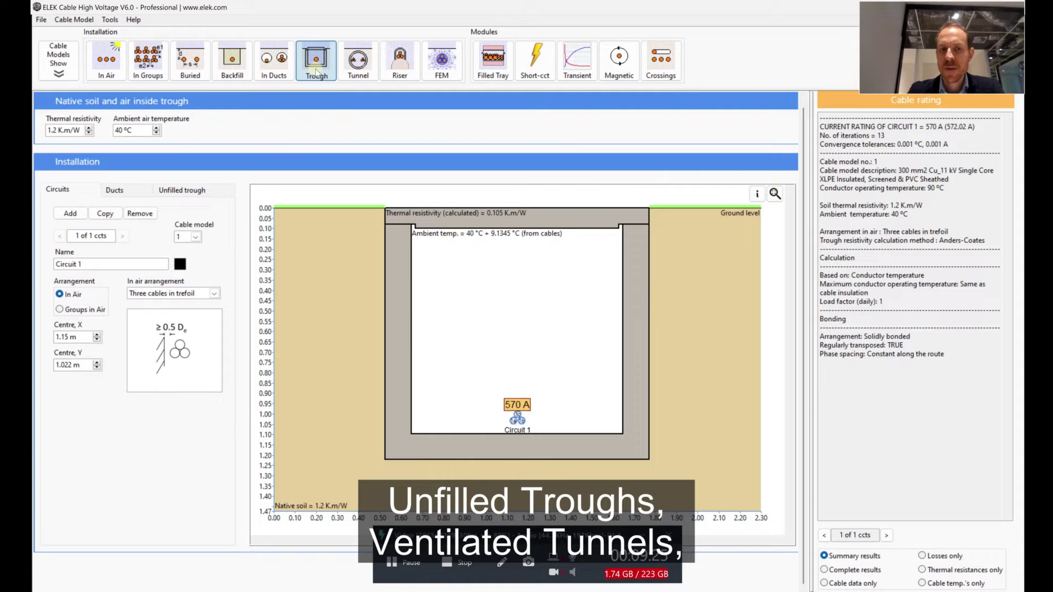
left_click(359, 73)
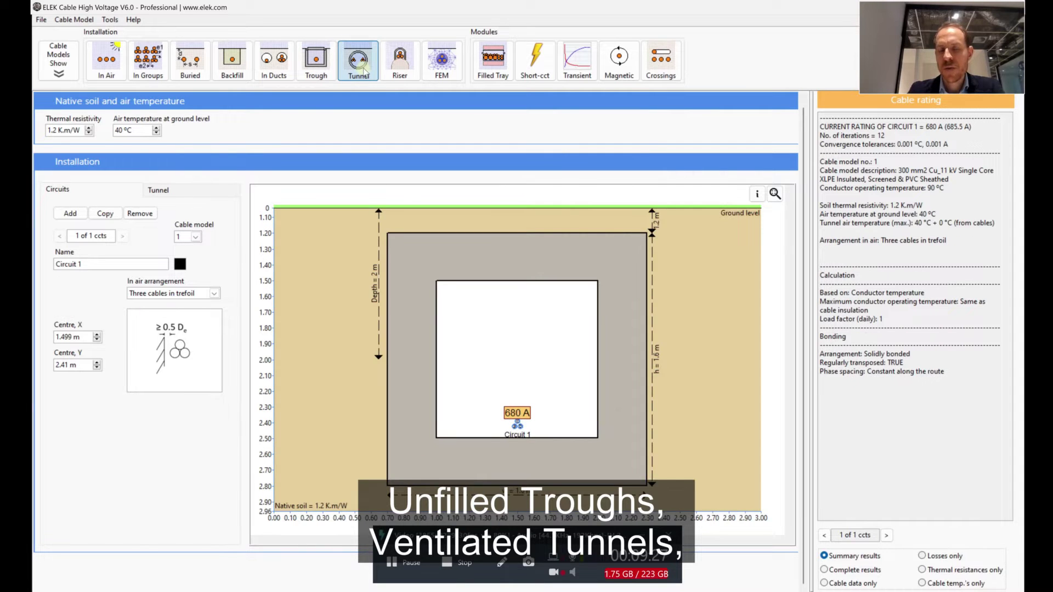
left_click(408, 68)
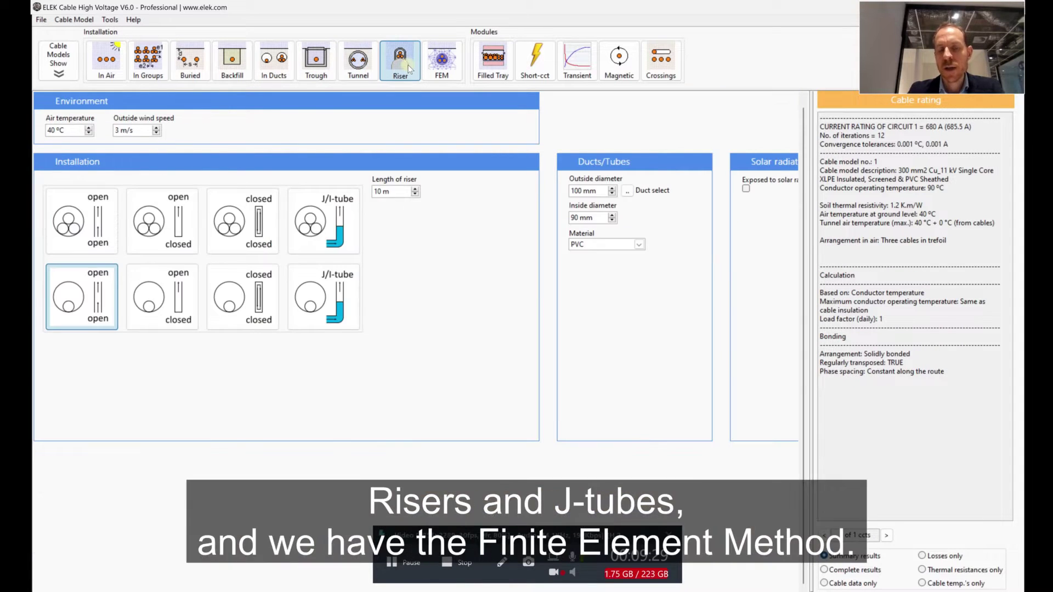
left_click(439, 68)
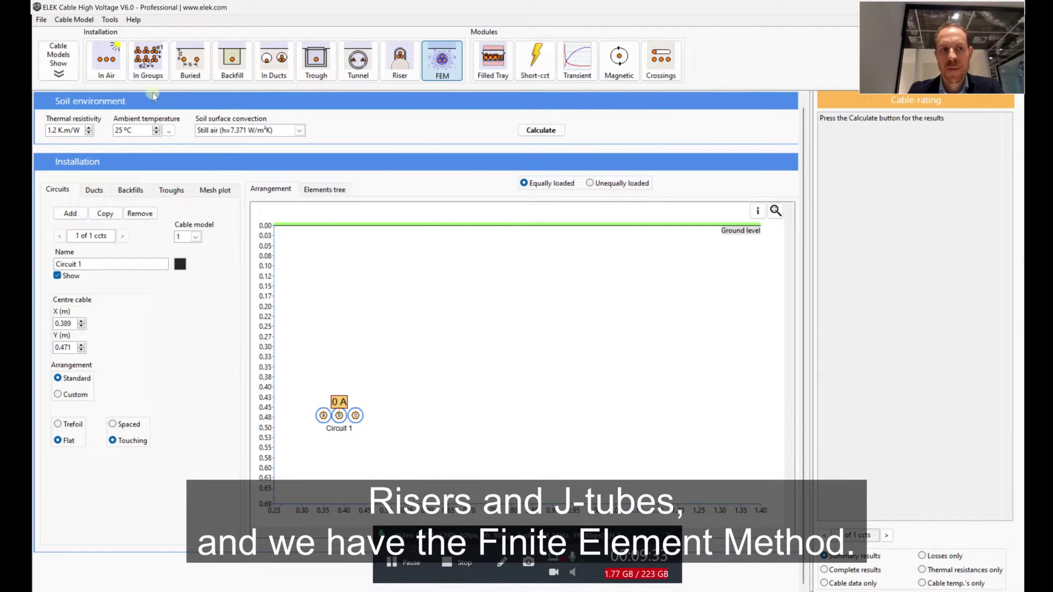
left_click(108, 72)
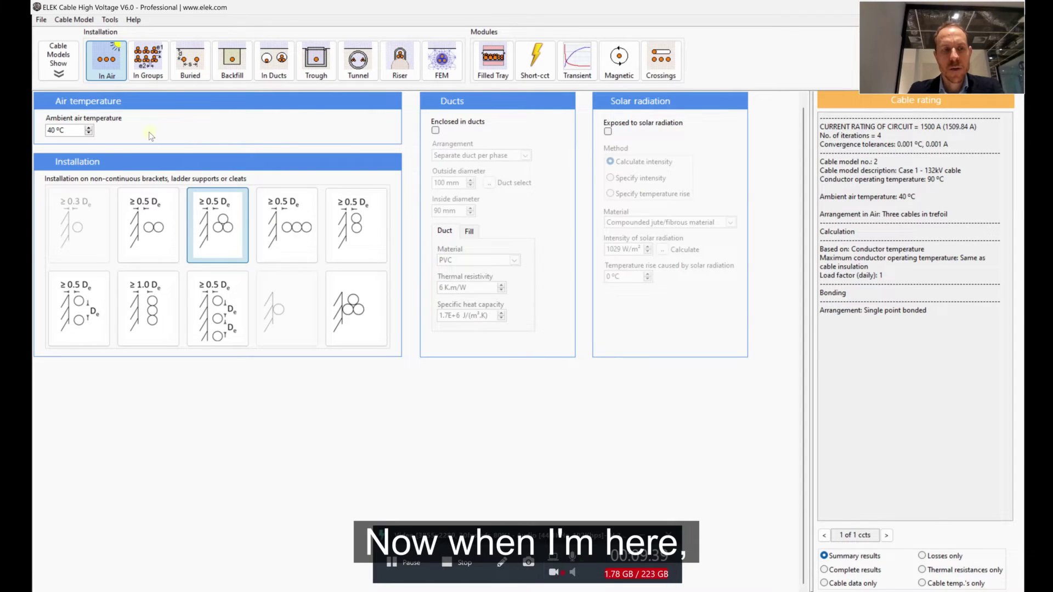
Check the conductor size of the Case 1 - 132kV cable model in the Cable Model Editor, and hide the model list again
left_click(59, 61)
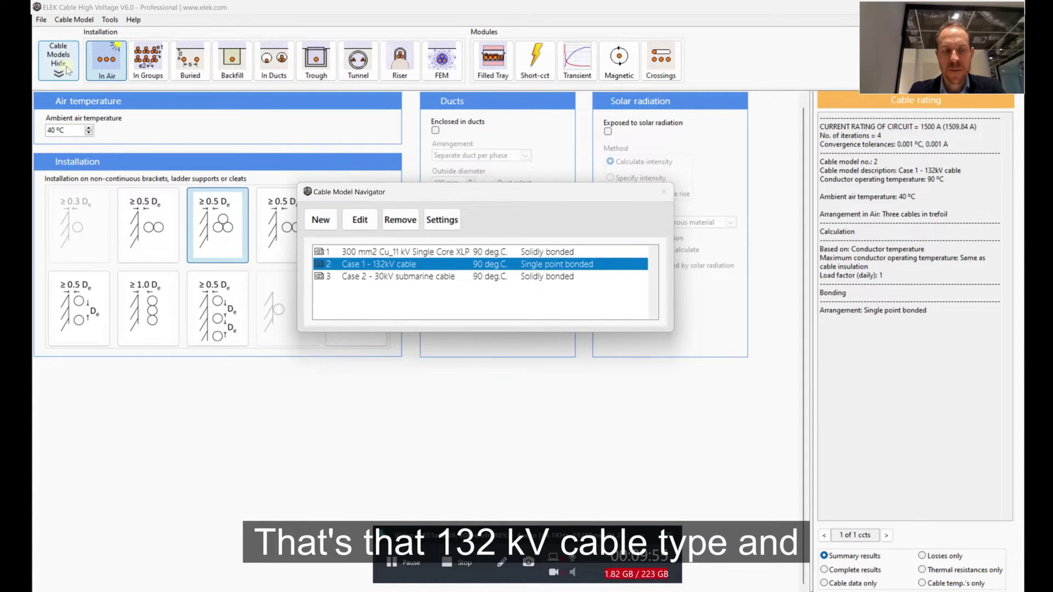
double_click(400, 264)
left_click(615, 471)
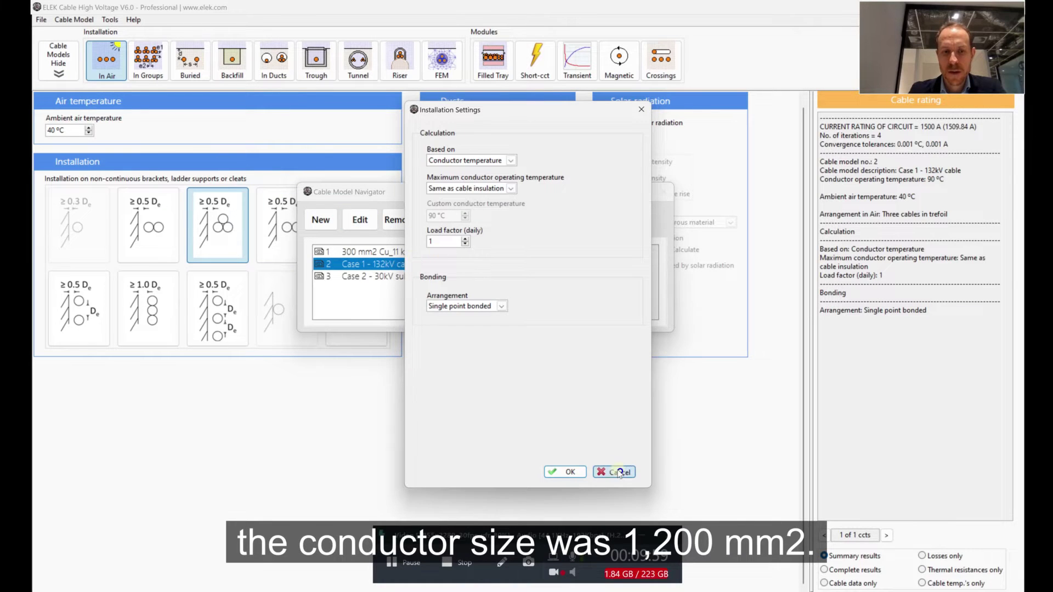
left_click(360, 219)
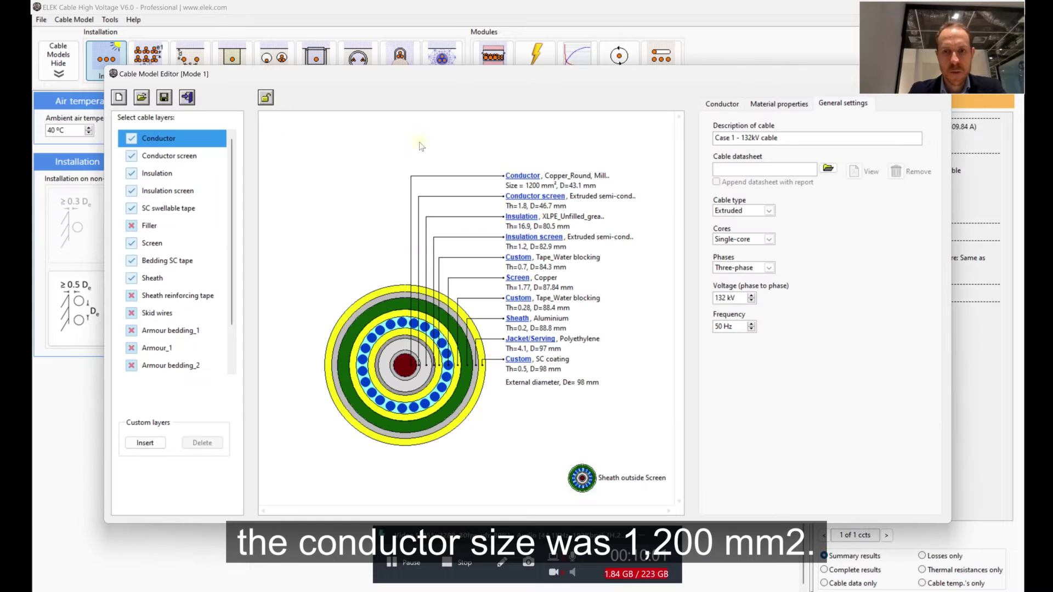
left_click(735, 104)
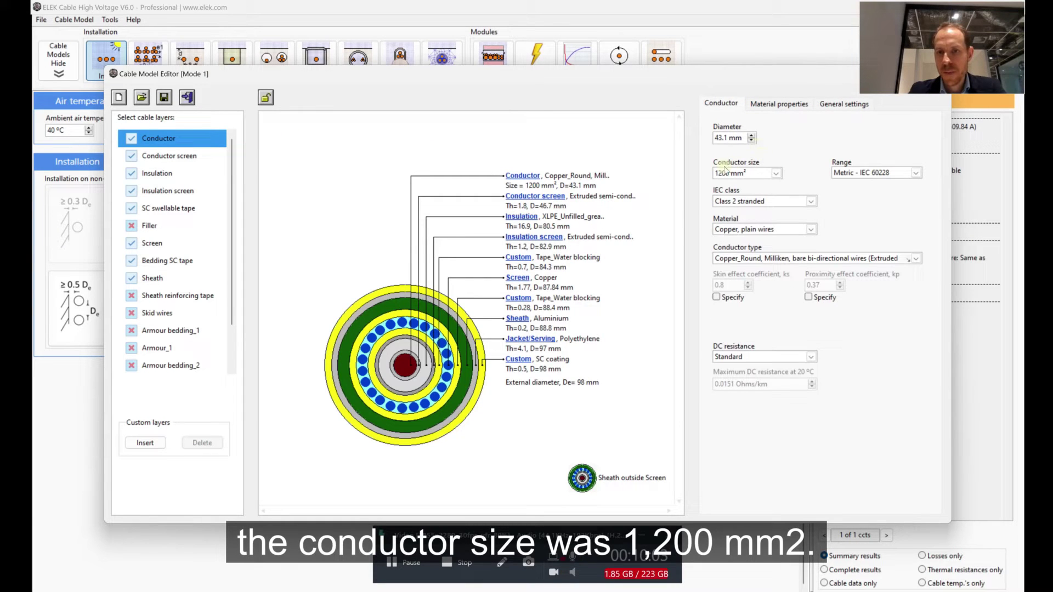
left_click(187, 97)
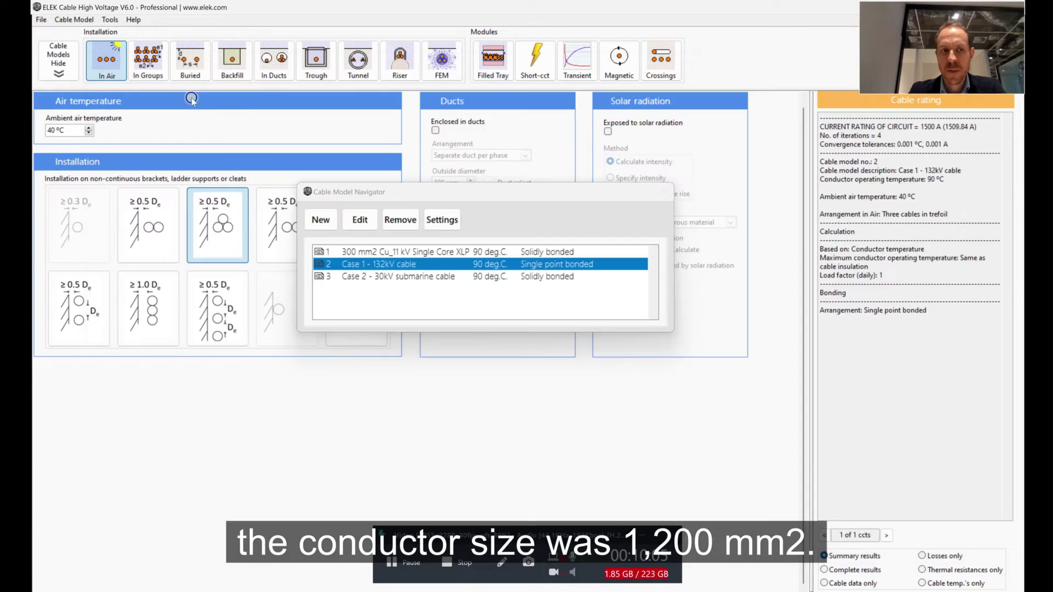
left_click(65, 63)
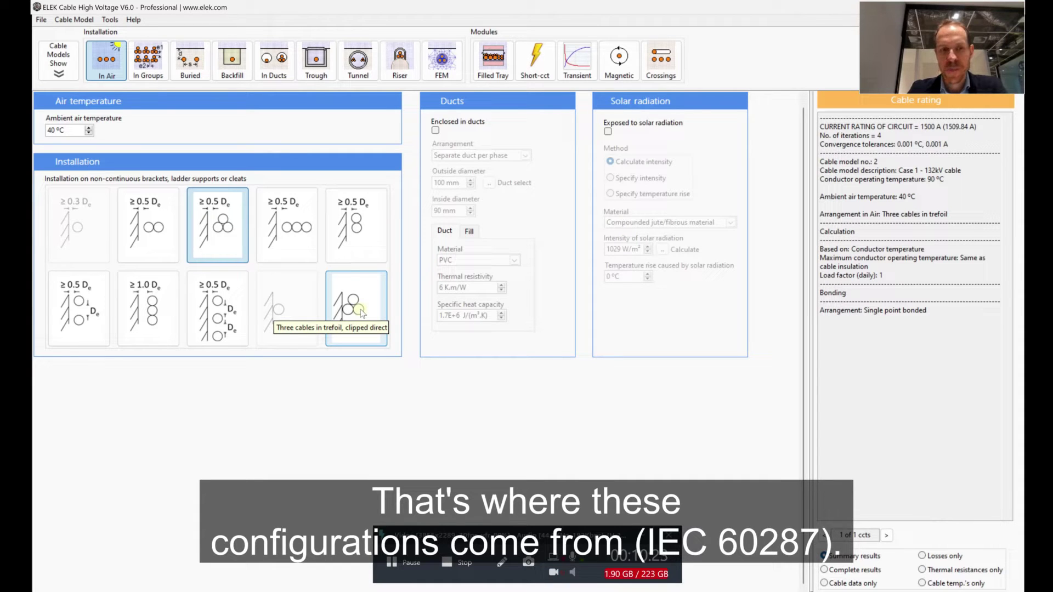
Set the ambient air temperature of the In Air installation to 30 ºC
left_click(88, 128)
left_click(89, 134)
left_click(89, 134)
left_click(89, 134)
left_click(89, 134)
left_click(89, 134)
left_click(89, 134)
left_click(89, 134)
left_click(89, 134)
left_click(89, 134)
left_click(89, 134)
left_click(89, 133)
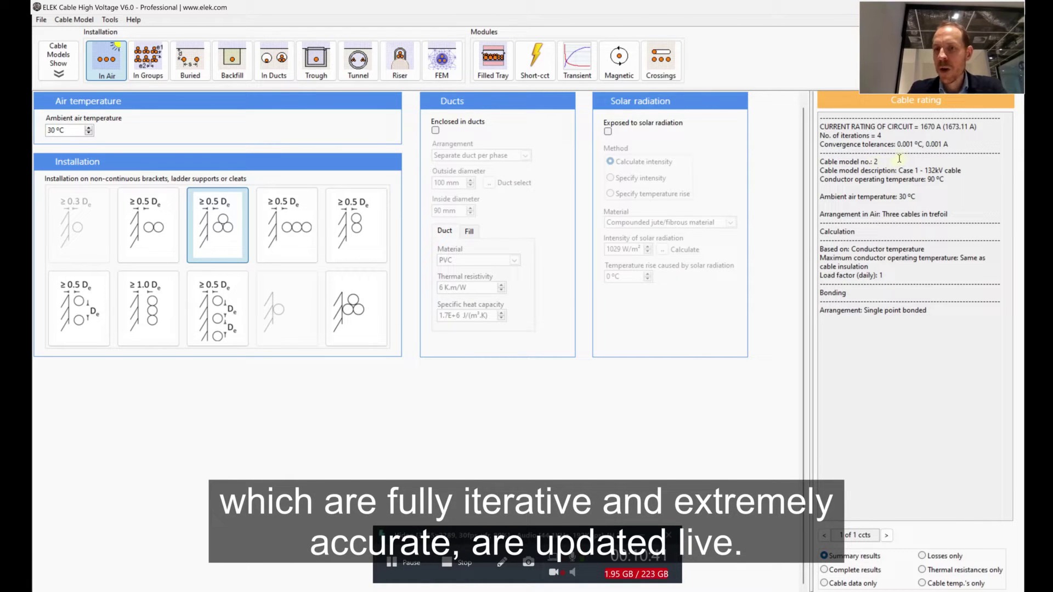
Review the summary results for the 132 kV cable in trefoil, including the circuit's current rating, calculation conditions and bonding arrangement
left_click_drag(944, 314, 819, 118)
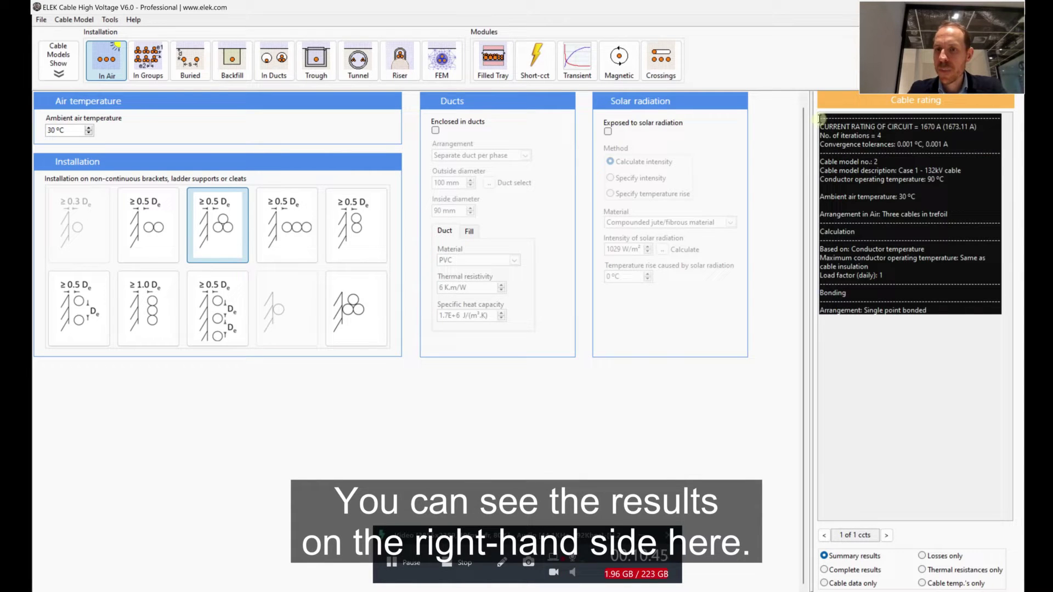
left_click(889, 161)
left_click_drag(935, 127, 922, 127)
left_click(928, 163)
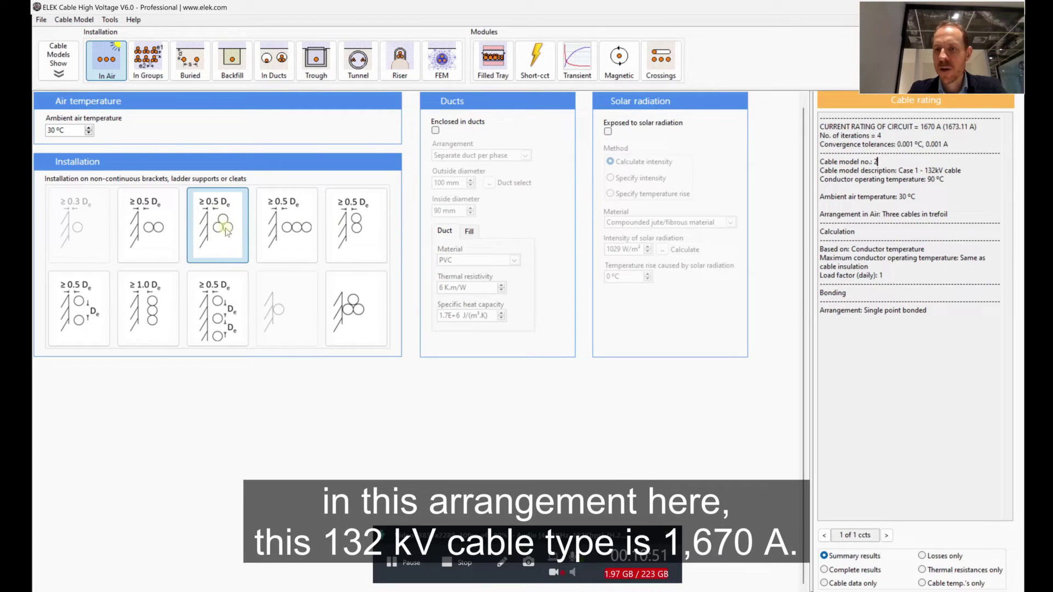
left_click(900, 166)
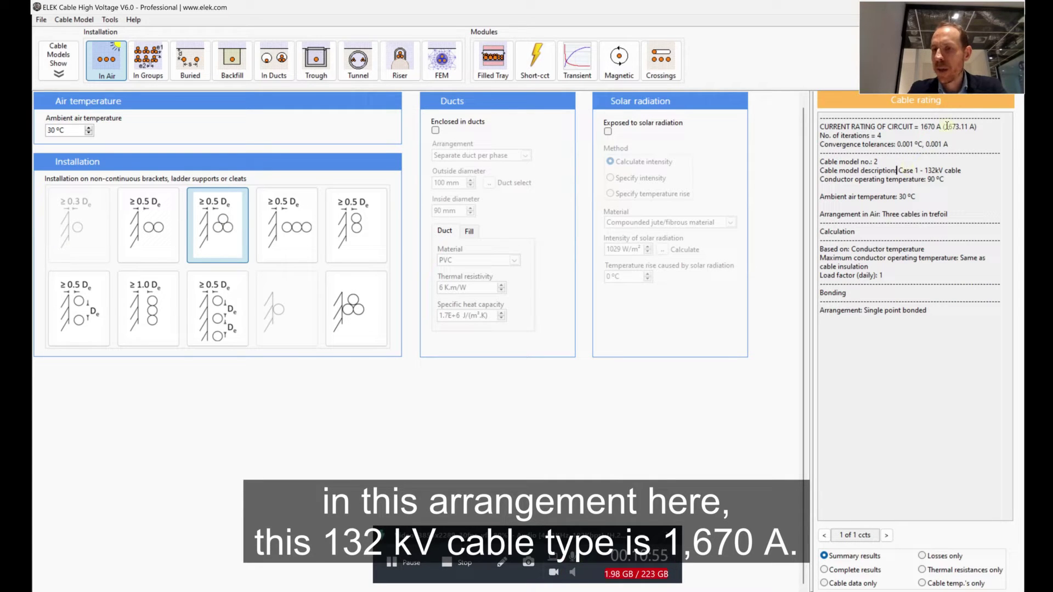
left_click_drag(936, 126, 922, 127)
left_click(927, 144)
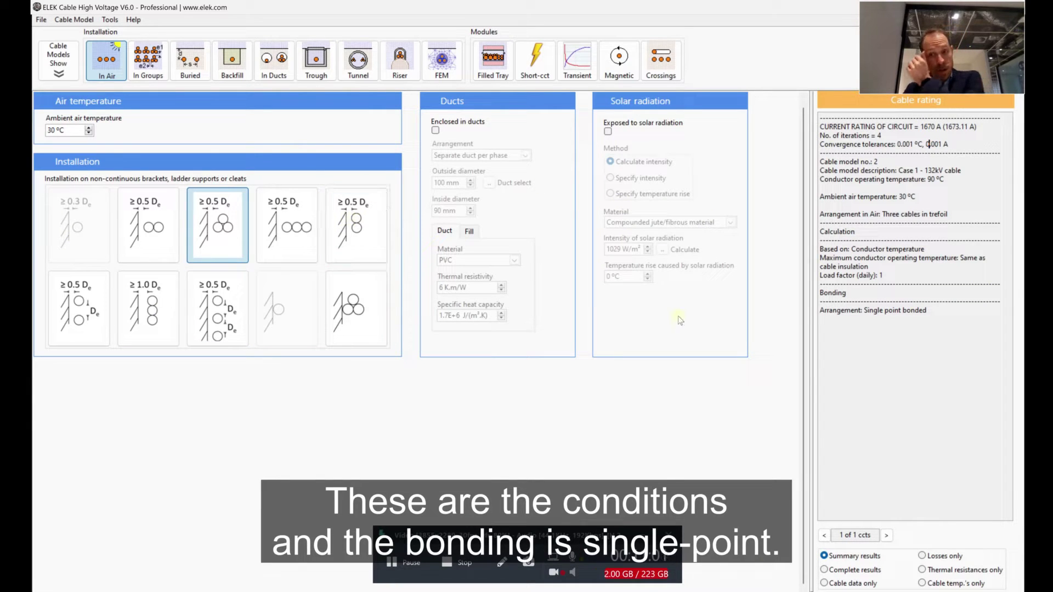
left_click_drag(927, 311, 823, 310)
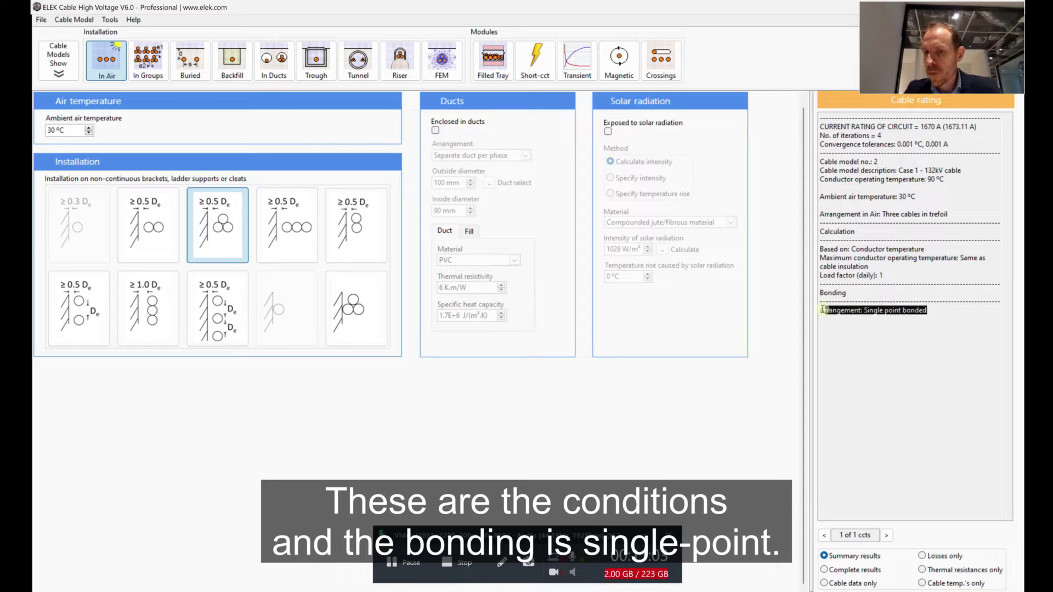
left_click(899, 317)
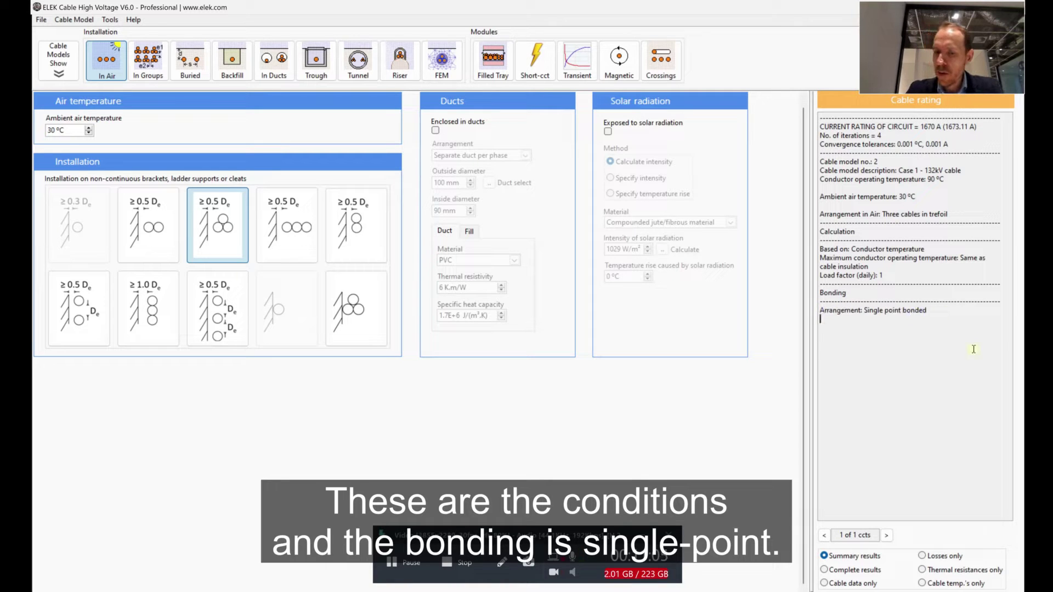
Show the complete results and examine the electrical losses per cable, including total, conductor, dielectric, screen and sheath losses
left_click(867, 570)
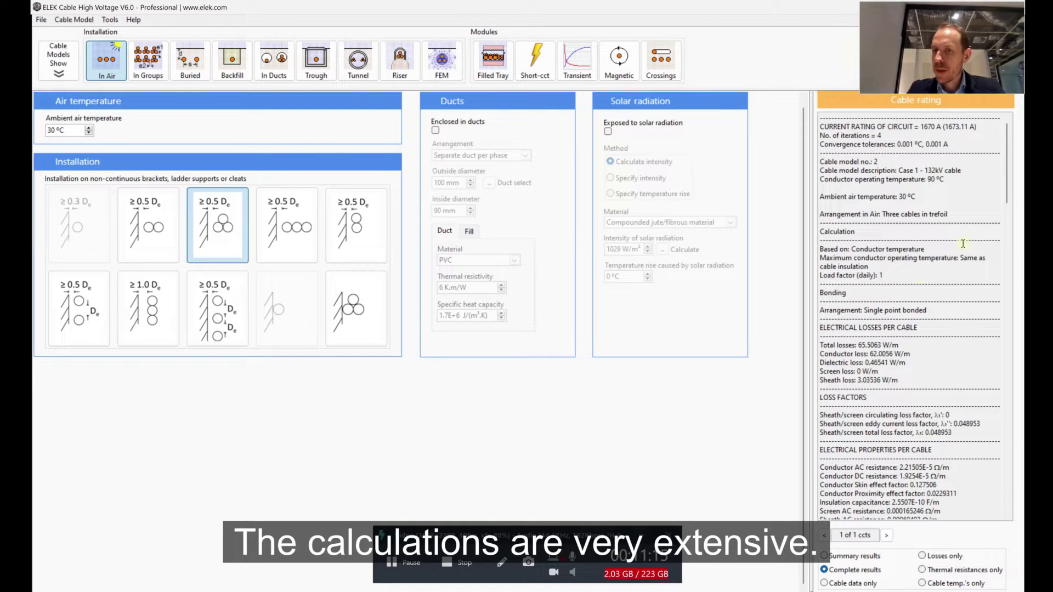
scroll(1008, 198, "down", 3)
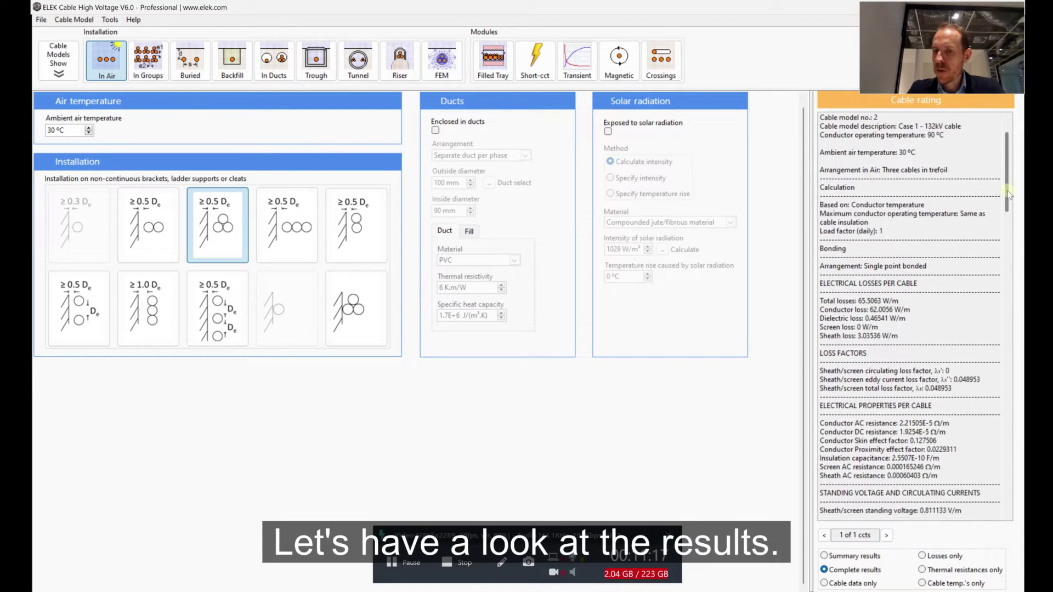
left_click_drag(1008, 198, 1009, 205)
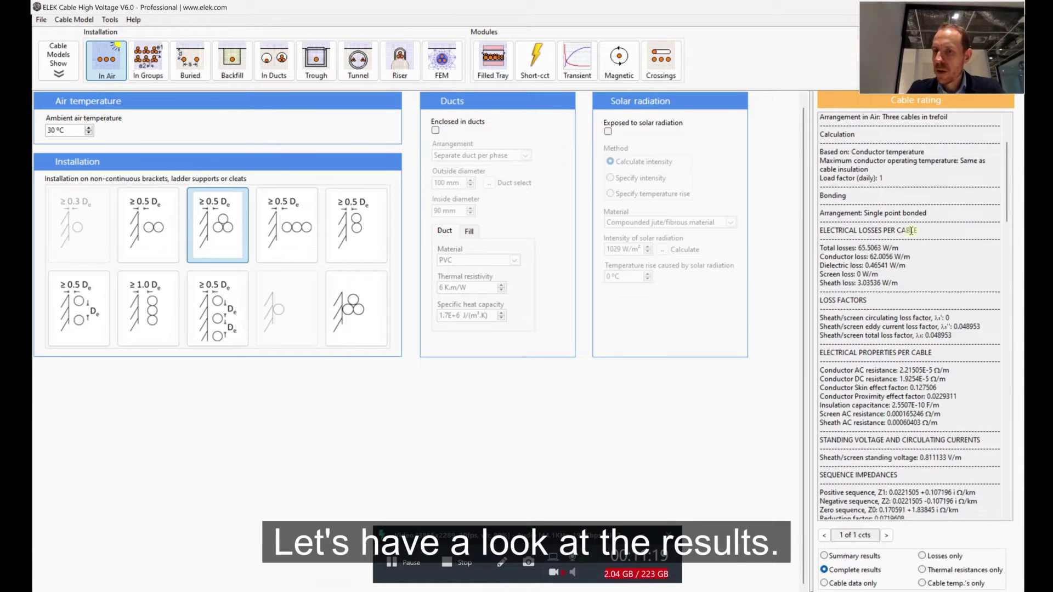
left_click_drag(822, 232, 915, 283)
left_click(917, 283)
left_click(898, 251)
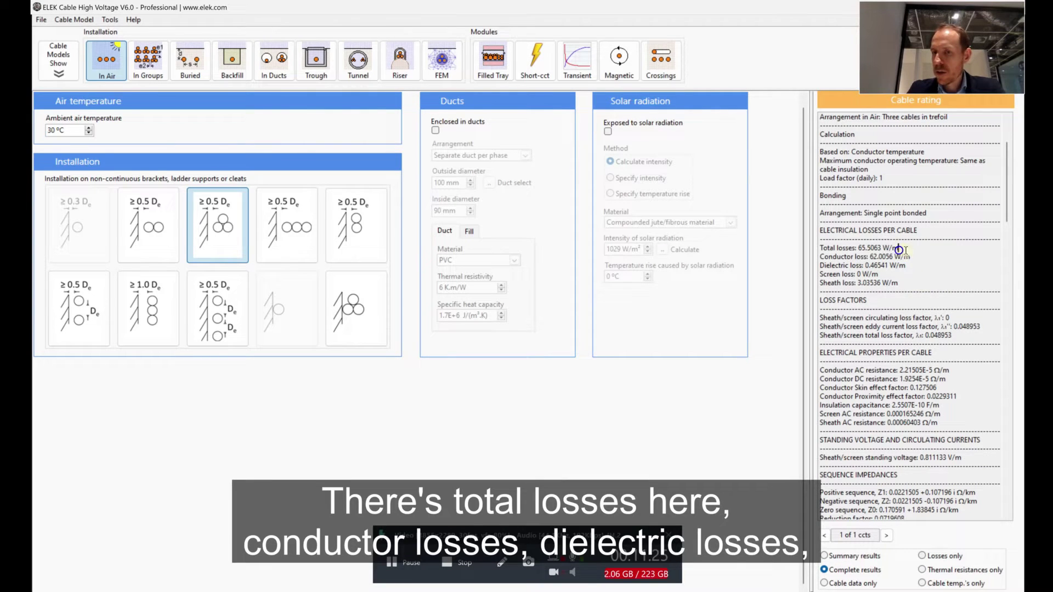
left_click(891, 275)
left_click(900, 283)
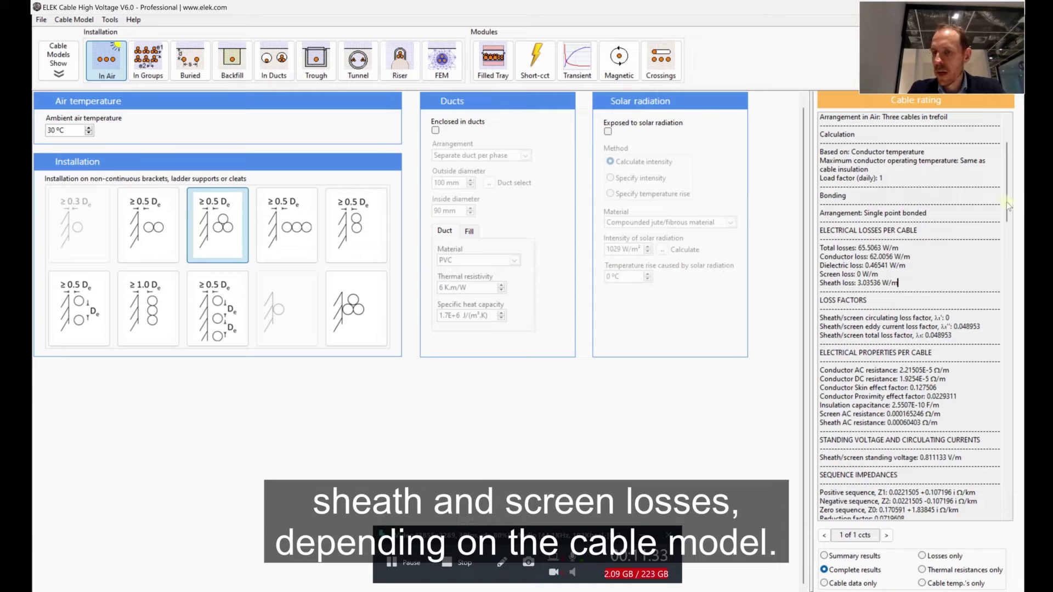
Review the sheath/screen loss factors and the electrical properties per cable, from conductor AC resistance to sheath AC resistance
left_click_drag(1006, 205, 1008, 230)
left_click(979, 208)
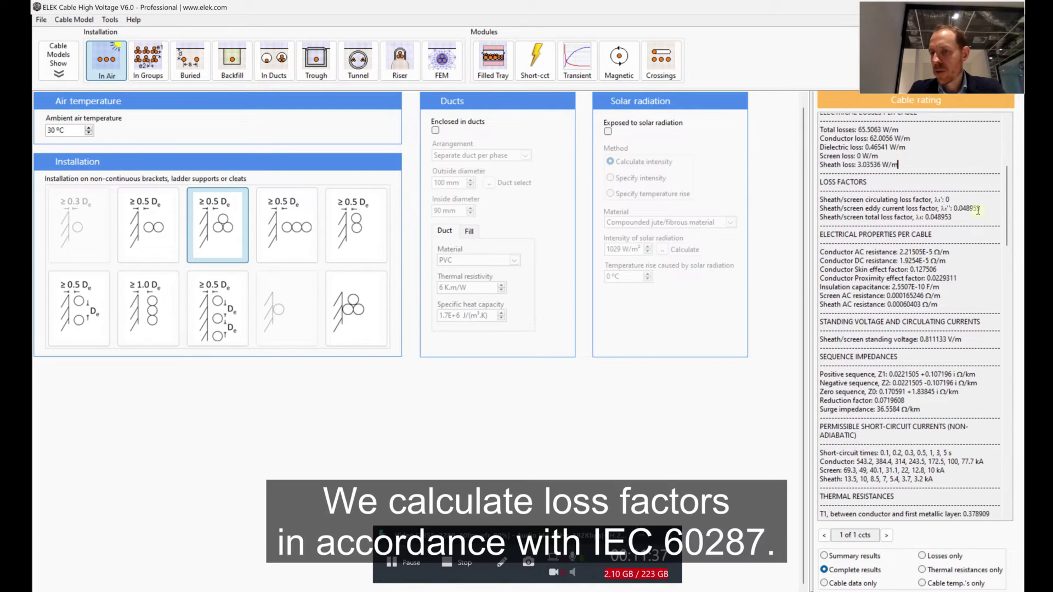
left_click(965, 218)
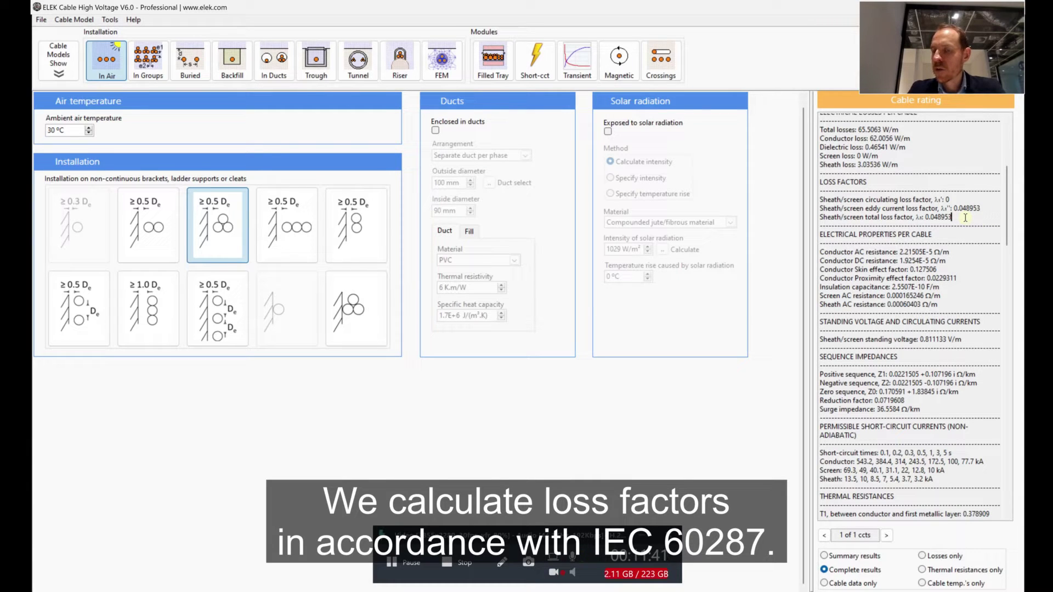
left_click(946, 251)
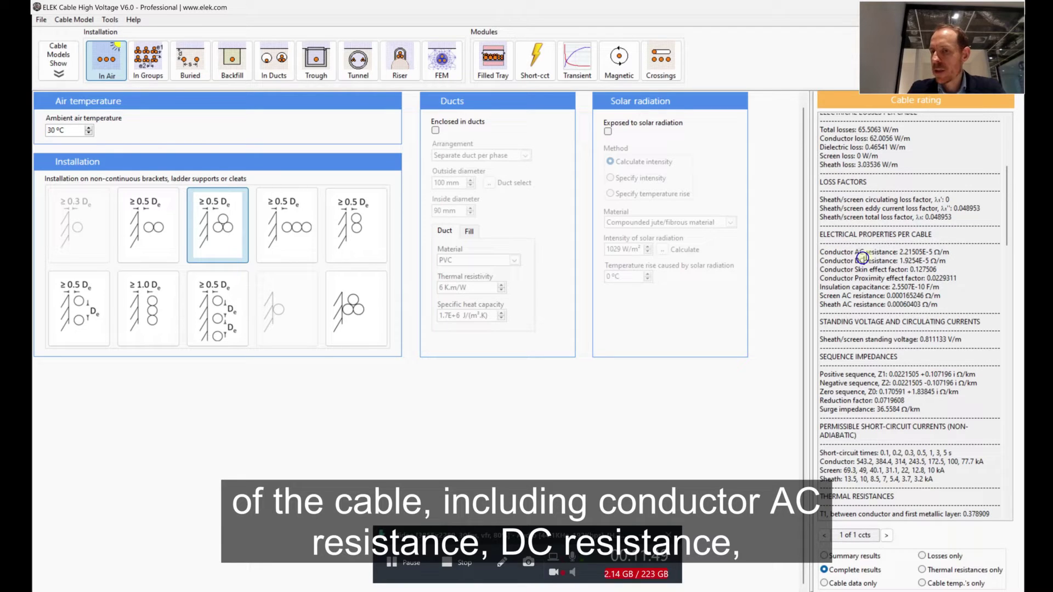
left_click(891, 269)
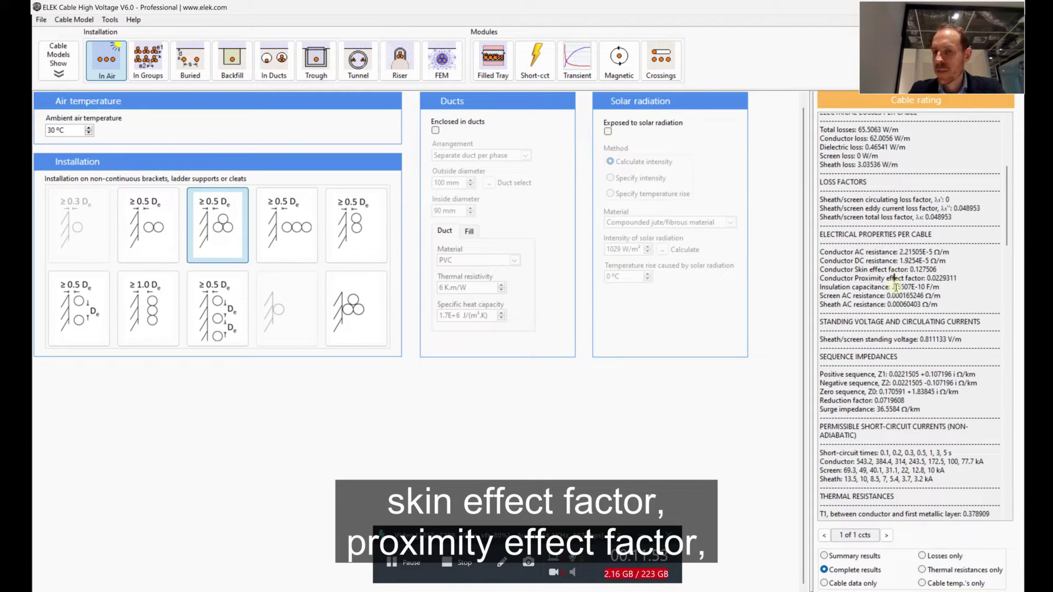
left_click(886, 305)
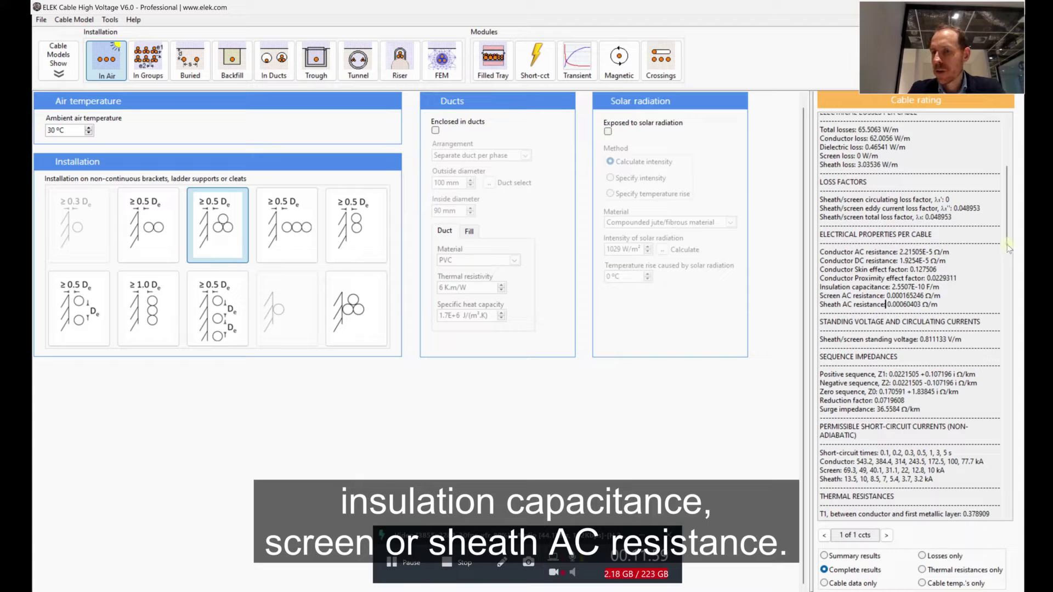
Examine the sheath/screen standing voltage and the sequence and surge impedances in the complete results
scroll(1009, 247, "down", 3)
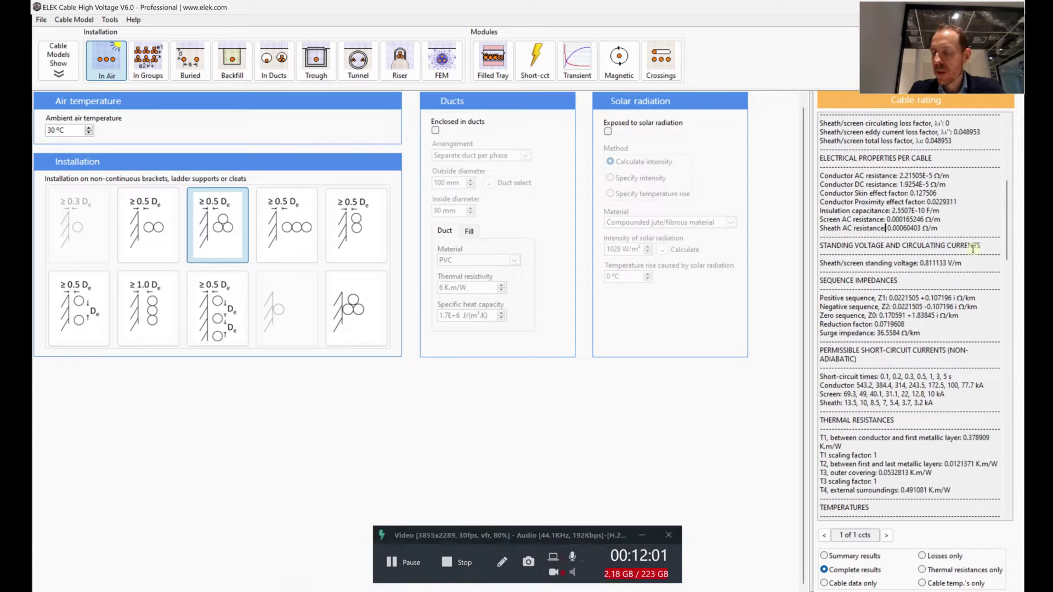
left_click_drag(967, 264, 817, 265)
left_click(855, 265)
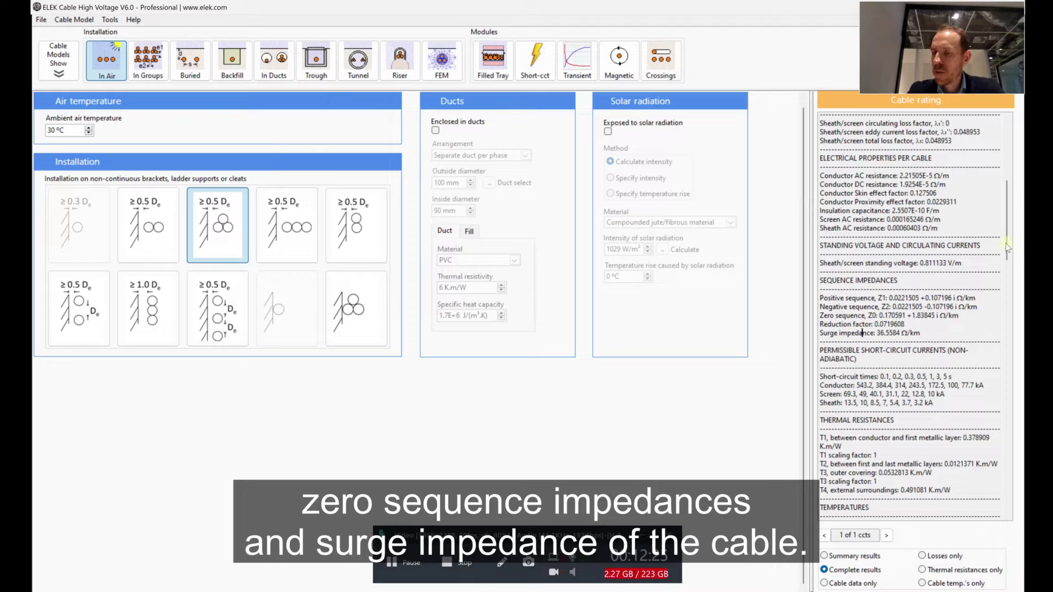
left_click_drag(921, 332, 824, 280)
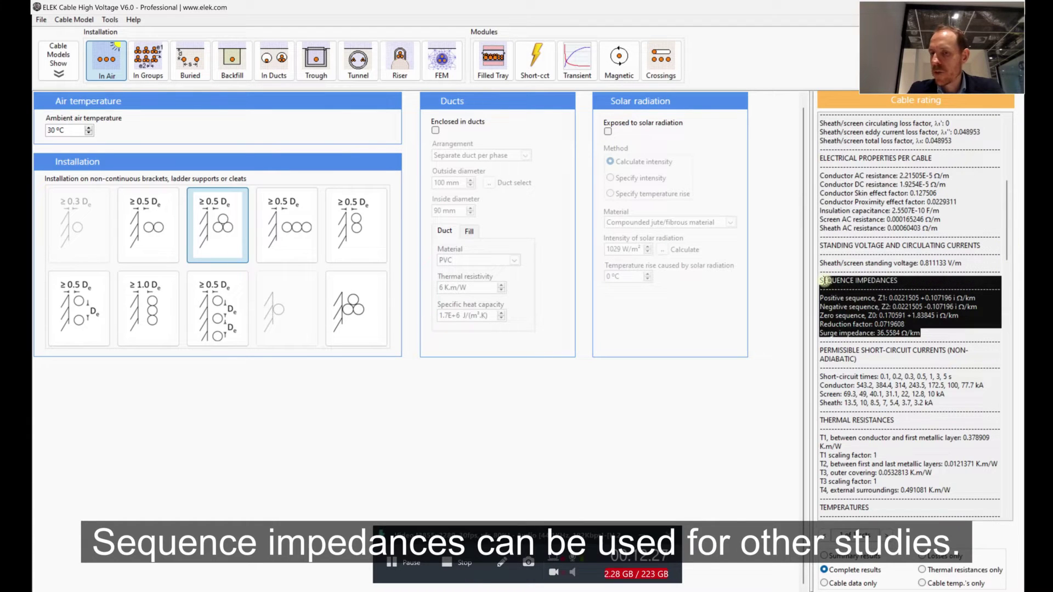
left_click(871, 307)
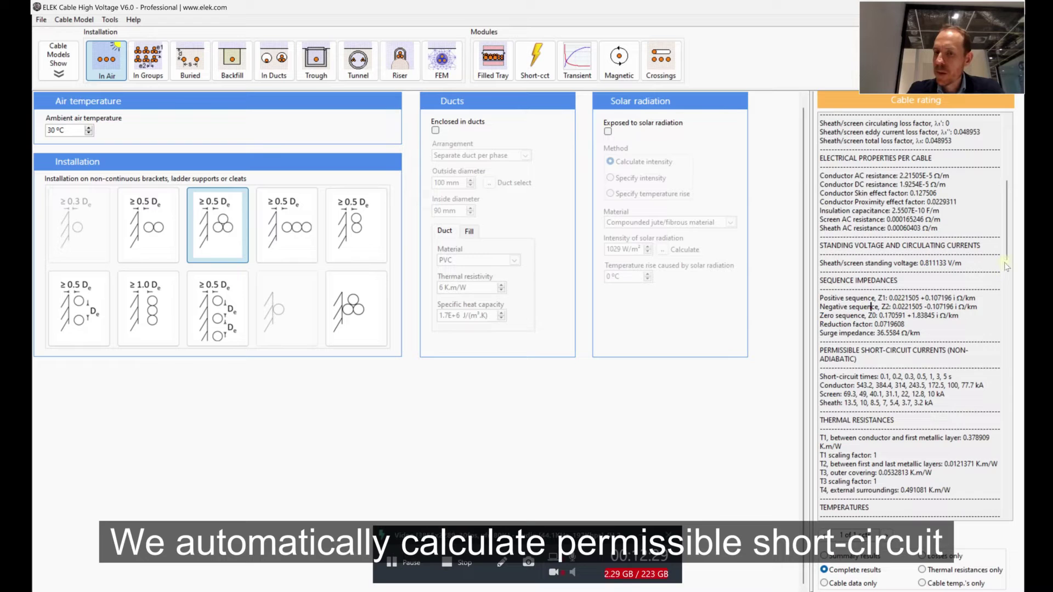
Review the permissible short-circuit currents of the conductor, screen and sheath against the listed short-circuit times
scroll(1008, 255, "down", 5)
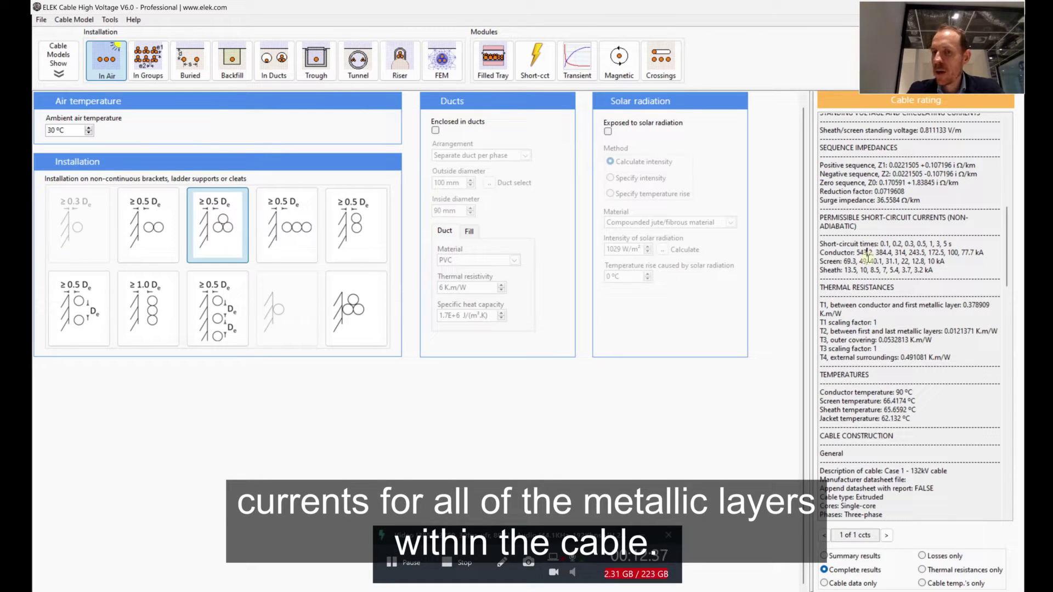
left_click(870, 270)
left_click_drag(954, 243, 874, 243)
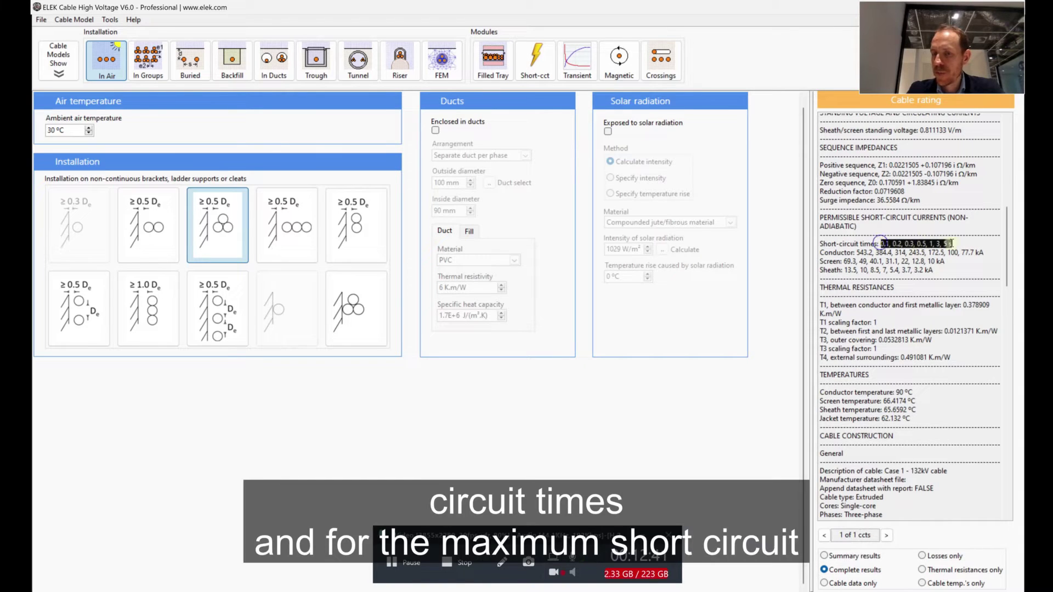
left_click(952, 243)
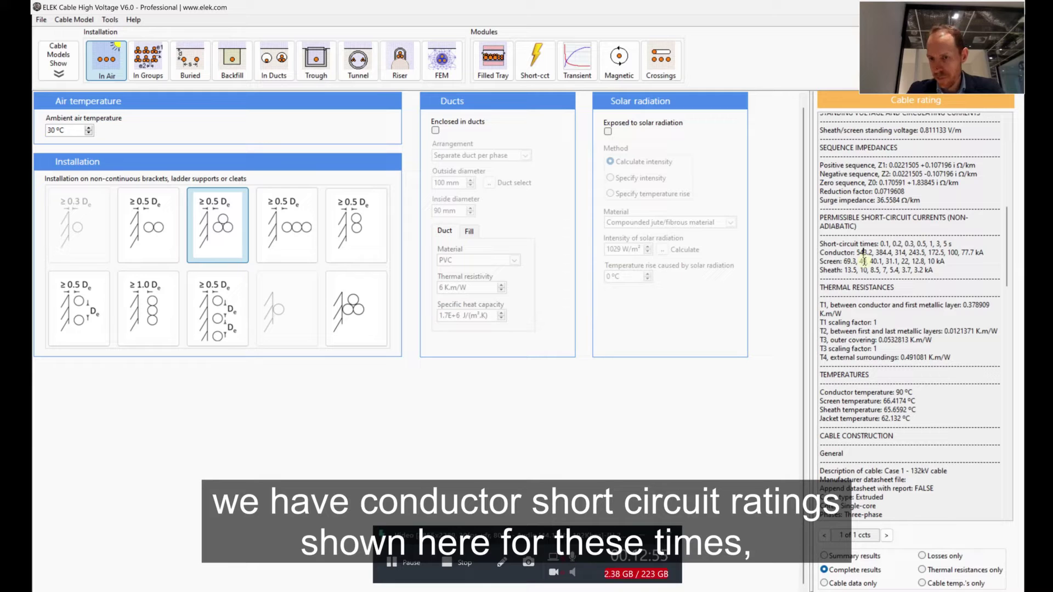
left_click(886, 243)
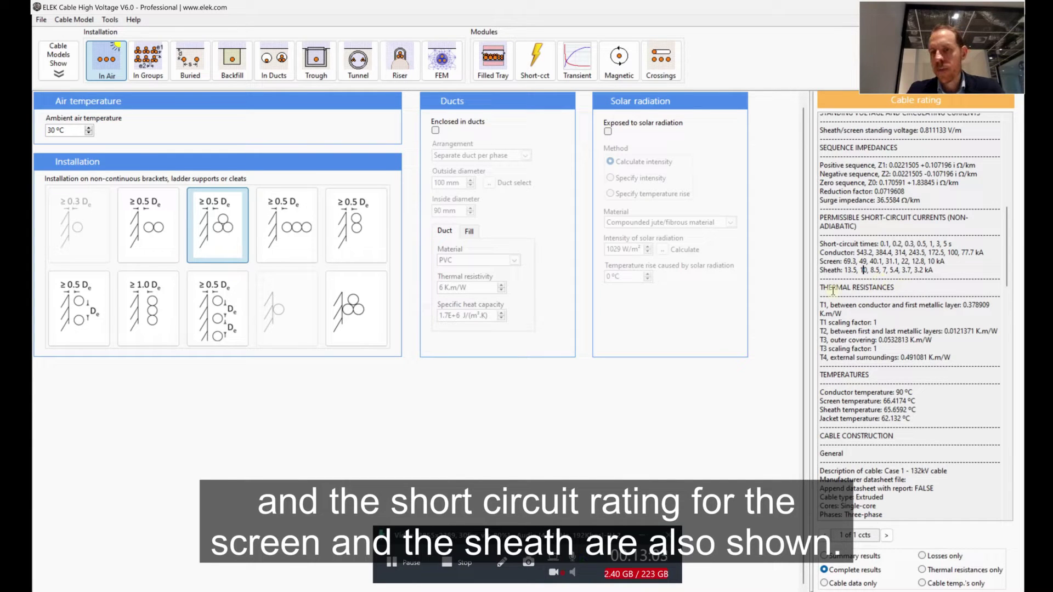
Examine the thermal resistances T1 to T4 in the complete results
left_click_drag(819, 285, 954, 357)
left_click(954, 357)
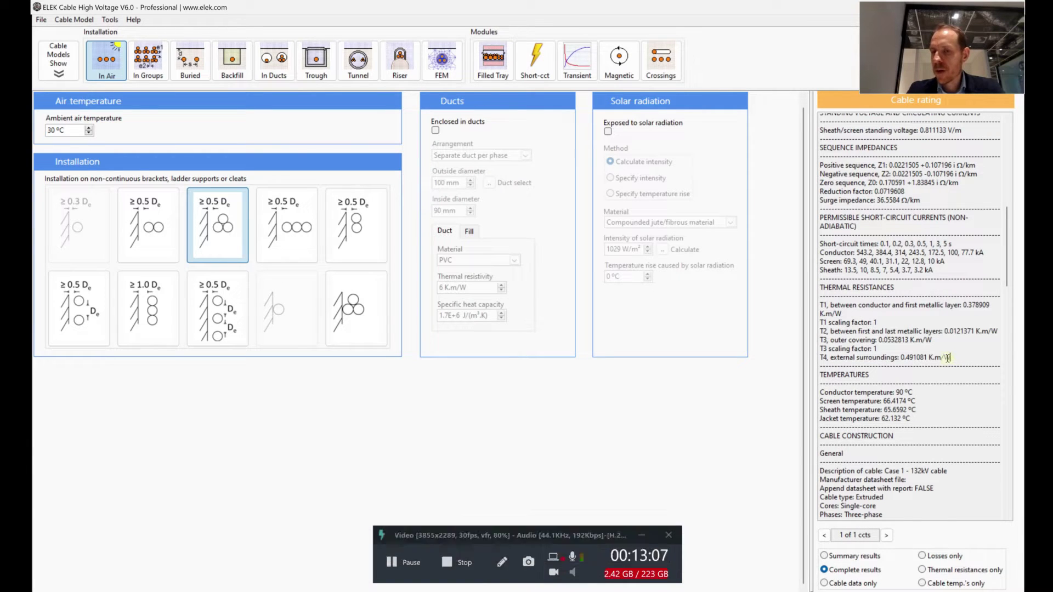
left_click(823, 305)
left_click_drag(826, 317, 826, 347)
left_click(824, 358)
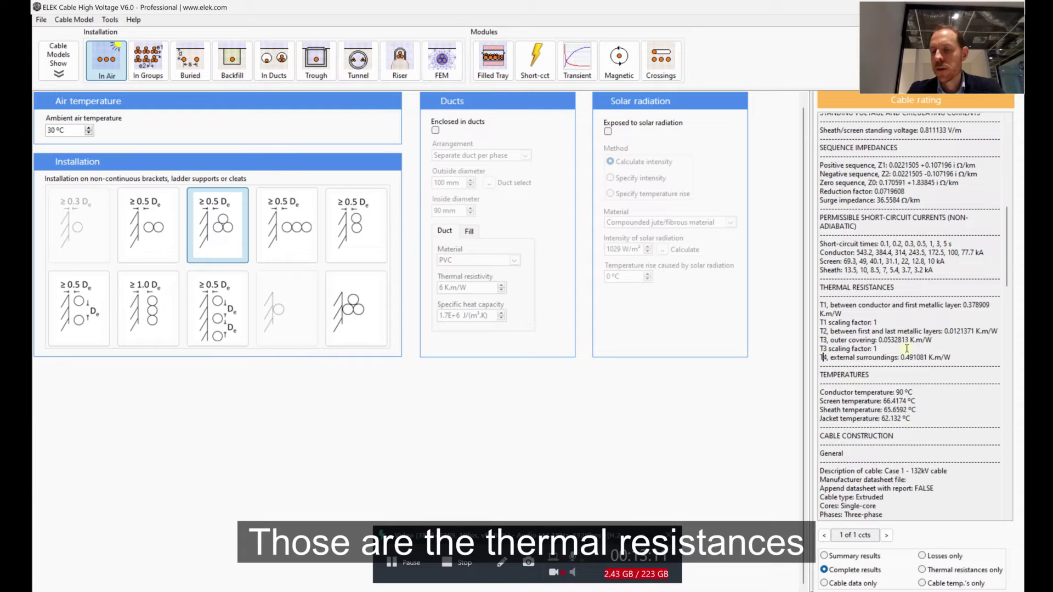
Review the calculated conductor, screen, sheath and jacket temperatures in the complete results
left_click_drag(1011, 272, 1010, 301)
left_click(932, 276)
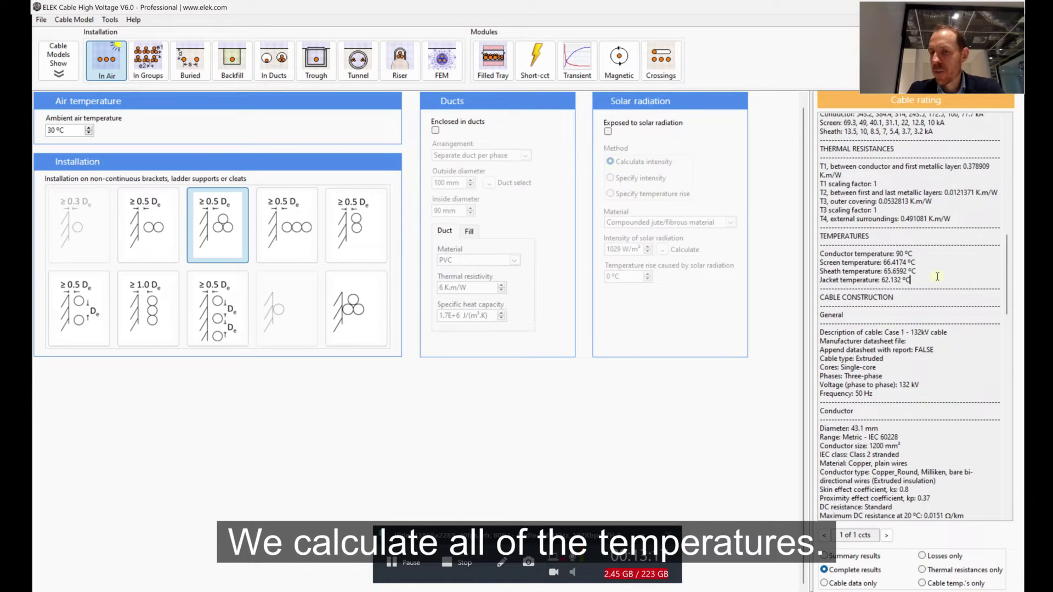
left_click(914, 254)
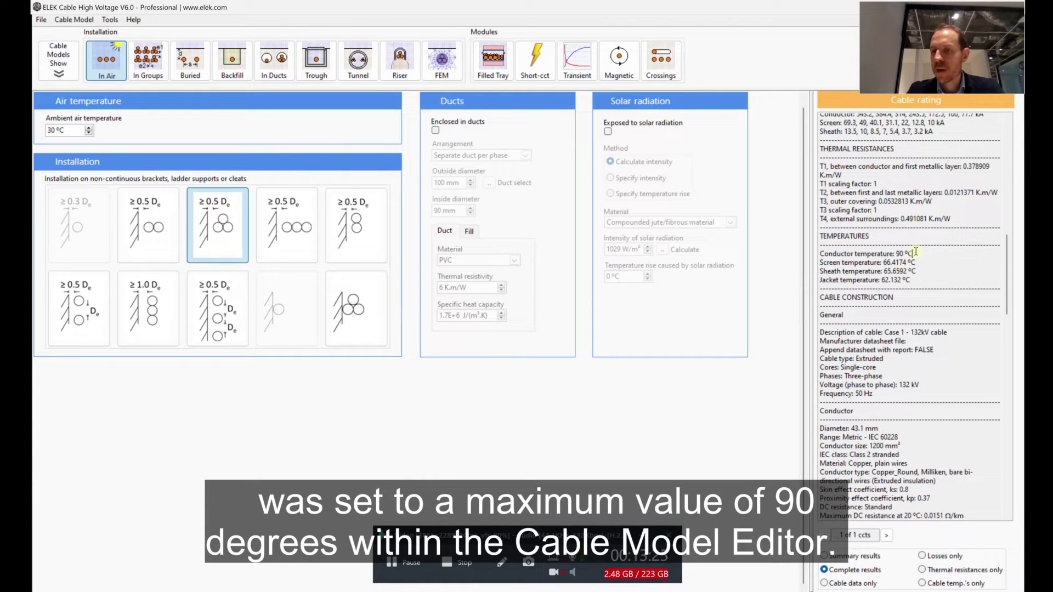
Compare the screen and sheath temperatures with the conductor temperature in the complete results
left_click(921, 268)
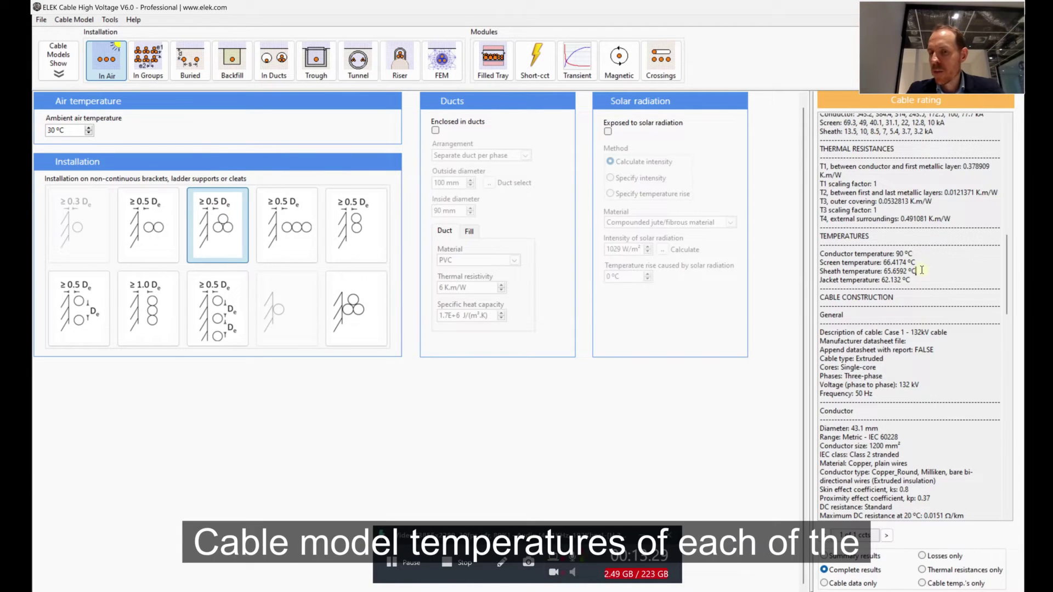
left_click(909, 263)
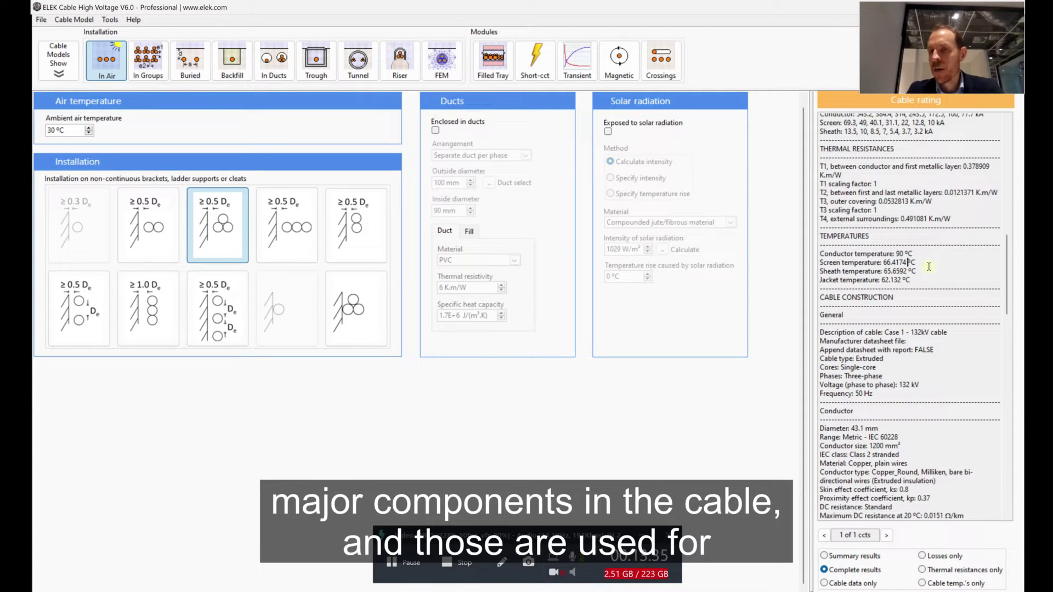
left_click(904, 263)
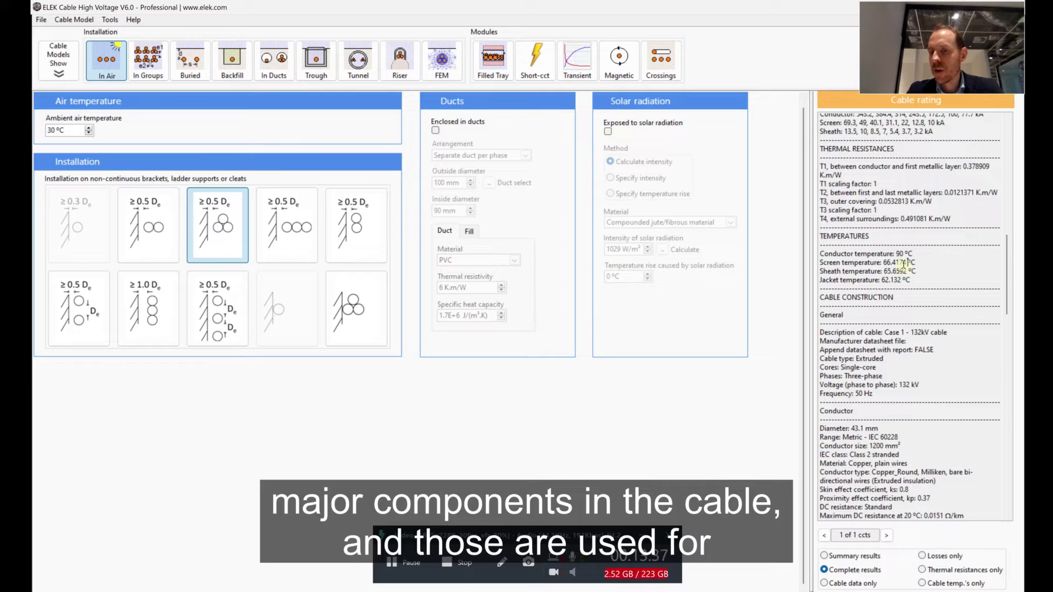
left_click(904, 263)
left_click(912, 271)
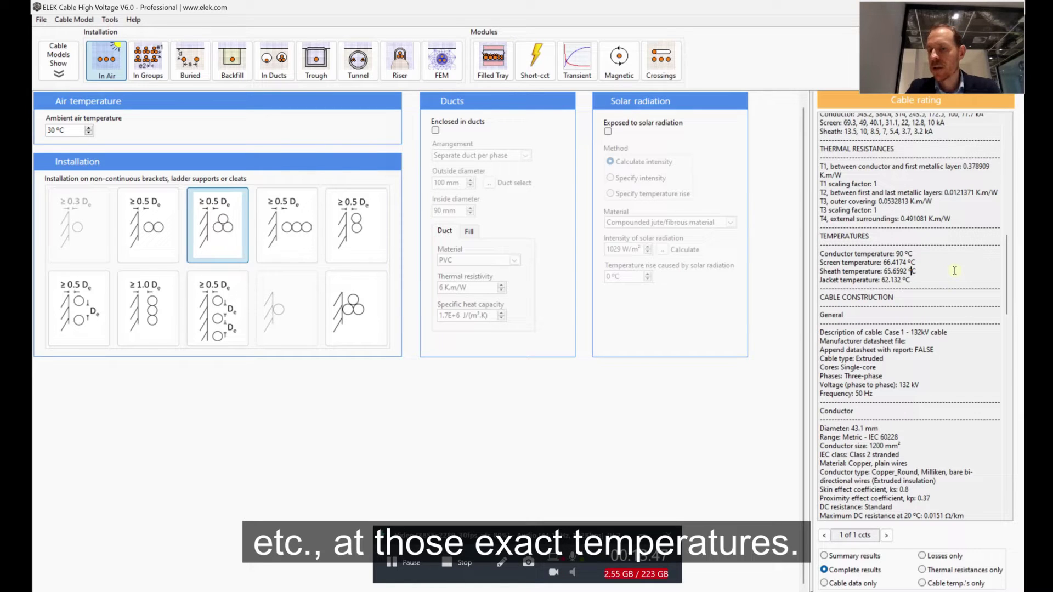
Examine the cable construction section of the complete results, covering the general data and the conductor properties
scroll(949, 270, "down", 3)
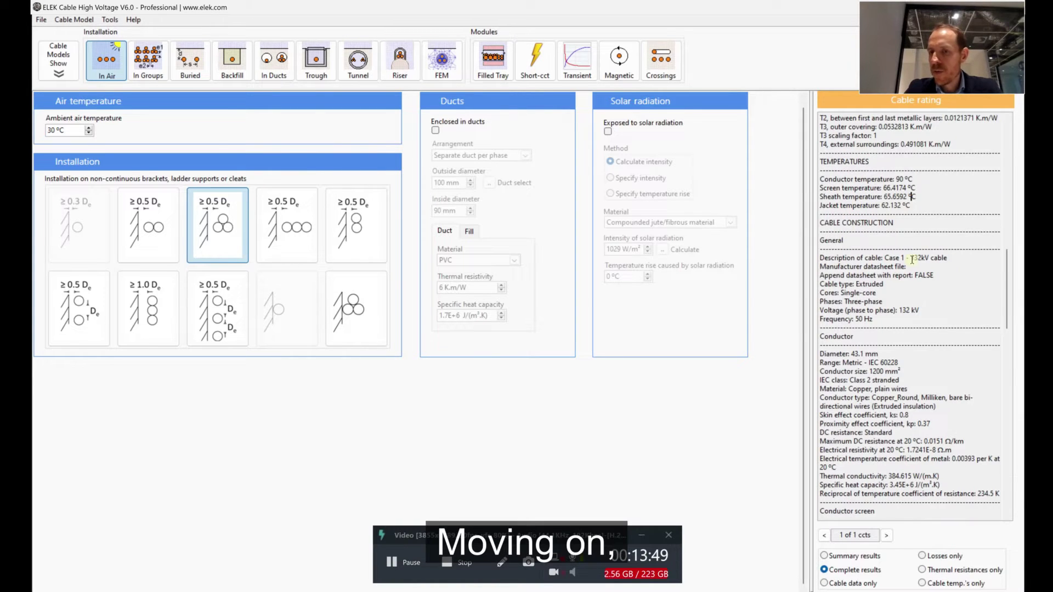
triple_click(834, 225)
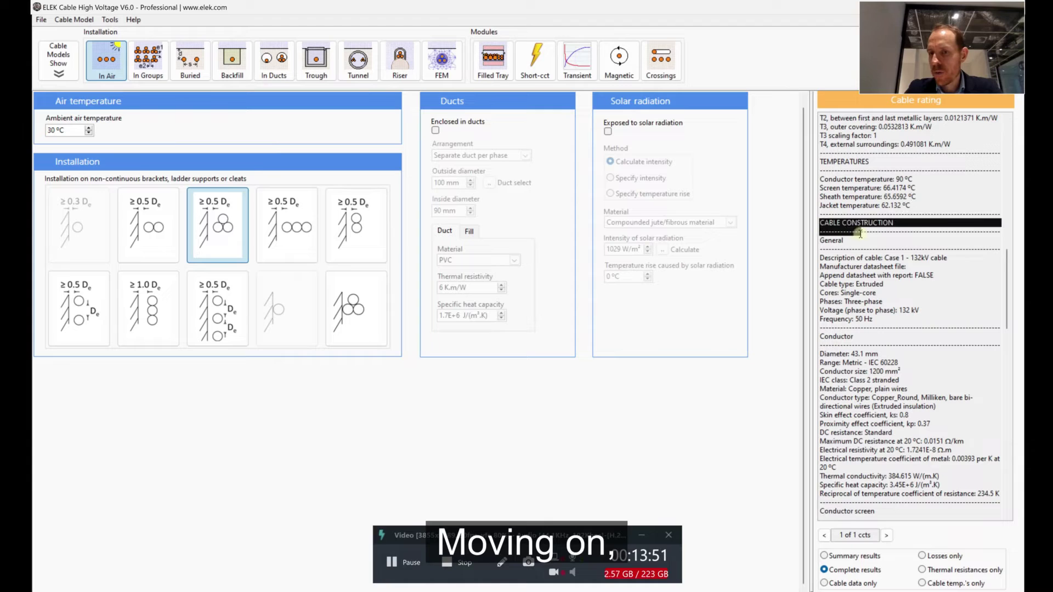
left_click(900, 258)
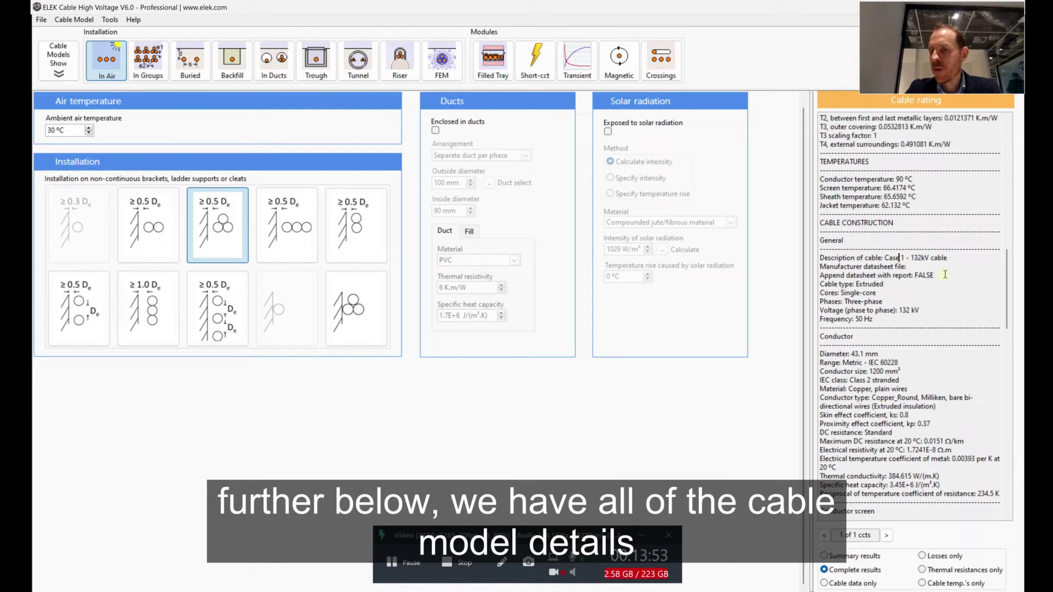
left_click_drag(1009, 266, 1007, 277)
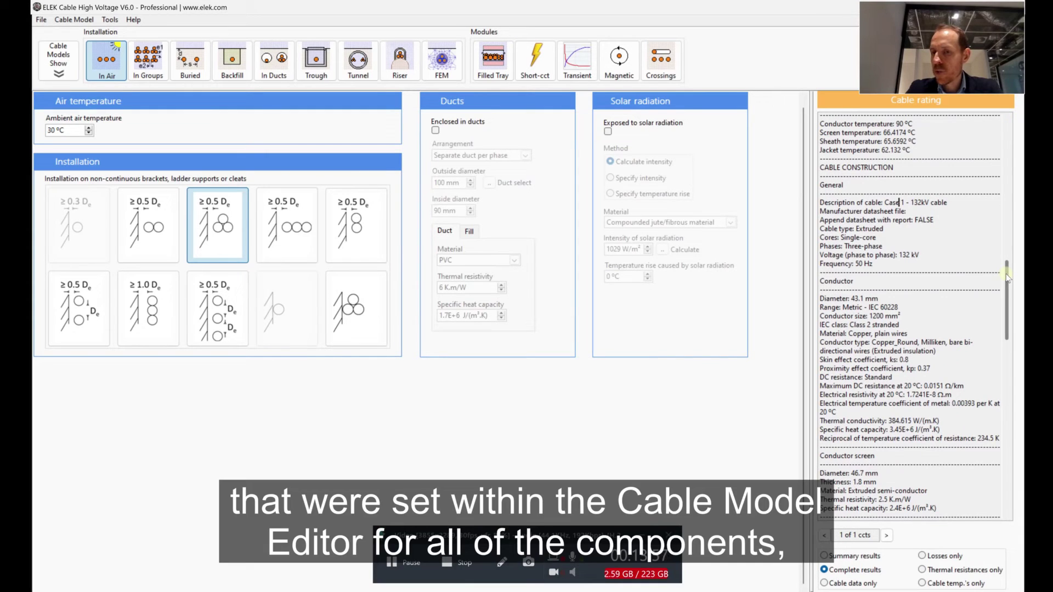
left_click_drag(1007, 277, 1007, 282)
double_click(822, 255)
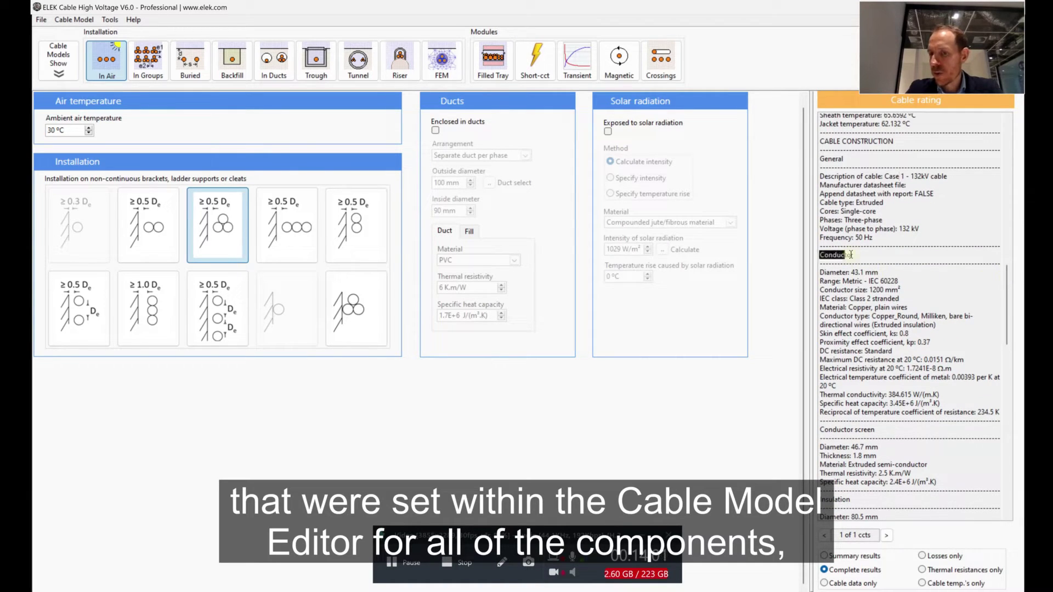
left_click(866, 255)
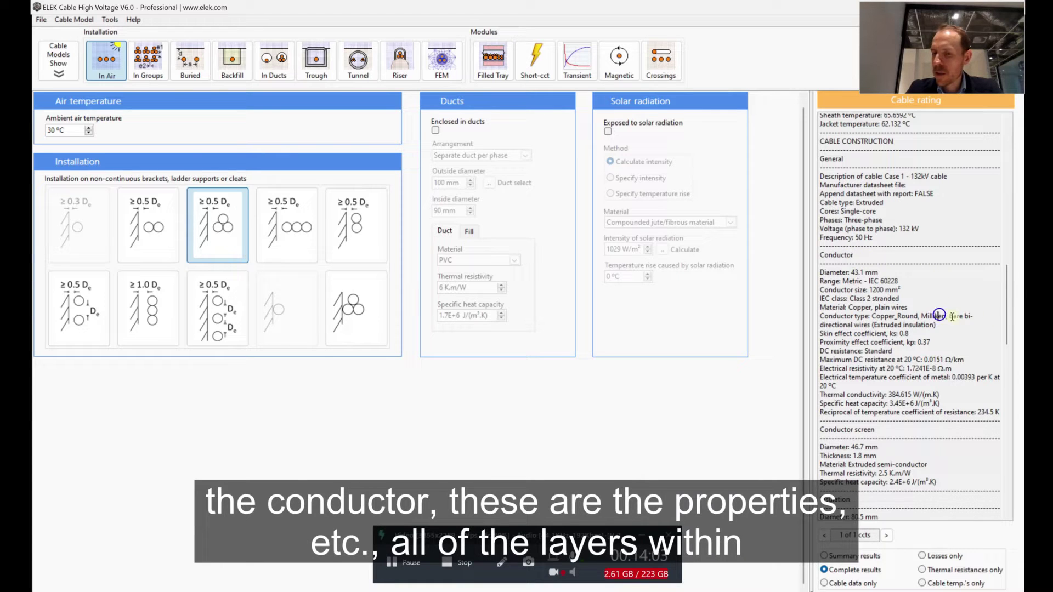
left_click_drag(1009, 308, 1008, 142)
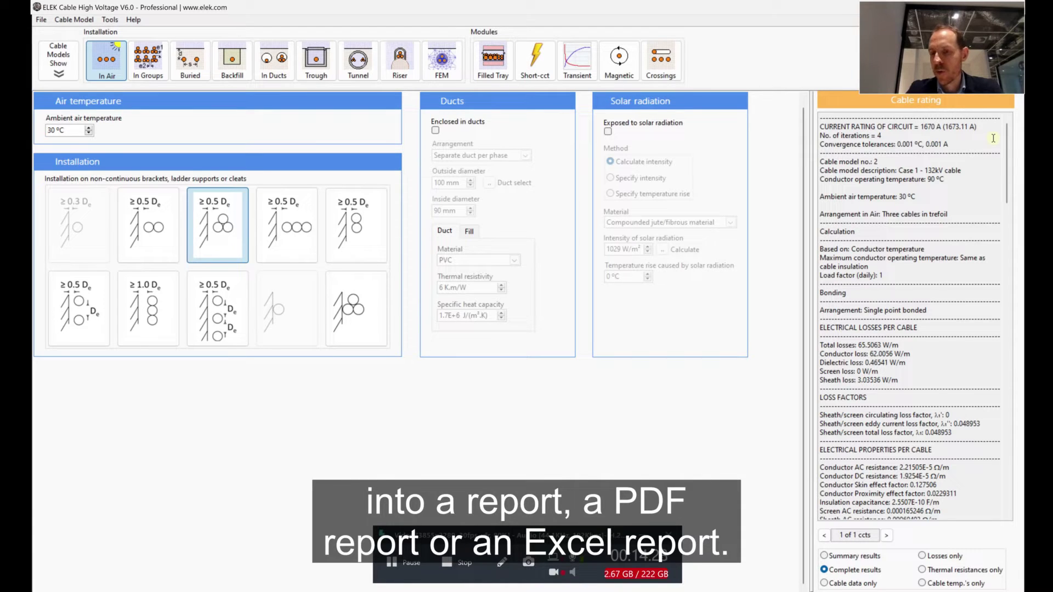
View the losses, thermal resistances, cable temperatures, cable data and complete results in turn, and return to the summary results
left_click(866, 557)
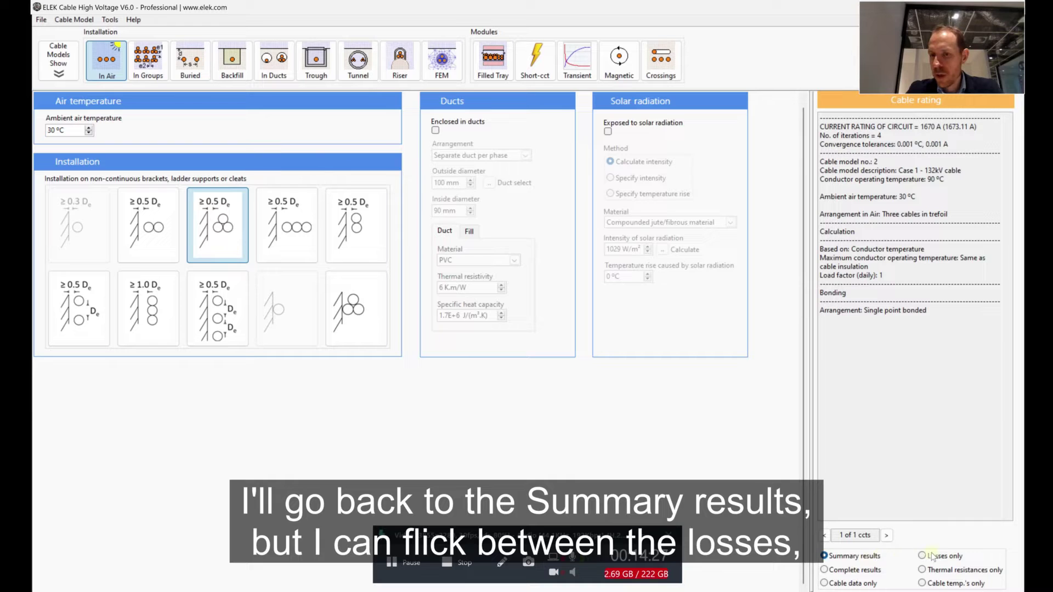
left_click(954, 557)
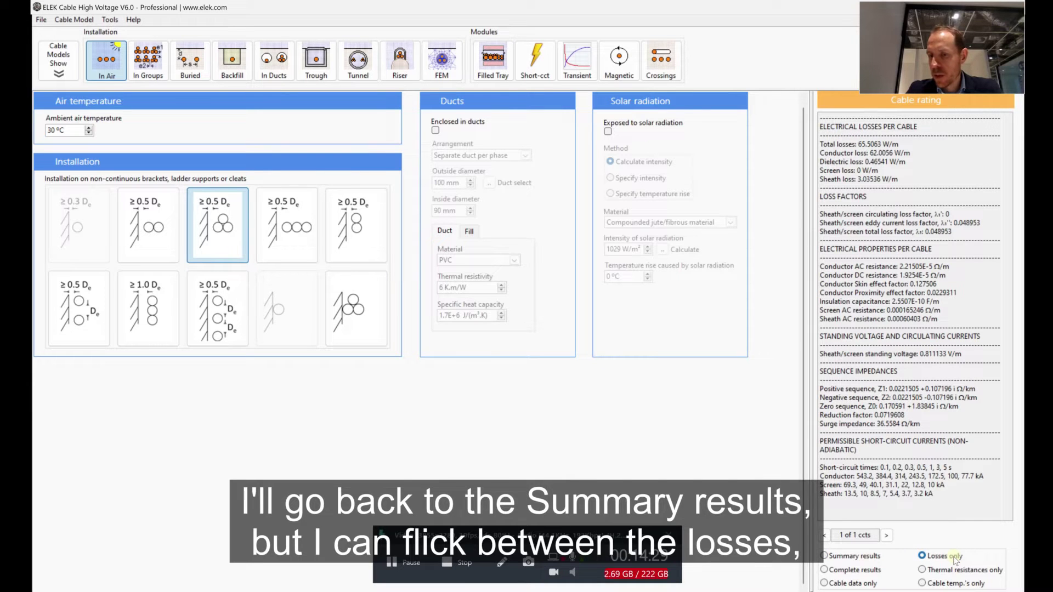
left_click(958, 571)
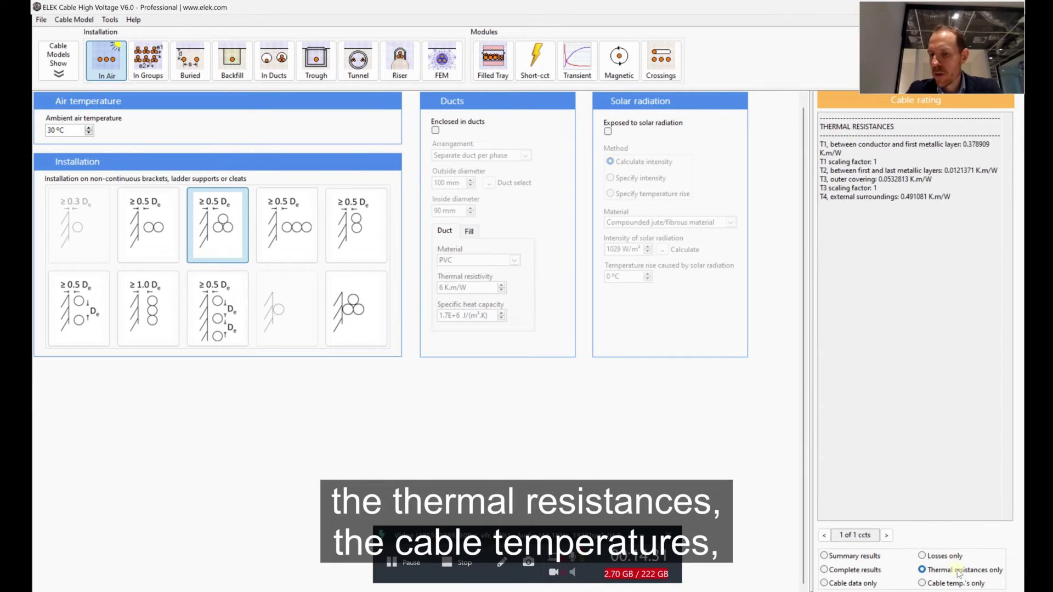
left_click(949, 584)
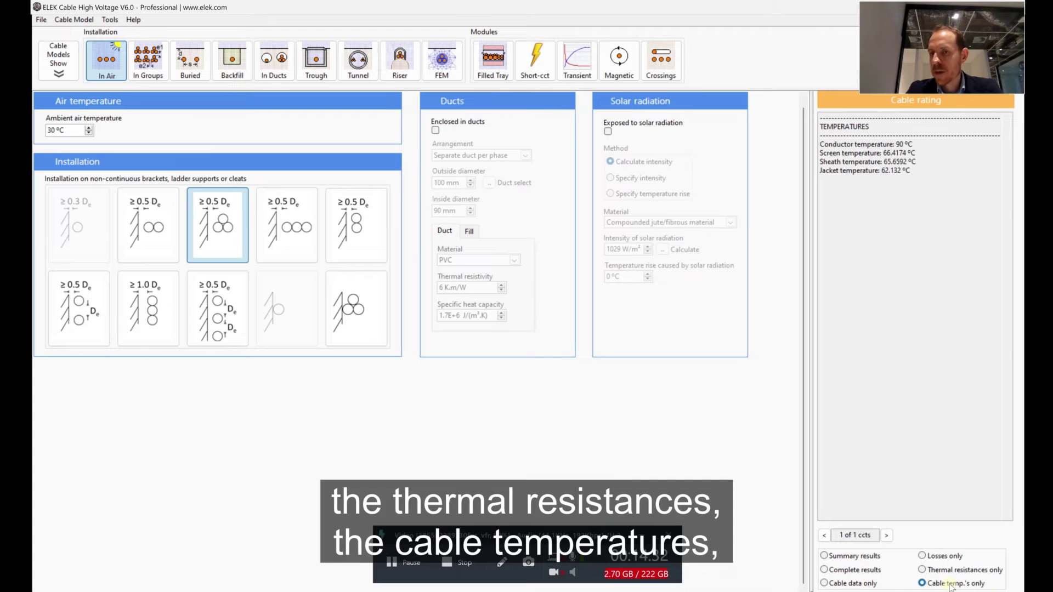
left_click(869, 585)
left_click(861, 568)
left_click(864, 557)
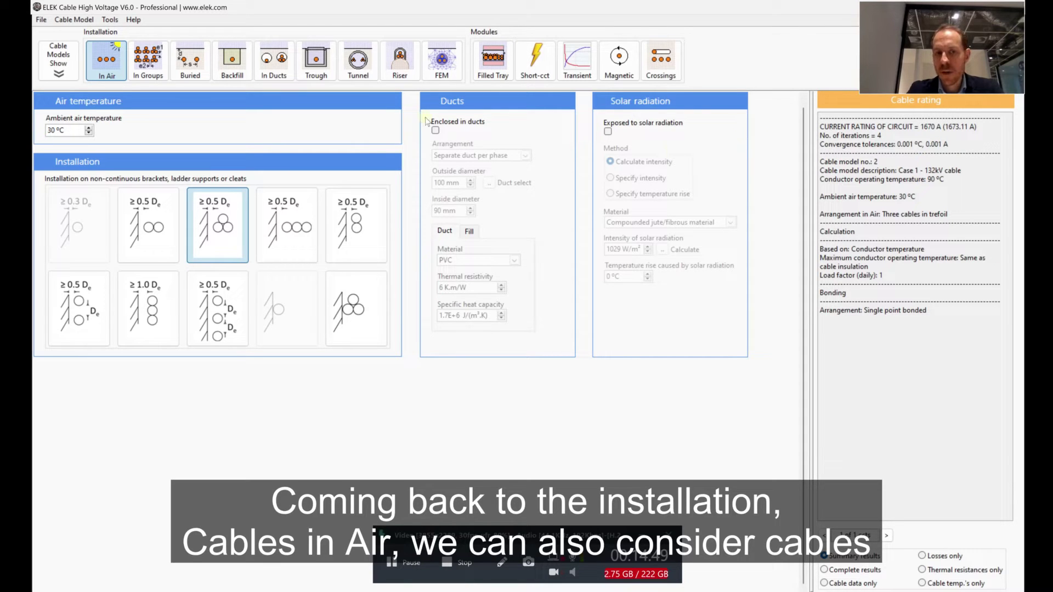
Expose the cables to solar radiation using the vertical-surface intensity calculated for longitude 151.1378, latitude -33.7831, and check the current rating
left_click(608, 132)
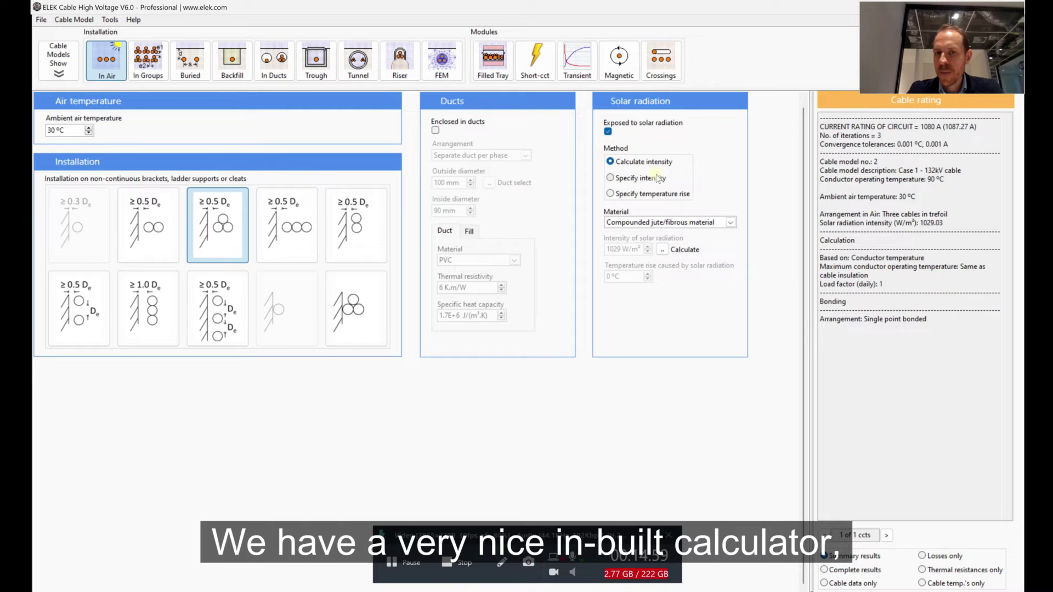
left_click(662, 250)
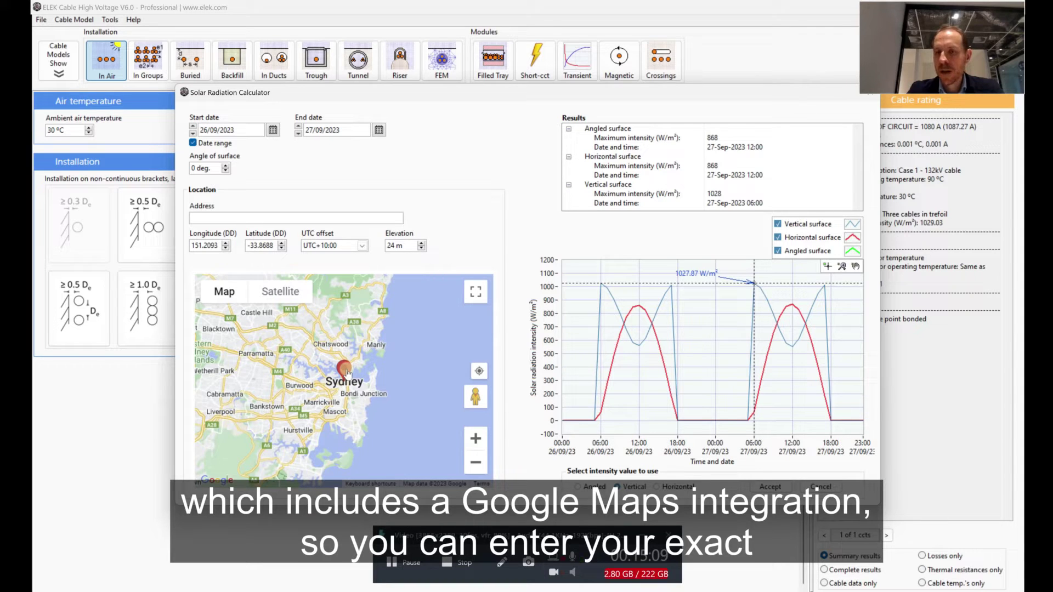
left_click_drag(347, 373, 314, 336)
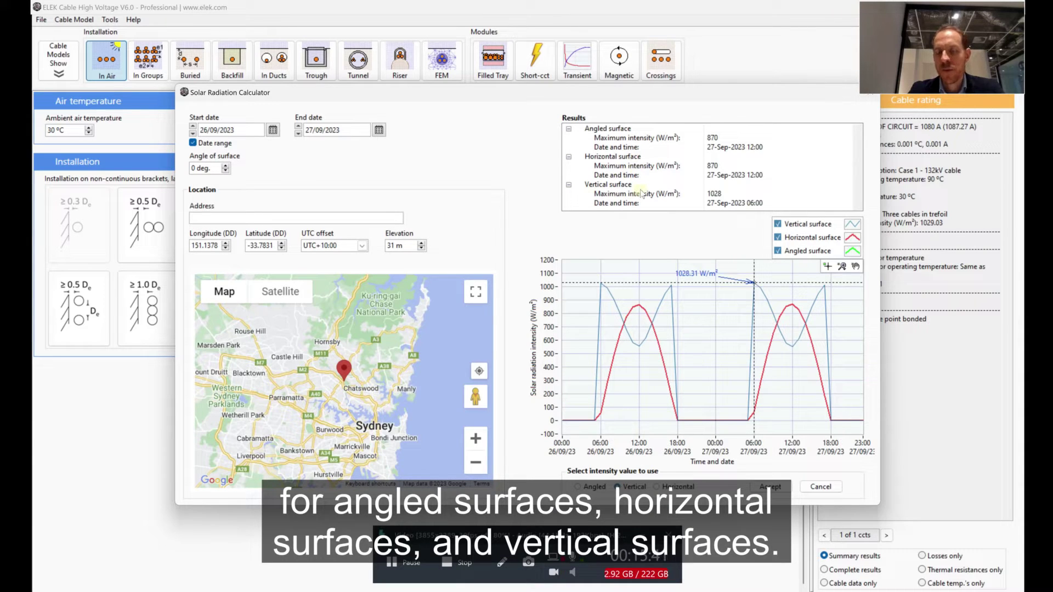
left_click(786, 487)
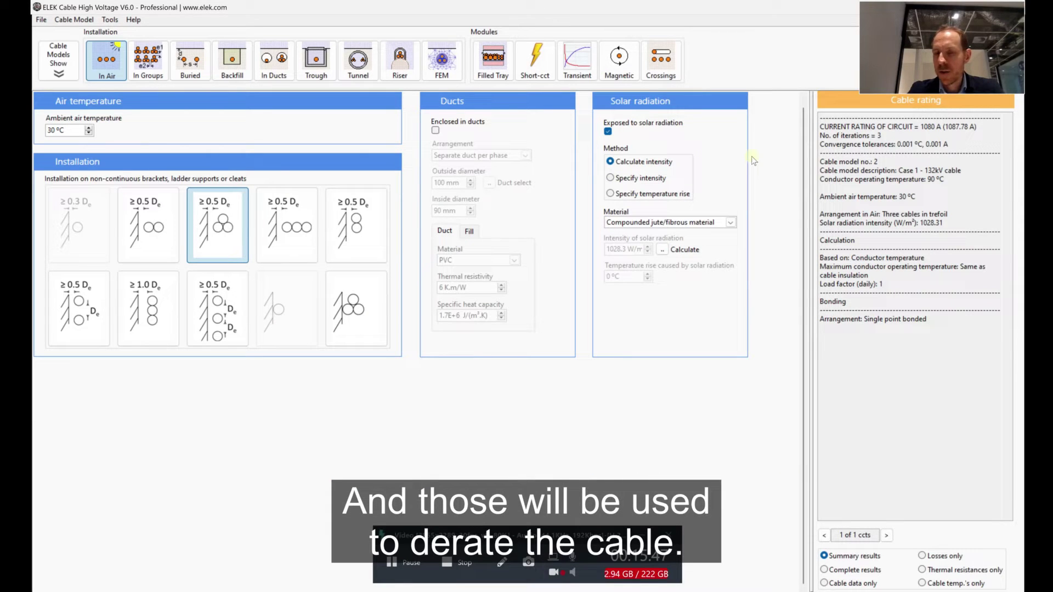
double_click(928, 126)
left_click(938, 144)
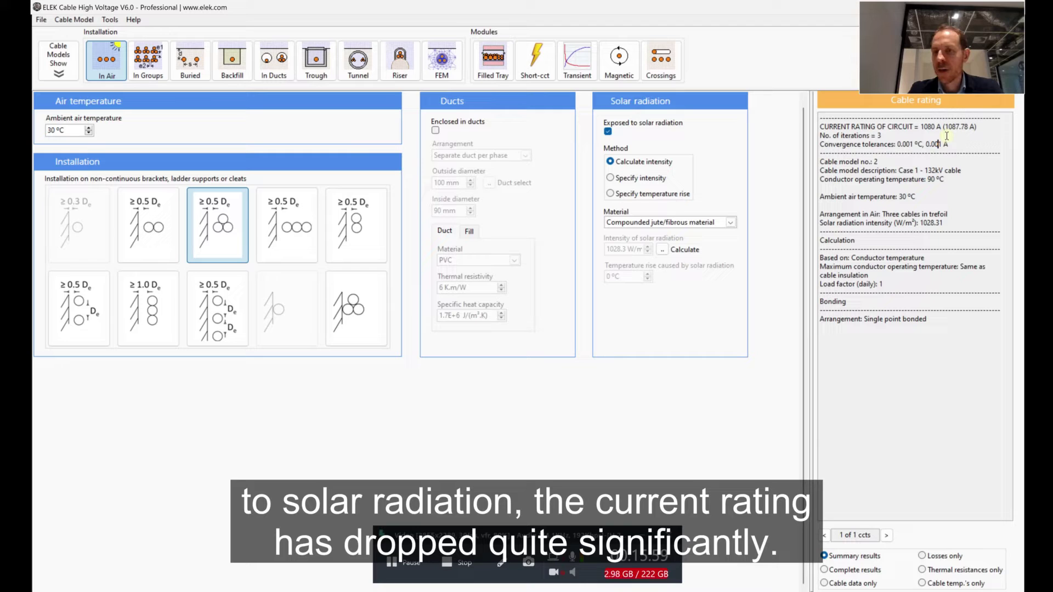
Turn off the exposure to solar radiation and check the circuit's current rating without it
left_click(608, 131)
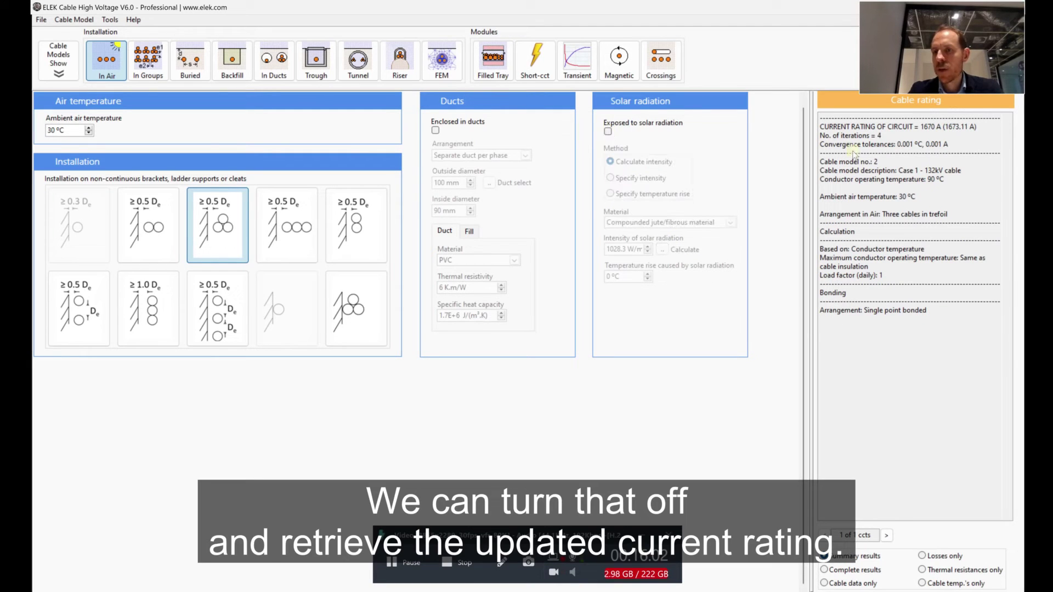
left_click_drag(936, 126, 923, 126)
left_click(932, 135)
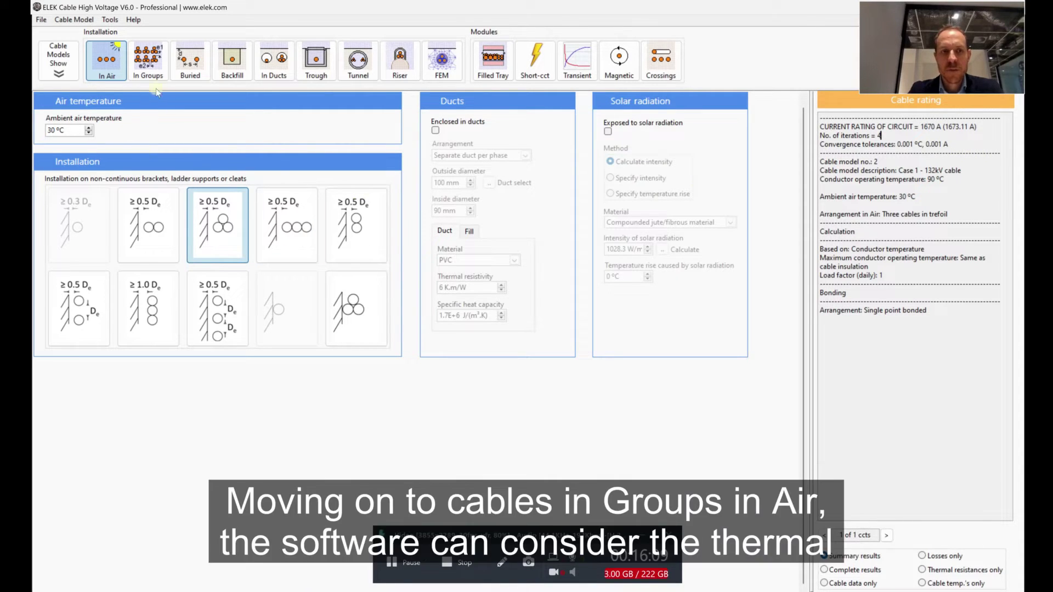
Switch to the cables in groups in air installation and choose the arrangement of six trefoils in two planes
left_click(155, 73)
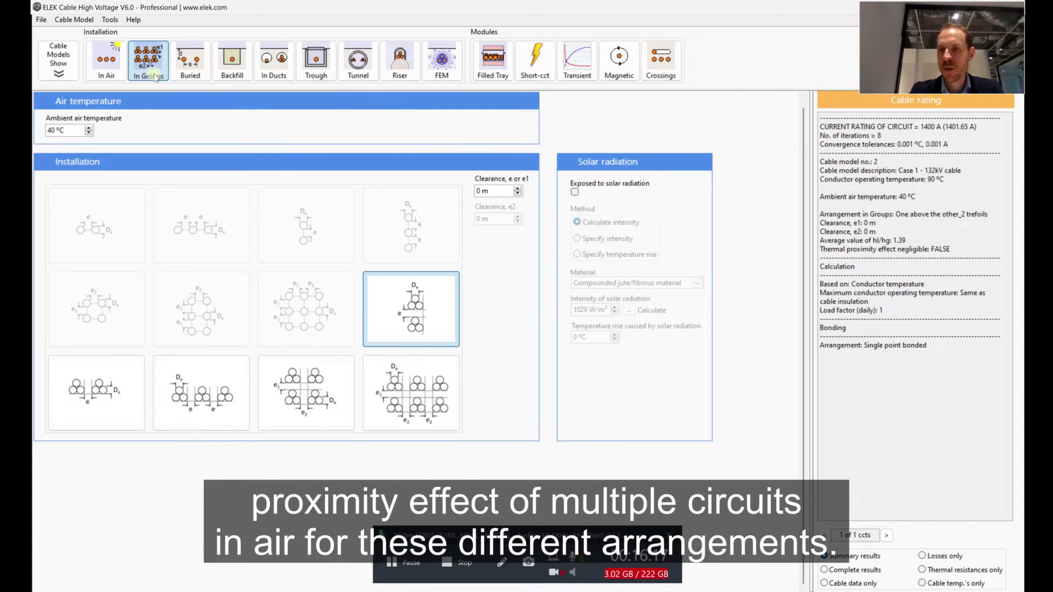
left_click(419, 394)
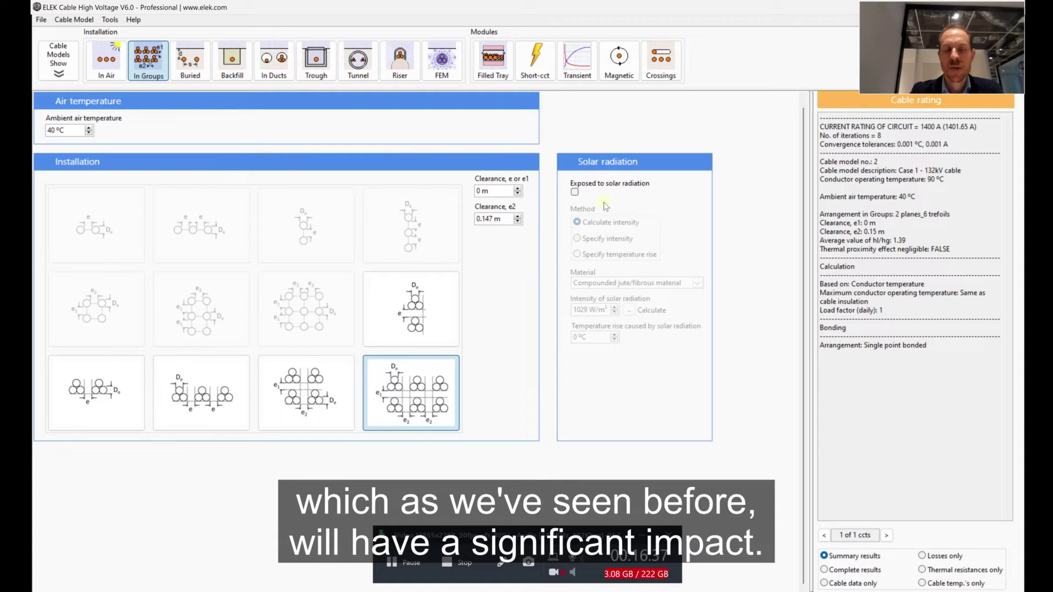
Switch to the buried installation and set the native soil's ambient temperature to 30 ºC
left_click(195, 67)
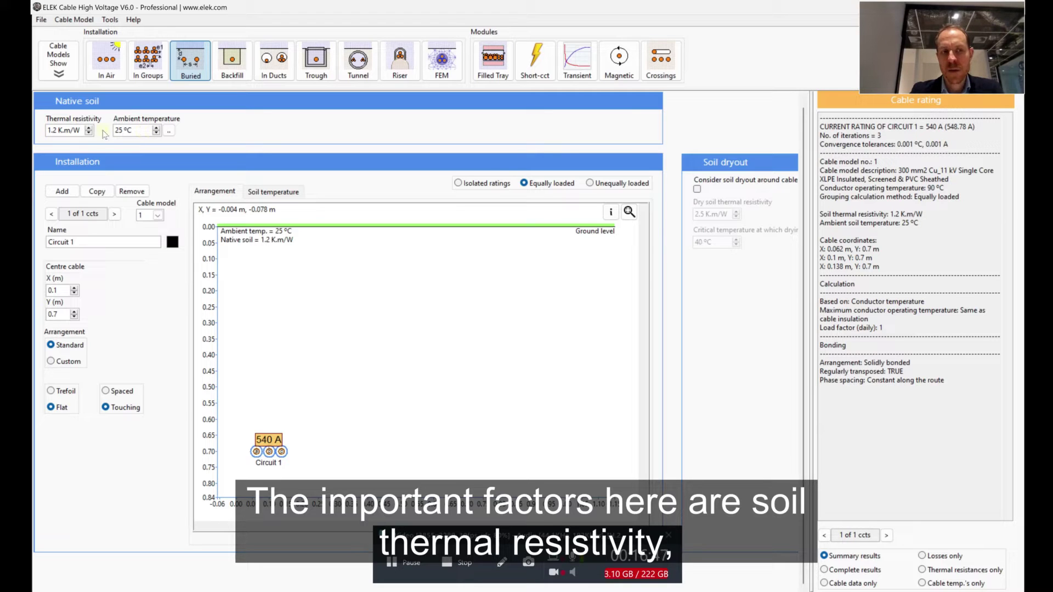
left_click(63, 130)
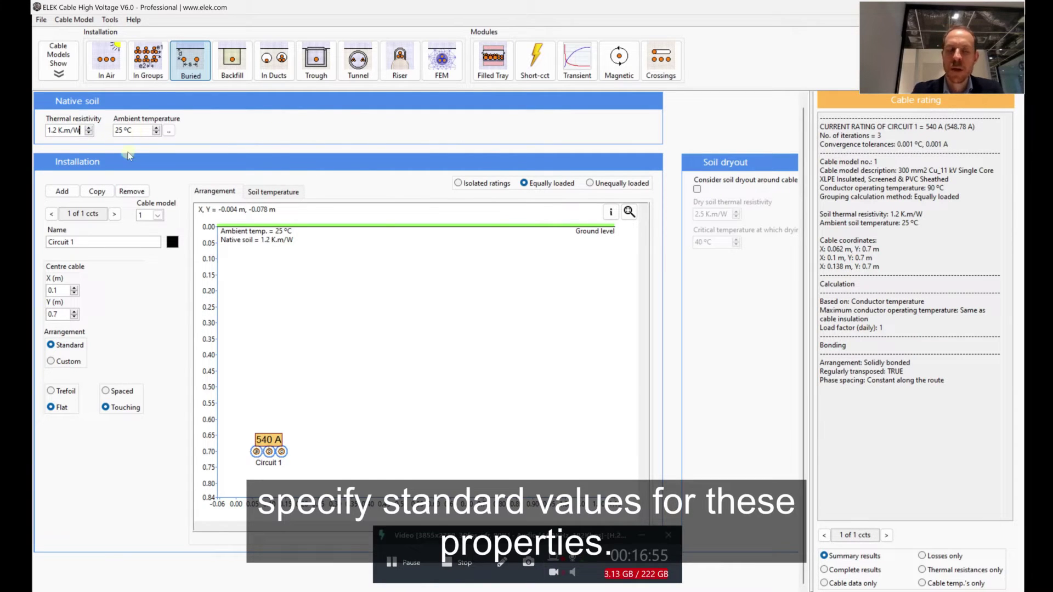
left_click(85, 133)
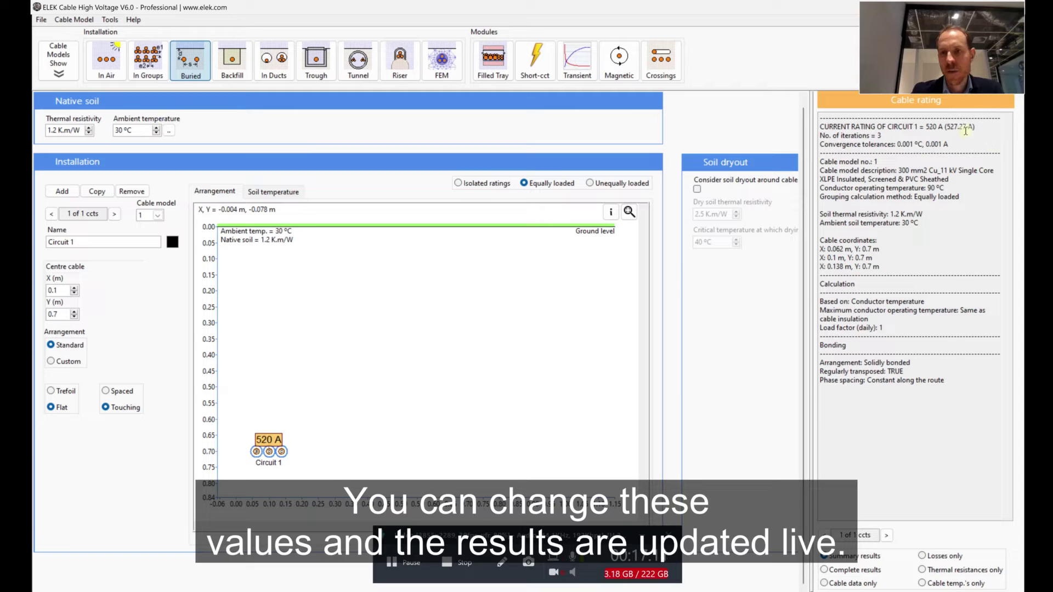
Check in the Cable Model Navigator which cable is model 1, the one used by the buried circuit
left_click(159, 215)
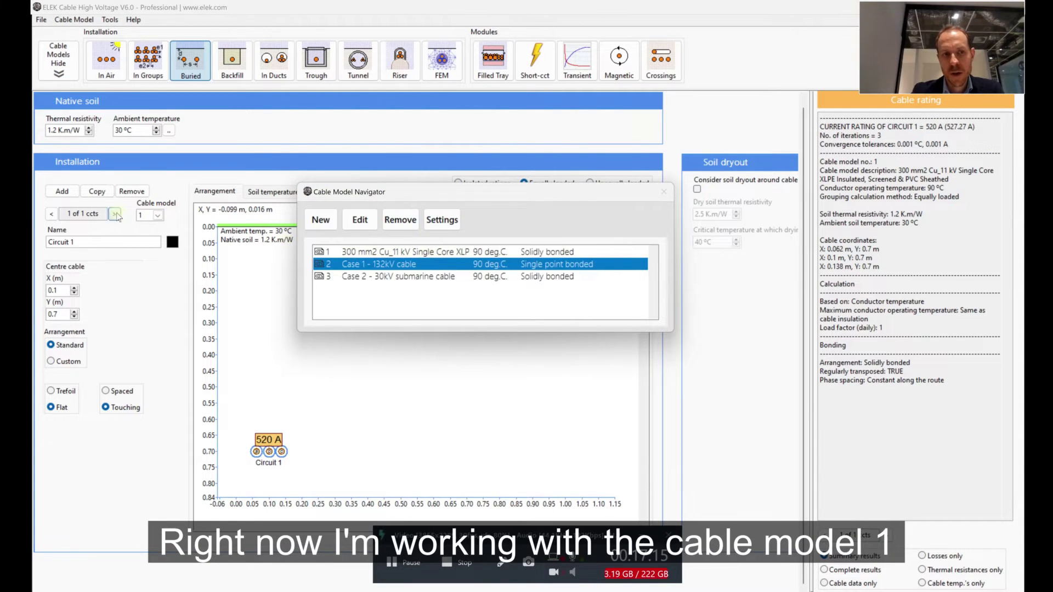
left_click(382, 254)
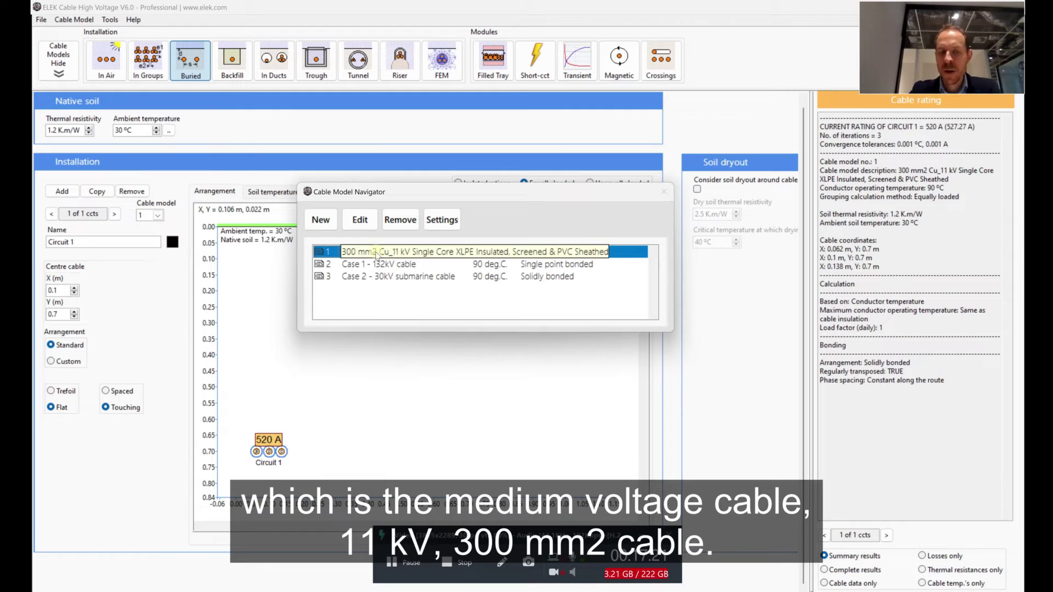
left_click(62, 72)
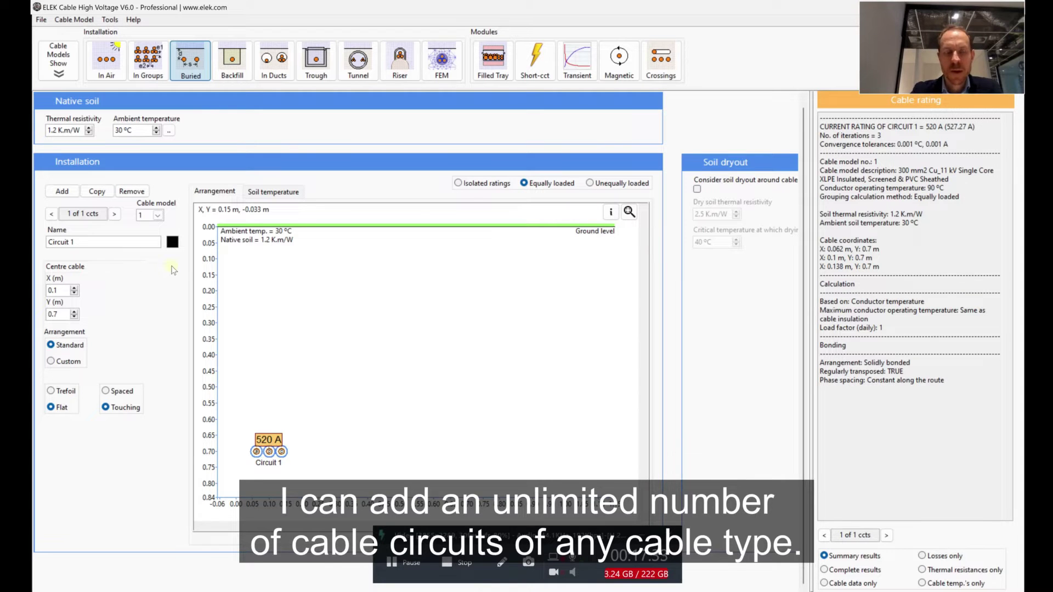
Add a second buried circuit and place it beside Circuit 1 at about X 0.356 m, Y 0.705 m
left_click(61, 191)
left_click_drag(273, 456, 351, 460)
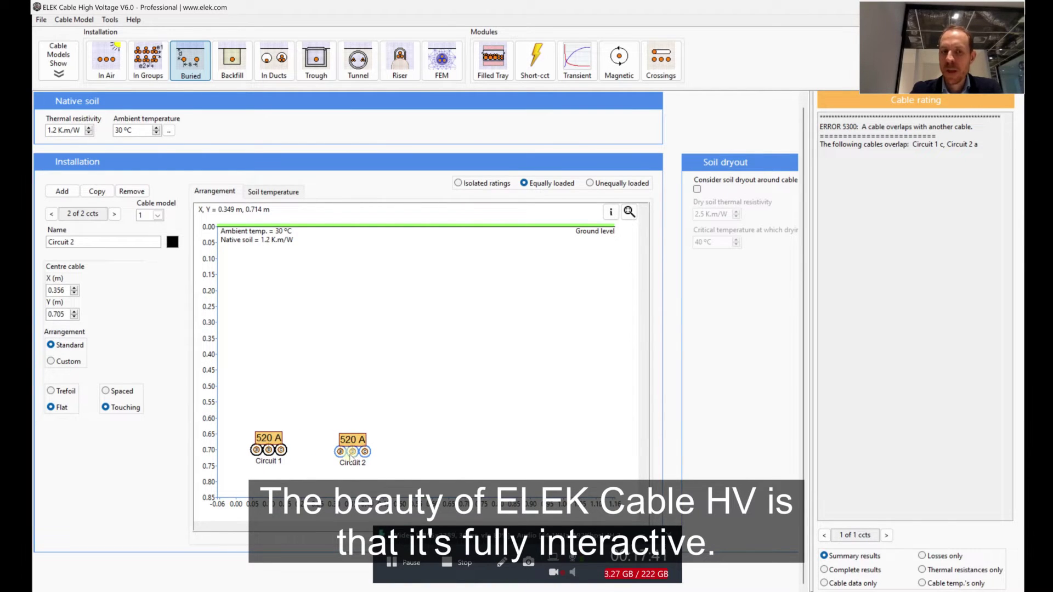
left_click_drag(350, 455, 350, 454)
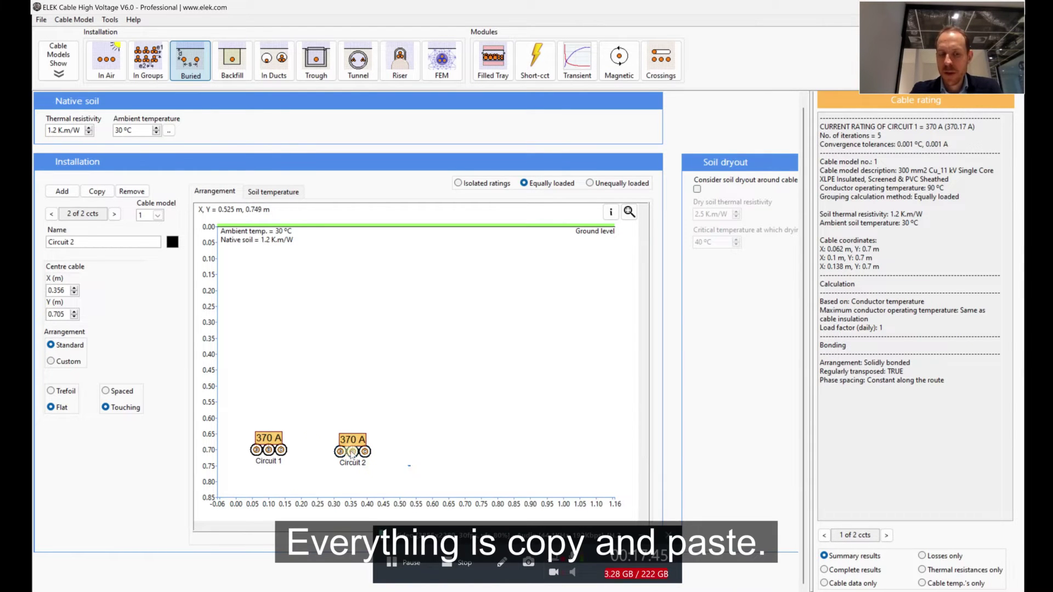
Copy Circuits 1 and 2 and place the pasted pair beside them, with Circuit 4 at about X 0.878 m, Y 0.714 m
left_click(241, 414)
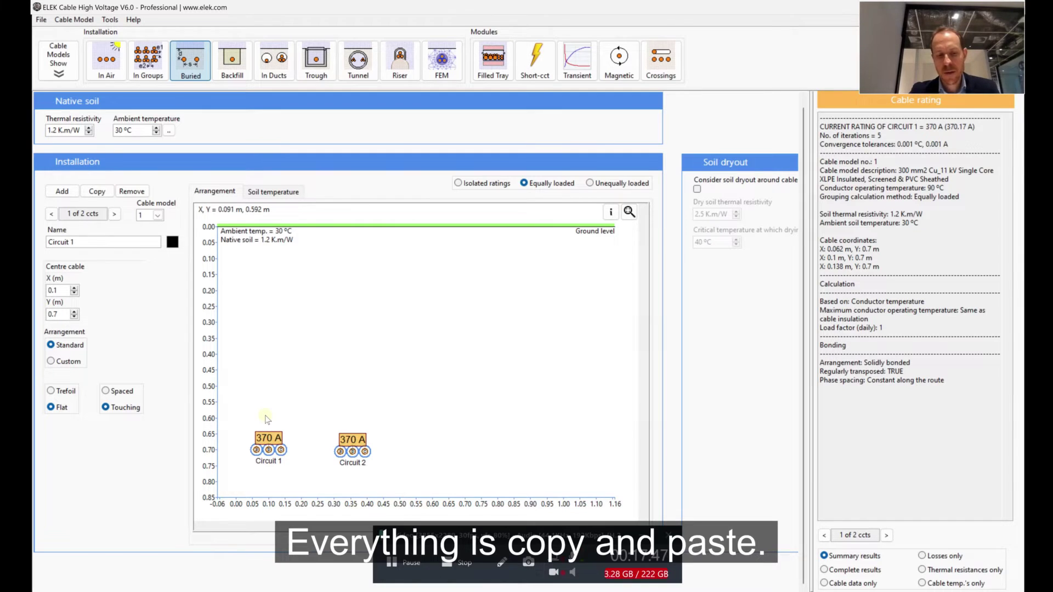
key("ctrl+v")
left_click_drag(412, 432, 523, 463)
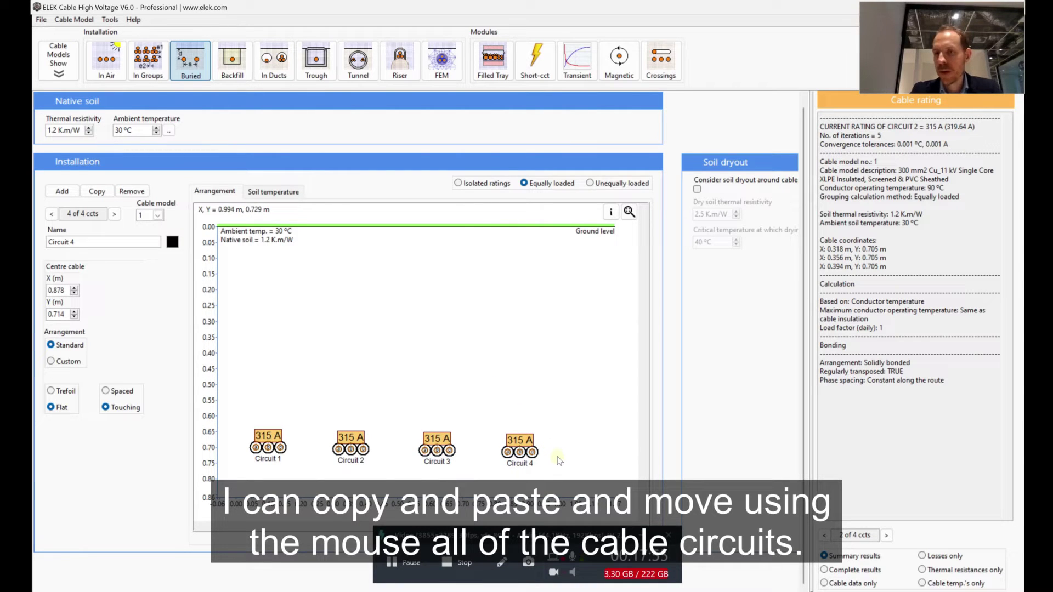
Move Circuit 4 up to about X 0.836 m and set its Y coordinate to 0.6 m
left_click_drag(521, 456, 507, 411)
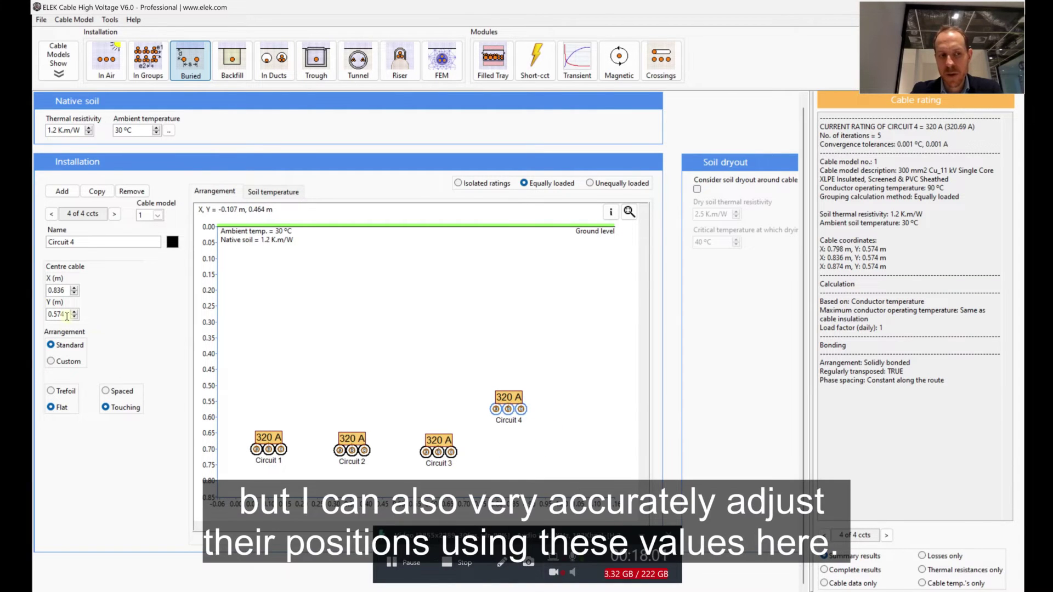
left_click_drag(65, 314, 50, 314)
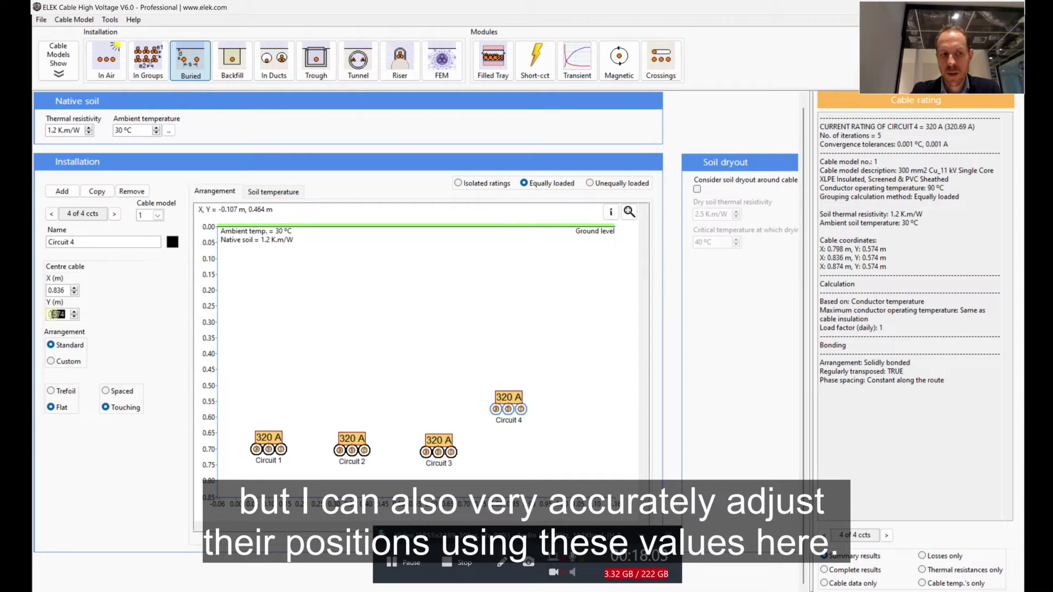
type("0.6")
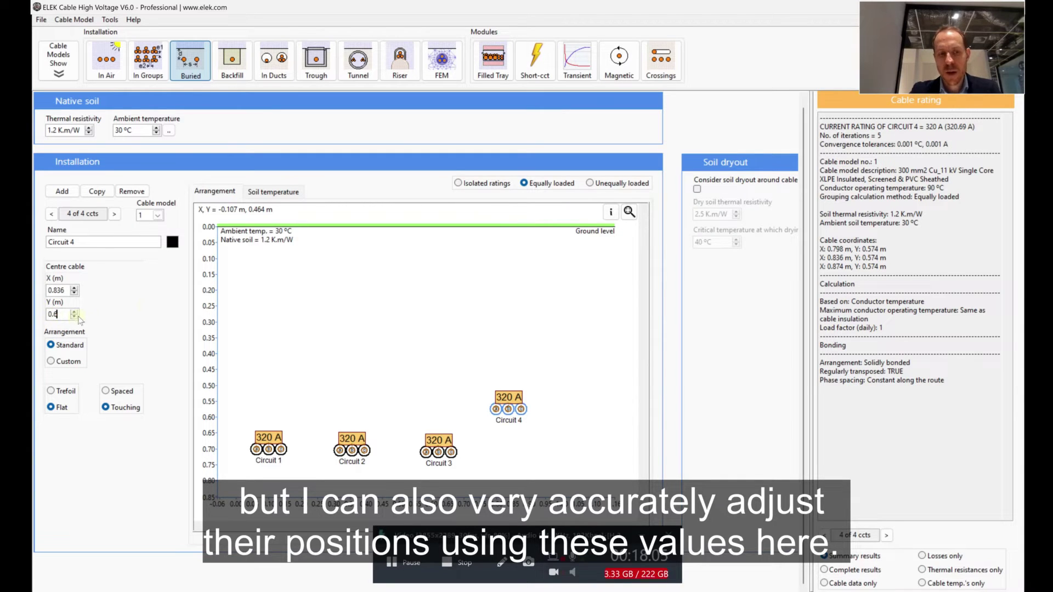
left_click(147, 312)
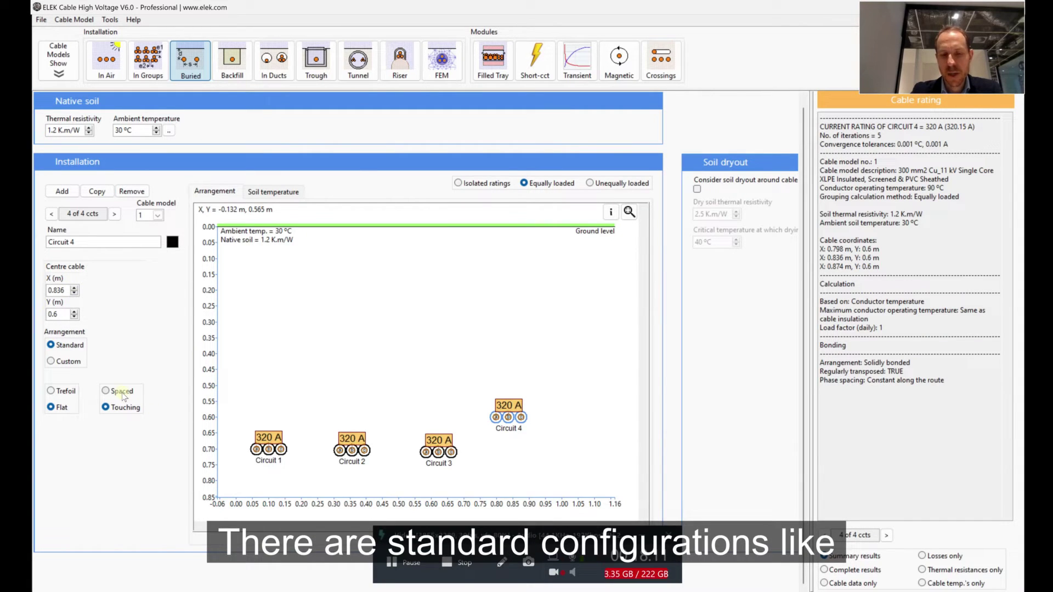
Arrange Circuit 4 in a spaced trefoil with a separation of 0.5 cable diameters
left_click(66, 391)
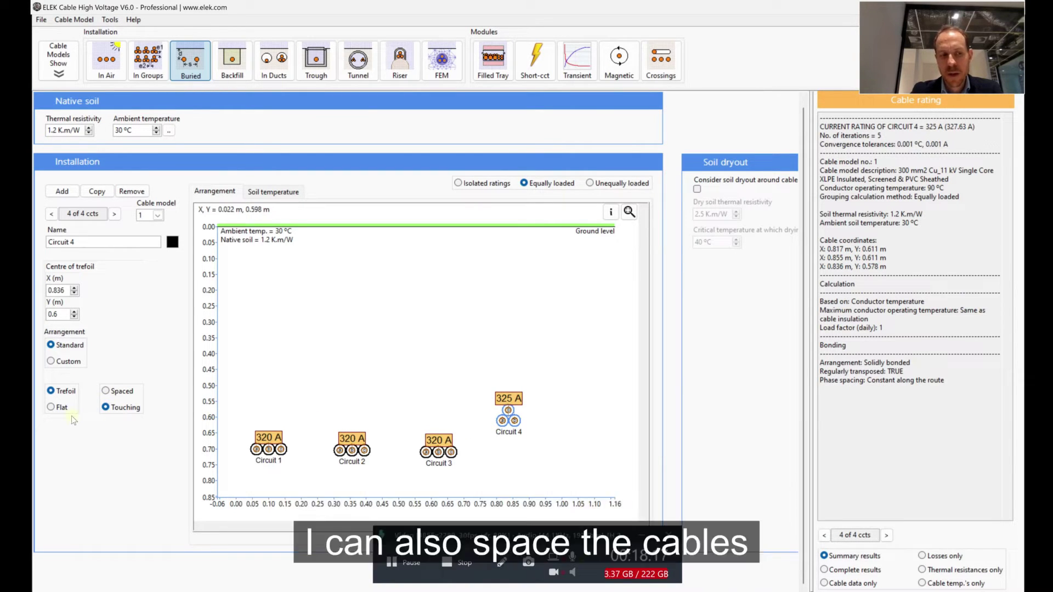
left_click(121, 392)
left_click(74, 433)
left_click(74, 433)
left_click(73, 433)
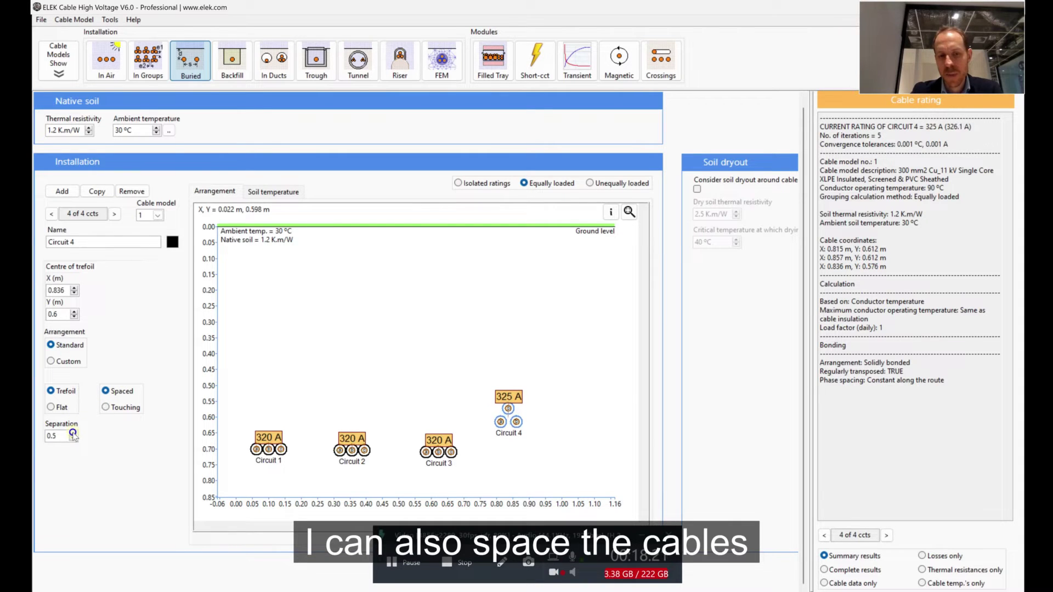
left_click(74, 434)
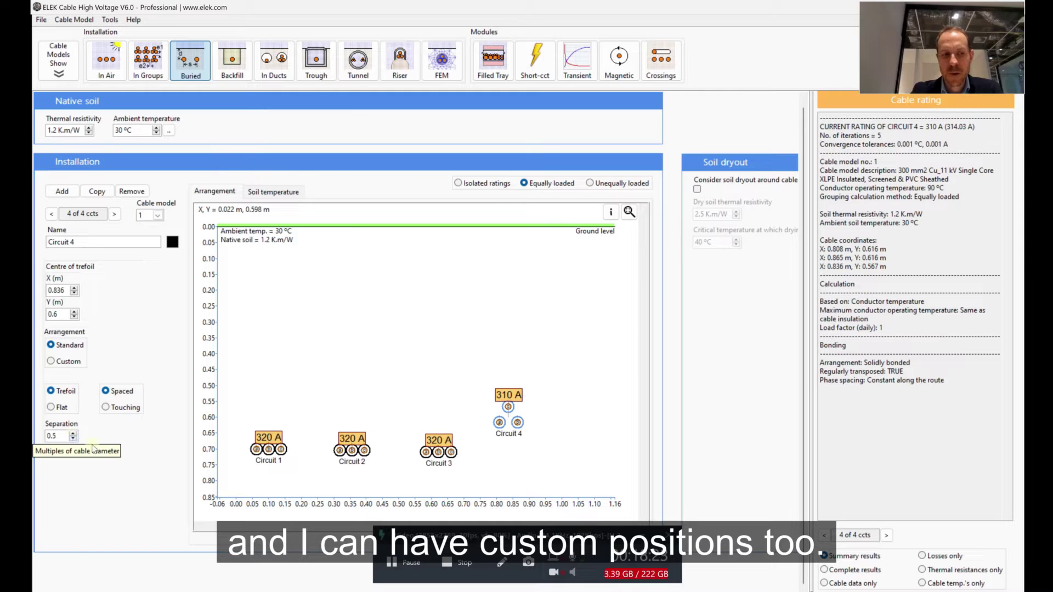
Give Circuit 4 a custom arrangement with cable B at about X 0.947 m, Y 0.693 m, and rate the circuits as unequally loaded
left_click(61, 361)
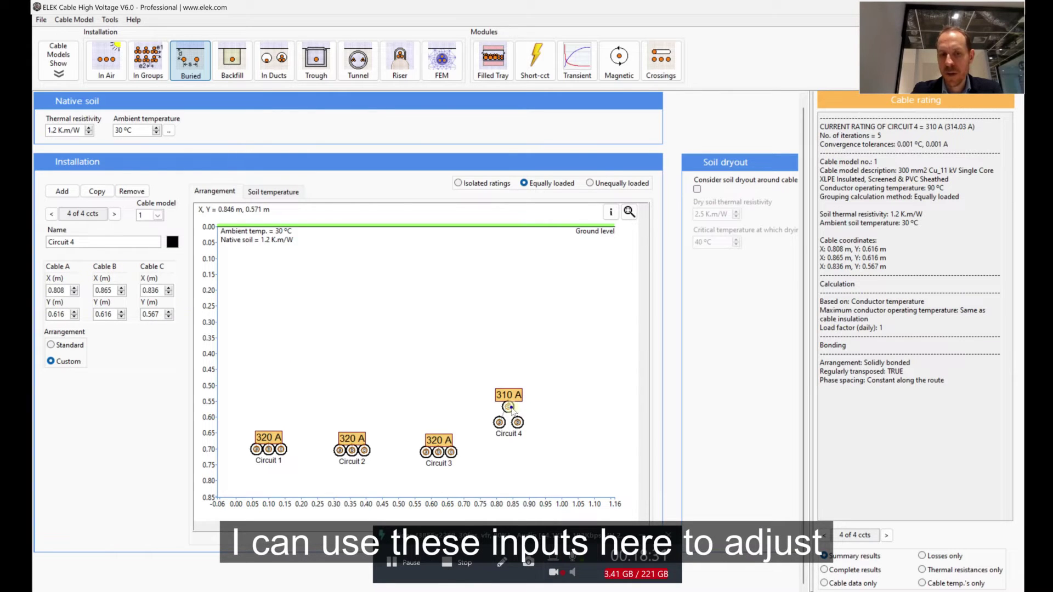
left_click_drag(517, 422, 550, 449)
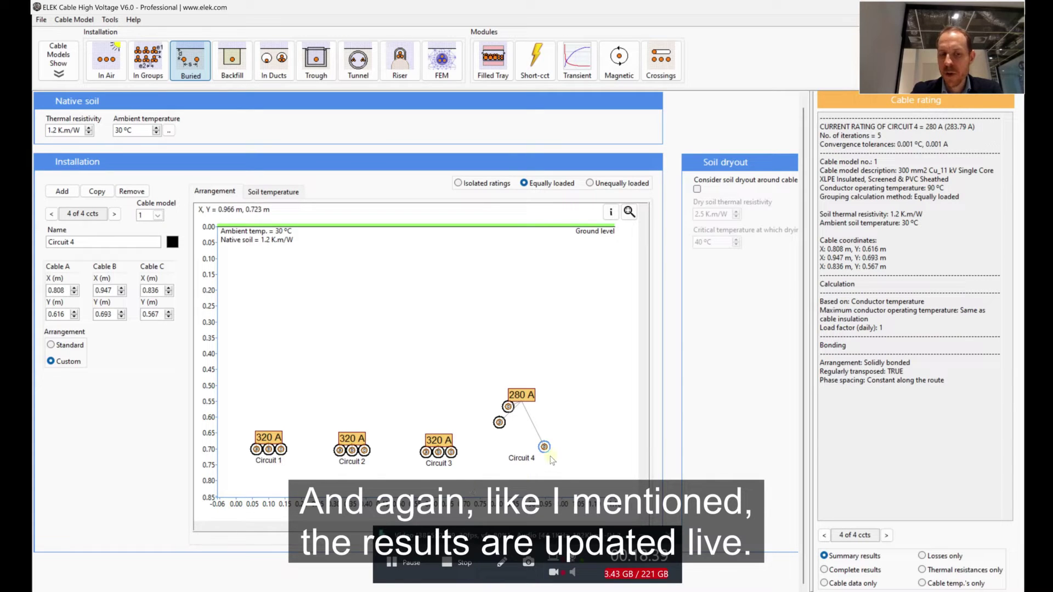
left_click(590, 184)
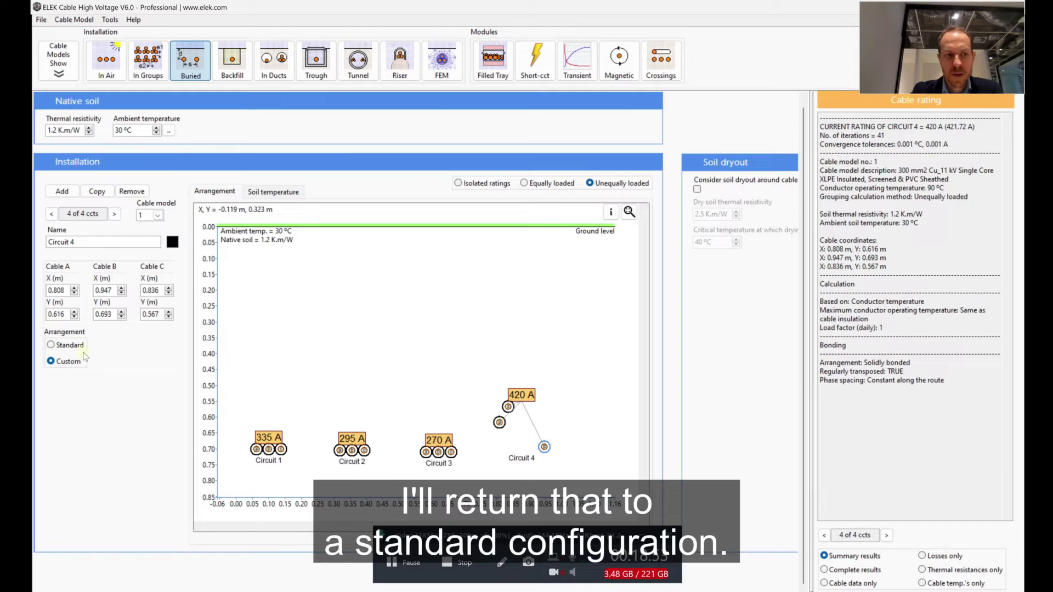
Return Circuit 4 to a standard touching trefoil and place it at about X 0.897 m, Y 0.706 m
left_click(51, 345)
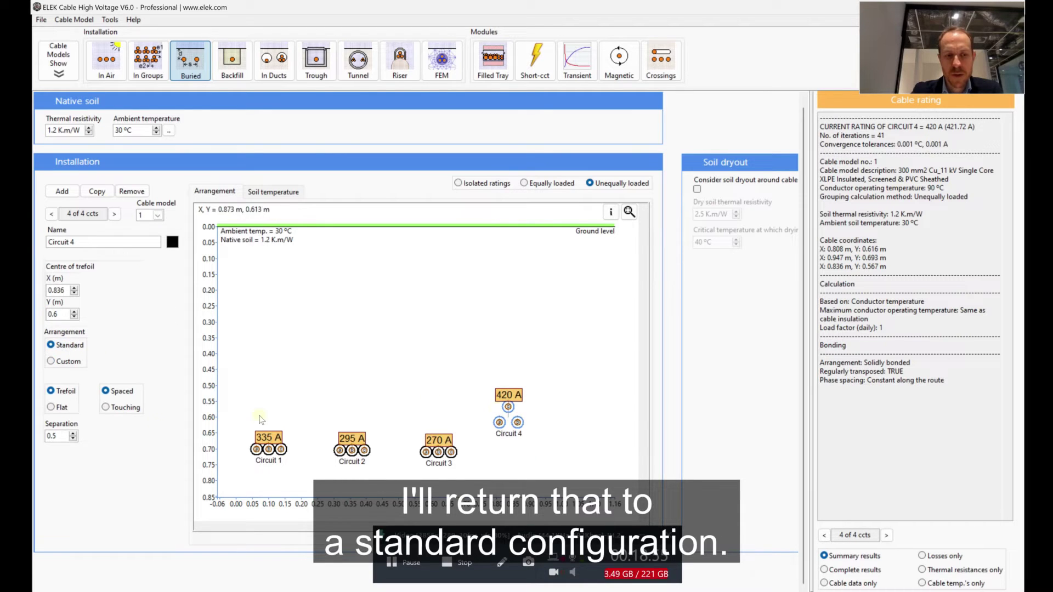
left_click(106, 408)
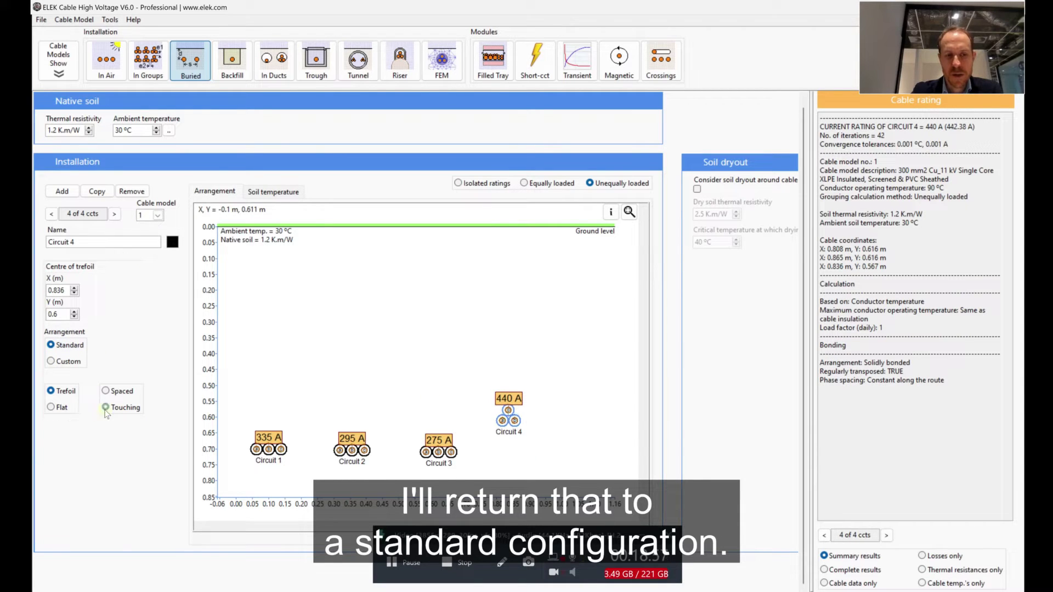
left_click_drag(509, 418, 525, 447)
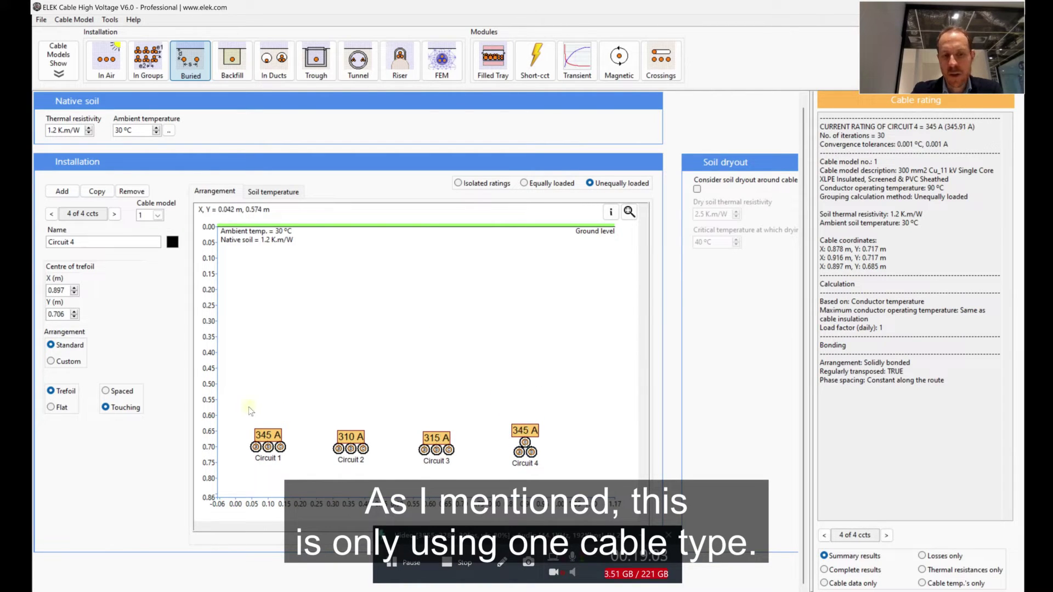
Assign cable model 2 to Circuit 4, then copy it and place the copy beside it at about X 1.167 m, Y 0.697 m
left_click(156, 215)
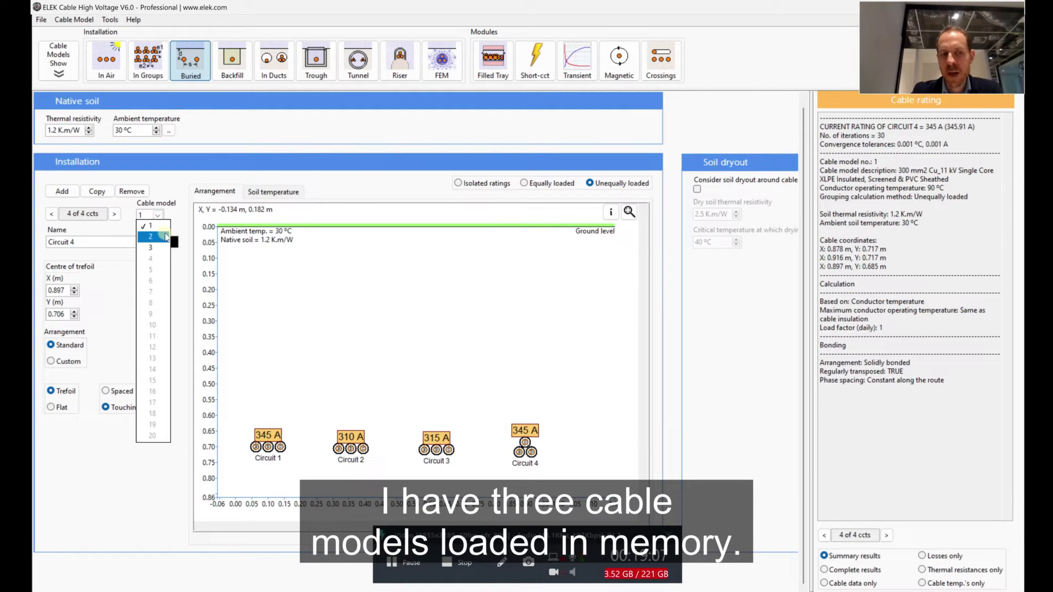
left_click(164, 236)
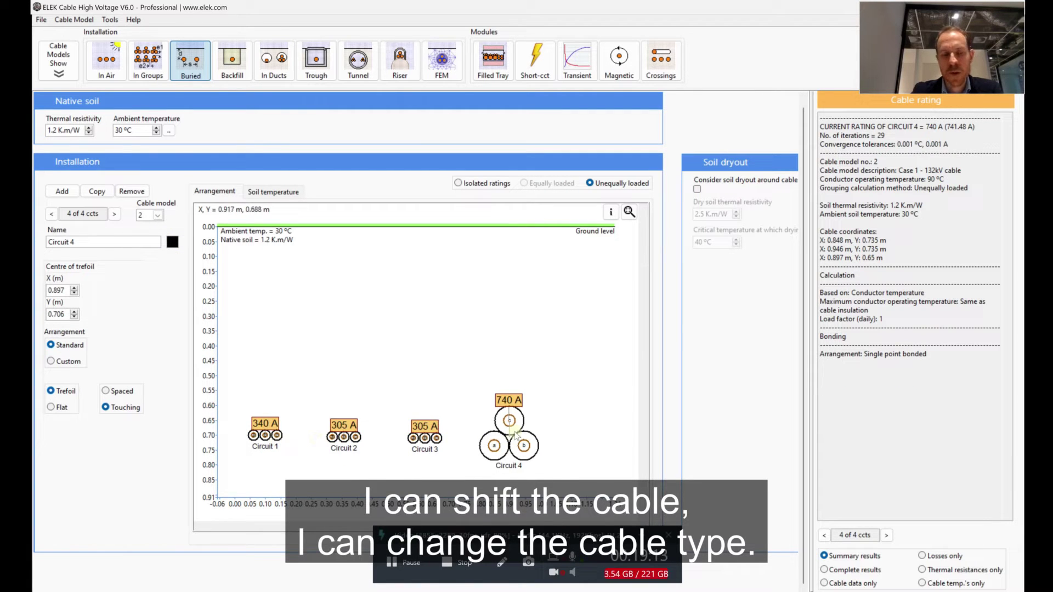
left_click(97, 189)
left_click_drag(518, 445, 594, 437)
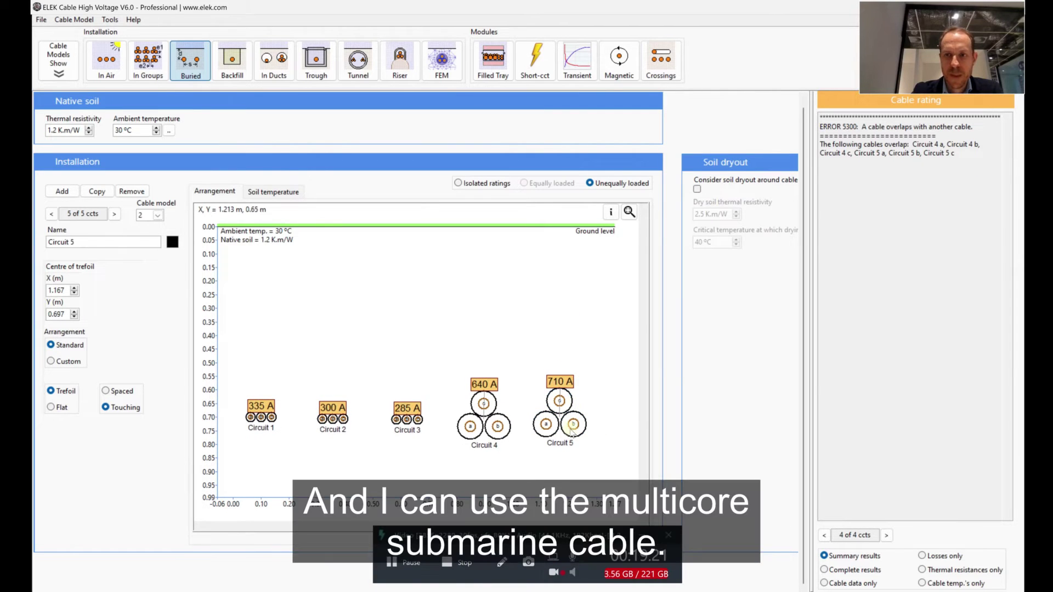
Assign cable model 3 to Circuit 5 and move it to about X 1.193 m, Y 0.707 m
left_click(149, 217)
left_click(150, 248)
left_click_drag(574, 436, 594, 431)
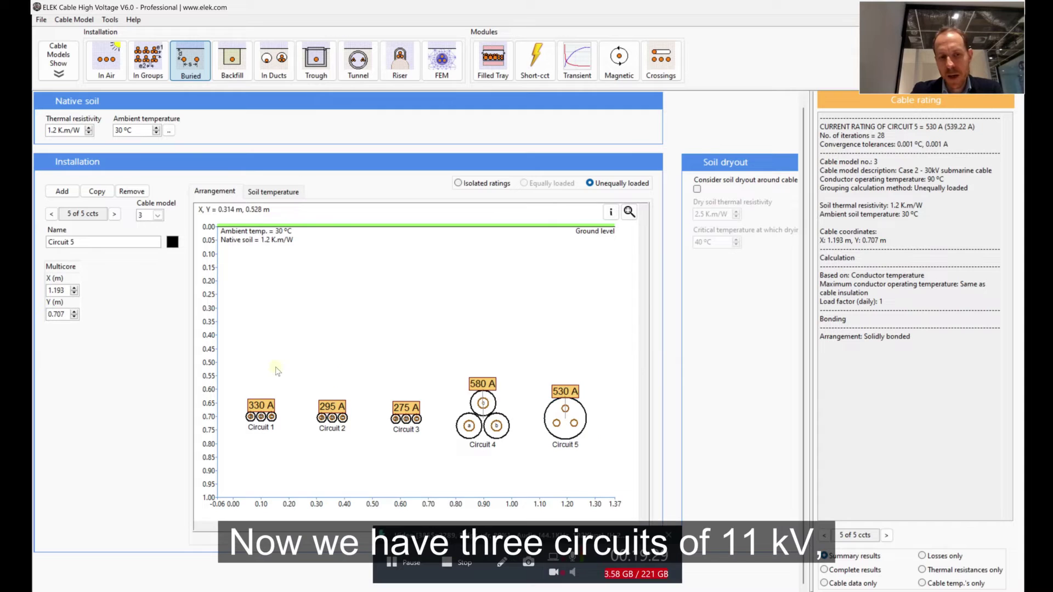
Review the cable model and rating summary of Circuits 1, 4 and 5
mouse_move(244, 379)
left_mouse_down()
mouse_move(417, 444)
mouse_move(420, 465)
left_mouse_up()
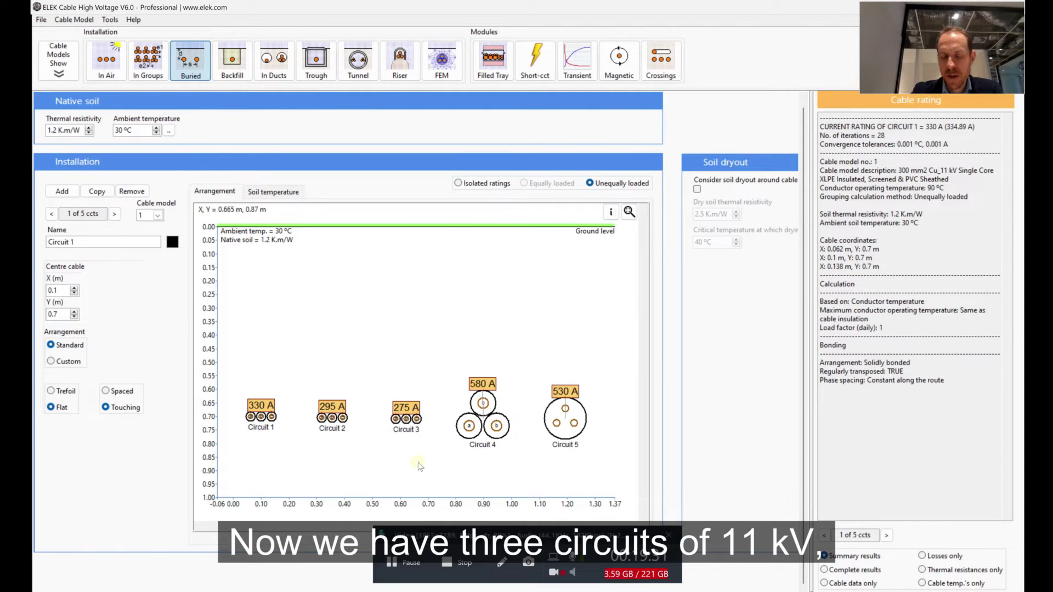
left_click(488, 404)
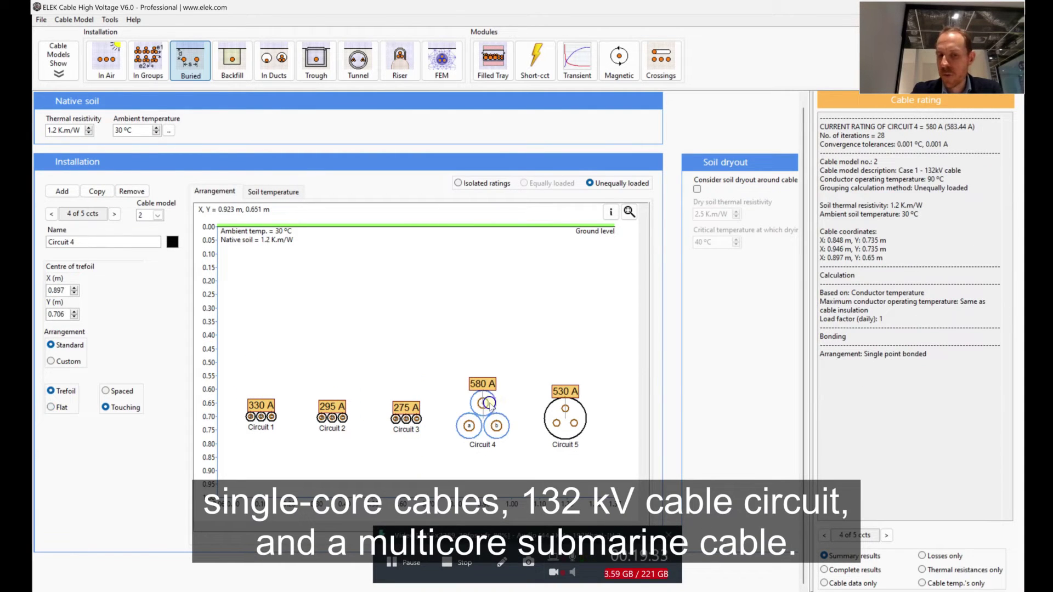
left_click(575, 421)
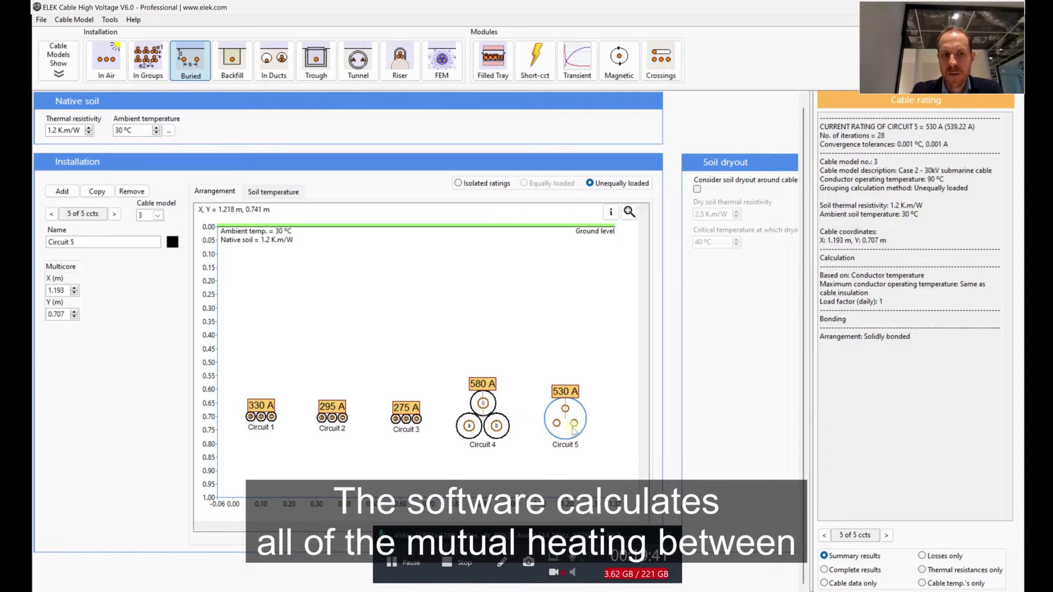
Move Circuit 5 to about X 1.248 m, Y 0.7 m and raise Circuit 4 to about X 0.882 m, Y 0.55 m
left_click_drag(574, 431, 588, 428)
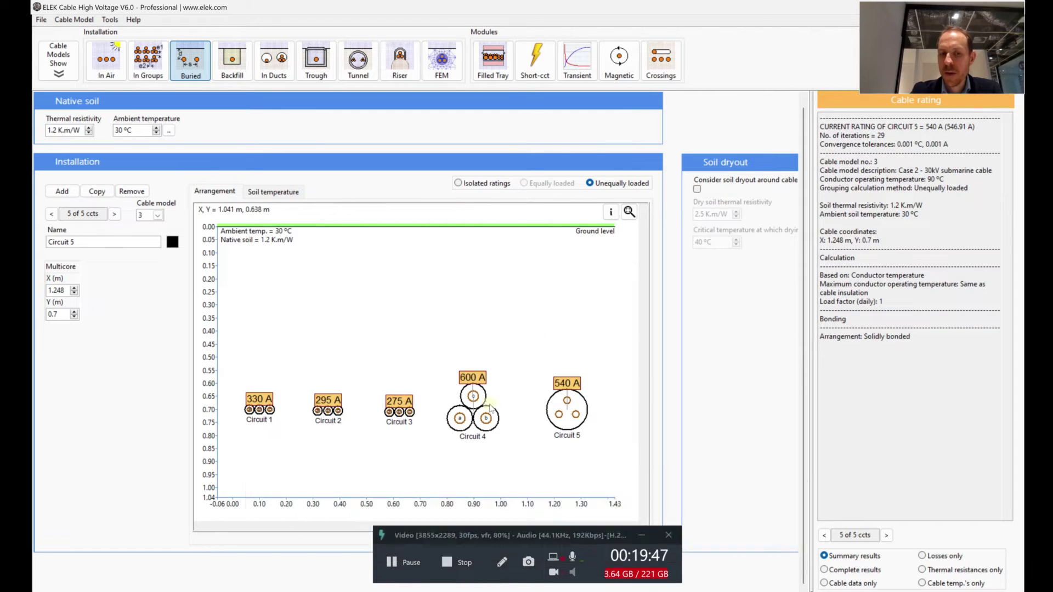
left_click_drag(487, 419, 482, 380)
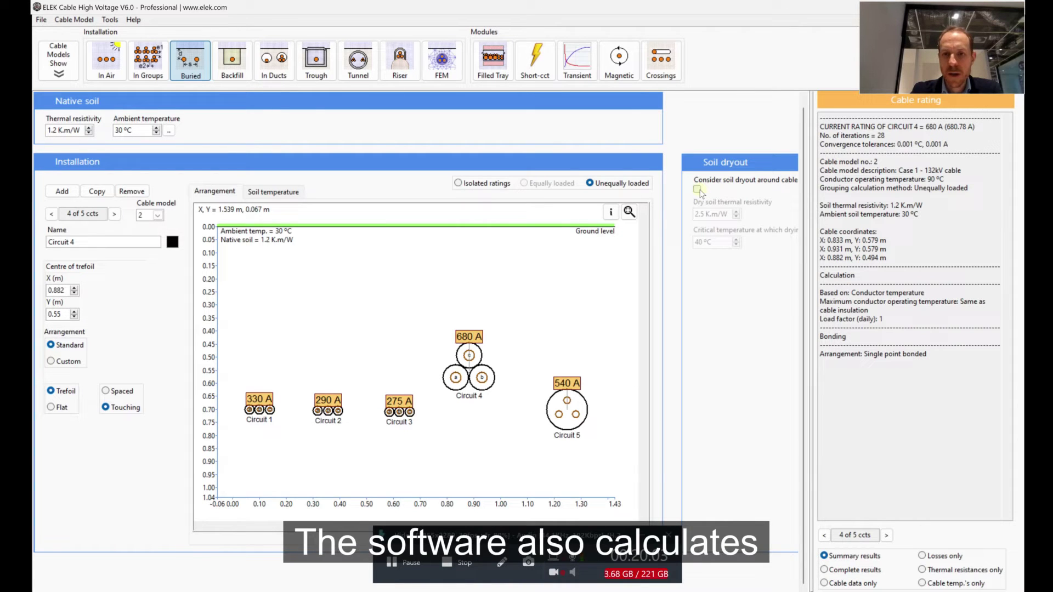
Examine the soil temperature contour plot of the buried circuits and return to the arrangement view
left_click(263, 192)
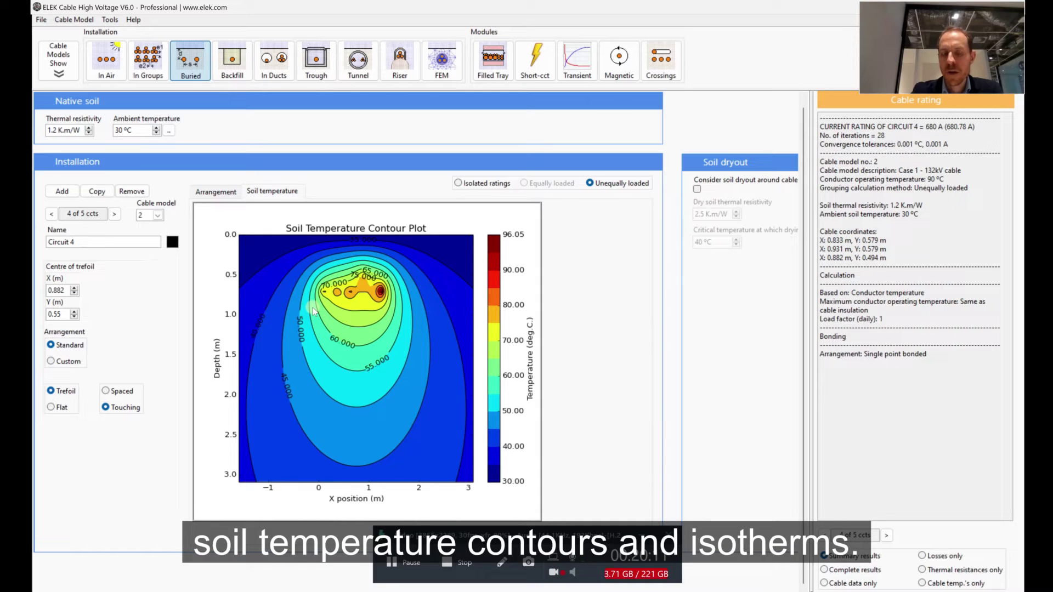
left_click(216, 192)
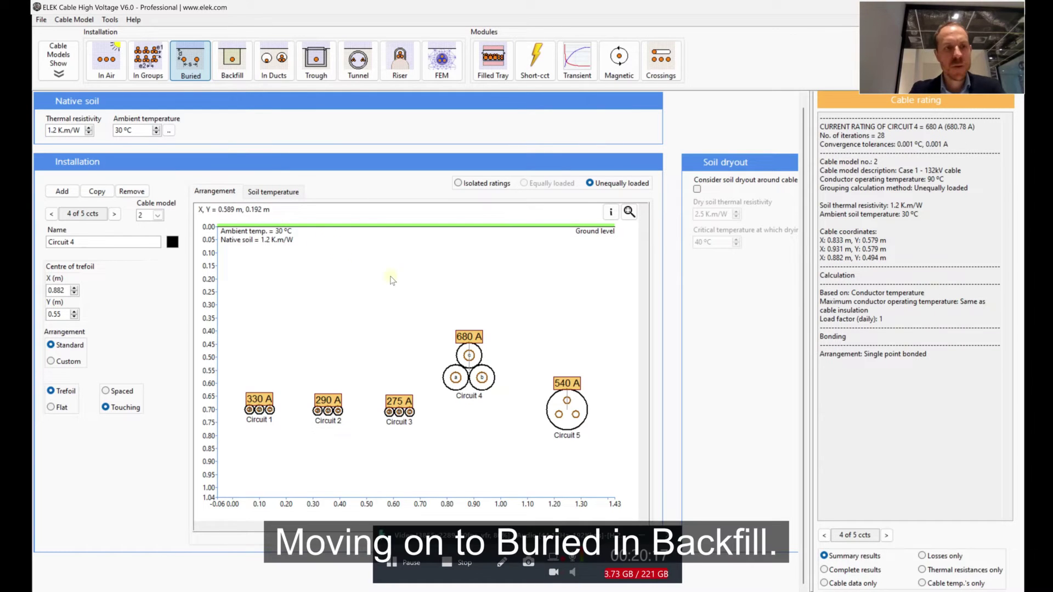
Switch to the backfill installation, move Circuit 1 to about X 0.174 m and set its Y coordinate to 0.7 m
left_click(232, 60)
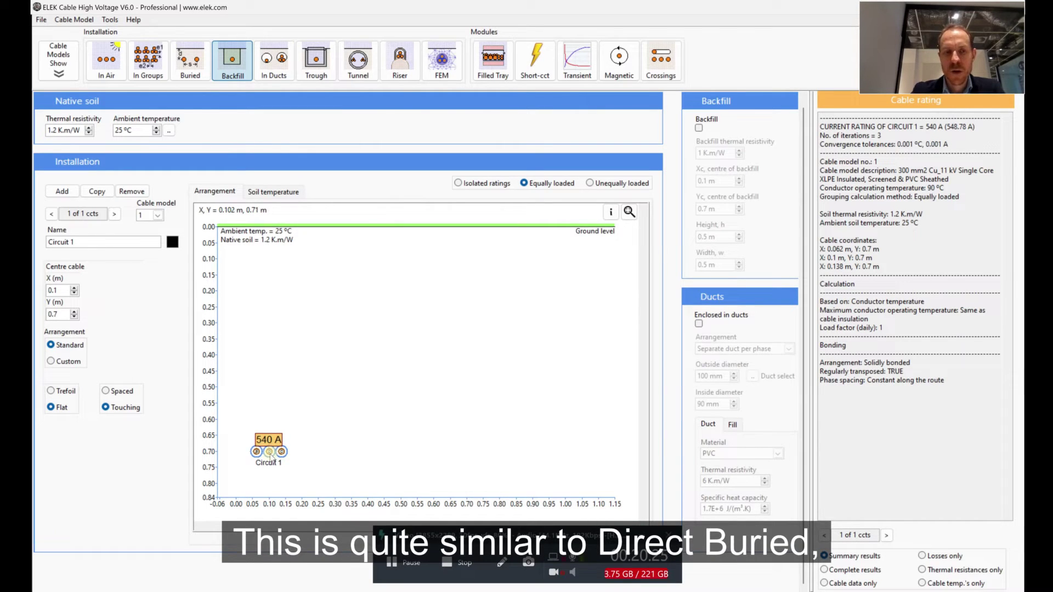
left_click_drag(270, 452, 296, 457)
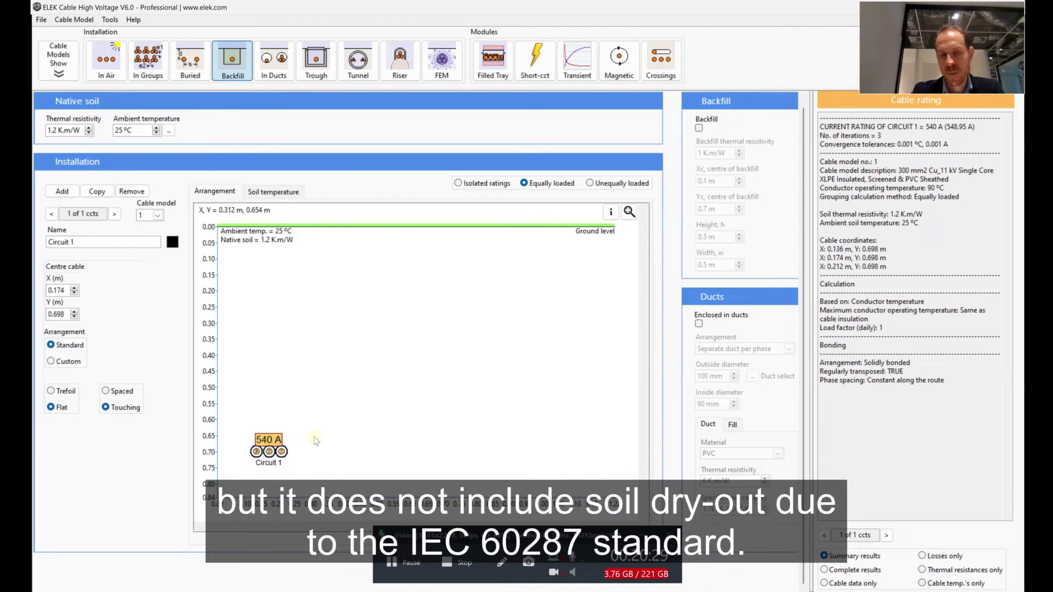
double_click(57, 314)
type("0.7")
Add two copies of Circuit 1 beside it, at about X 0.373 m, Y 0.702 m and X 0.593 m, Y 0.704 m
left_click(97, 192)
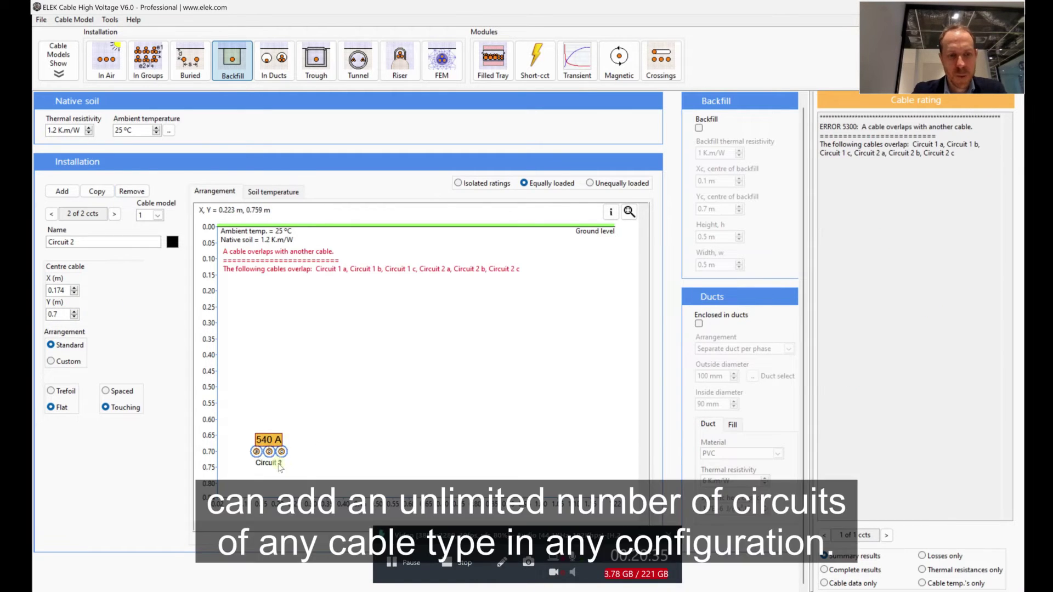
left_click_drag(273, 455, 338, 457)
left_click(383, 396)
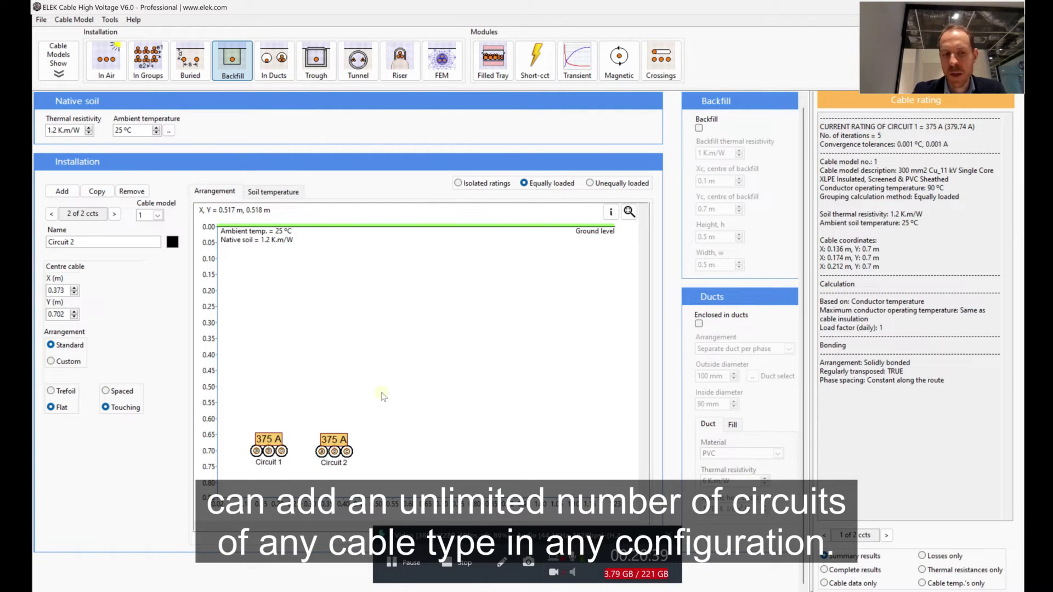
left_click(97, 191)
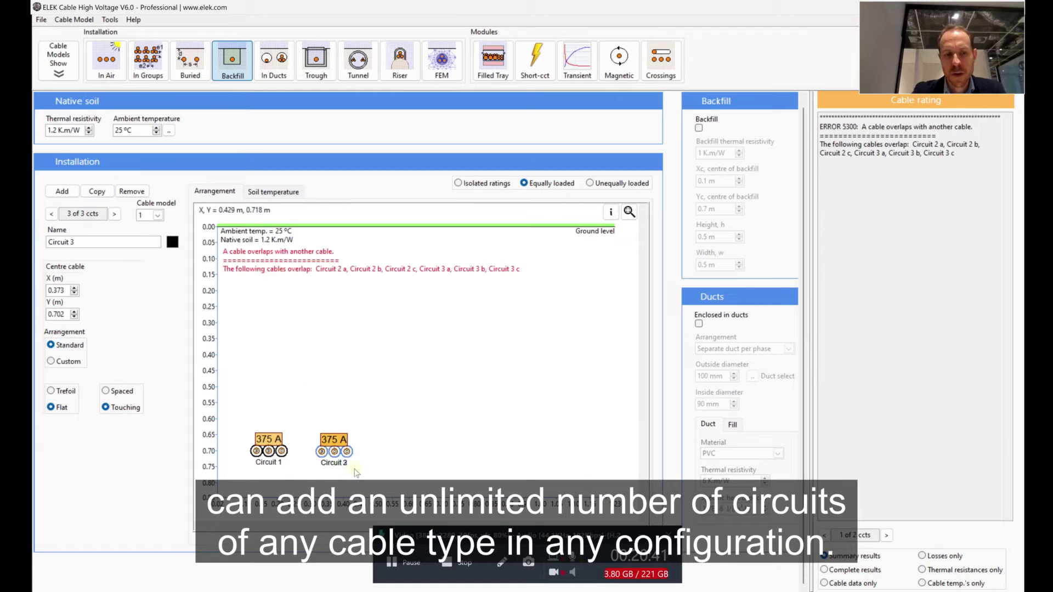
left_click_drag(335, 451, 406, 450)
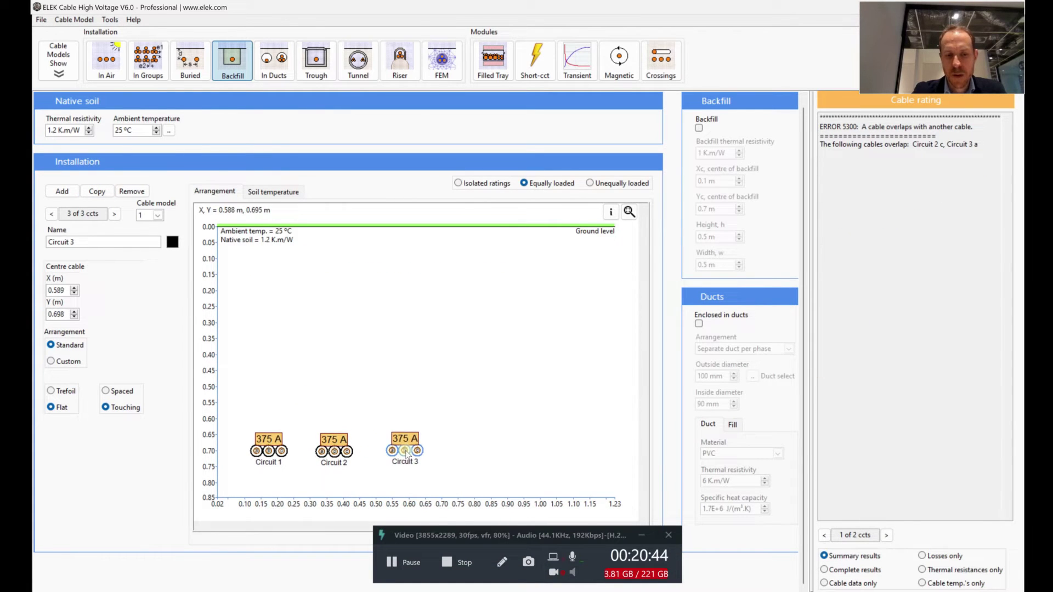
Change the arrangement of Circuits 1, 2 and 3 to touching trefoil
left_click(67, 391)
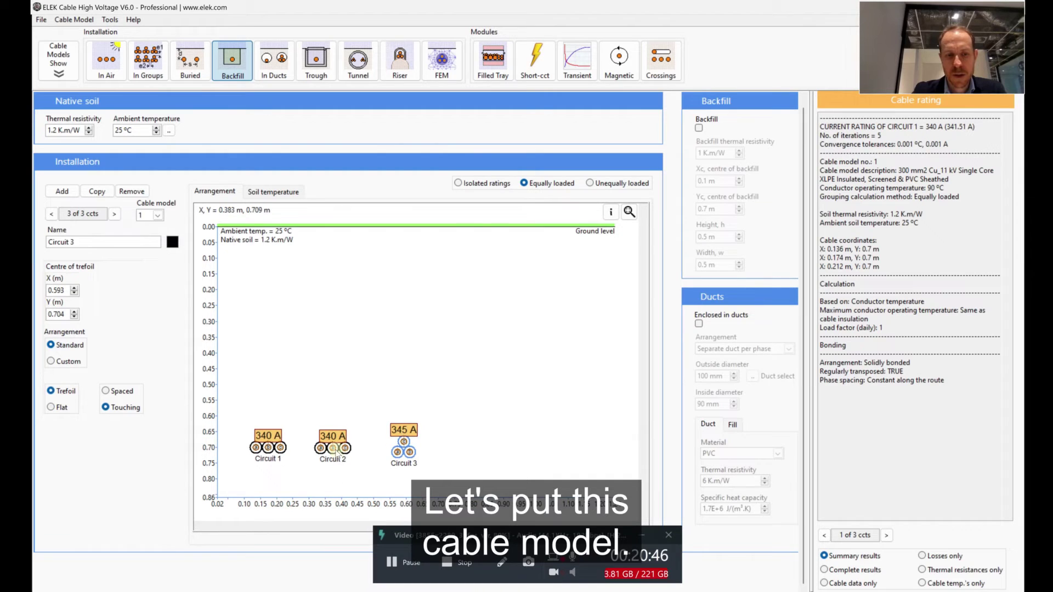
left_click(67, 391)
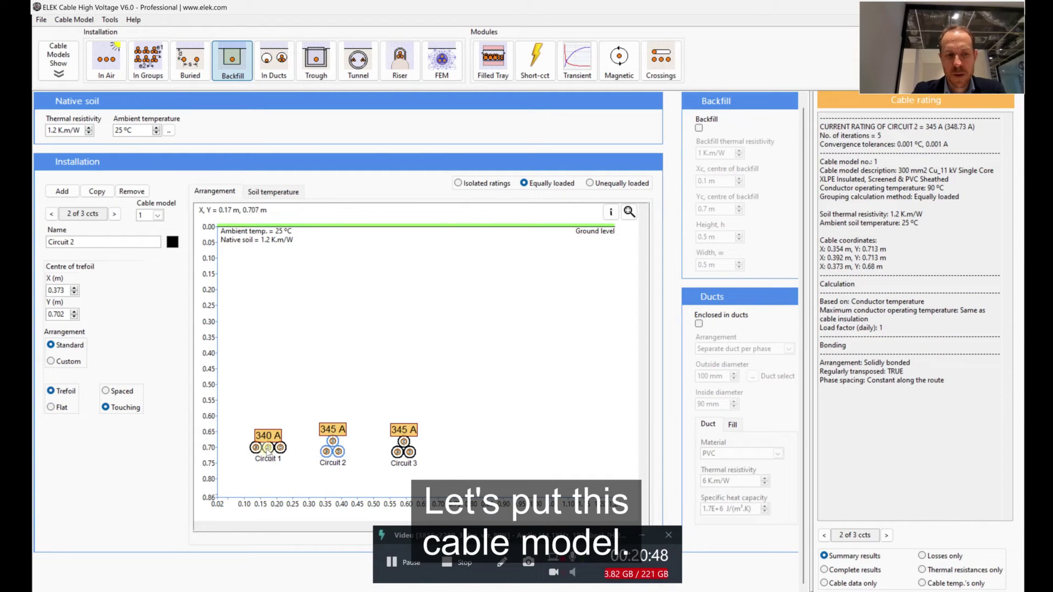
left_click(75, 393)
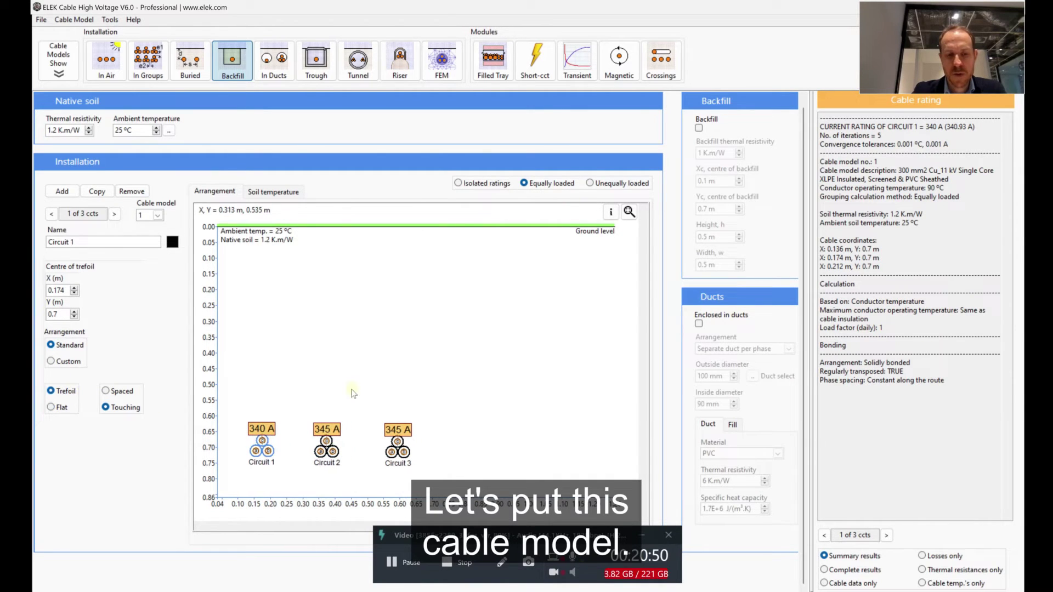
Enable the thermal backfill and reshape it around all three circuits, about 0.79 m wide and 0.47 m high, centred near X 0.356 m, Y 0.704 m
left_click(699, 128)
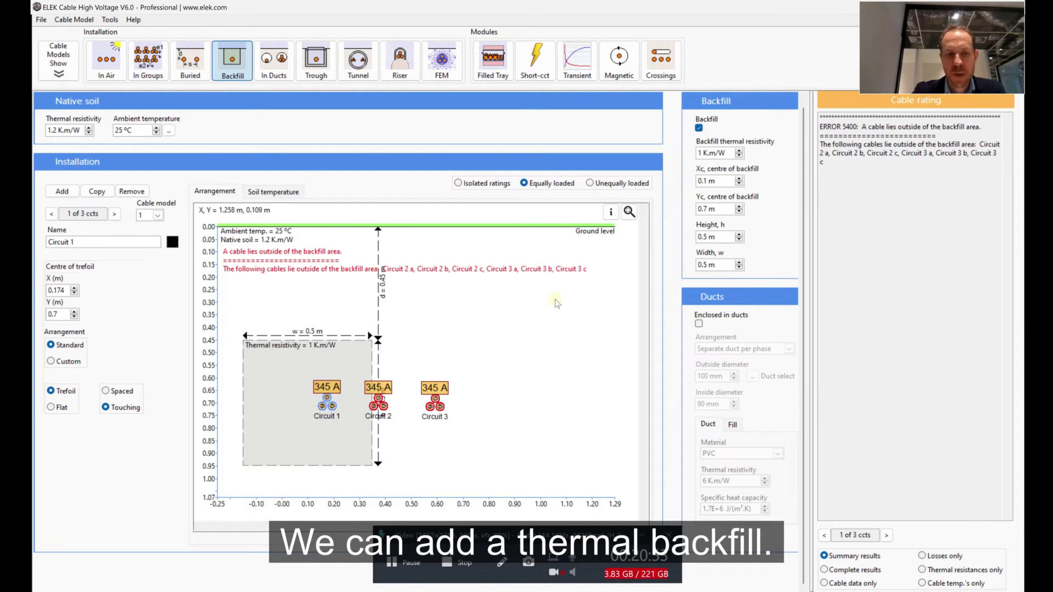
left_click_drag(311, 358, 374, 359)
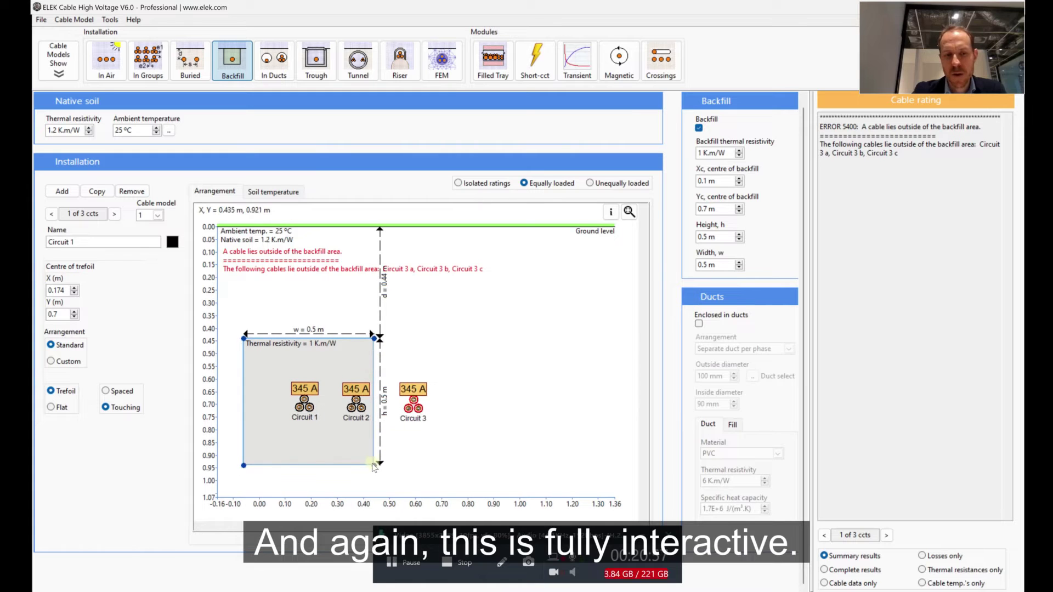
left_click_drag(376, 467, 425, 459)
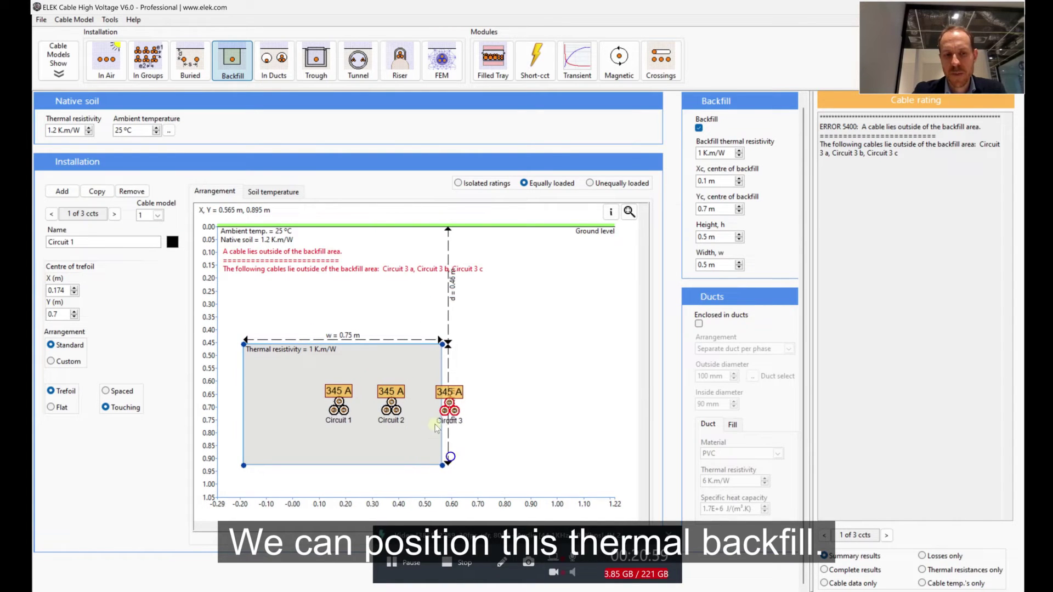
left_click_drag(386, 368, 431, 367)
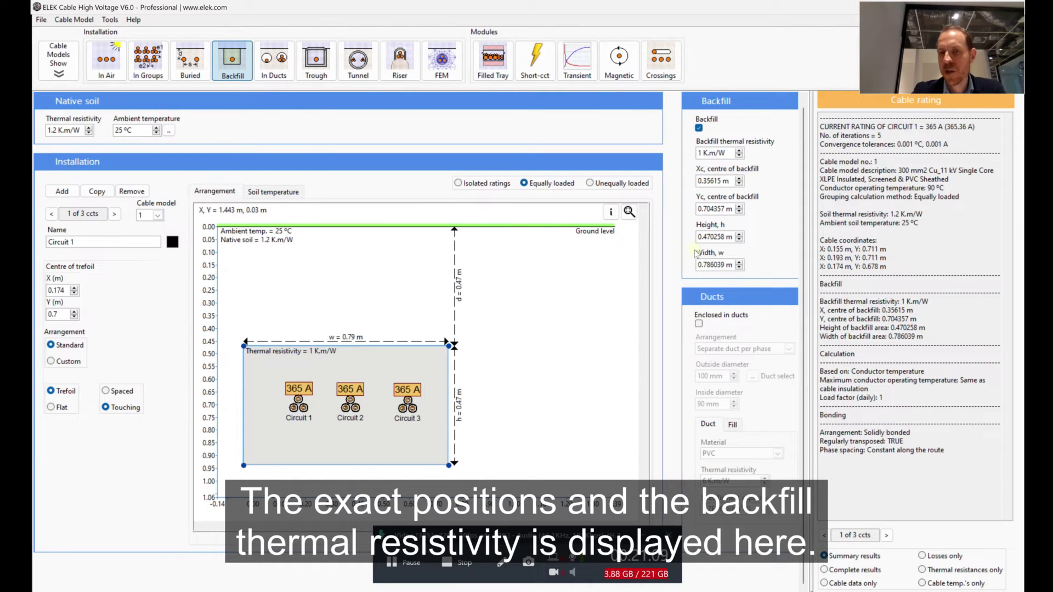
left_click(703, 153)
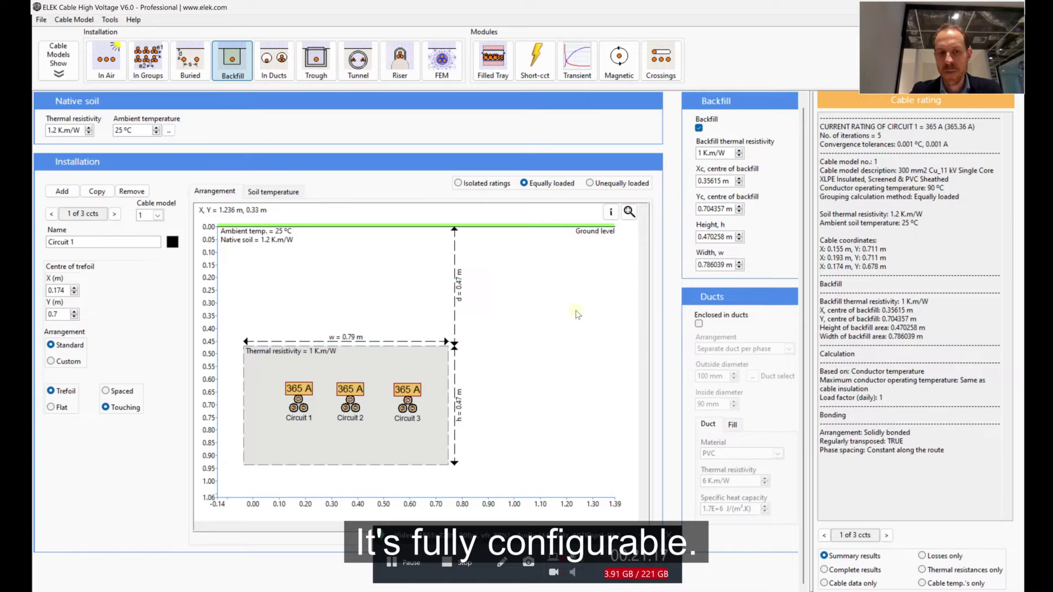
Enclose Circuit 3 in ducts, with its cables combined into a single duct
left_click(412, 409)
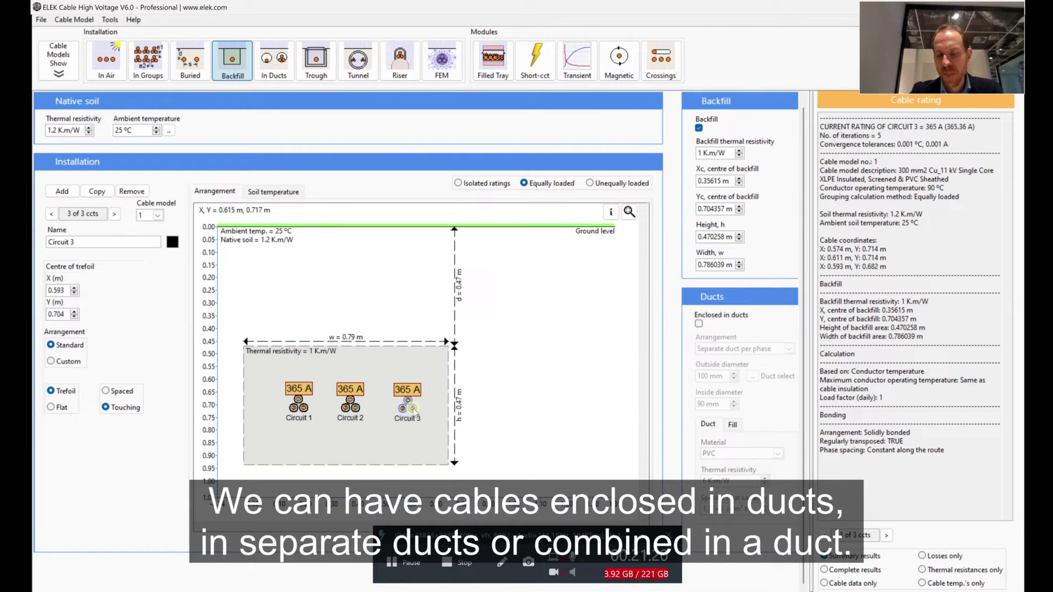
left_click(699, 324)
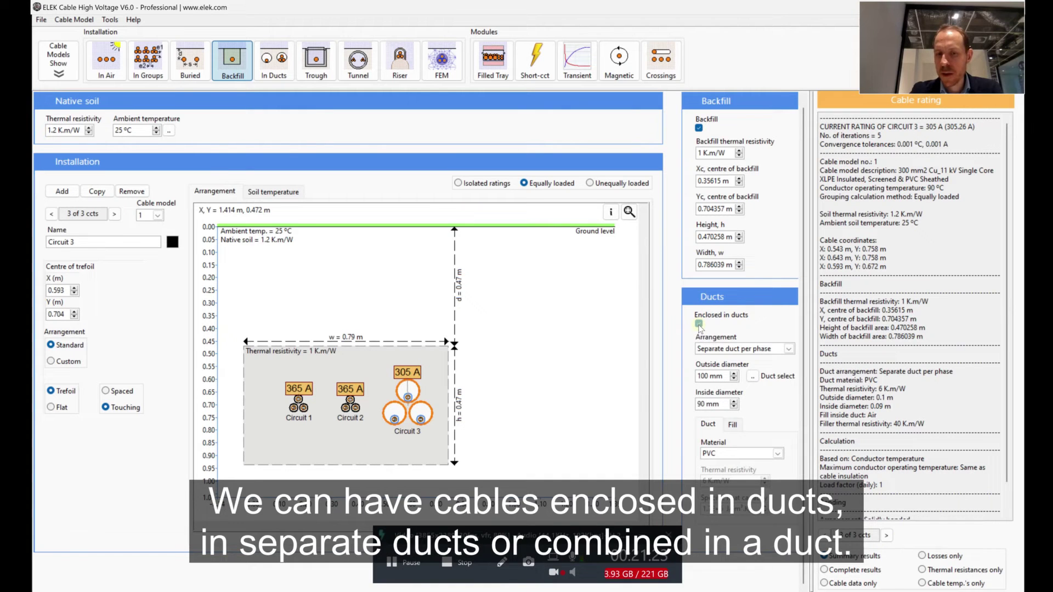
left_click(745, 349)
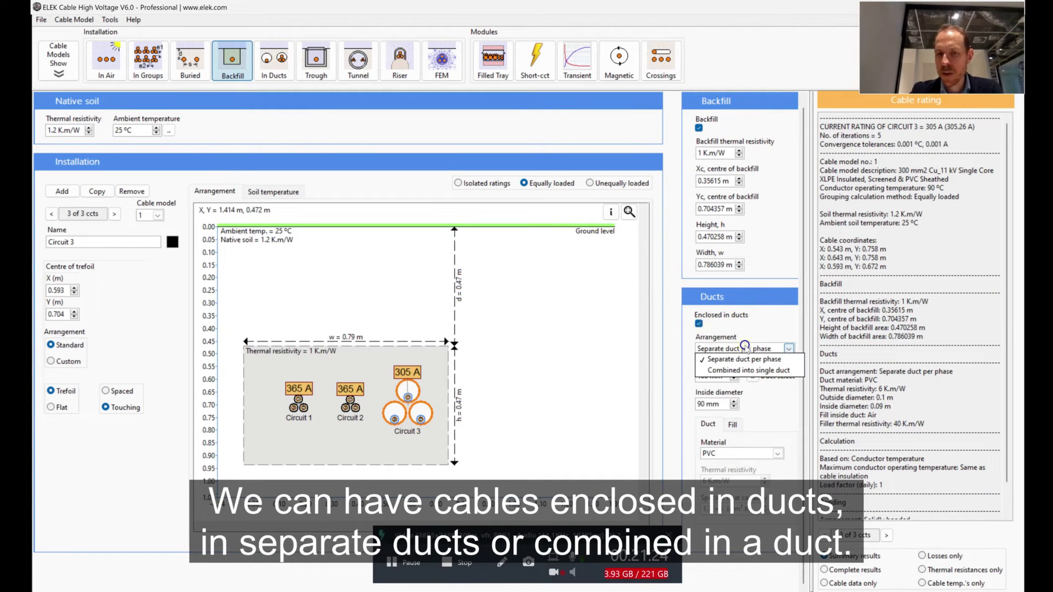
left_click(748, 372)
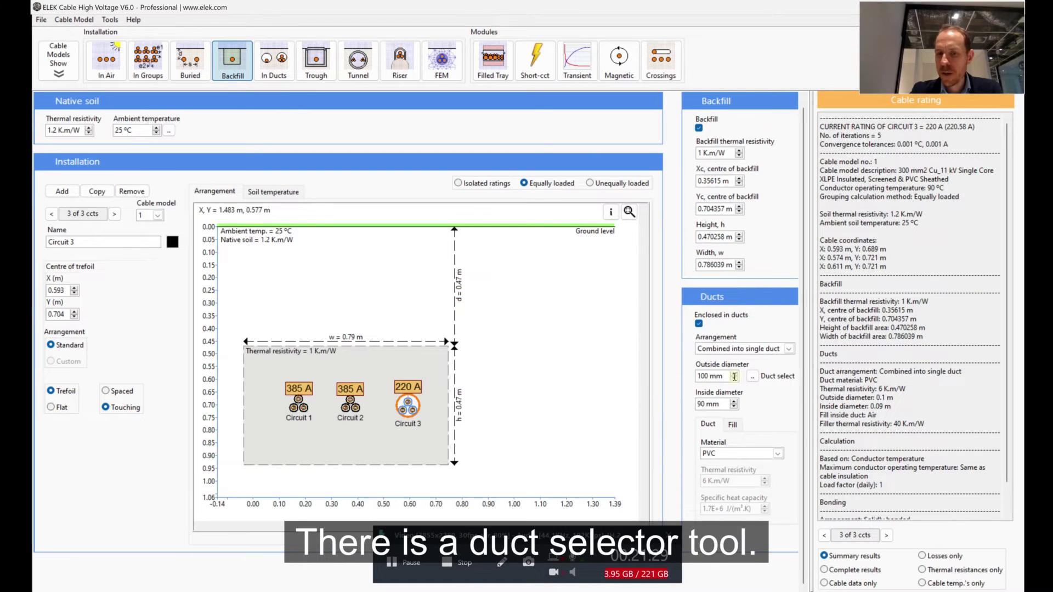
Choose the 150 mm nominal size heavy-duty rigid plain circular conduit, using minimum thickness, as Circuit 3's duct
left_click(752, 377)
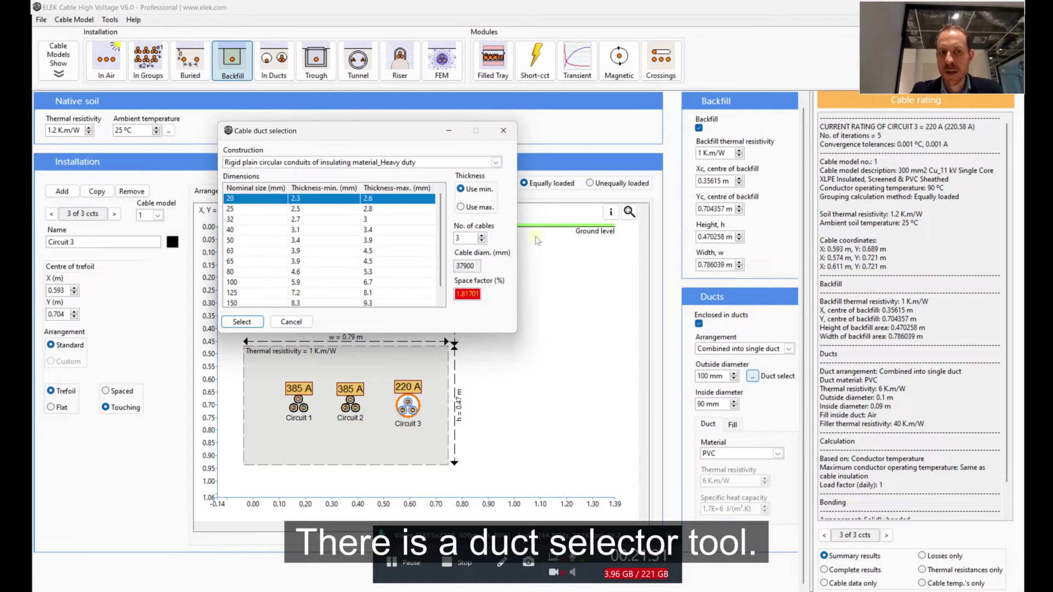
left_click(273, 302)
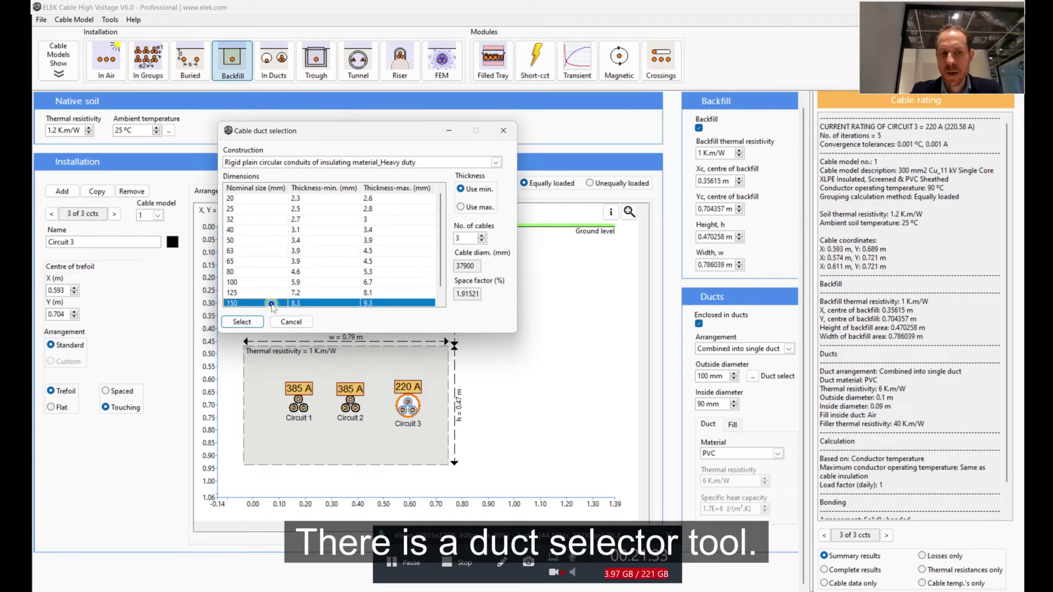
left_click(242, 322)
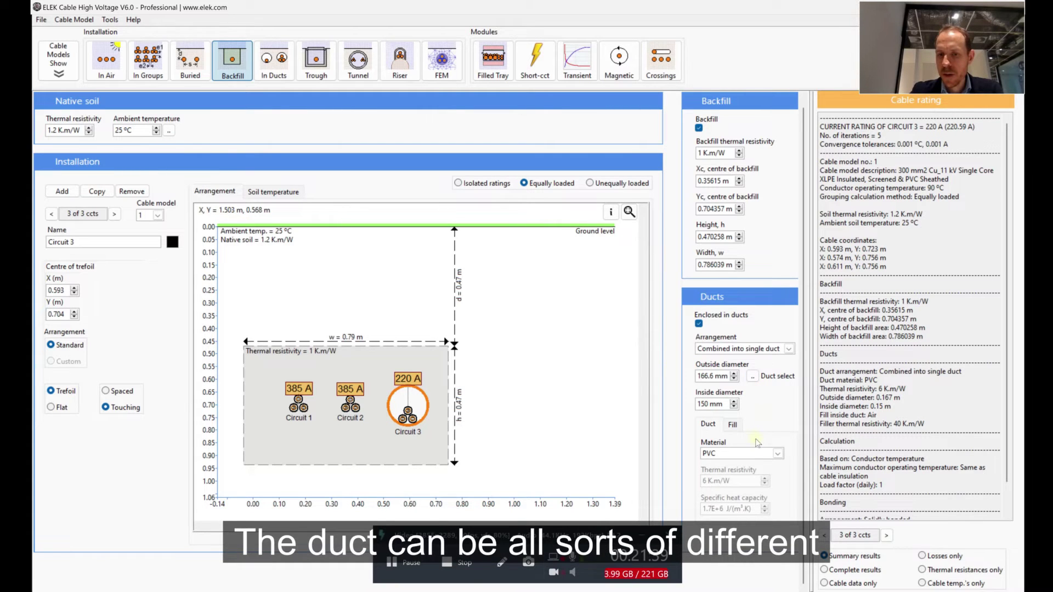
Examine the available duct materials and duct fill media for Circuit 3, leaving PVC and air selected
left_click(768, 453)
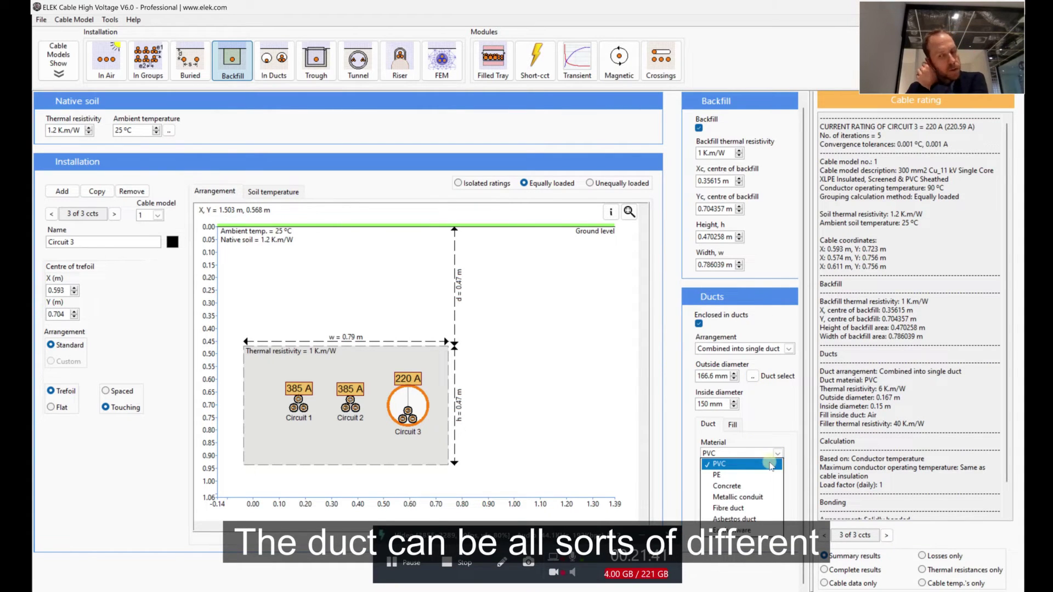
left_click(777, 433)
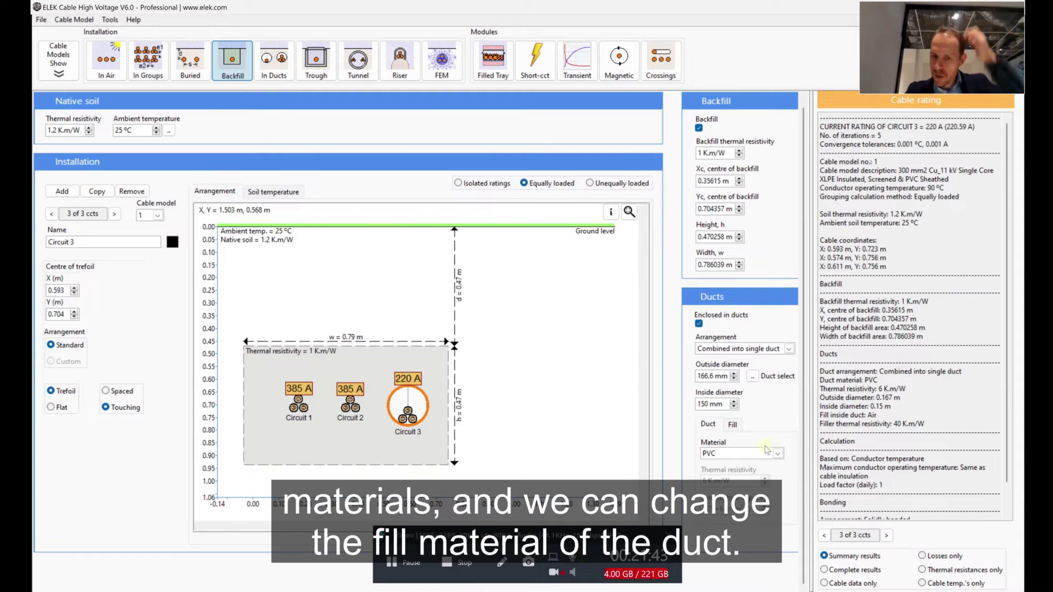
left_click(734, 424)
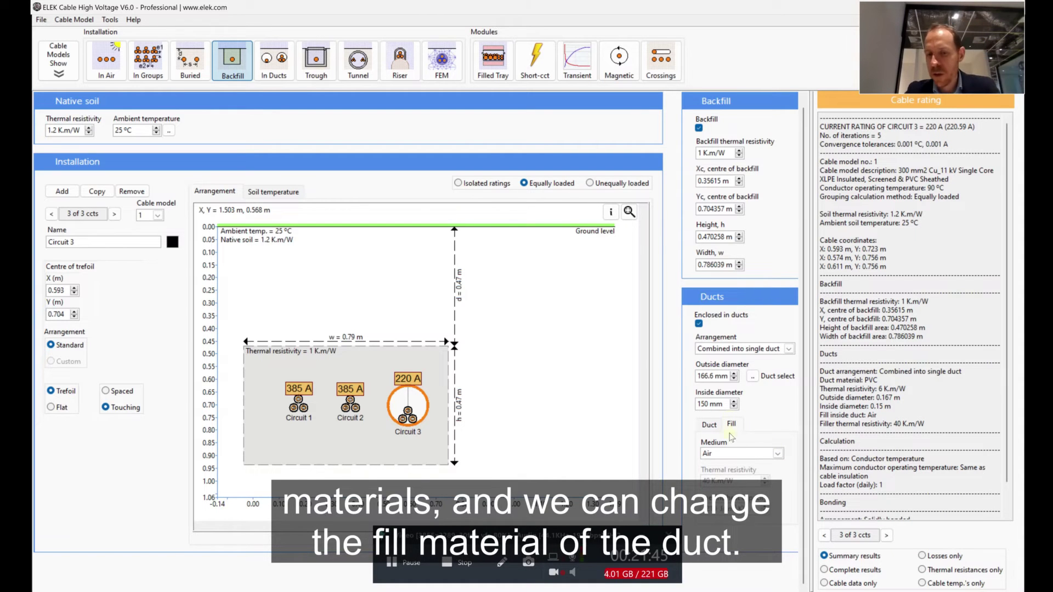
left_click(755, 454)
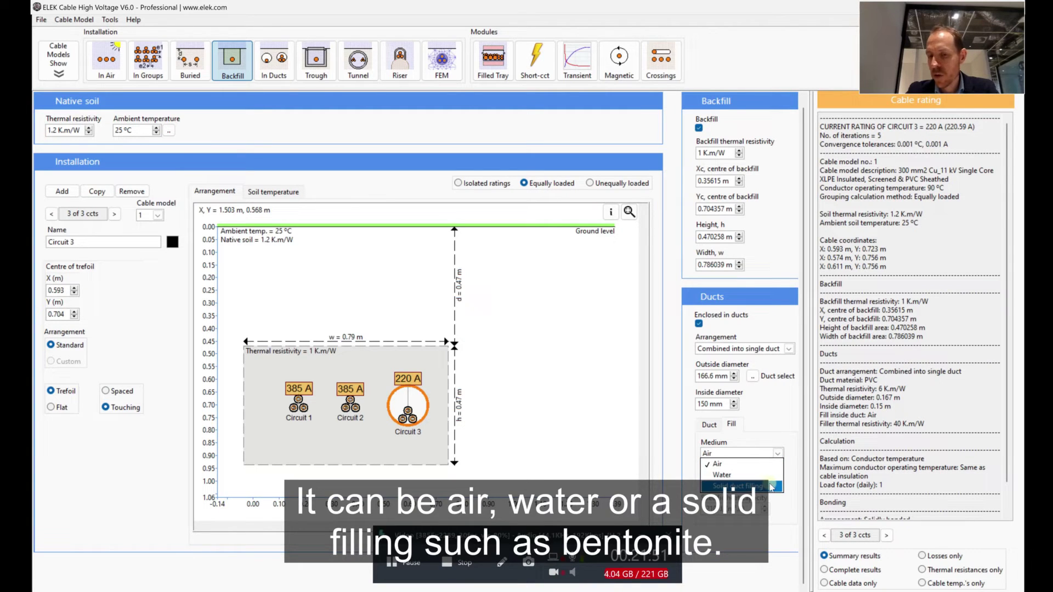
left_click(765, 415)
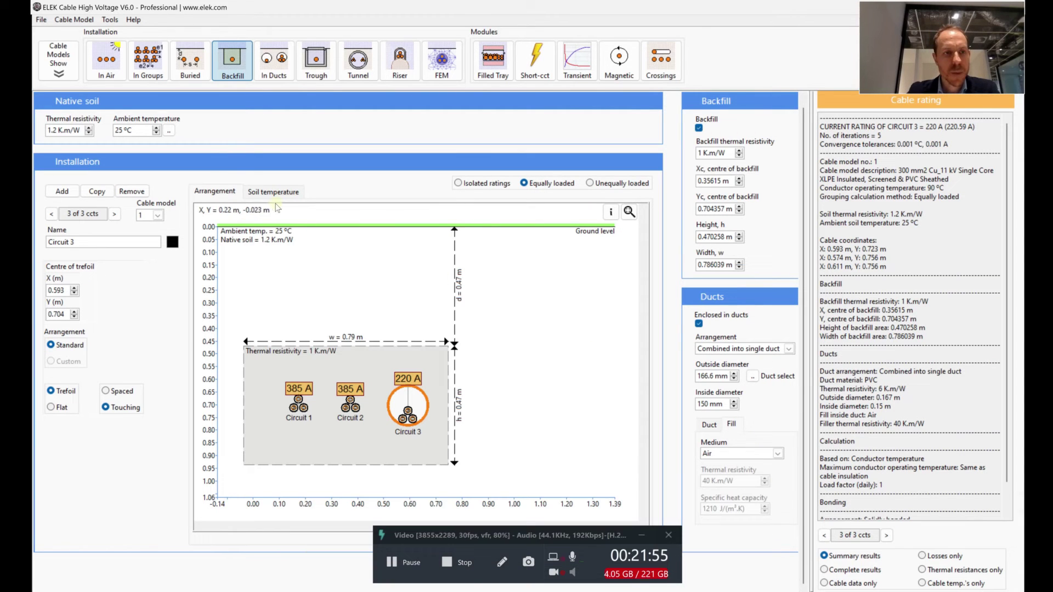
Switch to the trough installation and move Circuit 1 near the trough wall, to about X 0.745 m, Y 0.832 m
left_click(317, 73)
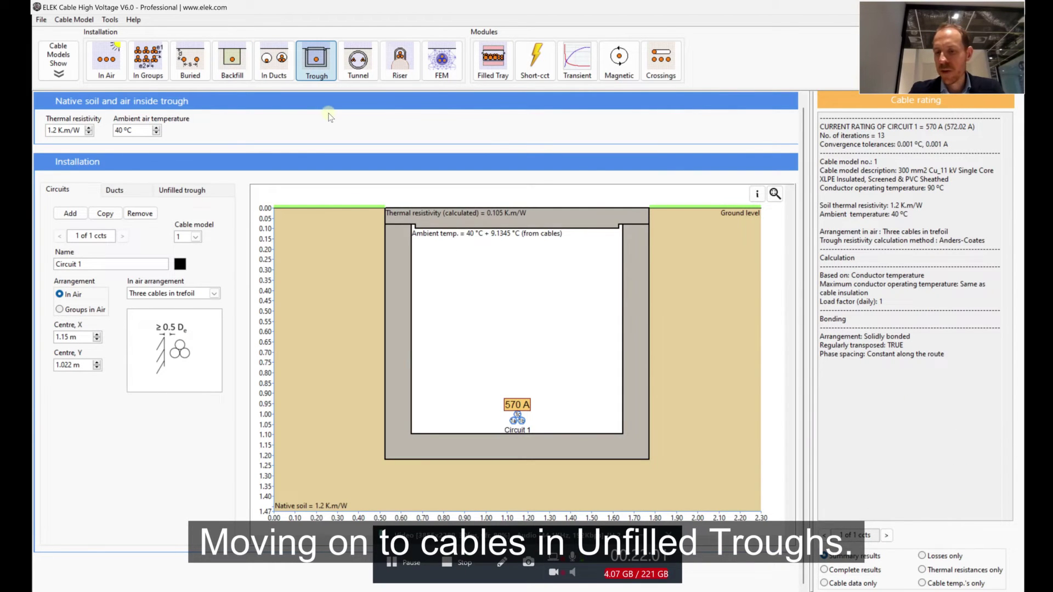
left_click(635, 362)
left_click(693, 345)
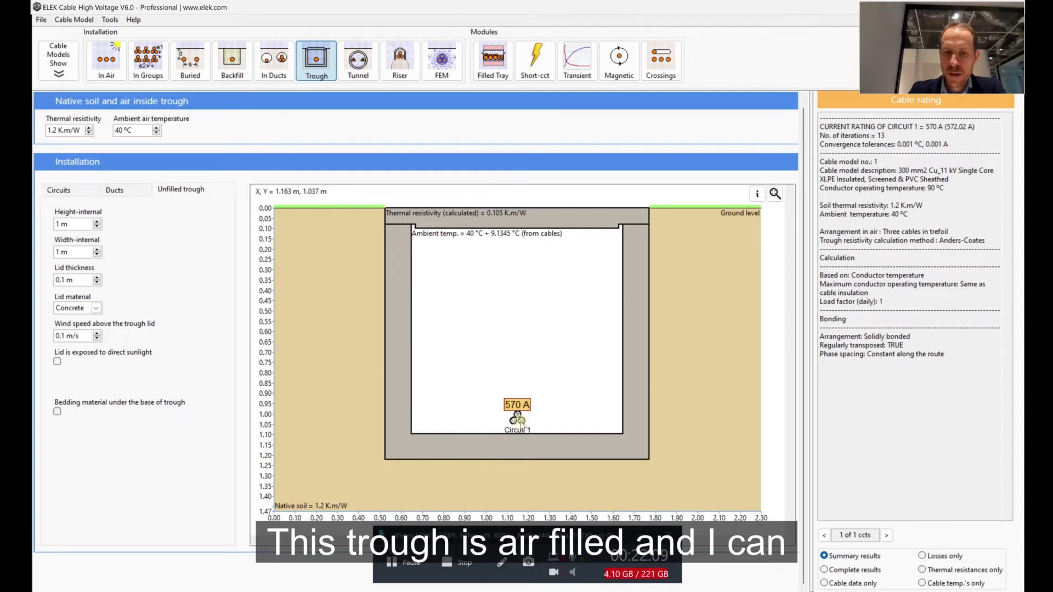
left_click(500, 407)
left_click_drag(500, 407, 437, 387)
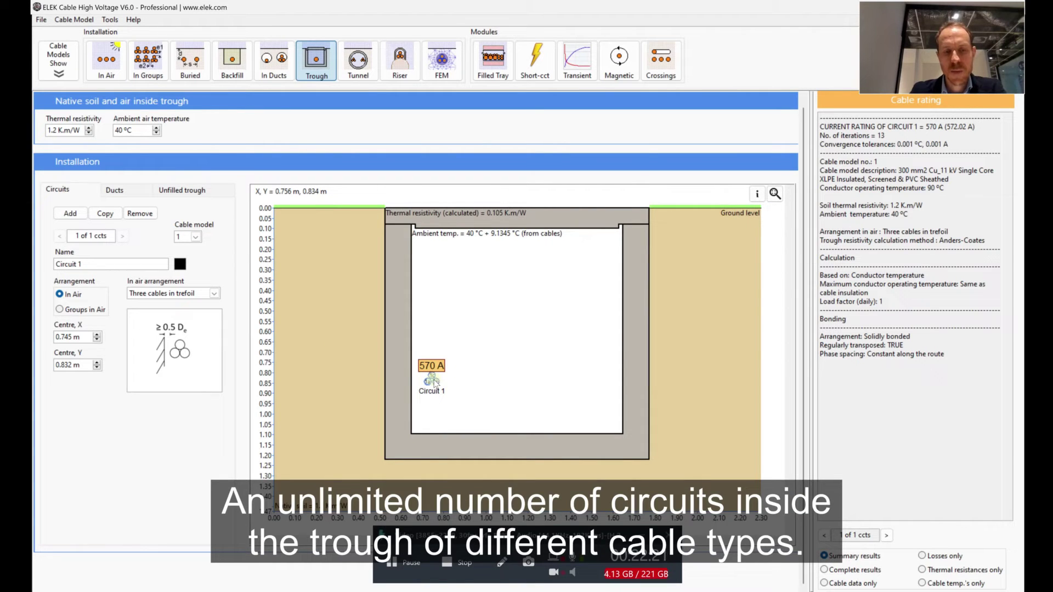
Copy Circuit 1, assign cable model 2 to the copy and place it at about X 1.518 m, Y 0.974 m
left_click(105, 214)
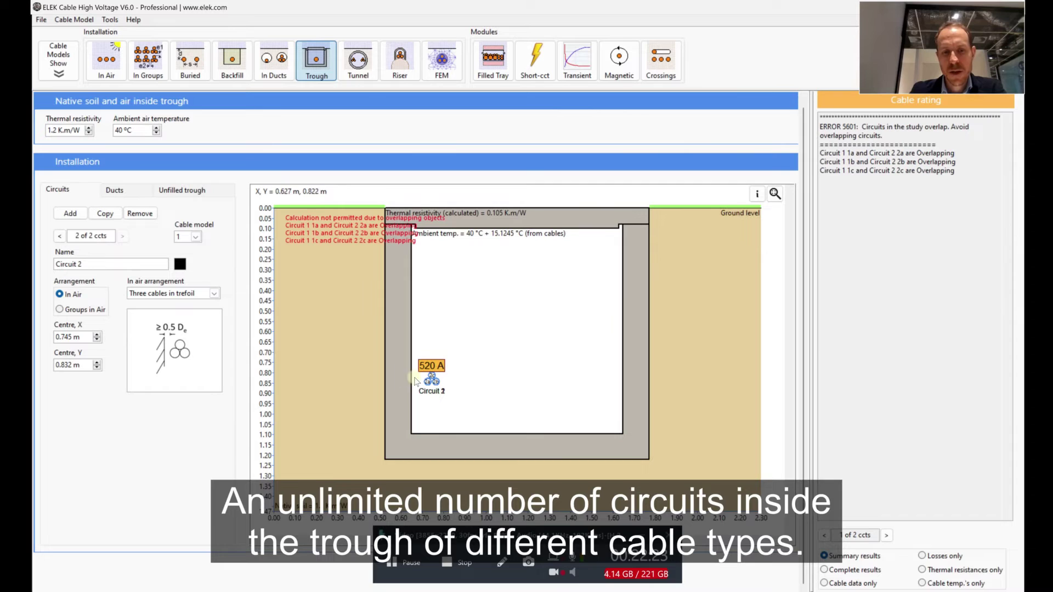
left_click_drag(431, 380, 512, 382)
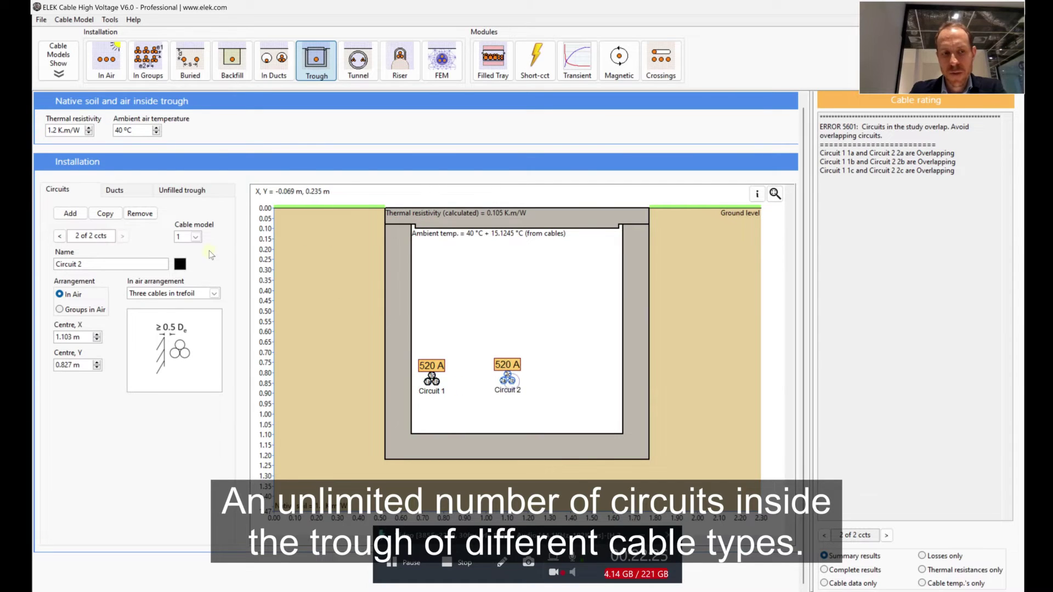
left_click(196, 236)
left_click(187, 254)
left_click_drag(525, 388, 614, 419)
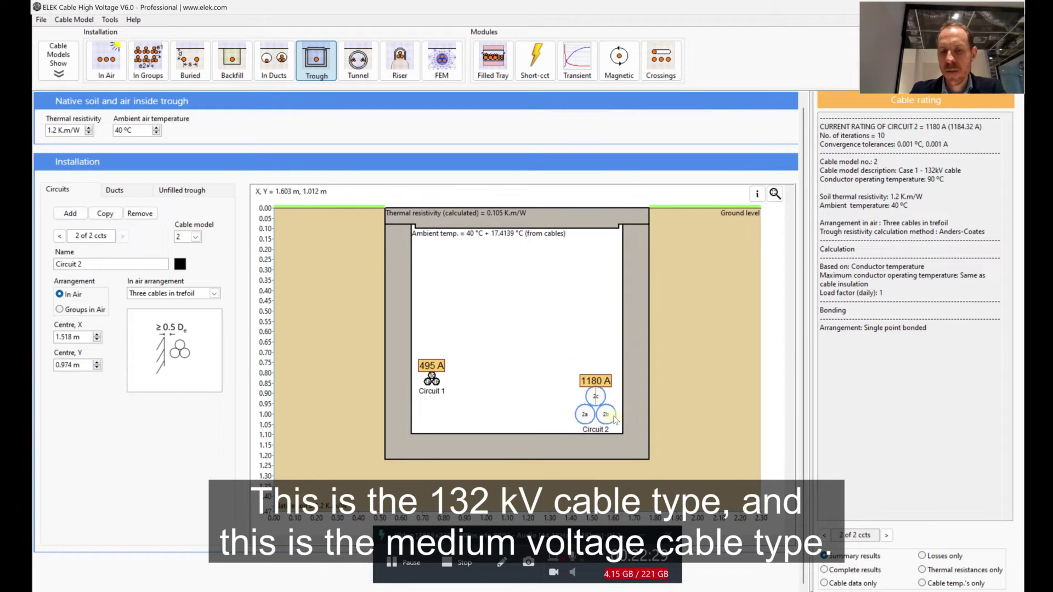
Move Circuit 1 down to about X 0.737 m, Y 1.013 m and check the rating of Circuit 2
left_click_drag(431, 380, 430, 420)
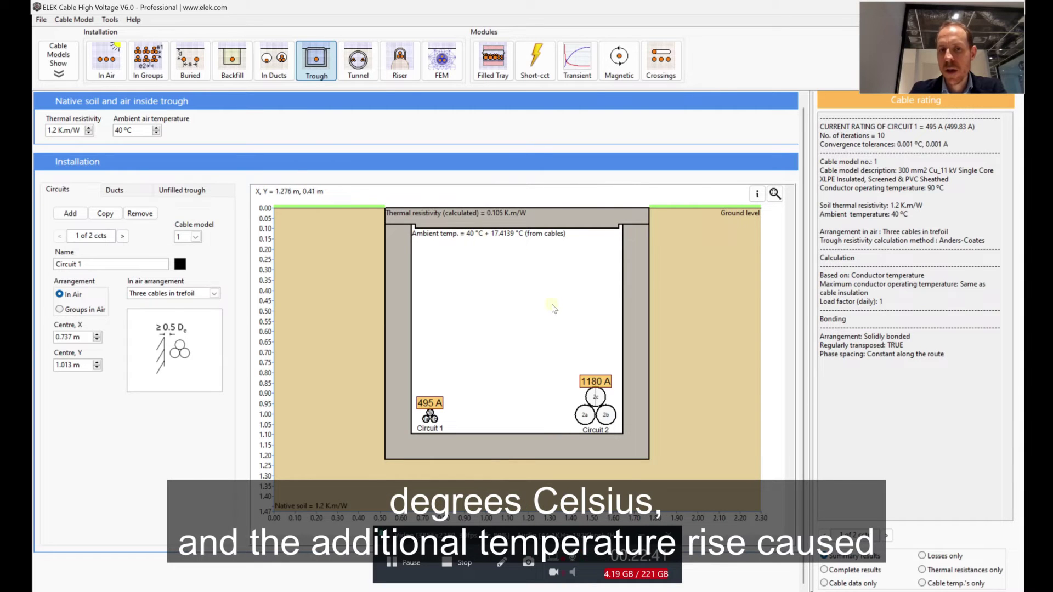
left_click(596, 398)
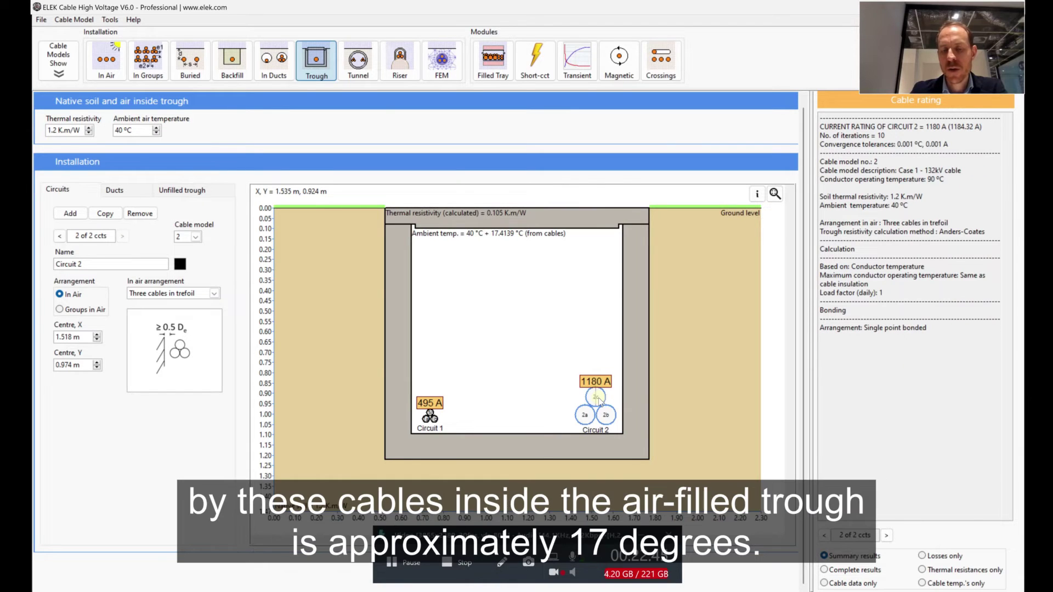
left_click(548, 416)
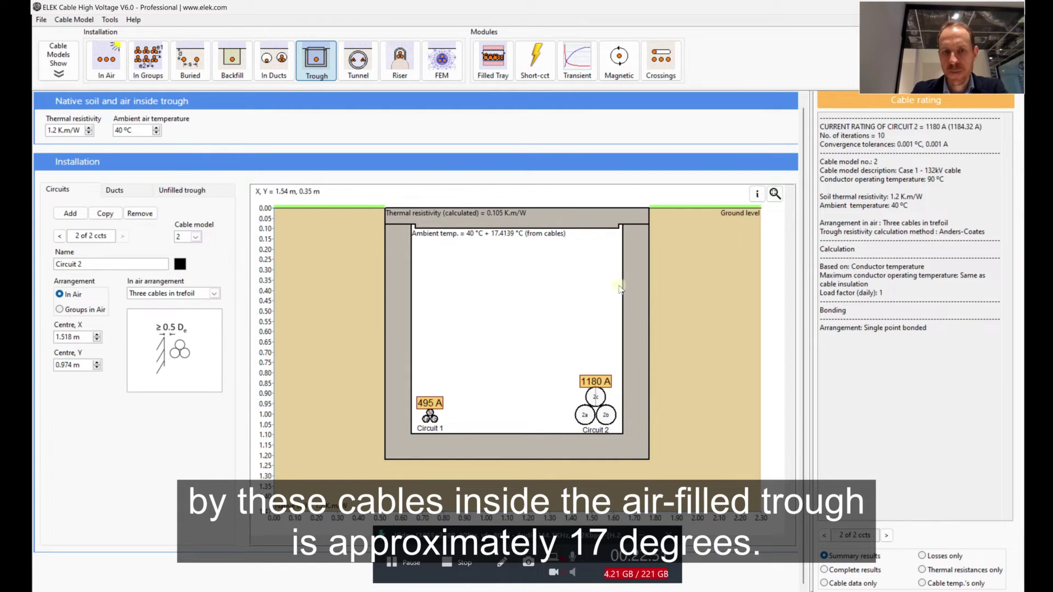
Change Circuit 1 to the groups-in-air arrangement with 2 planes and 6 trefoils, positioned at about X 0.875 m, Y 0.94 m
left_click(178, 333)
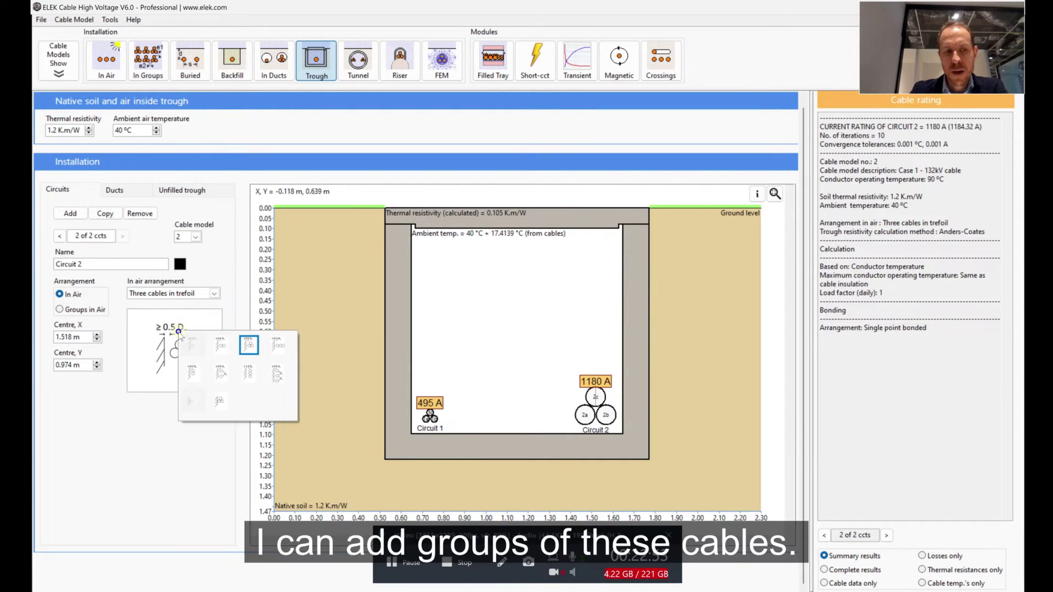
left_click(435, 417)
left_click_drag(437, 418, 468, 414)
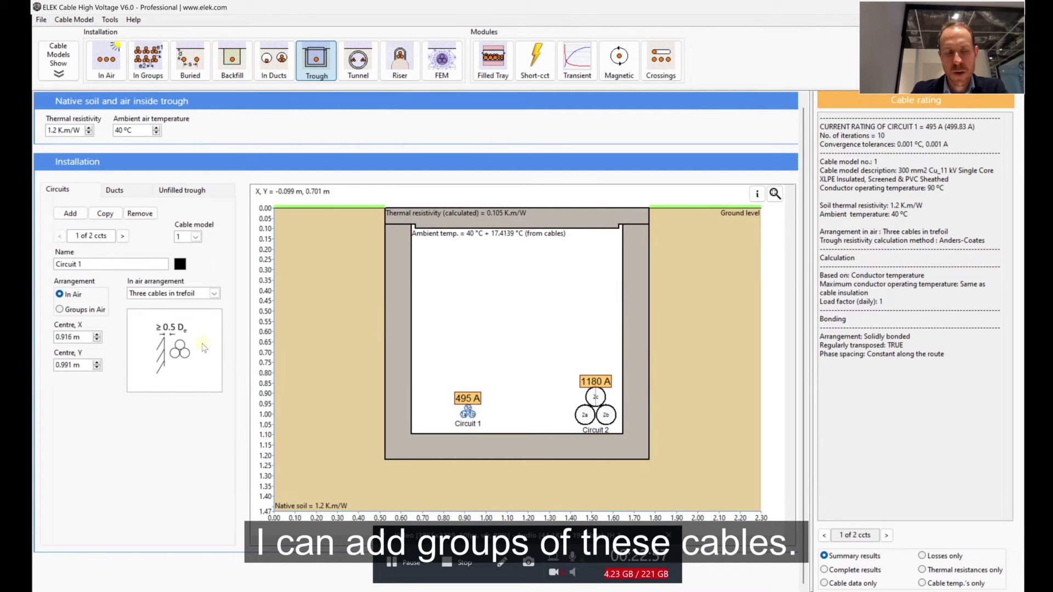
left_click(92, 309)
left_click(197, 342)
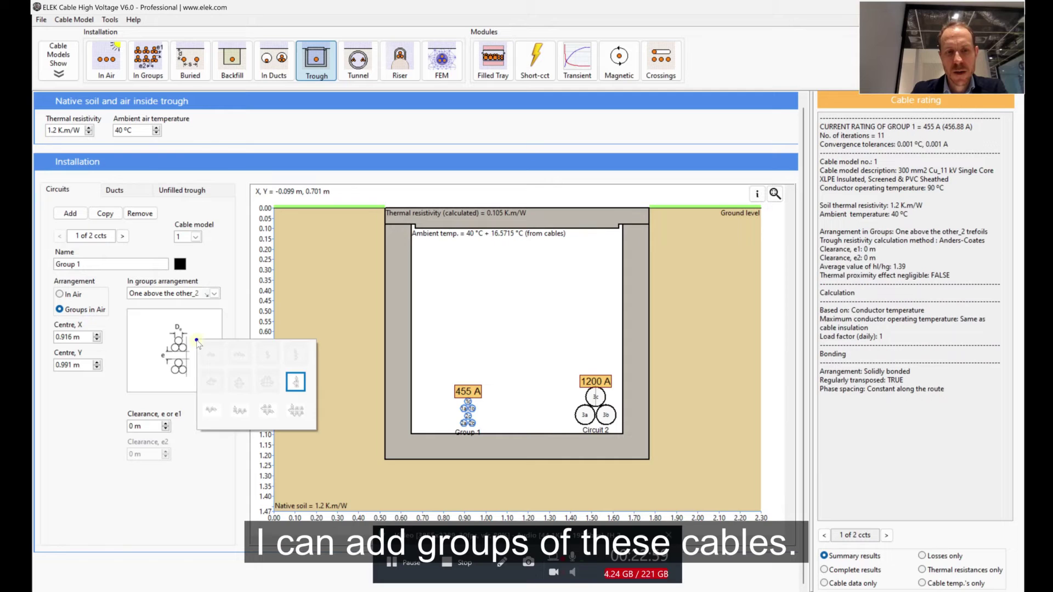
left_click(295, 410)
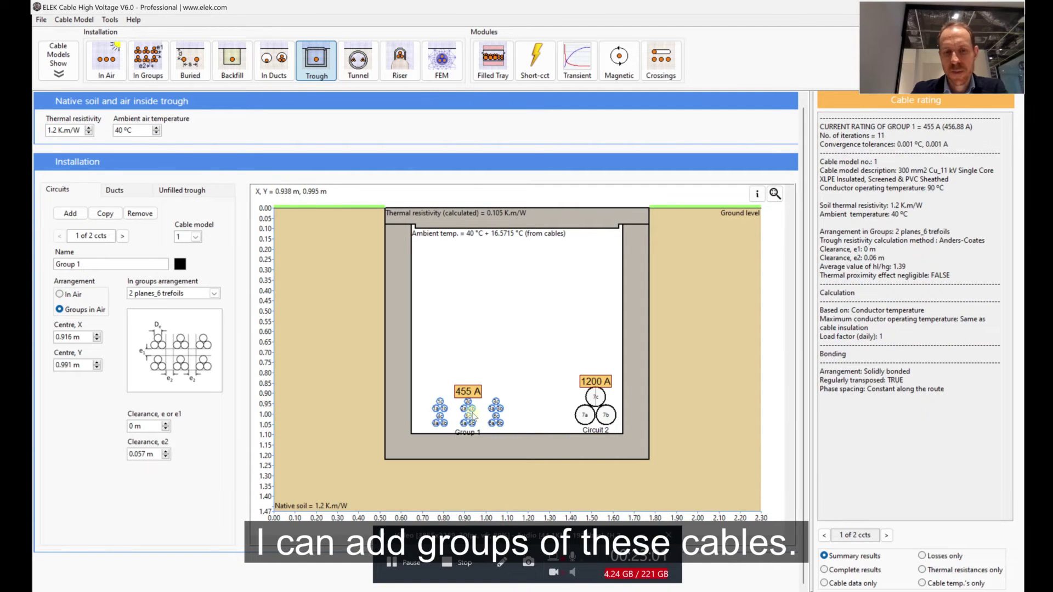
left_click_drag(465, 403, 457, 393)
left_click(693, 353)
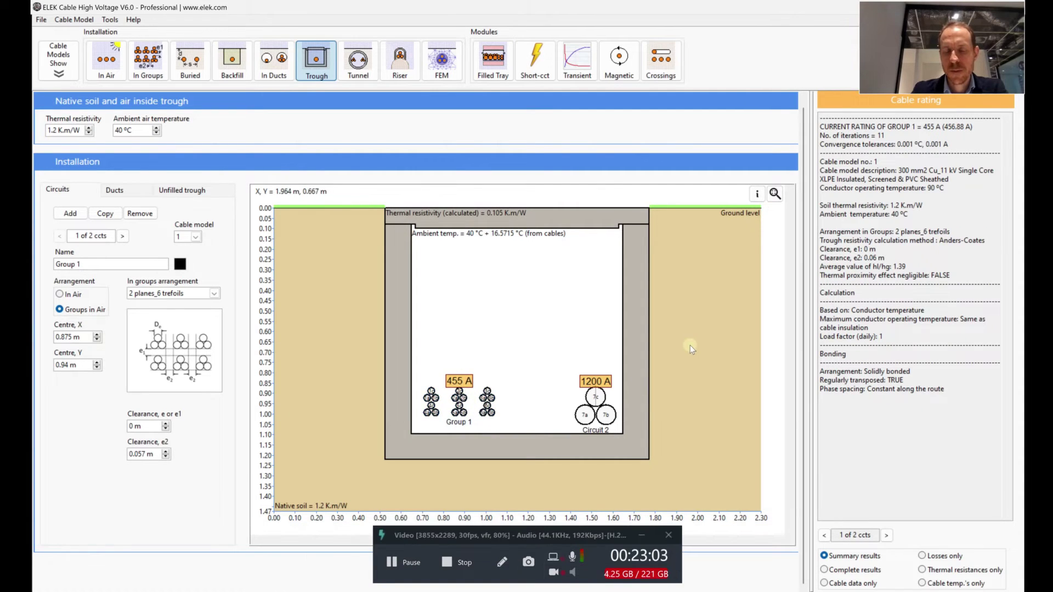
Resize the unfilled trough to an internal height of about 0.976 m and an internal width of about 1.049 m
left_click(635, 317)
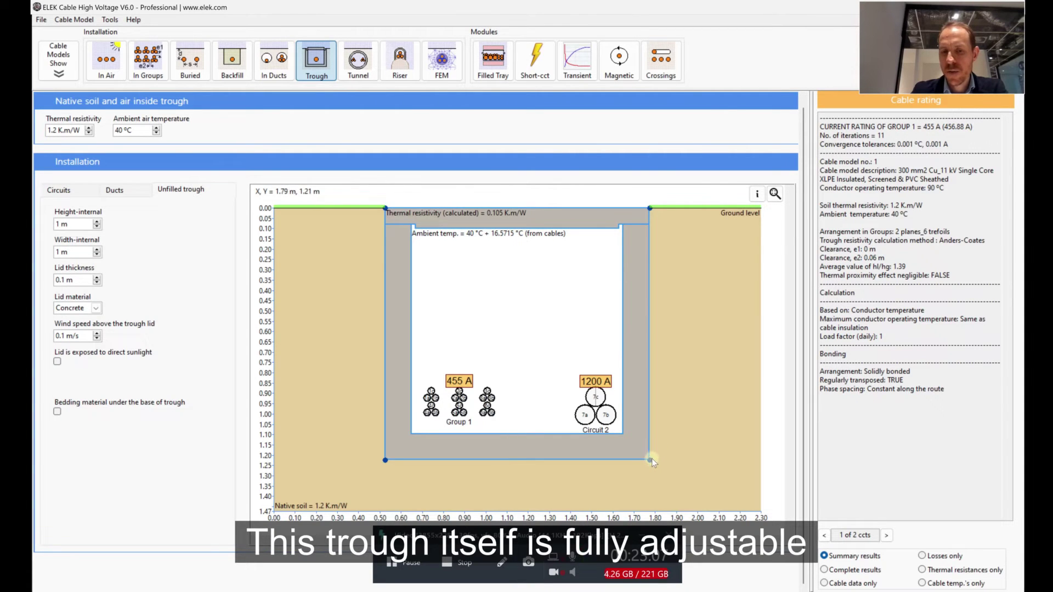
mouse_move(650, 460)
left_mouse_down()
mouse_move(639, 445)
mouse_move(657, 454)
left_mouse_up()
left_click(709, 390)
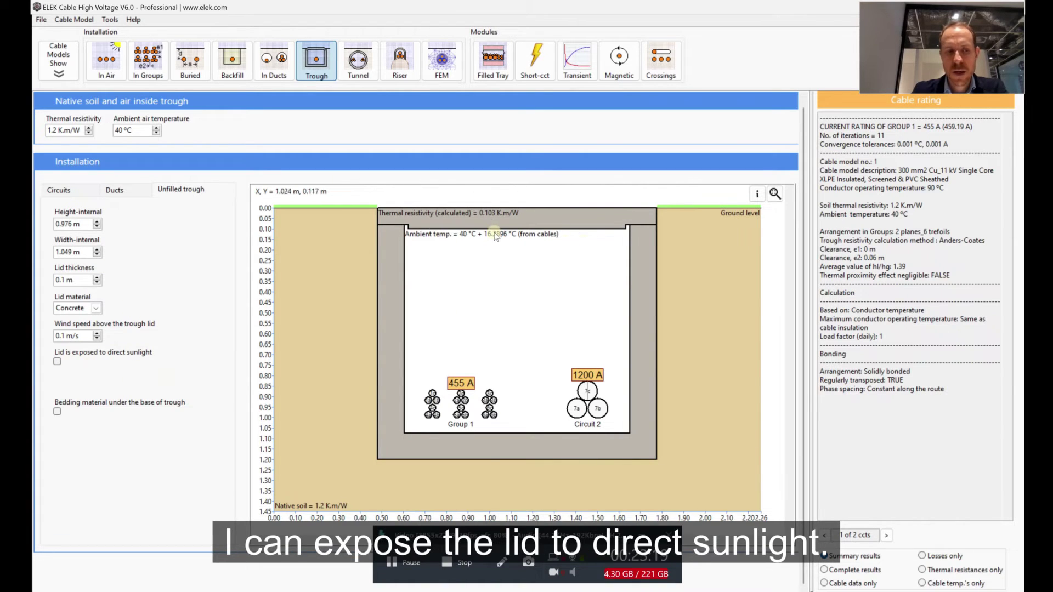
Try a bedding material under the base of the trough and turn it off again
left_click(58, 412)
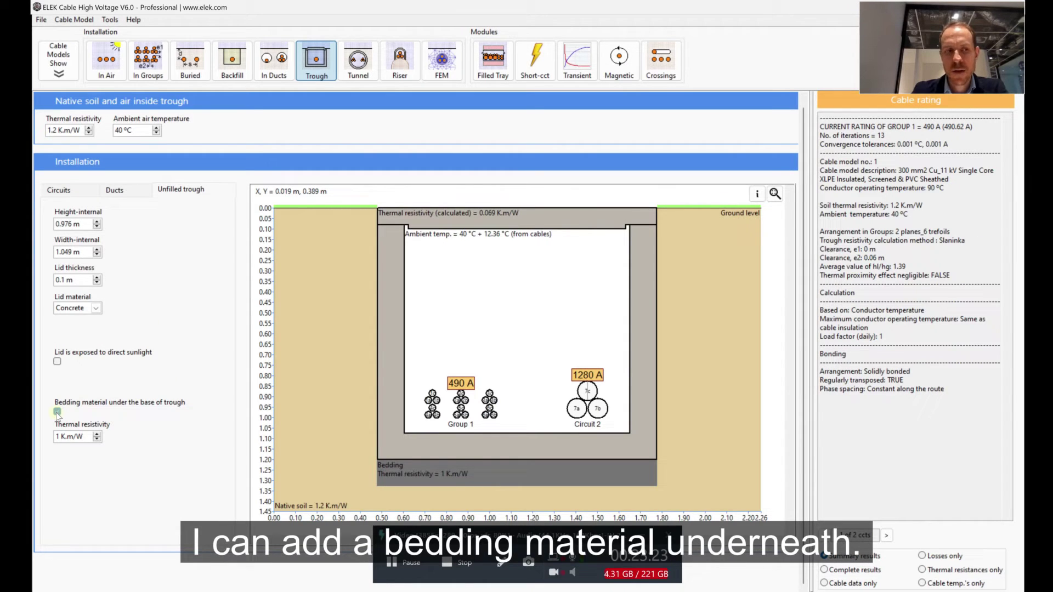
left_click(58, 412)
Check the duct settings of the trough installation and return to its circuit settings
left_click(131, 190)
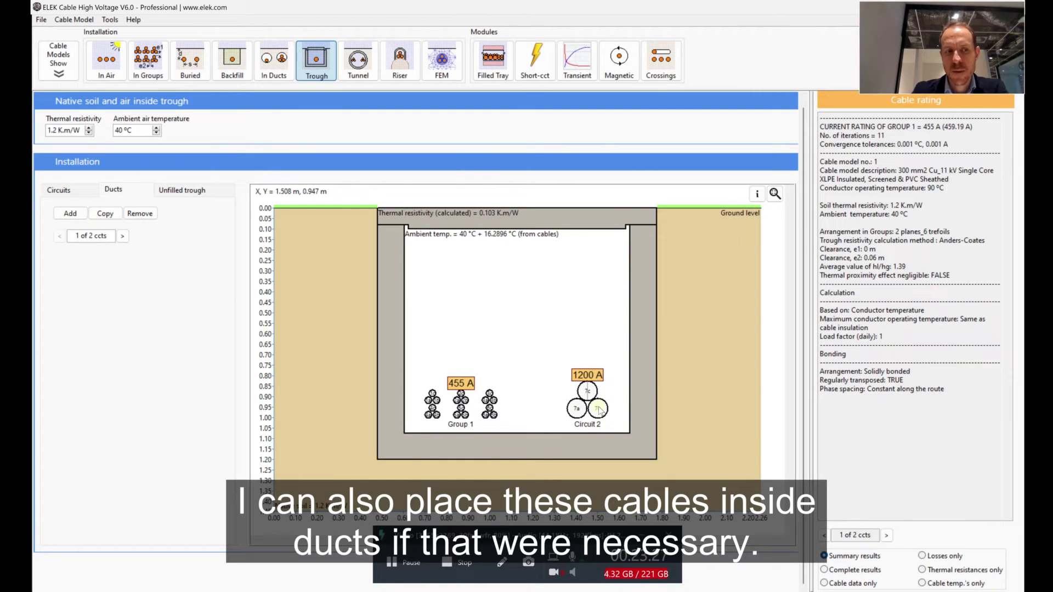
left_click(64, 189)
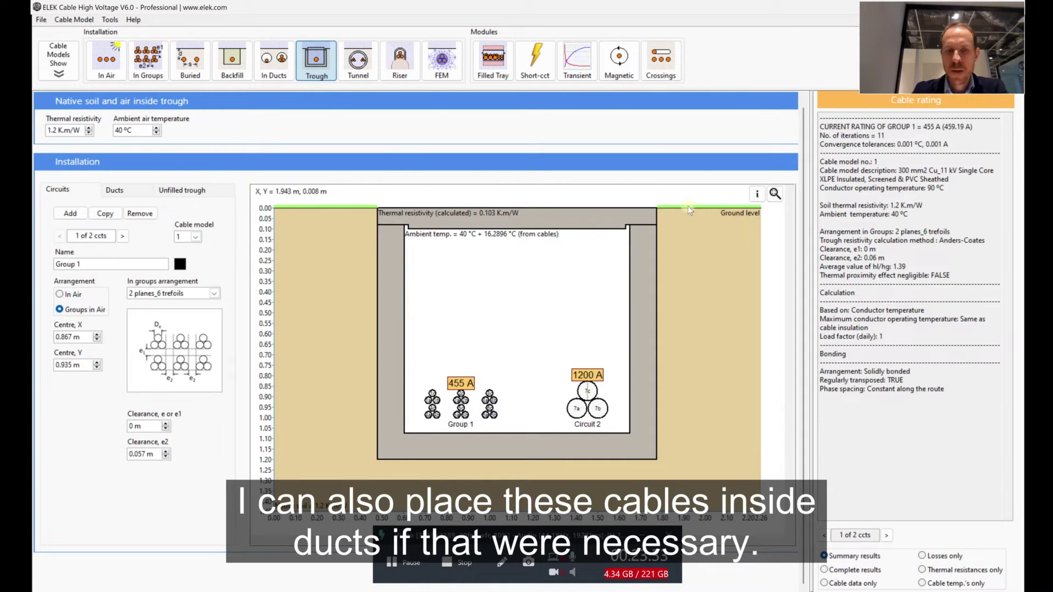
In the tunnel installation, move Circuit 1 to about X 1.155 m, Y 2.1 m and place a copy at about X 1.266 m, Y 2.277 m
left_click(361, 68)
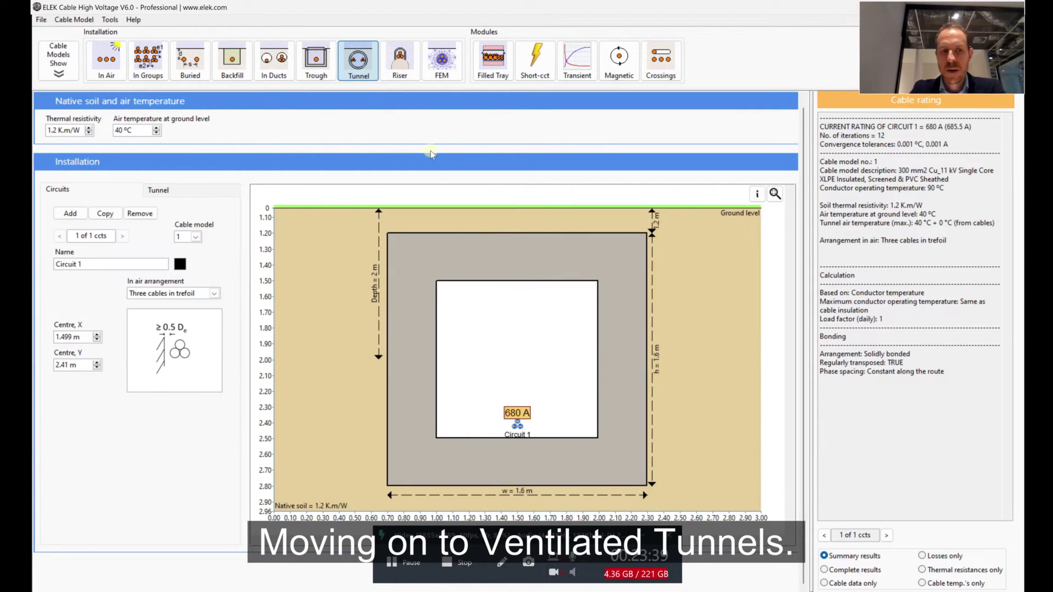
left_click_drag(518, 426, 462, 376)
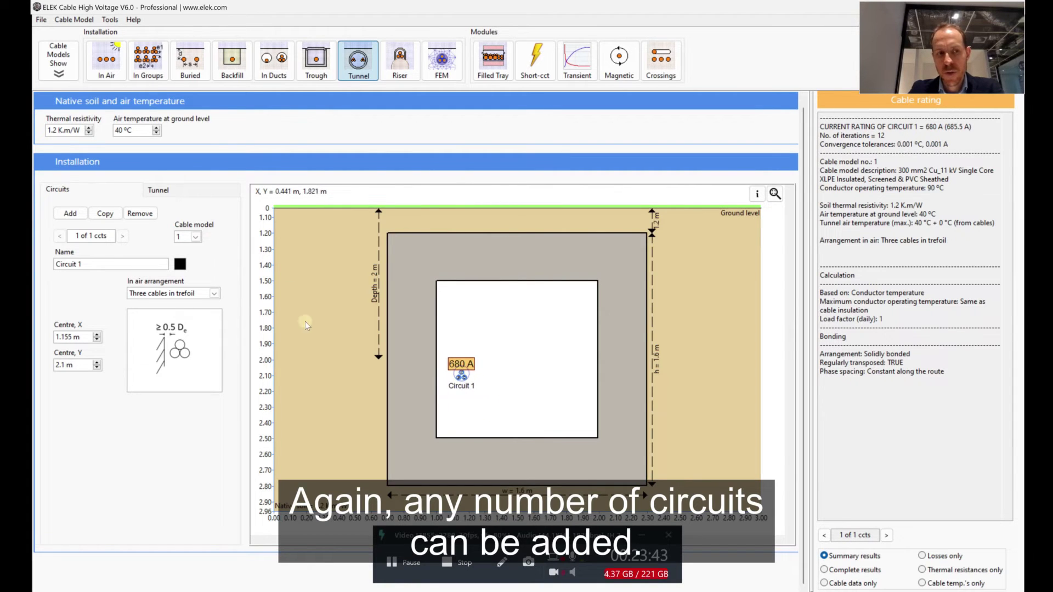
left_click(105, 214)
left_click_drag(464, 378, 482, 406)
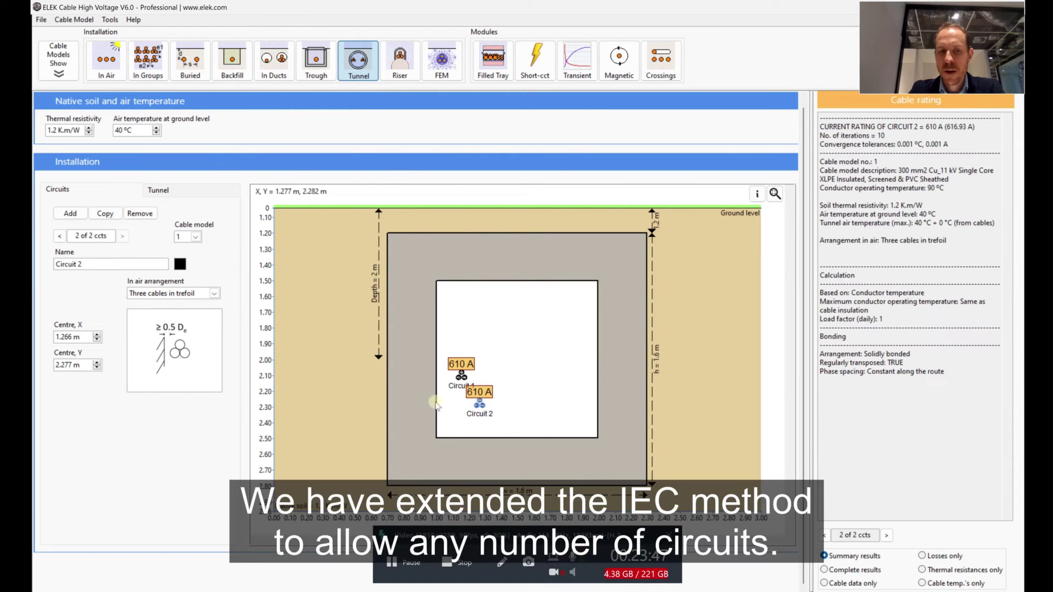
Copy Circuit 1 in the tunnel and place the copy above it at about X 1.27 m, Y 1.839 m
left_click(462, 377)
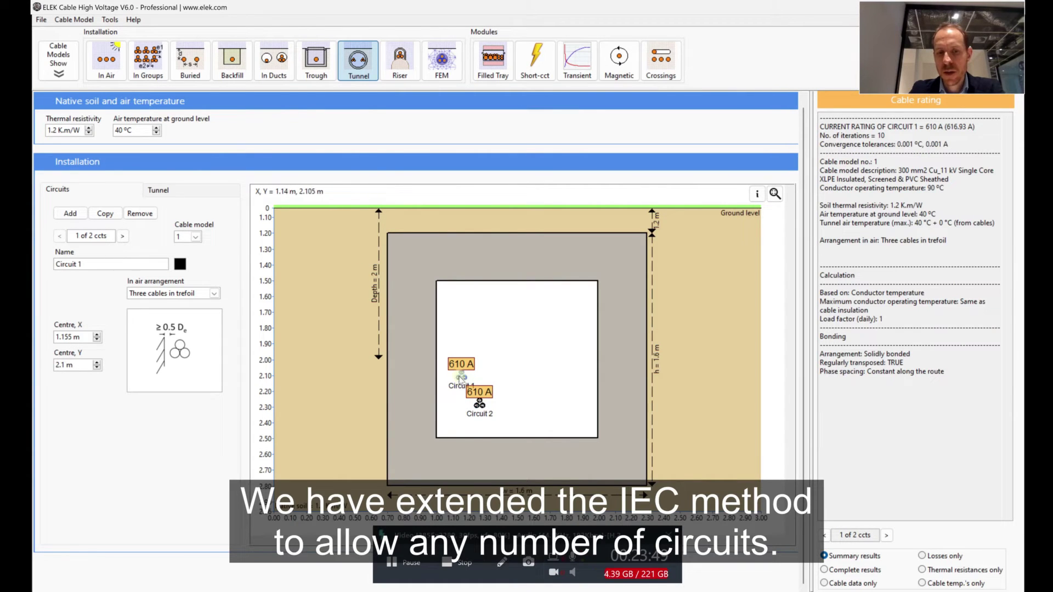
left_click(105, 213)
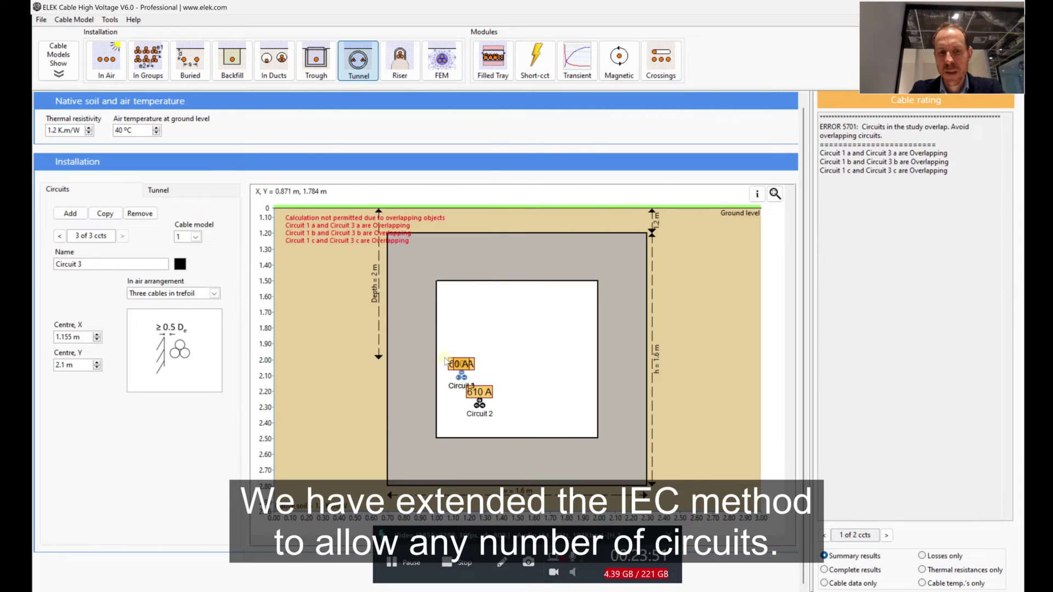
left_click_drag(465, 372, 492, 331)
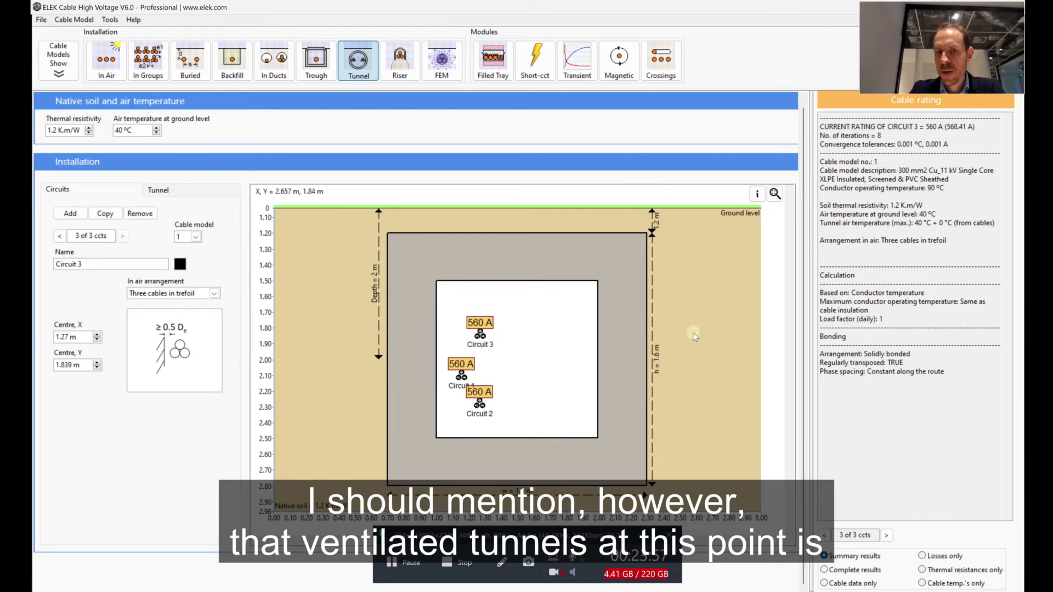
left_click(640, 320)
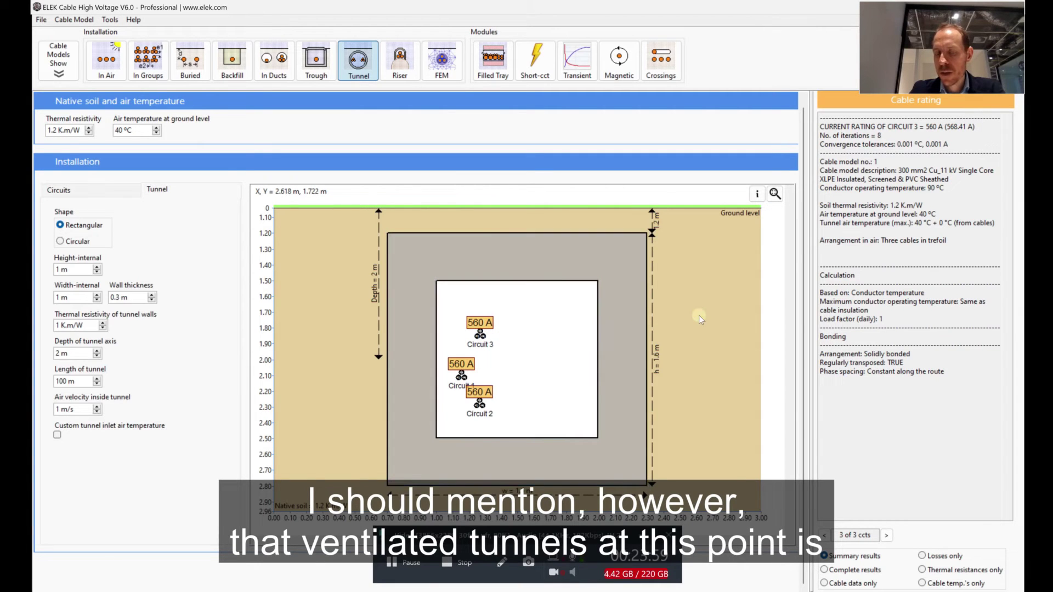
Copy Circuit 3 and place the copy at about X 1.542 m, Y 2.196 m inside the tunnel
left_click(482, 339)
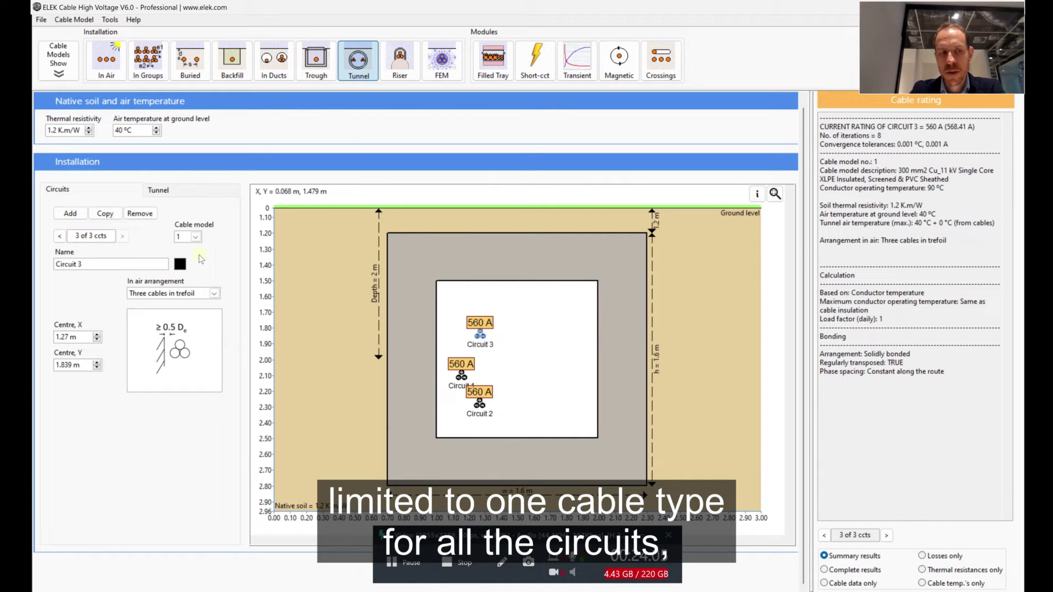
left_click(104, 214)
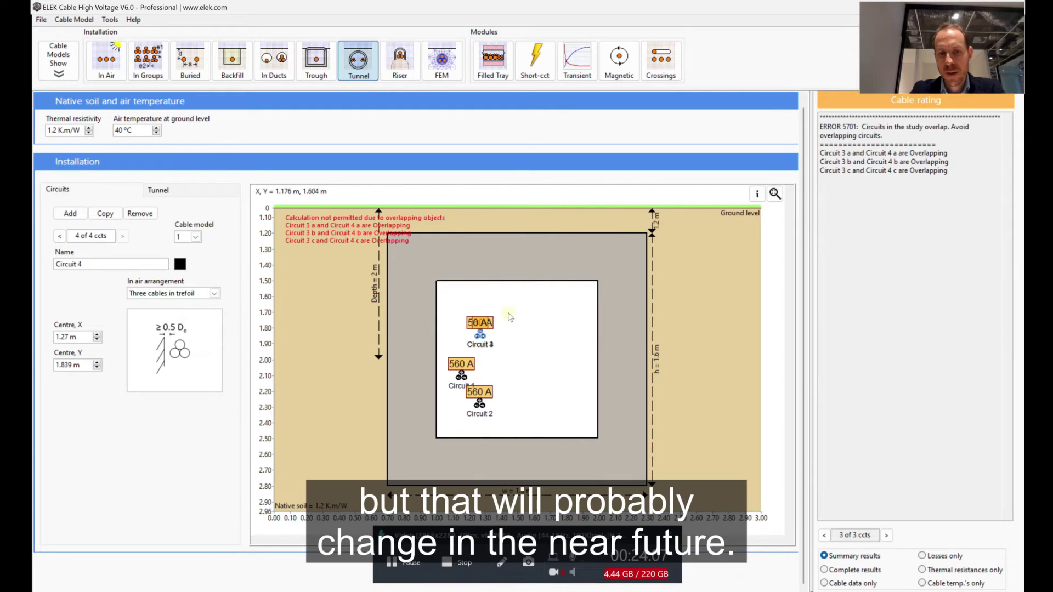
left_click_drag(481, 337, 525, 393)
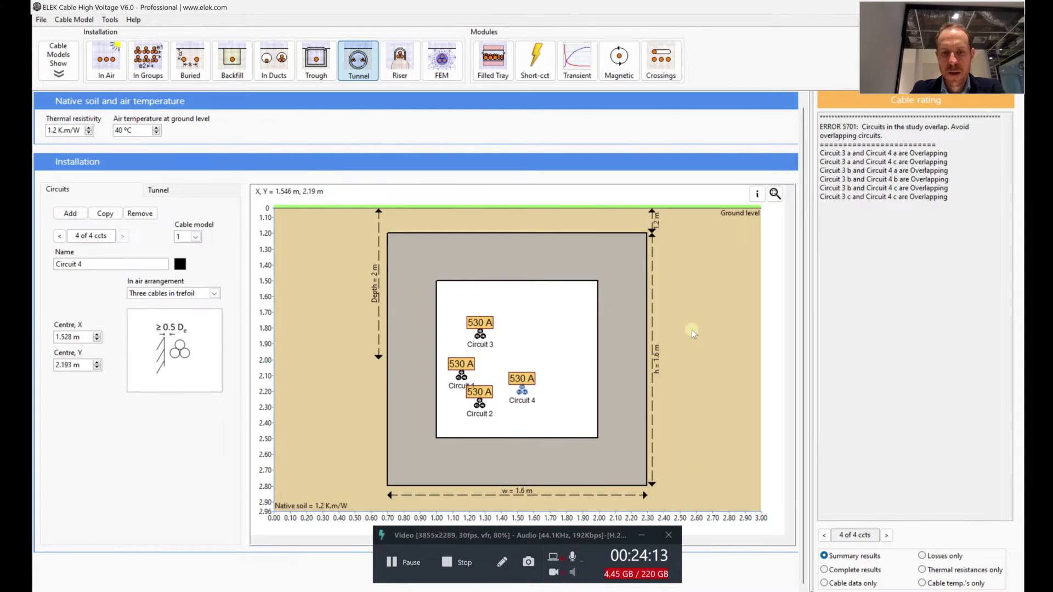
Change the tunnel shape from rectangular to circular and select the tunnel in the drawing
left_click(158, 189)
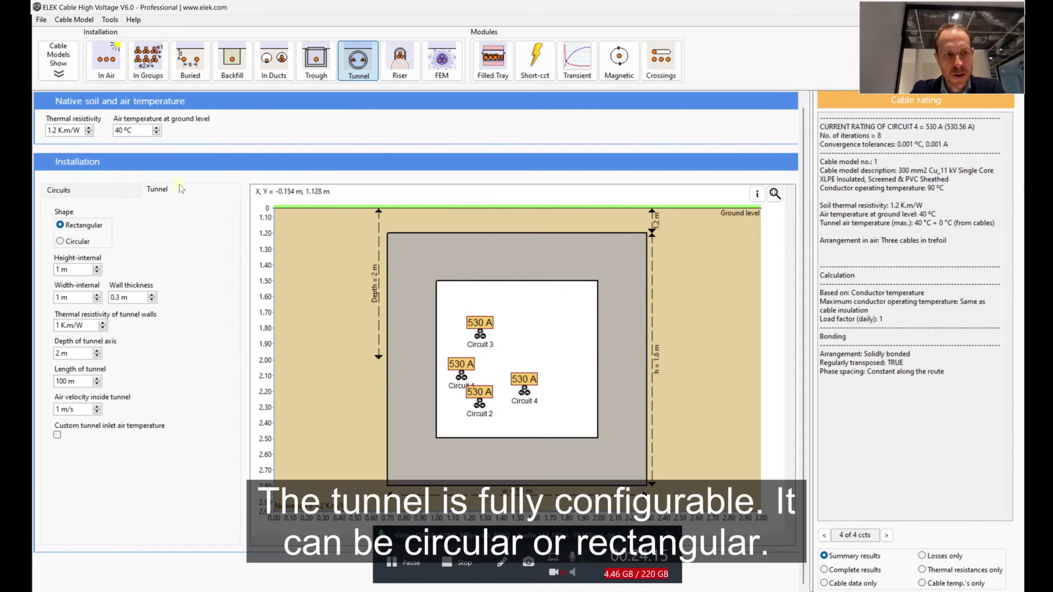
left_click(78, 243)
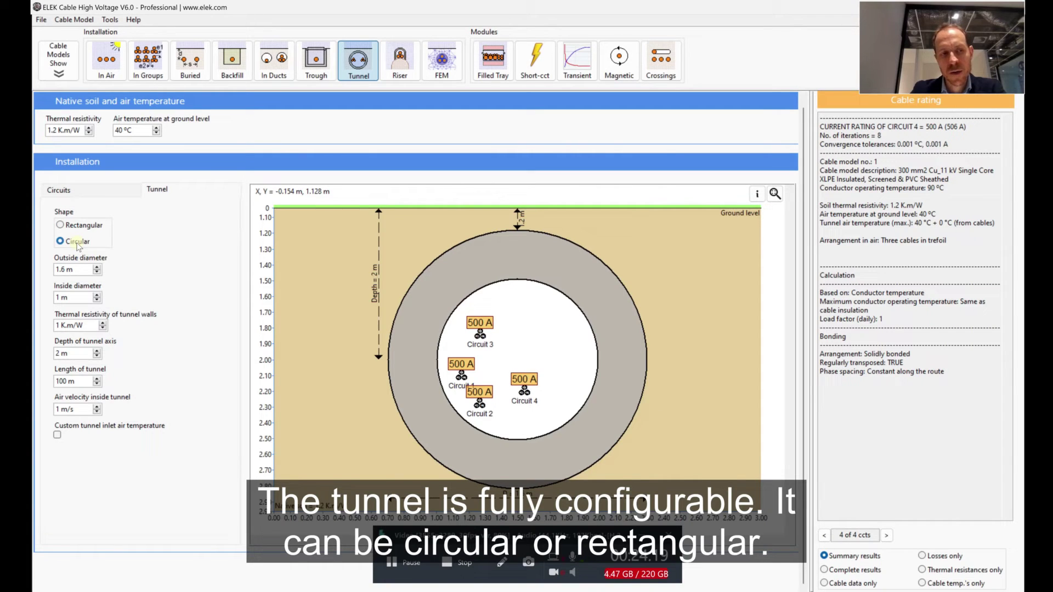
left_click(445, 422)
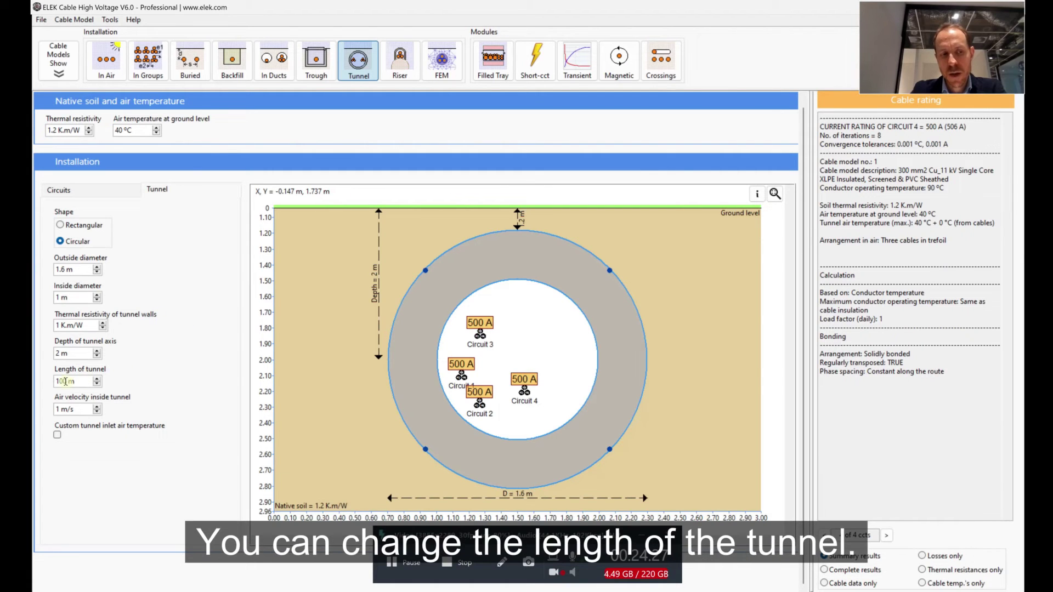
Review the tunnel's length and air velocity settings, then return to the circuit settings
left_click(67, 382)
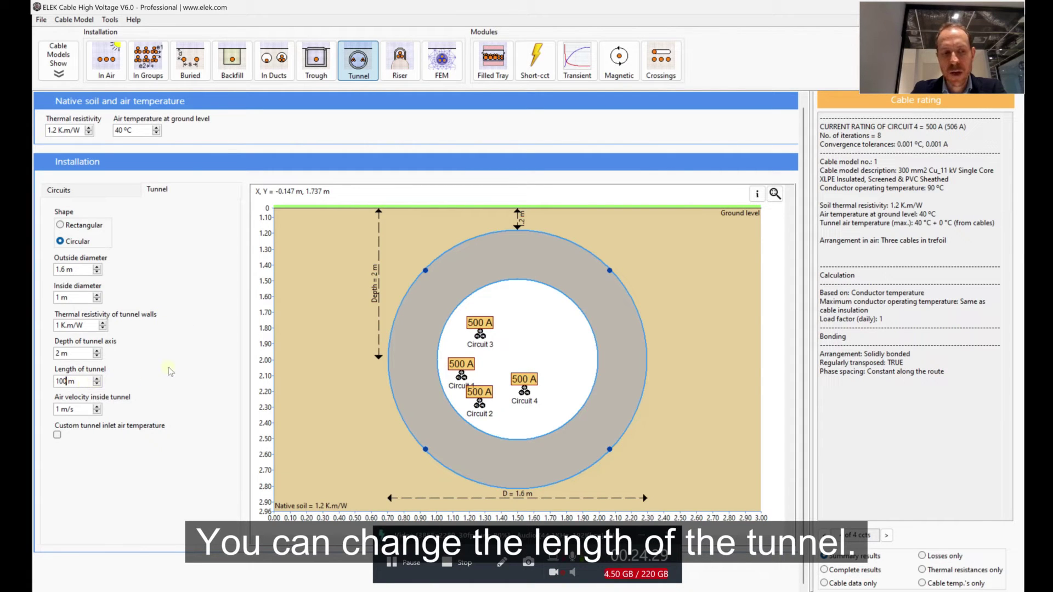
left_click(87, 409)
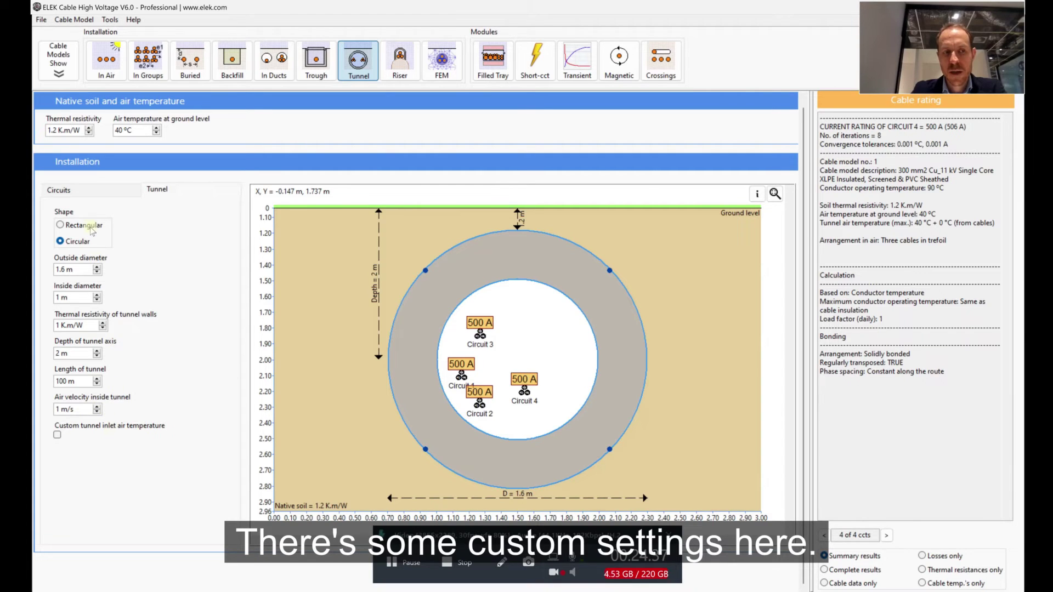
left_click(94, 193)
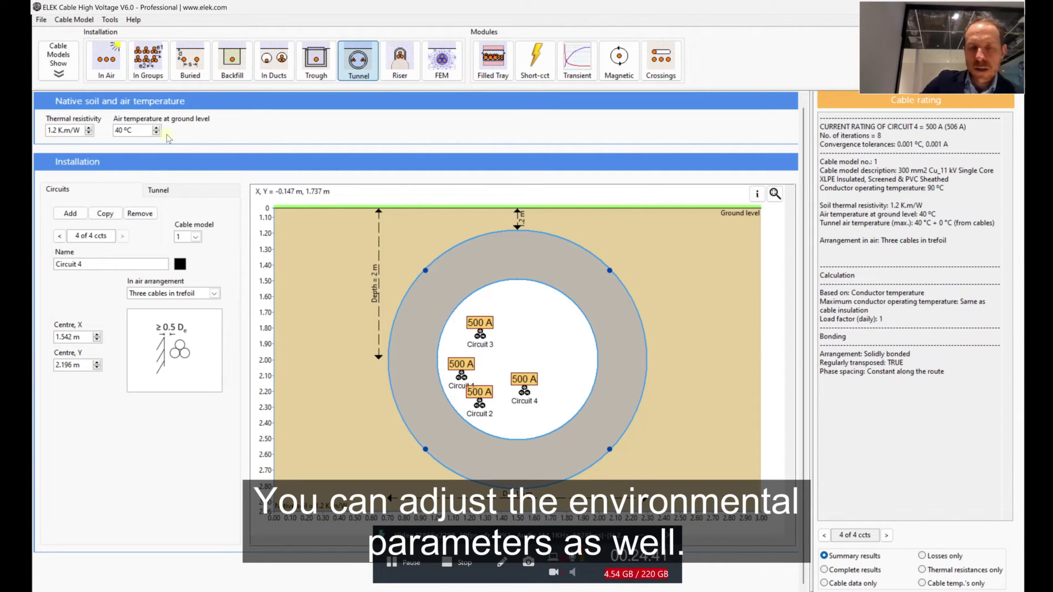
left_click(638, 261)
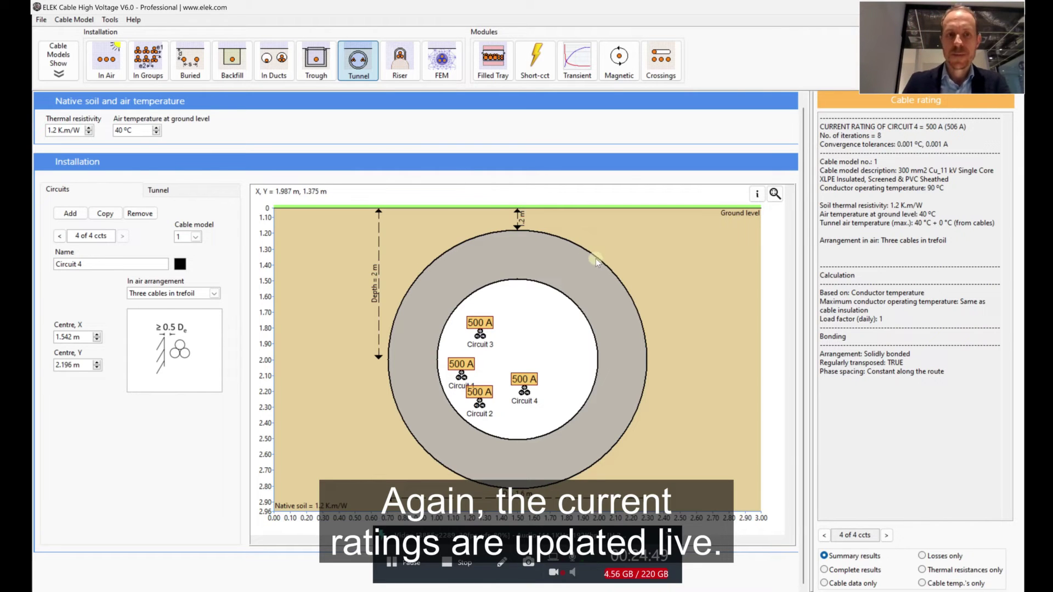
Switch to the riser installation, try the combined single-core riser open at both ends, and choose the combined single-core J/I-tube
left_click(409, 71)
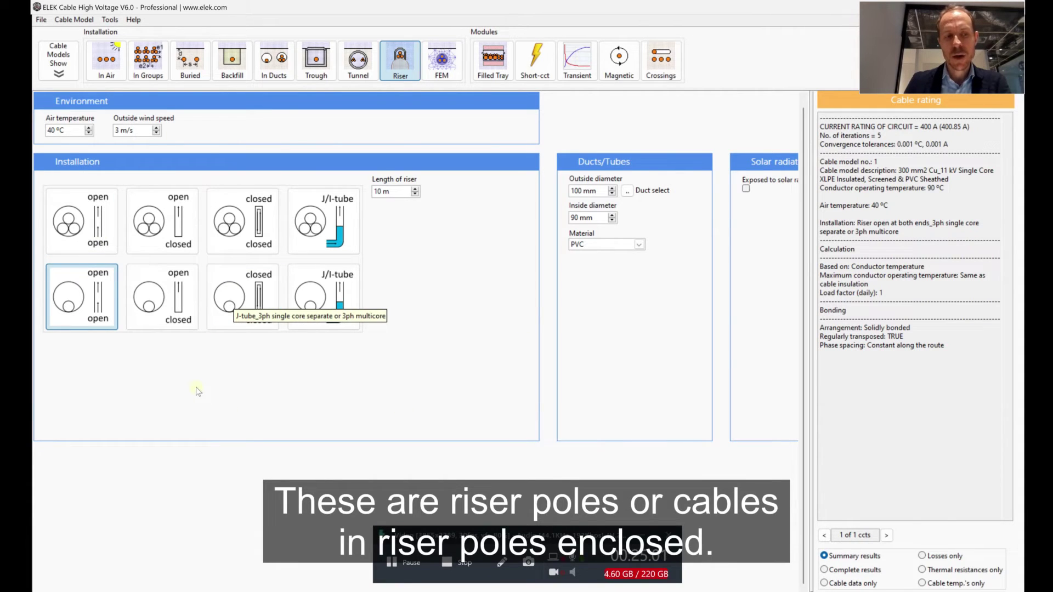
left_click(96, 225)
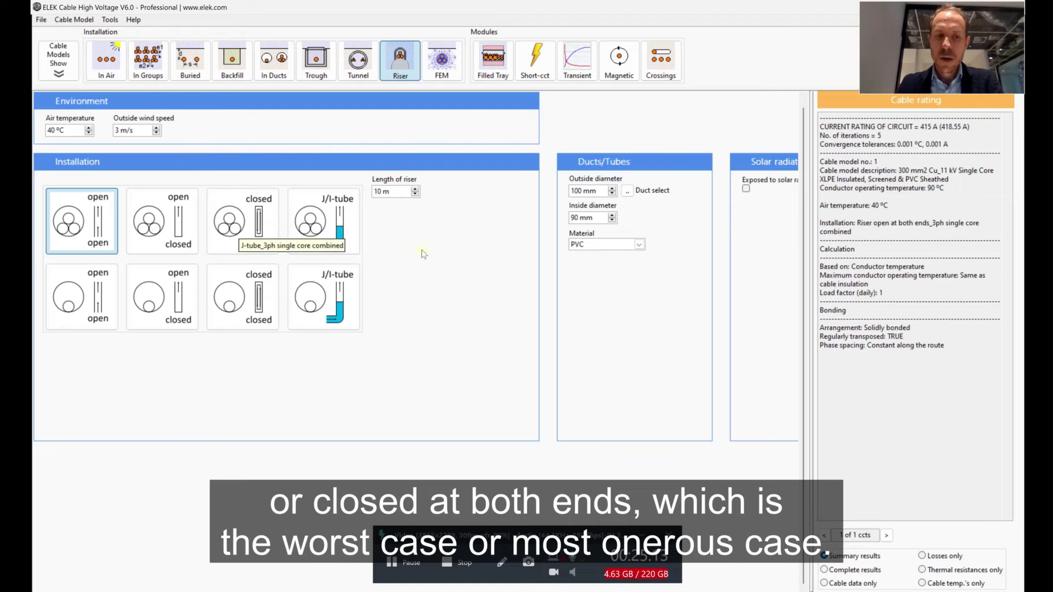
left_click(353, 227)
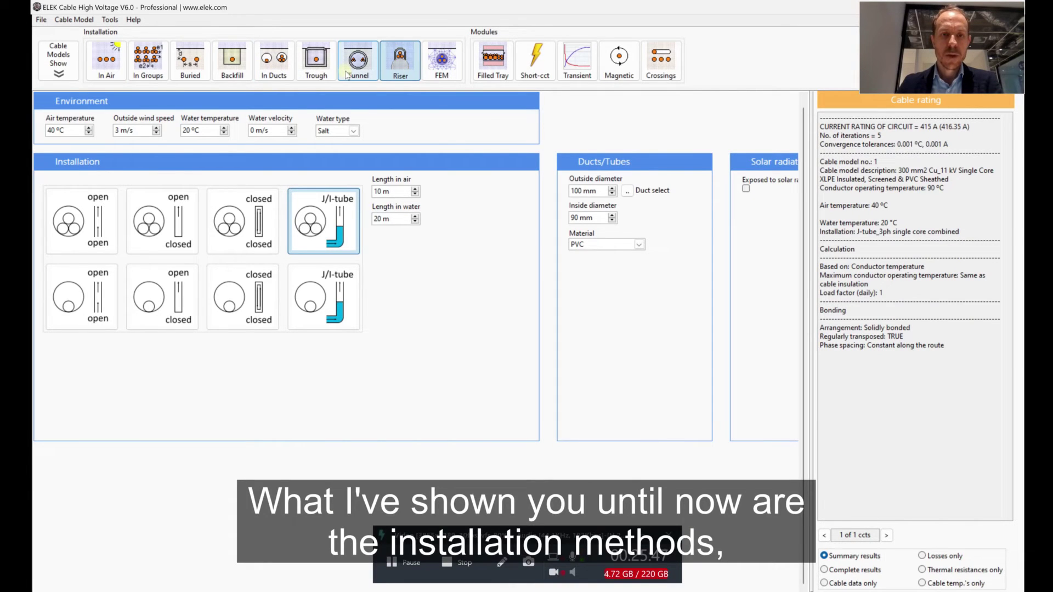
Switch to the FEM installation, copy Circuit 1 and place the copy beside it at about X 0.61 m, Y 0.471 m
left_click(450, 77)
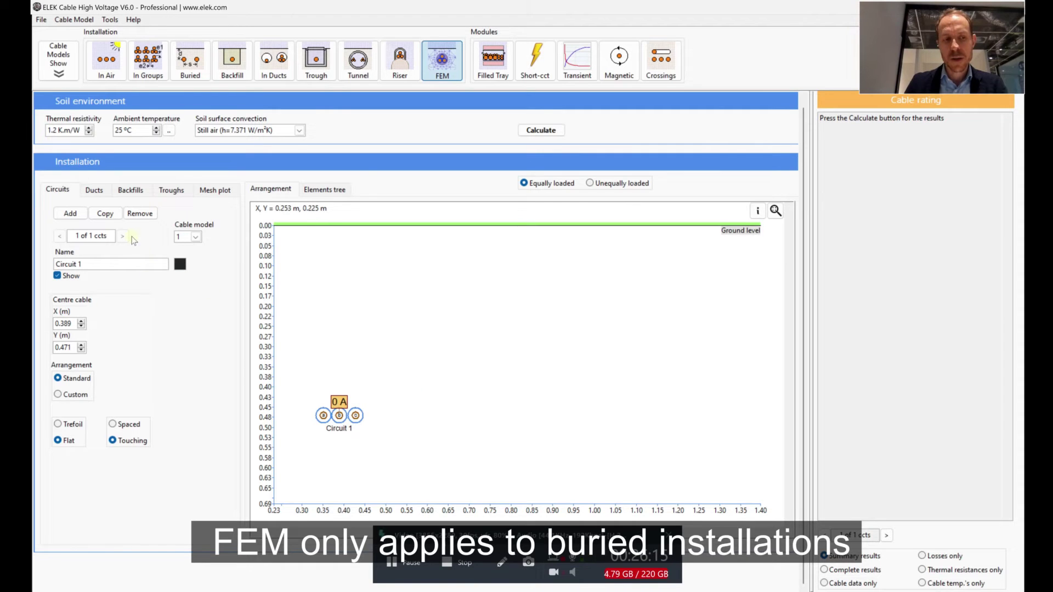
left_click(104, 215)
left_click_drag(345, 417, 431, 417)
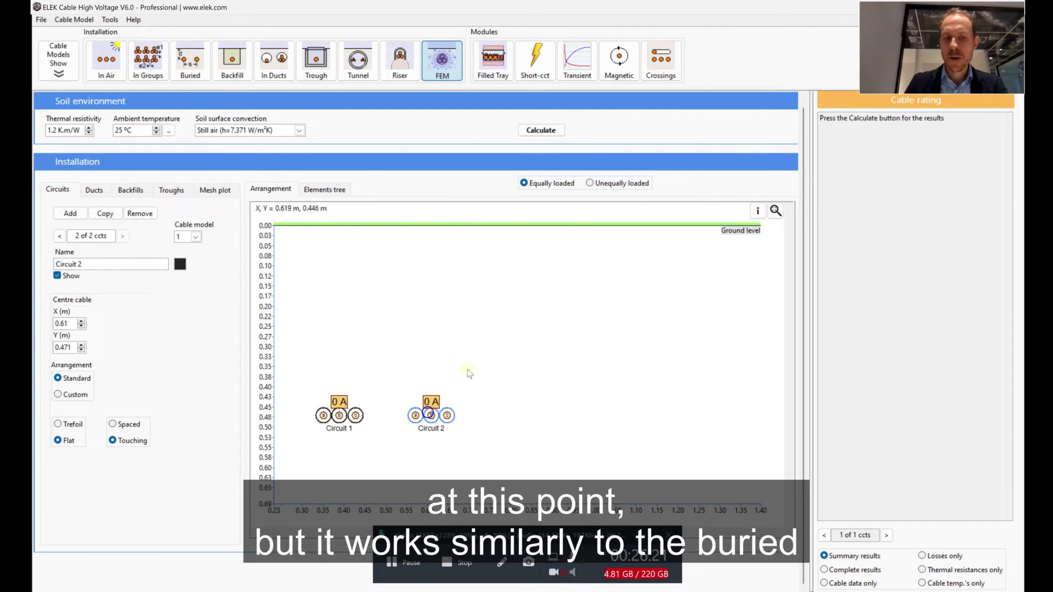
left_click(480, 361)
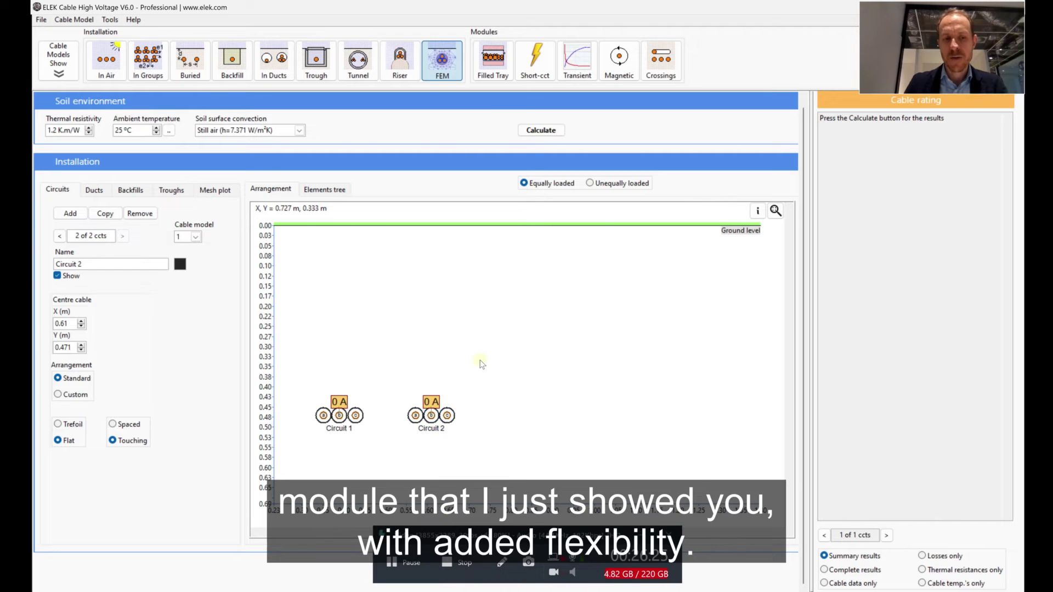
Add a backfill around both circuits, about 0.55 m wide and 0.341 m high, centred at about X 0.523 m, Y 0.482 m
left_click(131, 191)
left_click(71, 213)
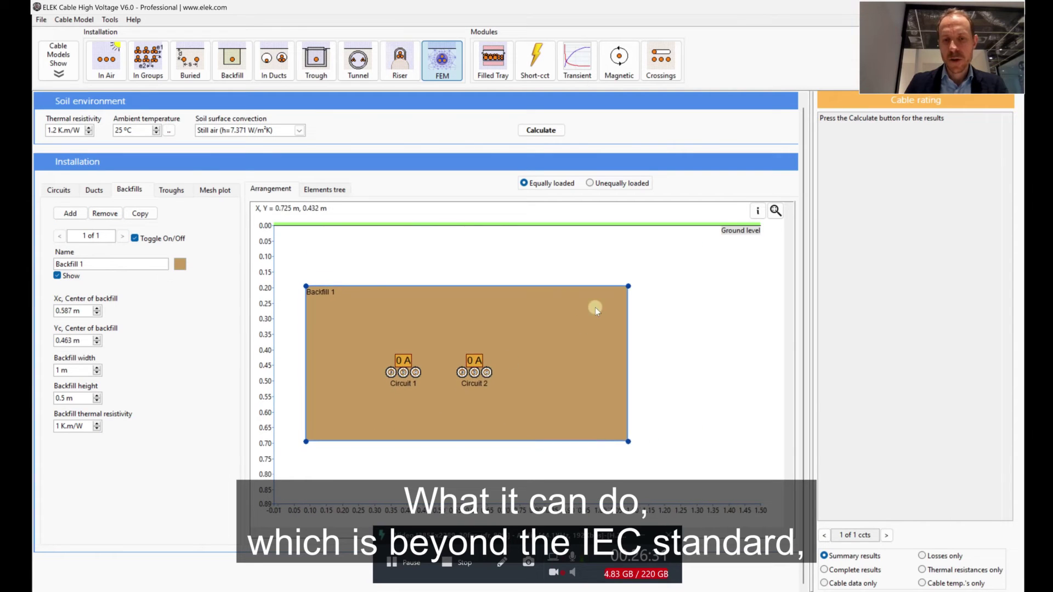
left_click_drag(618, 293, 514, 307)
left_click_drag(459, 328, 488, 334)
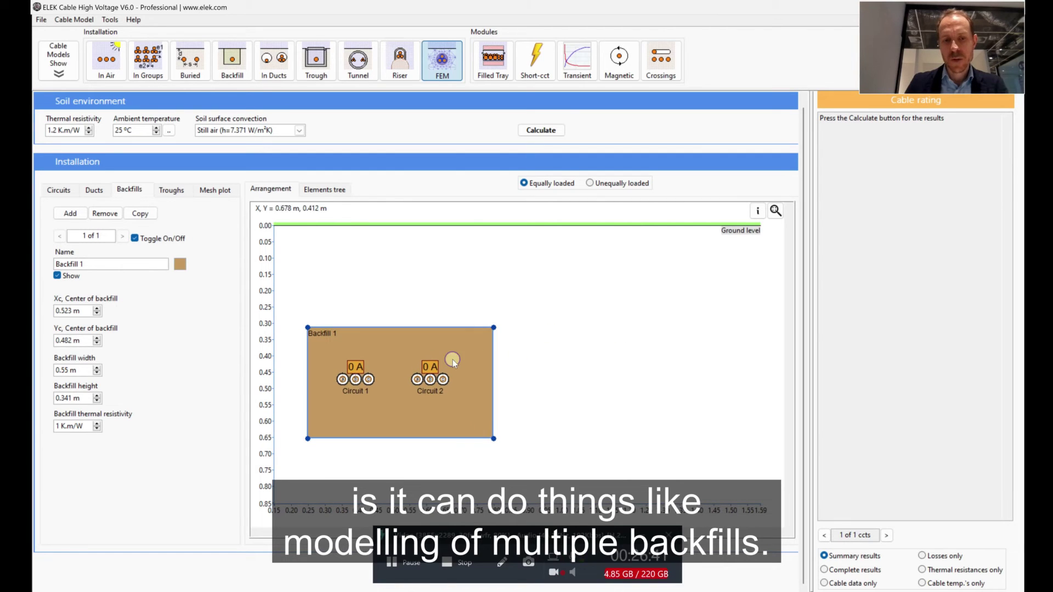
Duplicate the backfill with its two circuits and place the copy alongside, with Circuit 3 at about X 1.145 m, Y 0.472 m
left_click_drag(288, 304, 561, 461)
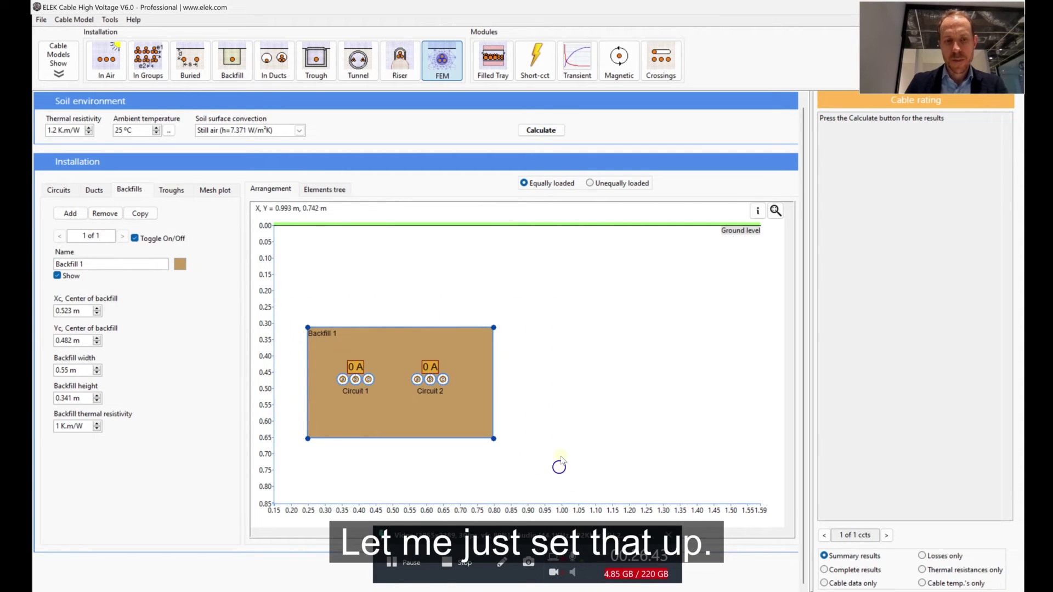
key("ctrl+c")
key("ctrl+v")
left_click_drag(545, 385, 662, 379)
left_click_drag(669, 373, 702, 372)
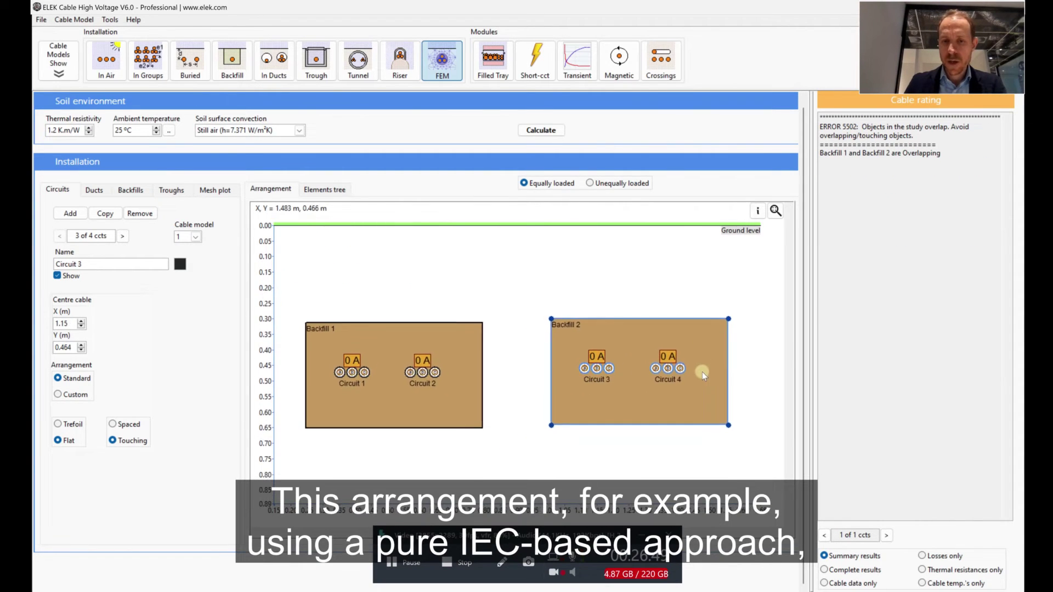
left_click(680, 293)
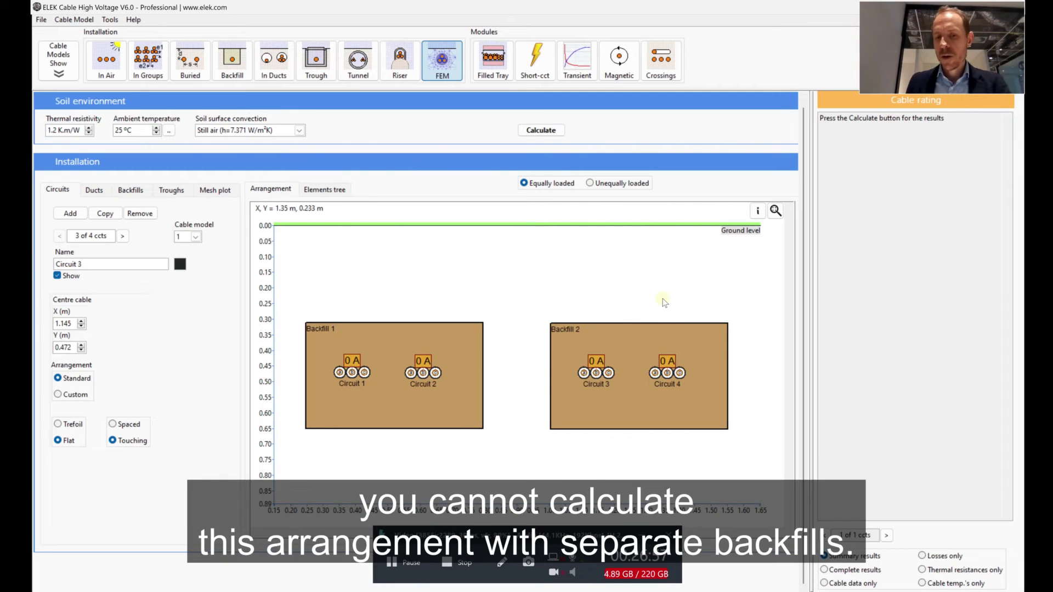
Run the finite element calculation with equally loaded circuits and examine the mesh plot around the first backfill up close
left_click(531, 132)
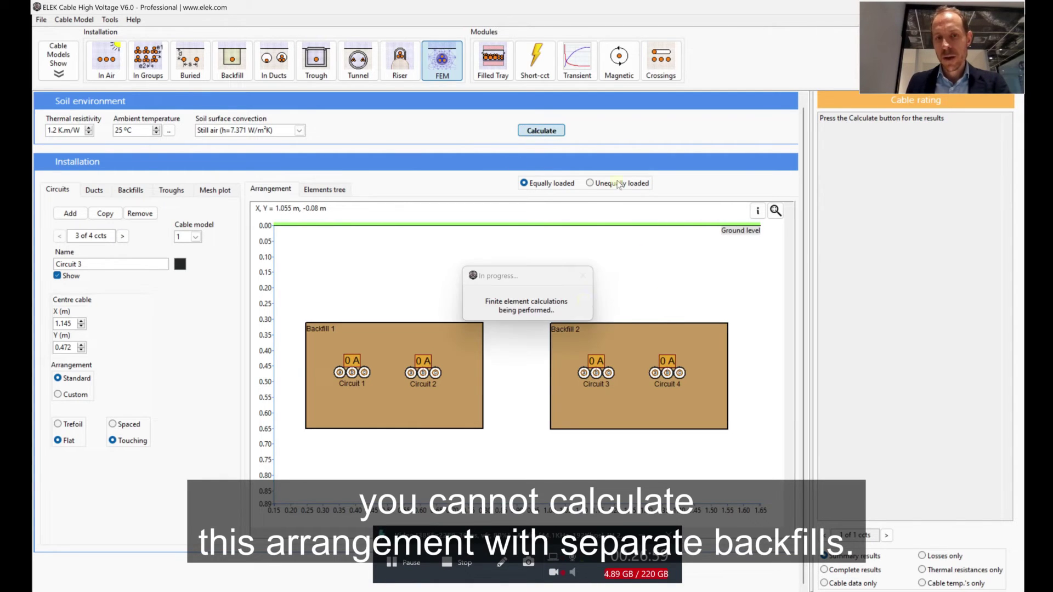
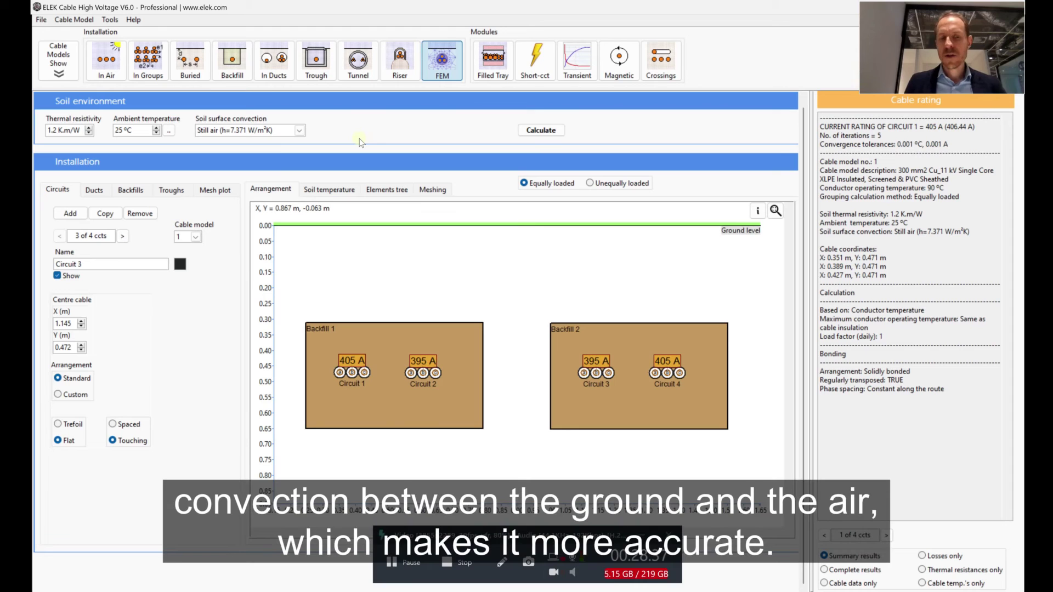
left_click(443, 193)
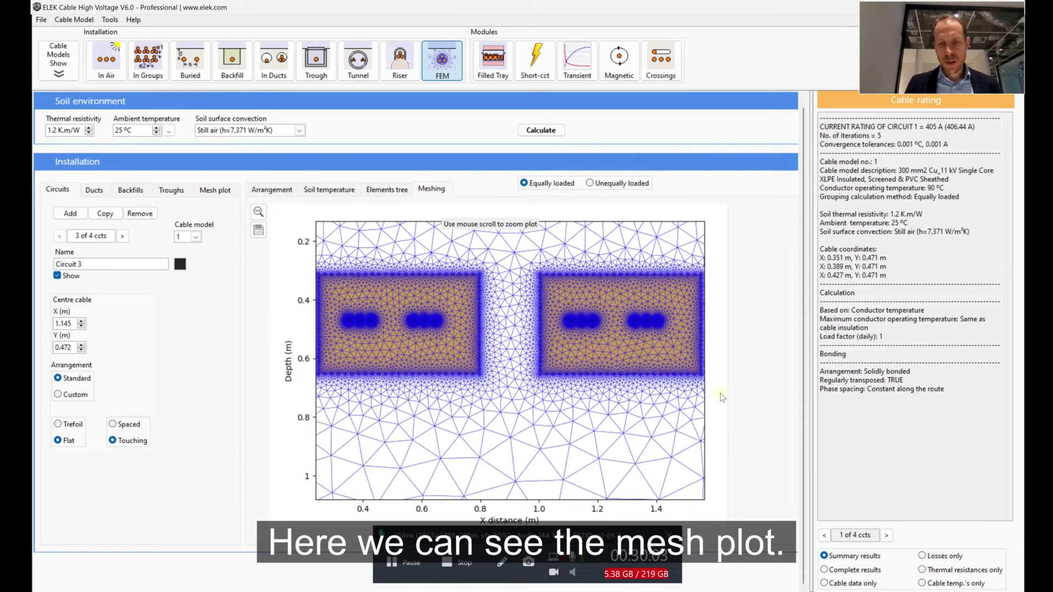
scroll(664, 327, "down", 2)
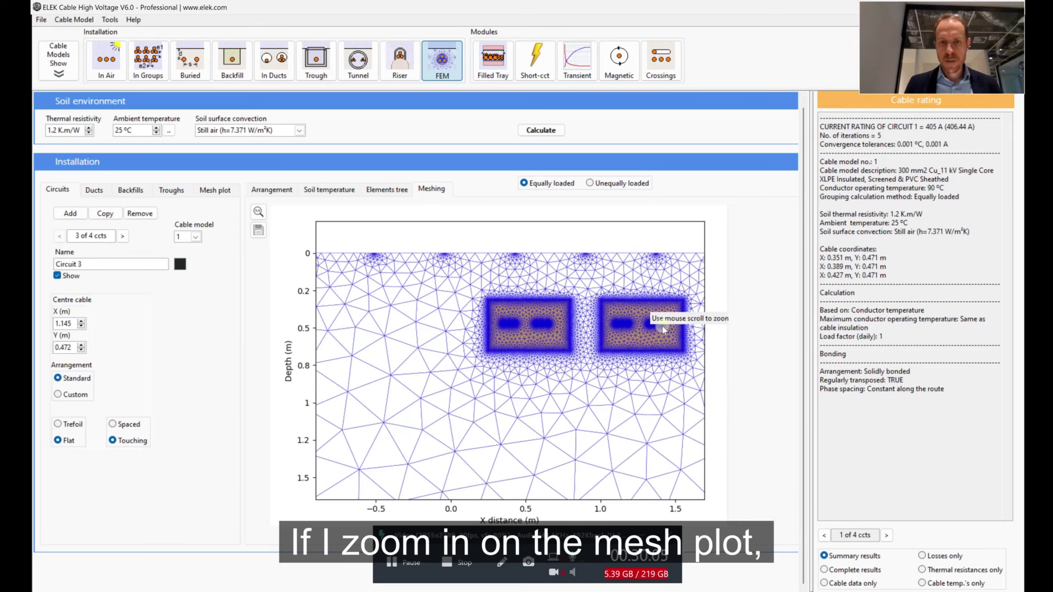
scroll(542, 321, "up", 3)
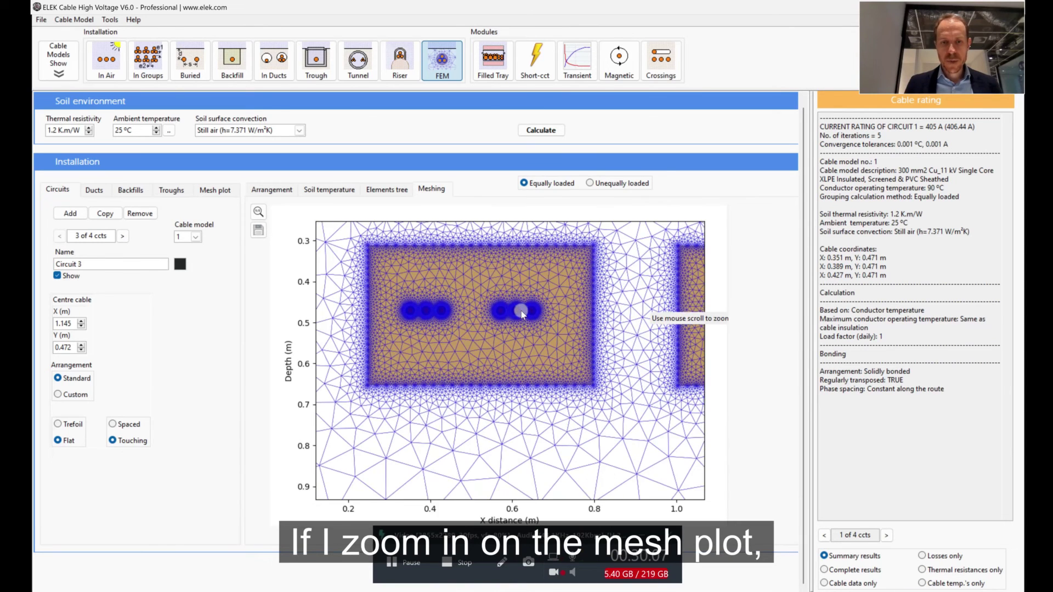
Examine the finite element mesh of Circuit 2 up close, down to the individual conductor, insulation and sheath layers
scroll(524, 310, "up", 5)
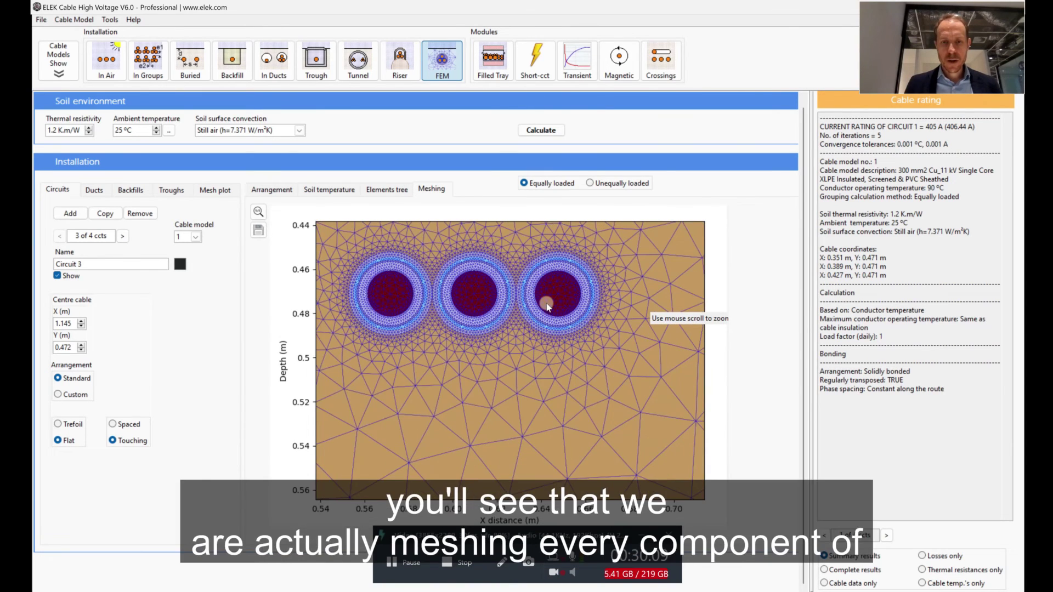
scroll(547, 307, "up", 2)
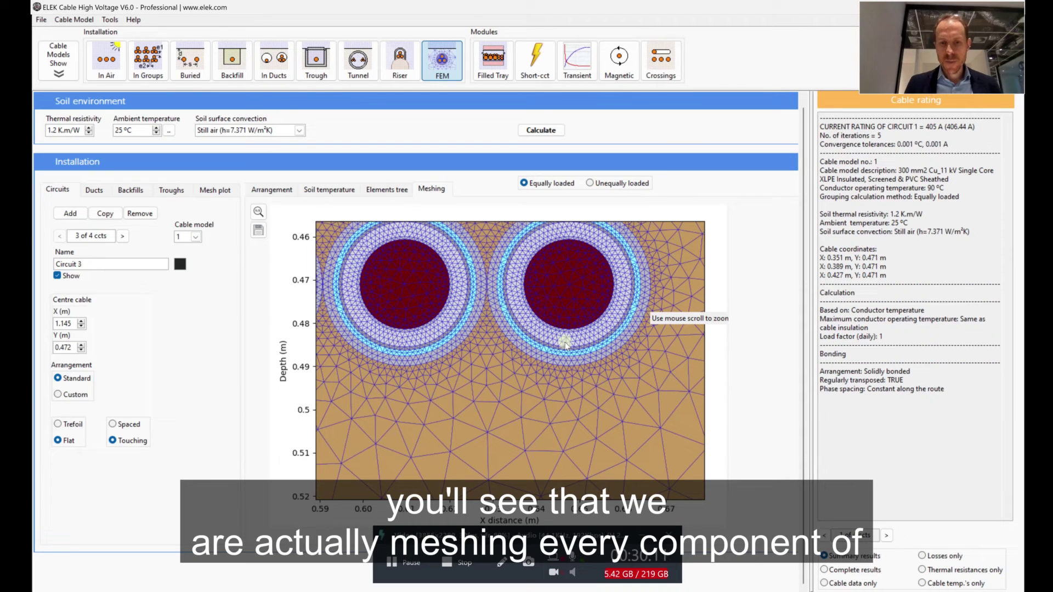
scroll(565, 343, "up", 3)
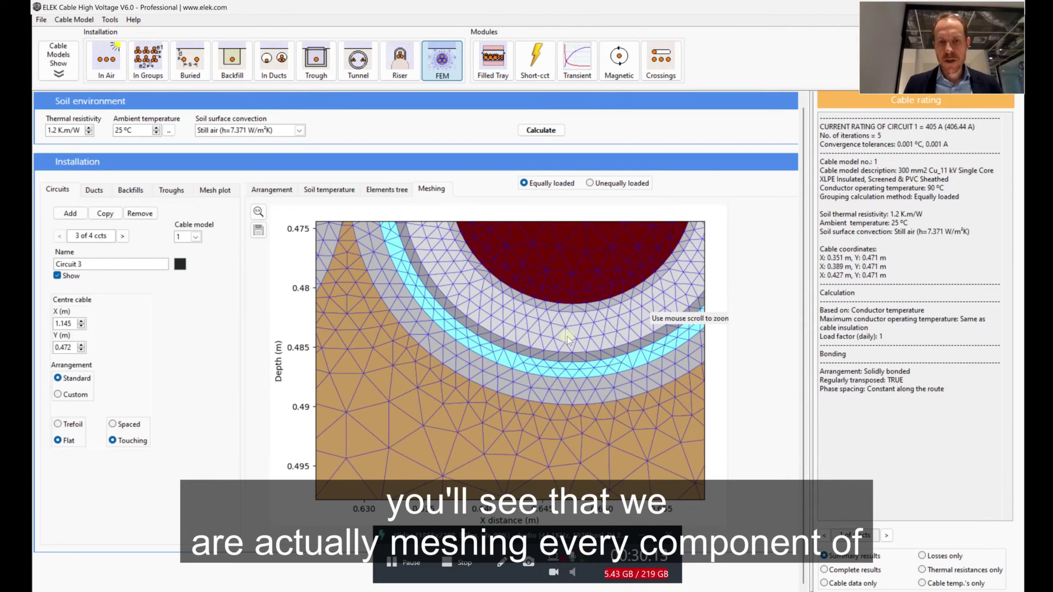
scroll(578, 284, "up", 1)
scroll(570, 312, "down", 1)
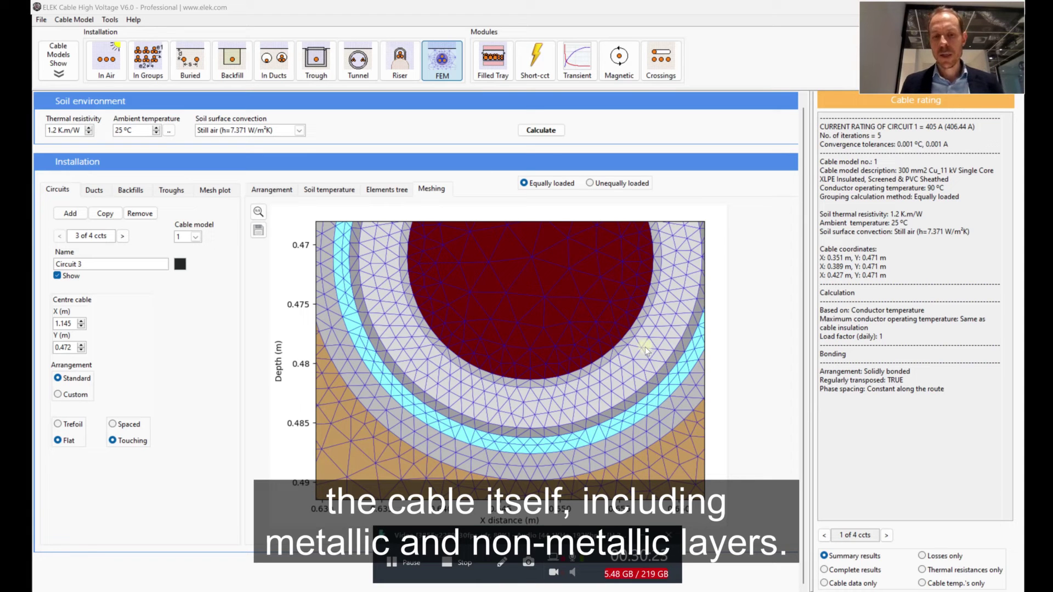
Examine the mesh across the backfills and the surrounding soil up to ground level
scroll(646, 349, "down", 3)
scroll(644, 350, "down", 2)
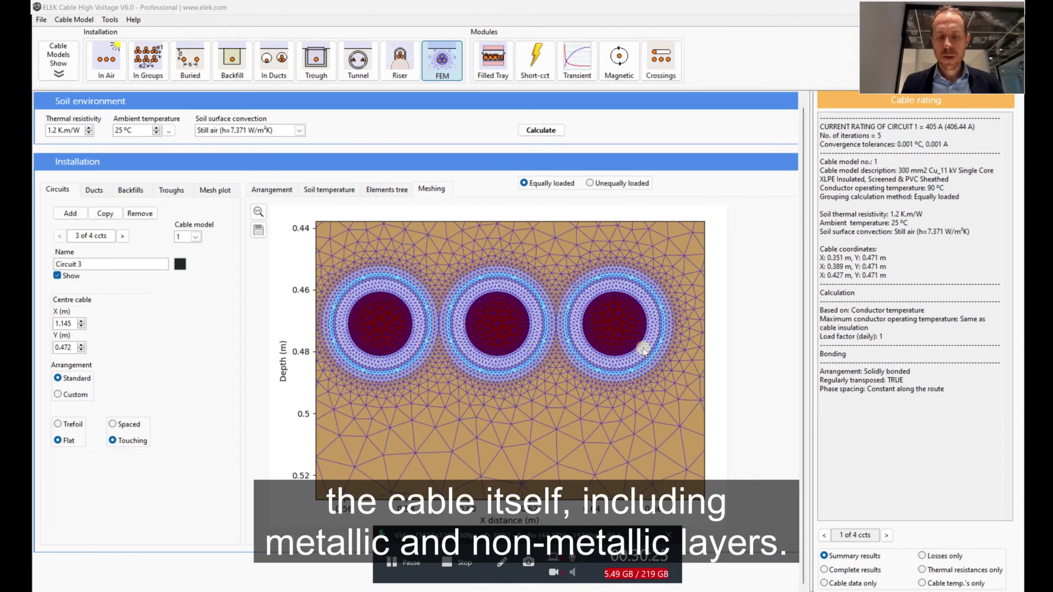
scroll(643, 350, "down", 2)
scroll(644, 351, "down", 2)
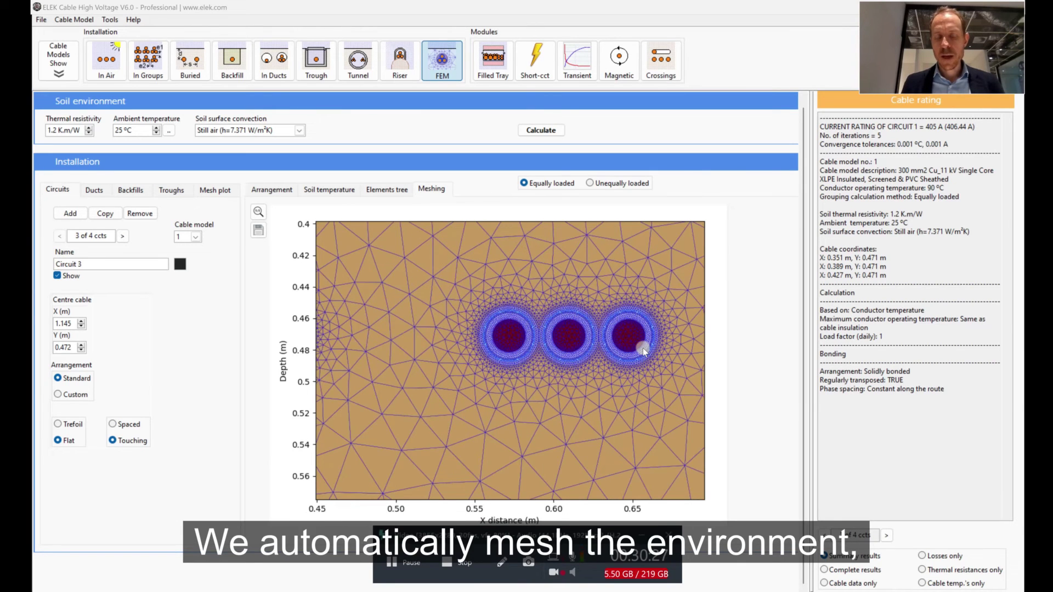
scroll(642, 350, "down", 1)
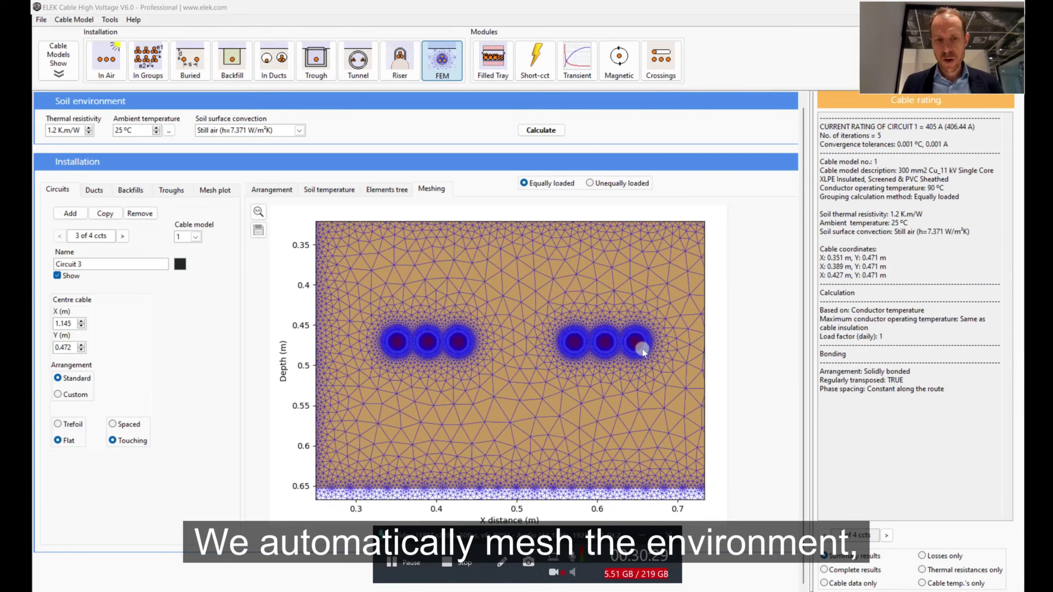
scroll(642, 350, "down", 2)
scroll(619, 375, "down", 1)
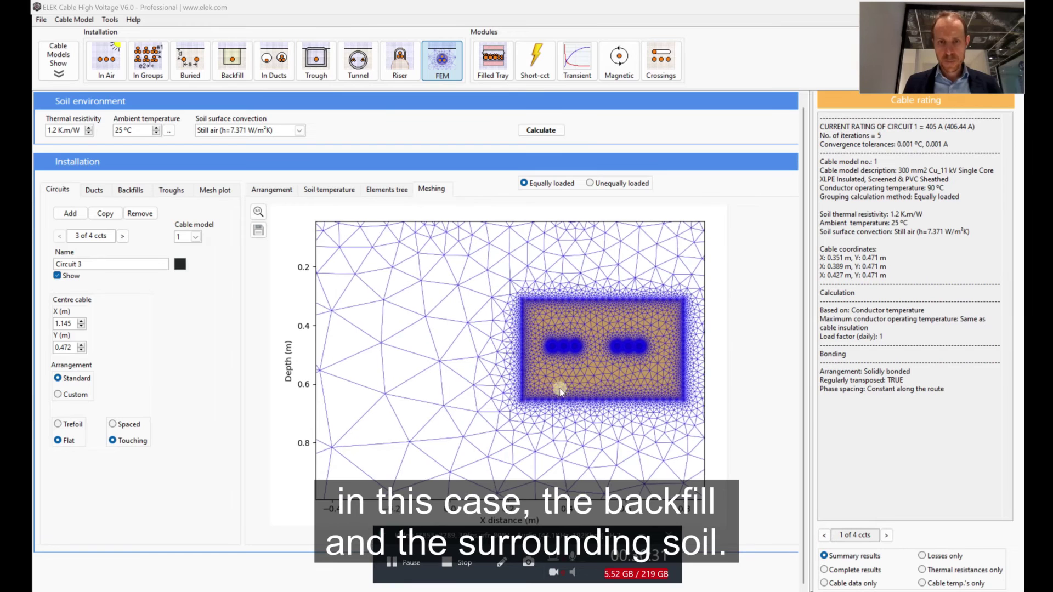
scroll(543, 392, "down", 2)
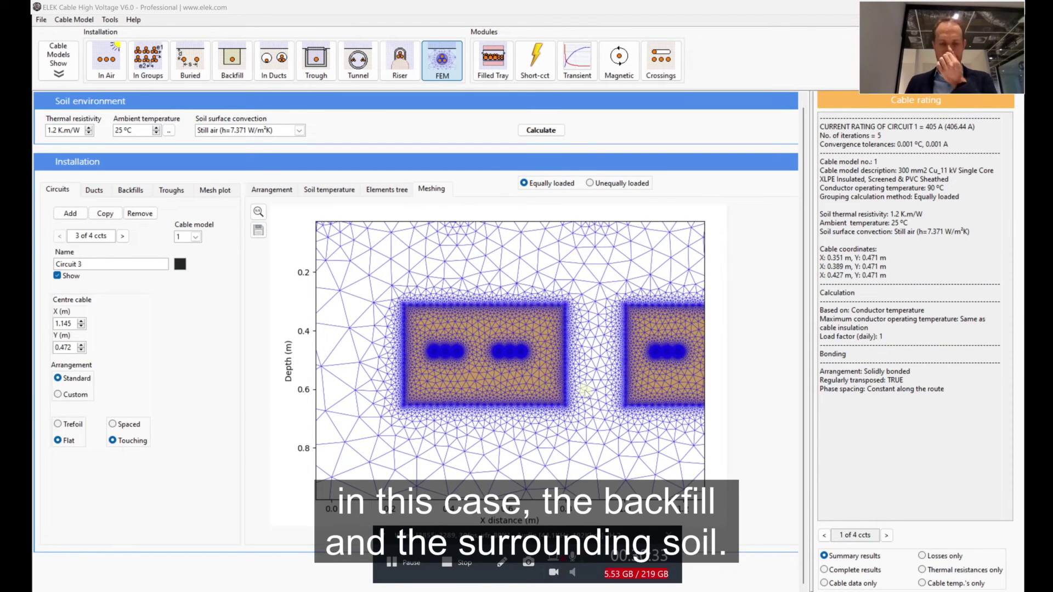
scroll(631, 365, "down", 1)
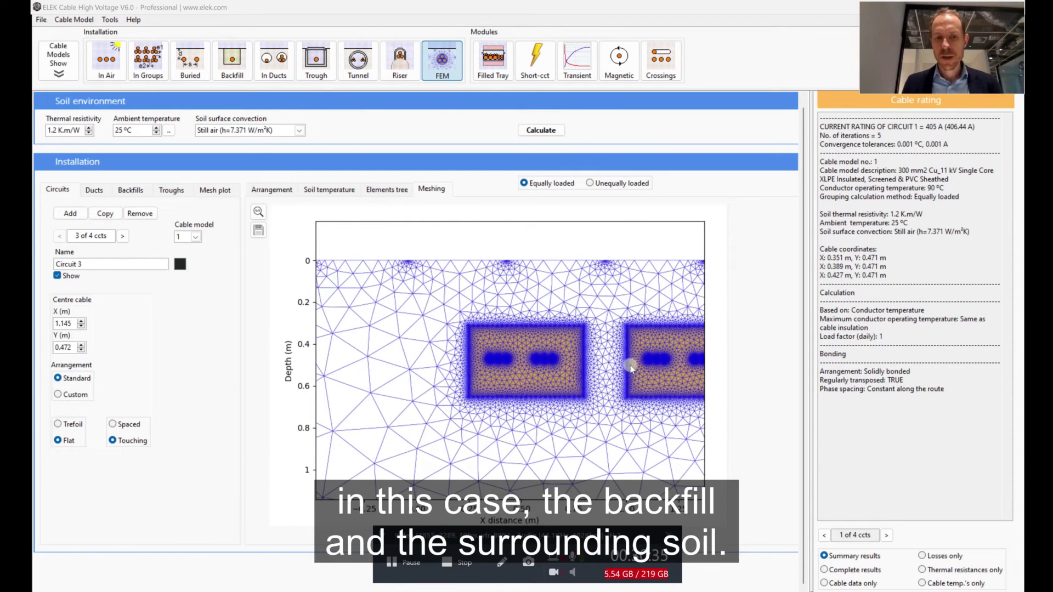
scroll(630, 365, "down", 1)
scroll(606, 365, "up", 3)
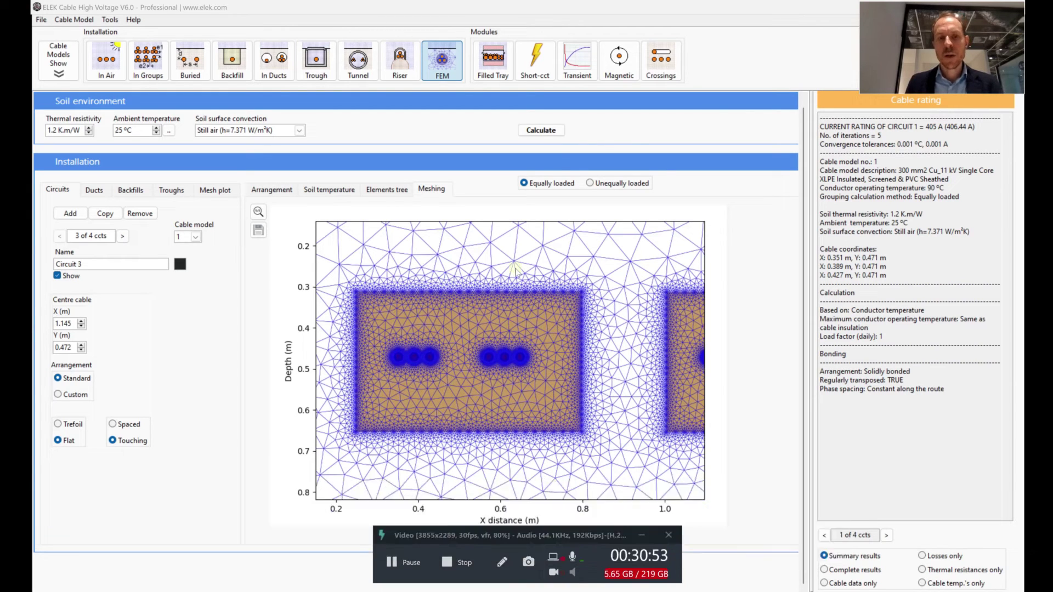
Review the soil temperature isotherms around both backfills and the elements tree of the model
left_click(336, 191)
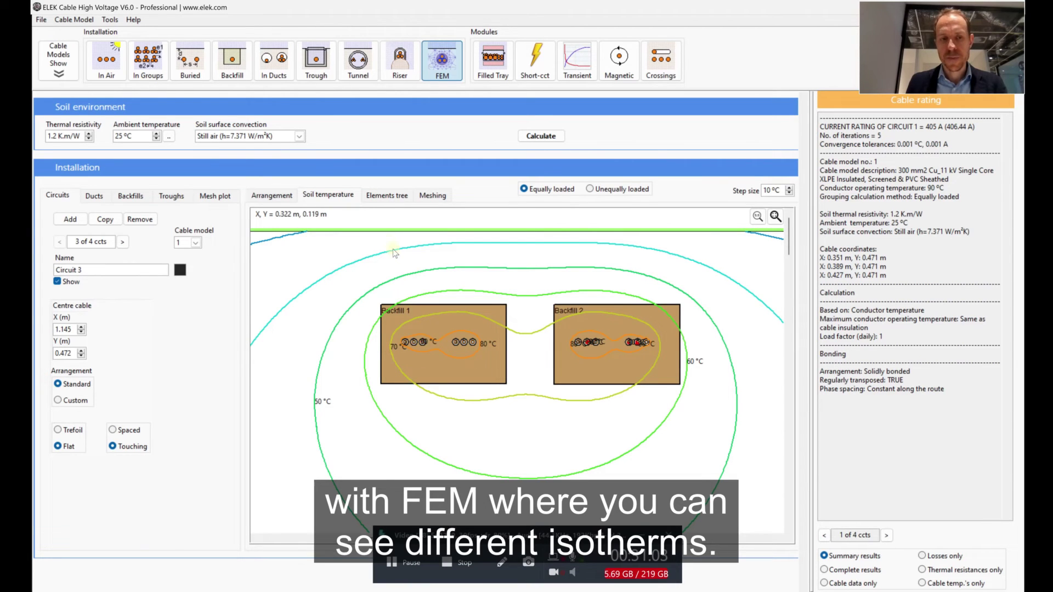
left_click(385, 197)
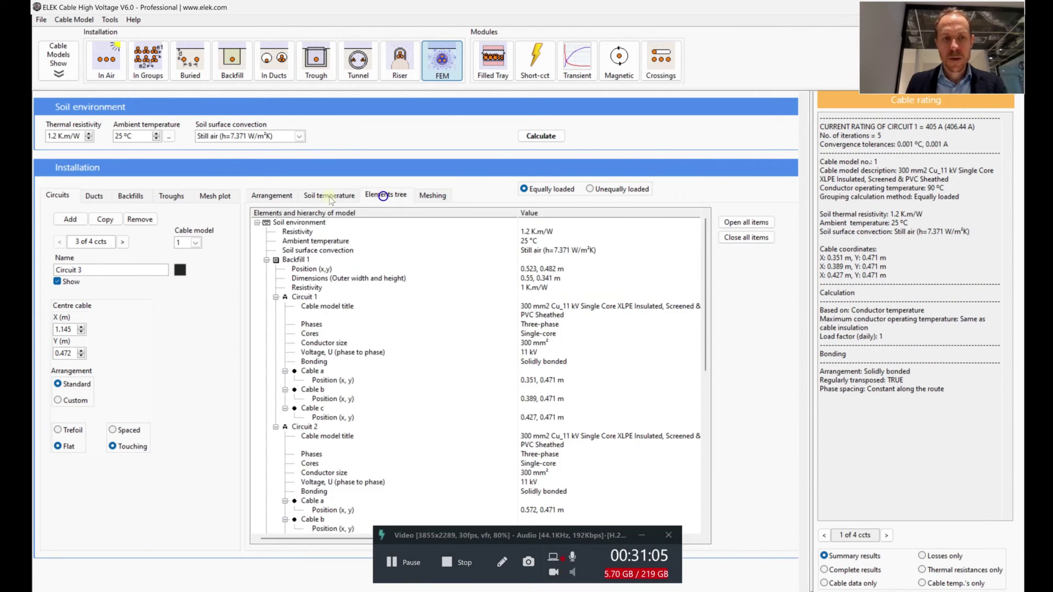
Return to the arrangement drawing and shift Circuit 3 to about X 1.183 m, Y 0.468 m inside Backfill 2
left_click(263, 195)
left_click(596, 379)
left_click_drag(596, 379, 608, 378)
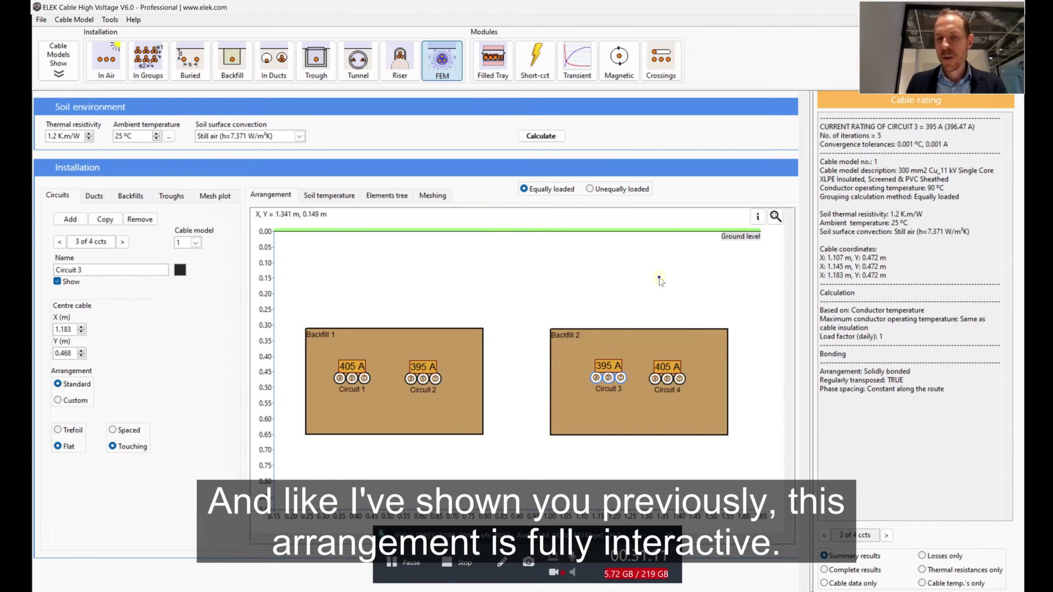
Try placing a copy of Backfill 1 above the original at about X 0.604 m, Y 0.171 m, and delete the copy
left_click(429, 350)
key("ctrl+c")
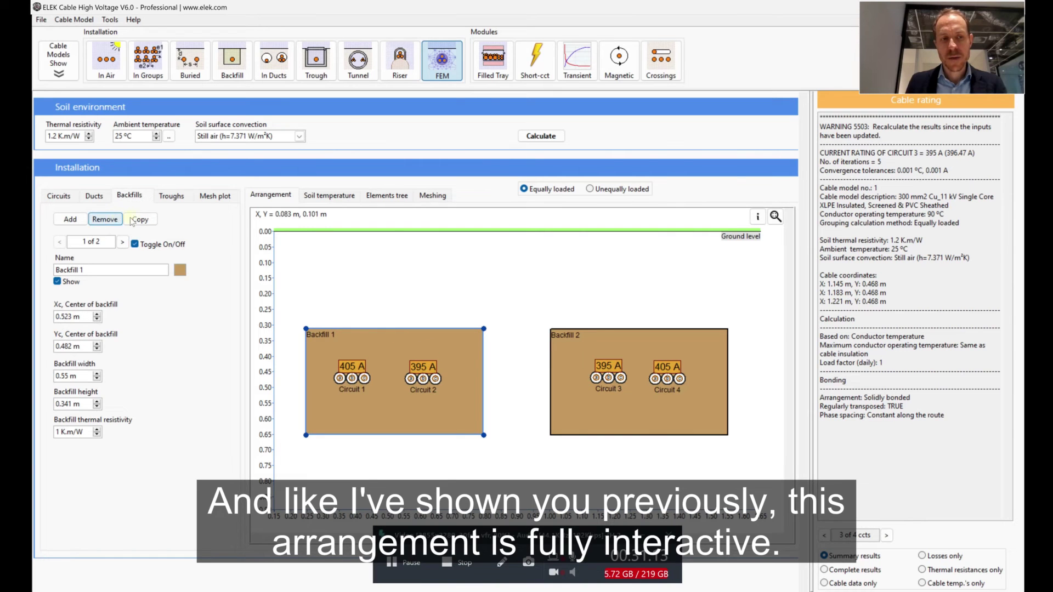
key("ctrl+v")
left_click_drag(433, 347, 420, 229)
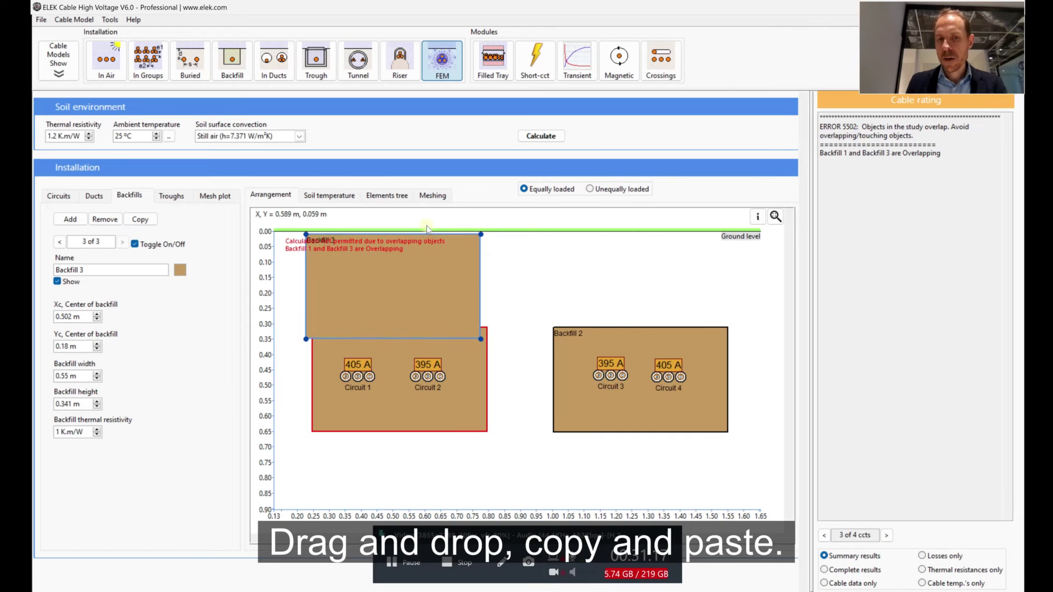
left_click_drag(462, 298, 528, 306)
left_click_drag(527, 303, 475, 225)
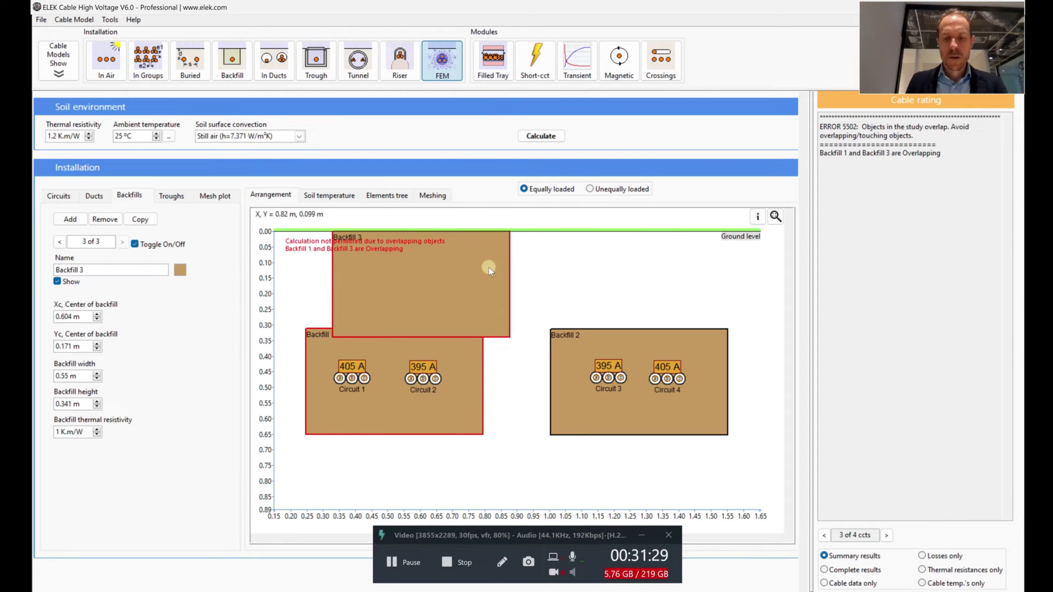
left_click(465, 278)
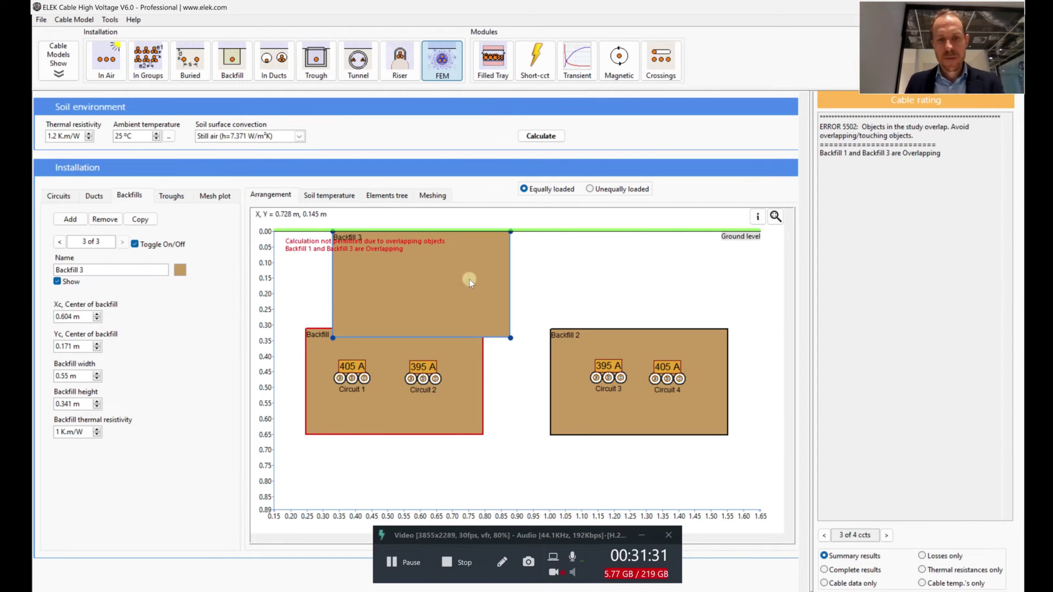
key("Delete")
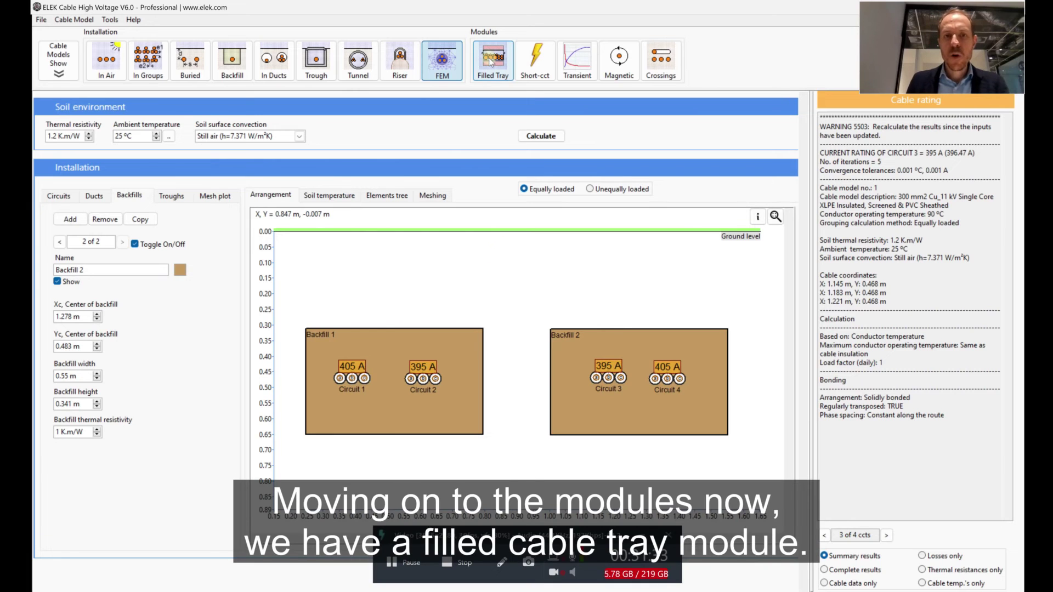
Open the Filled Tray module and calculate the permissible current rating with the default cable bundle and cable details
left_click(491, 62)
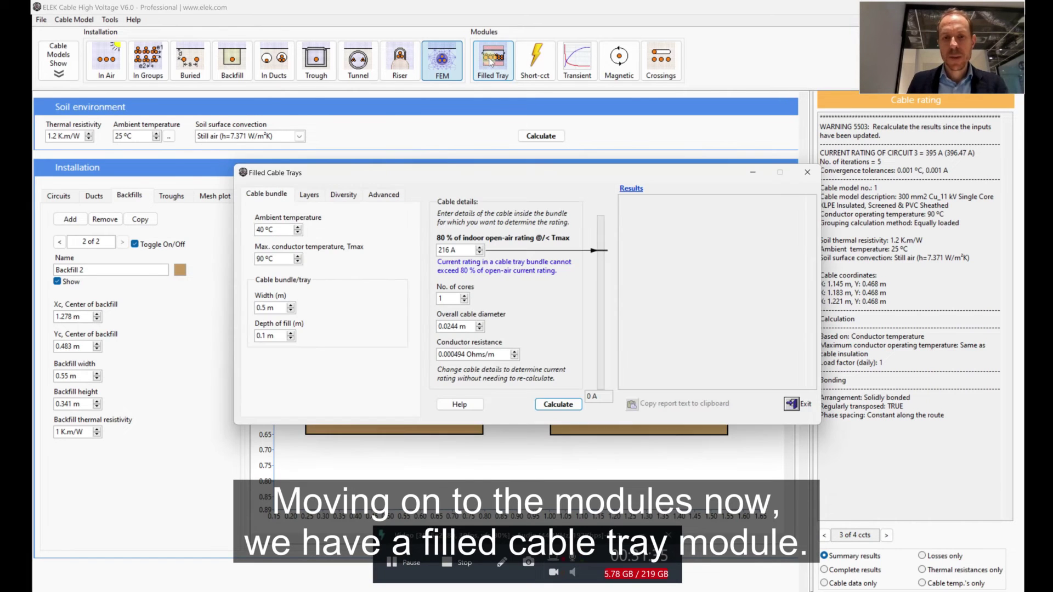
left_click_drag(580, 176, 558, 139)
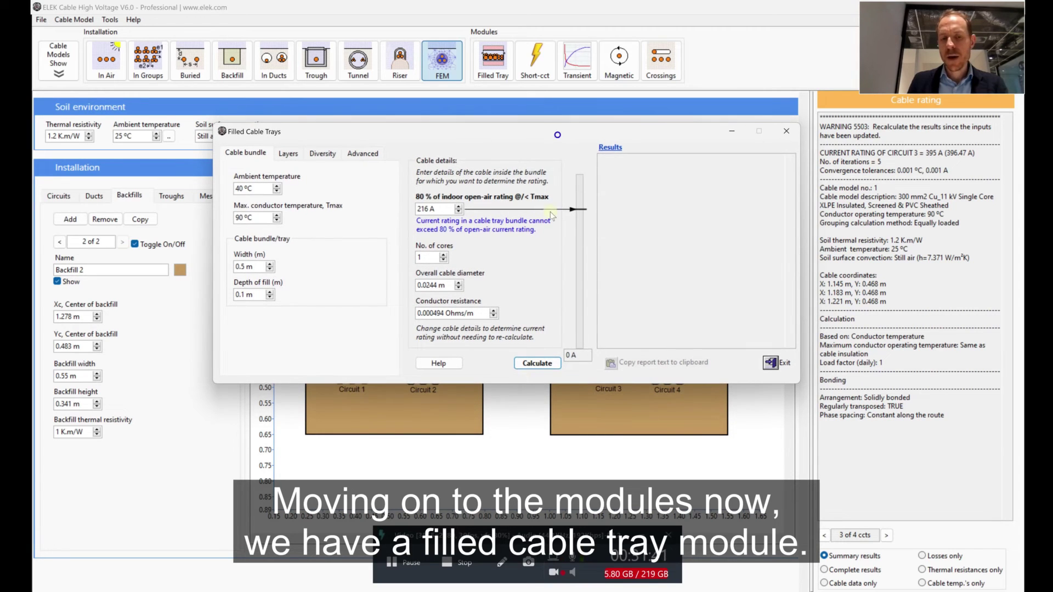
left_click(536, 364)
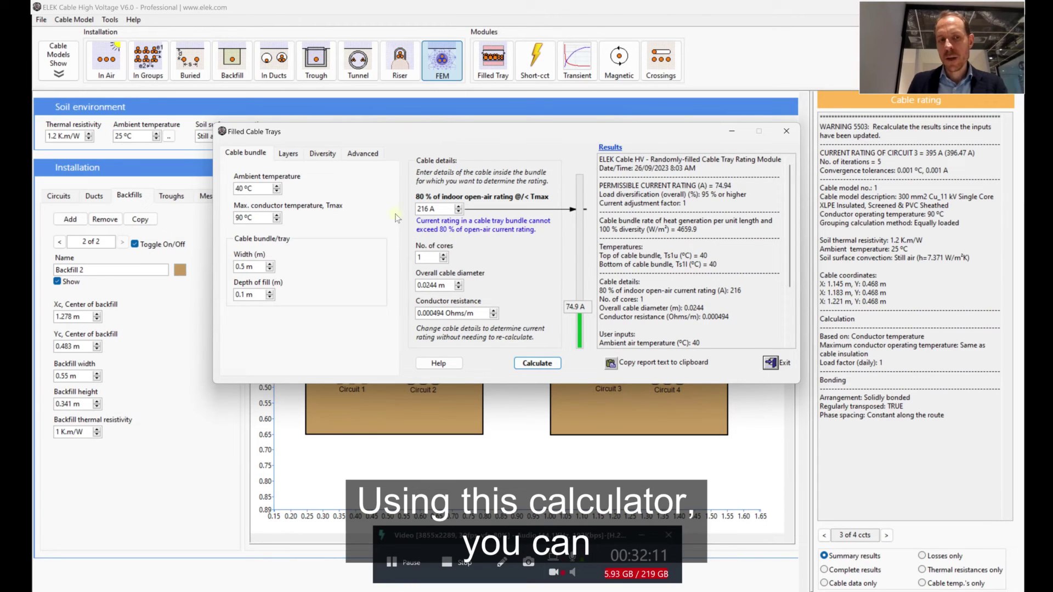
Review the filled tray's layers, diversity and advanced thermal settings, and exit the module
left_click(293, 155)
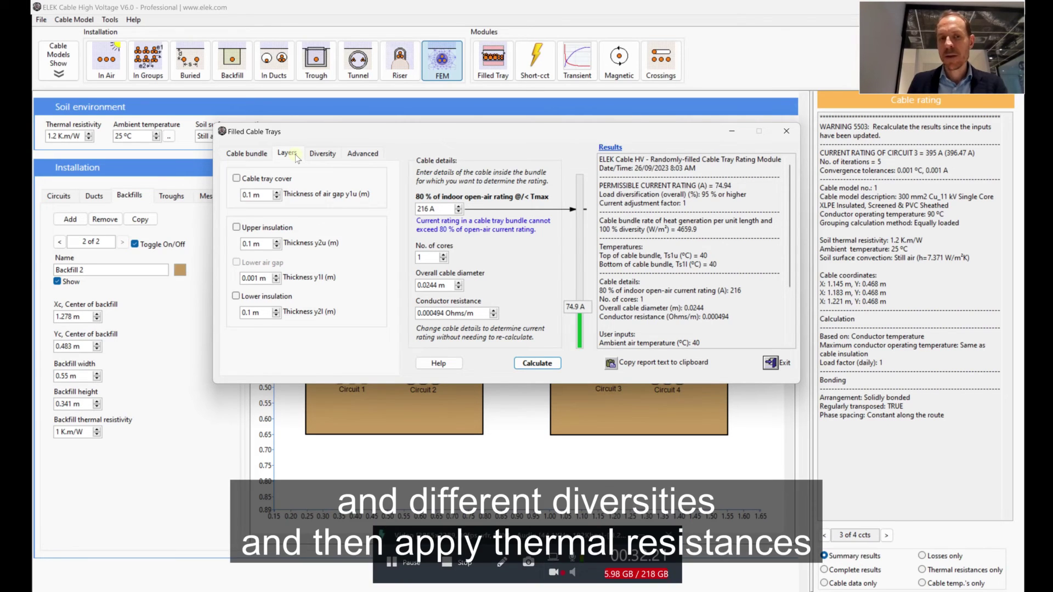
left_click(326, 154)
left_click(367, 155)
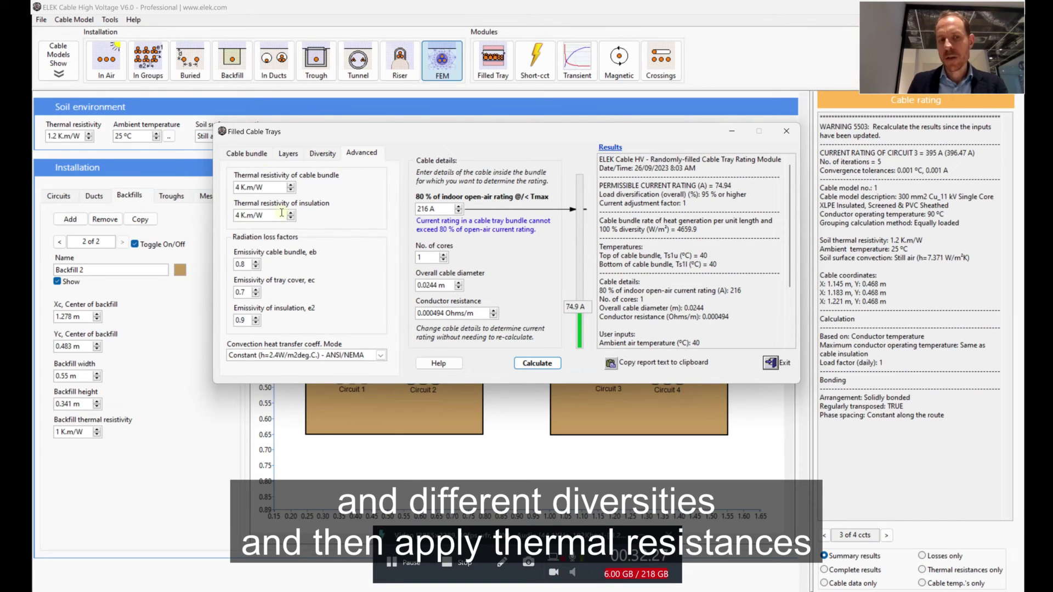
left_click(252, 155)
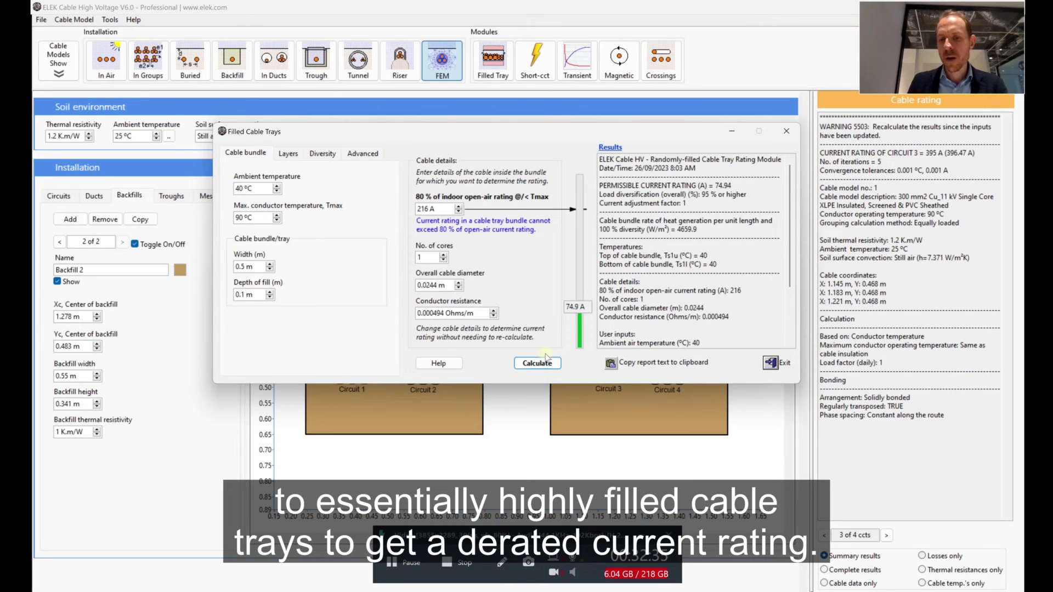
left_click(772, 363)
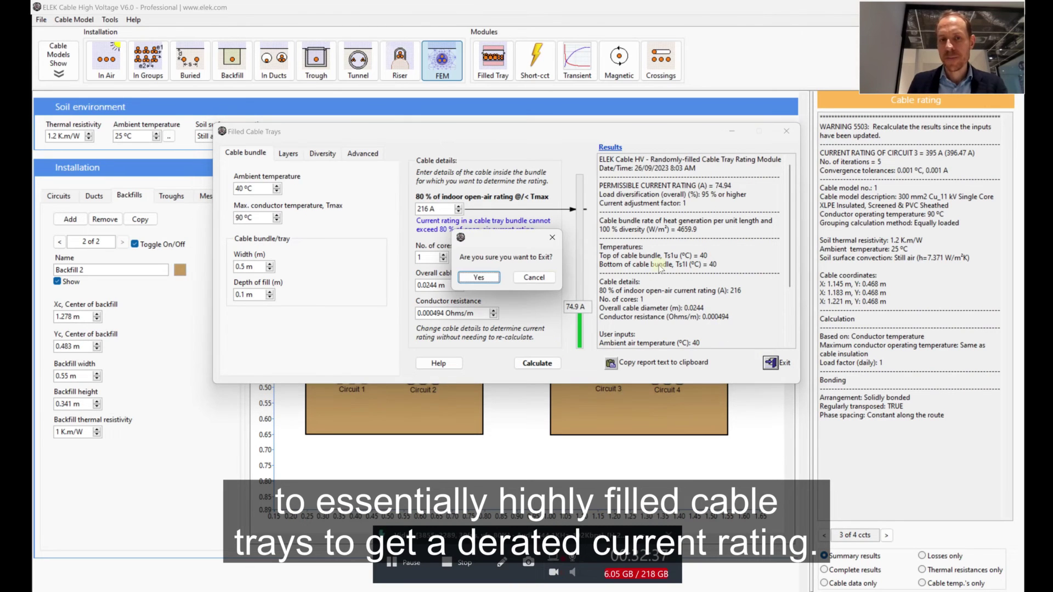
left_click(479, 277)
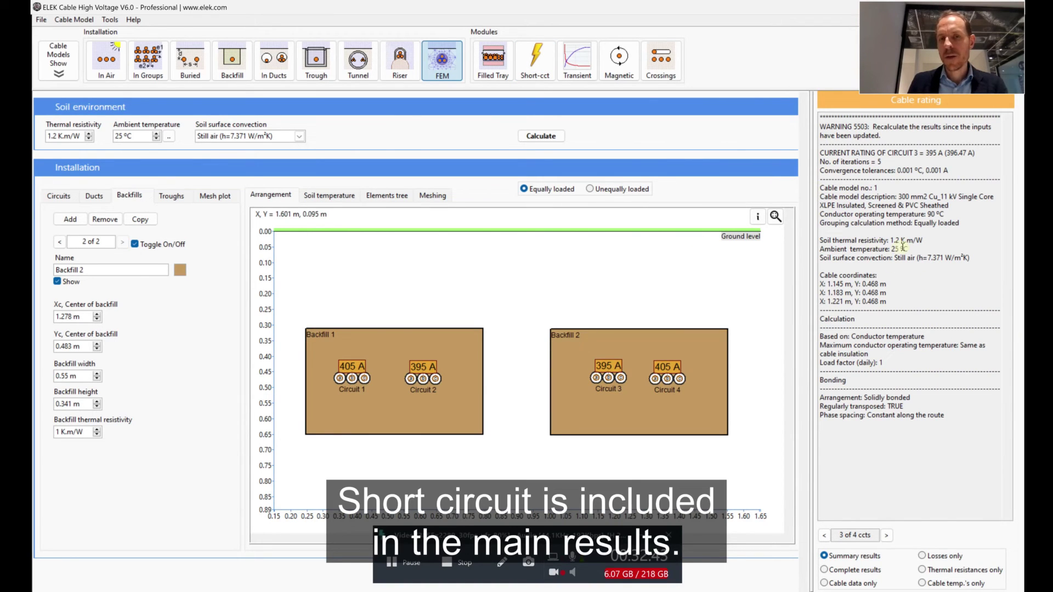
Switch to the Buried installation, set the circuits to unequally loaded and open the Transient module
left_click(573, 77)
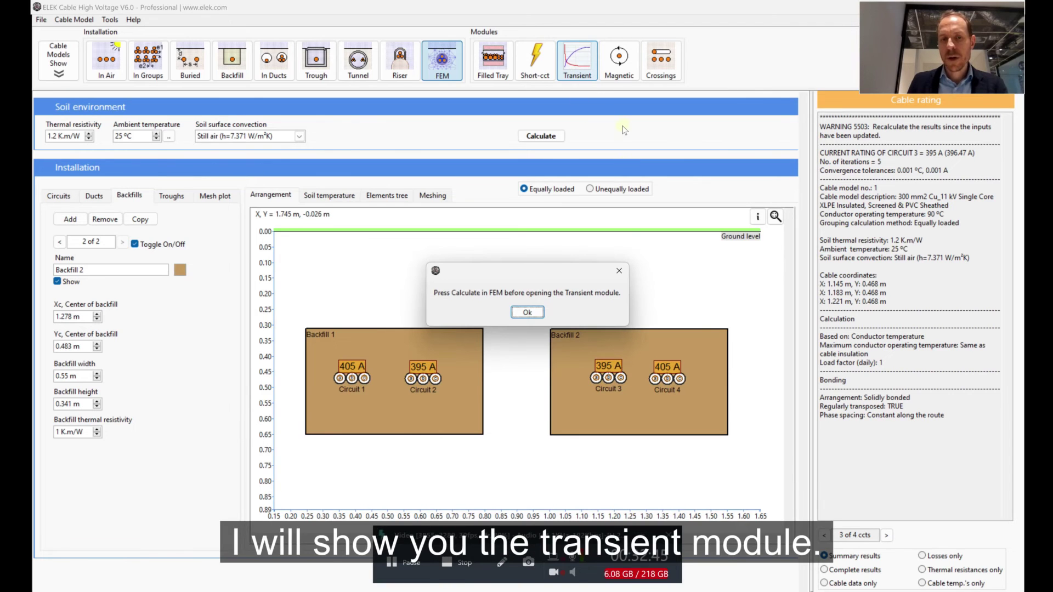
left_click(527, 312)
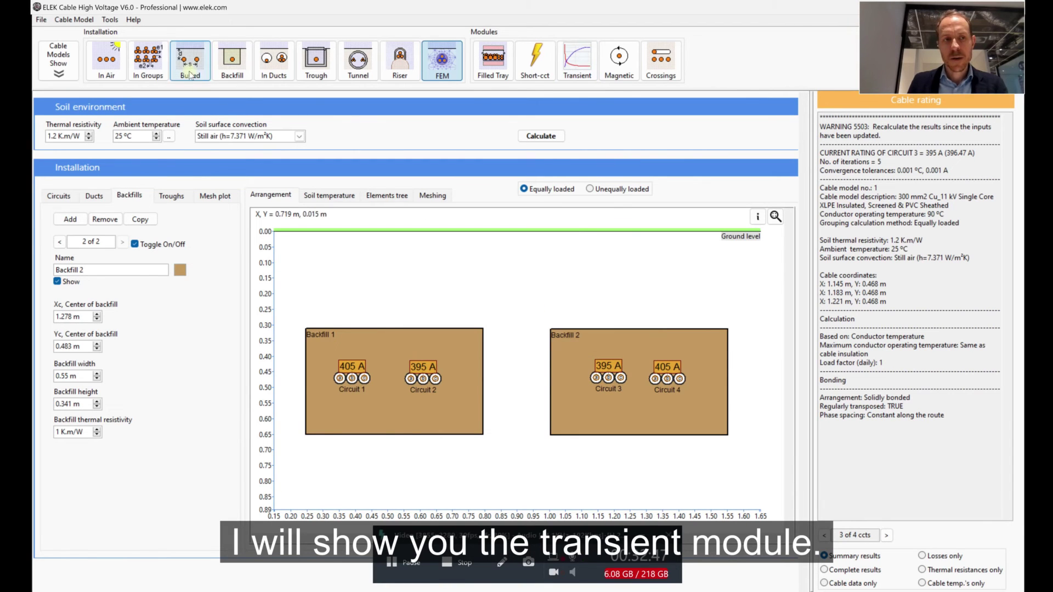
left_click(189, 73)
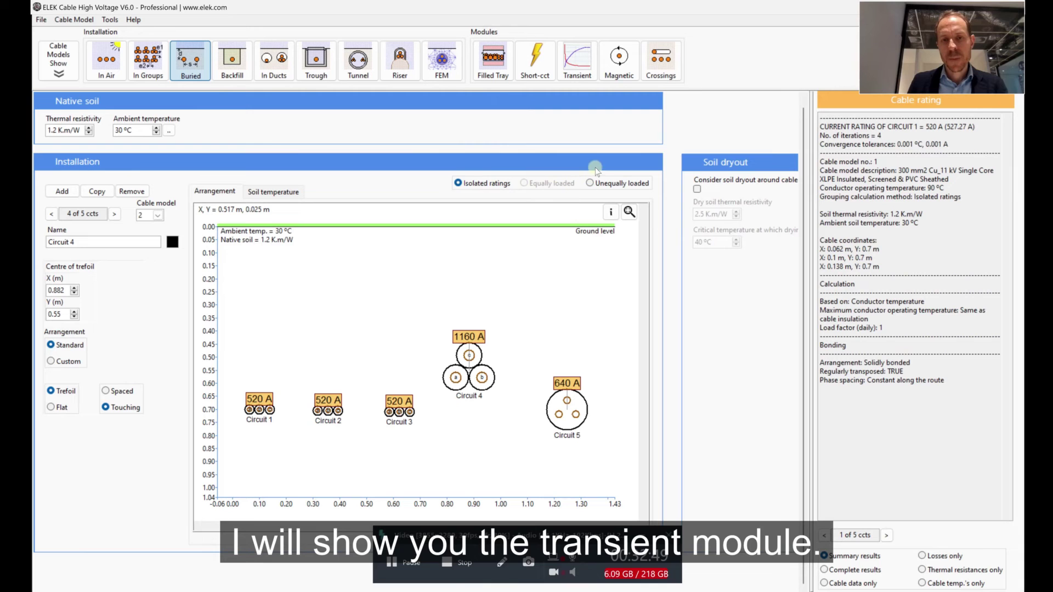
left_click(613, 183)
left_click(569, 69)
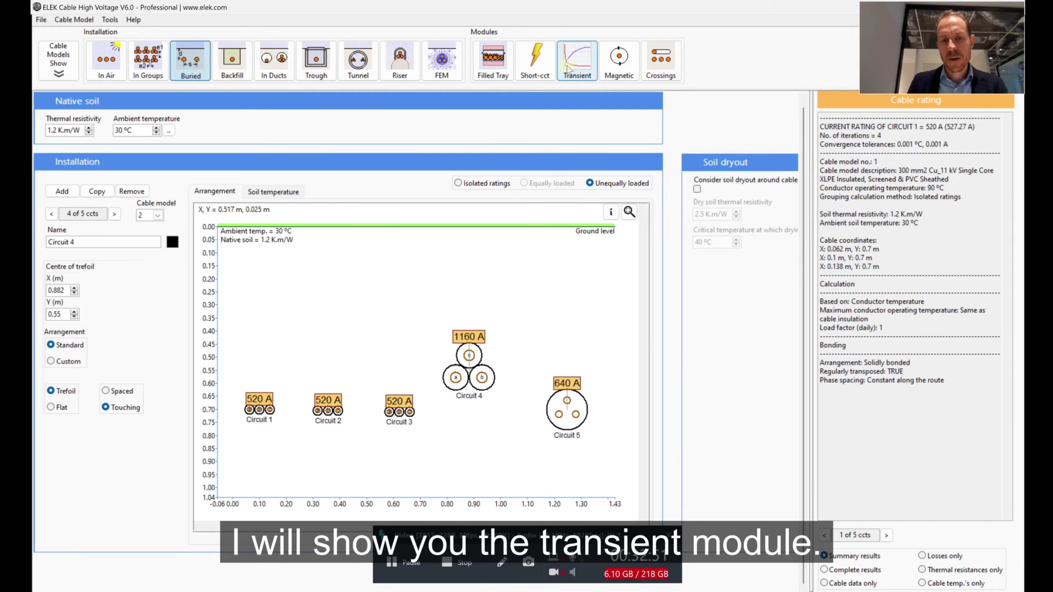
left_click(569, 68)
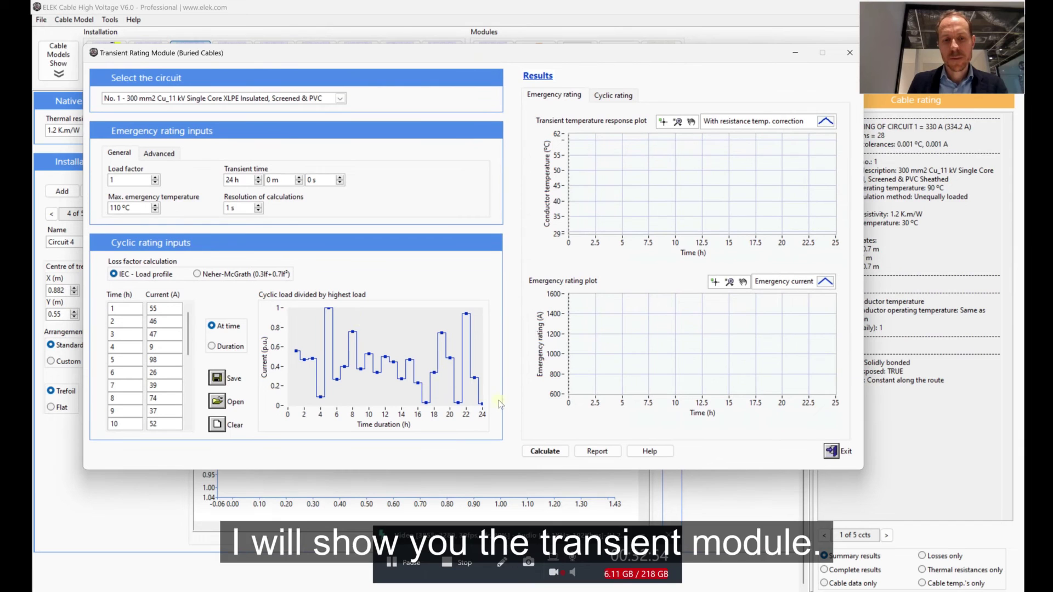
Calculate the transient ratings for circuit No. 1, the 300 mm2 Cu 11 kV cable, and reposition the module window
left_click(544, 451)
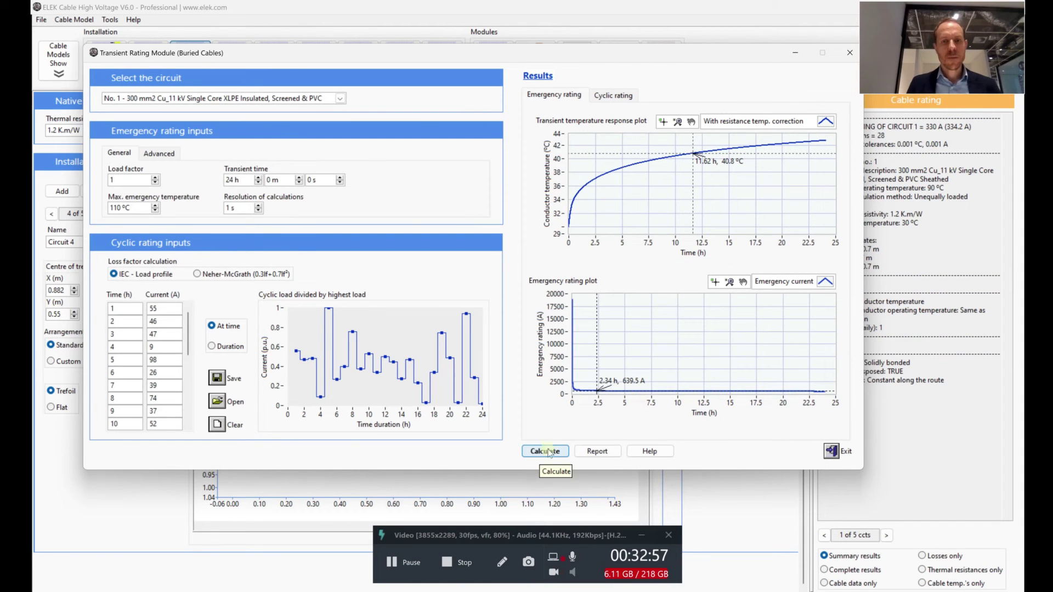
left_click_drag(433, 57, 448, 70)
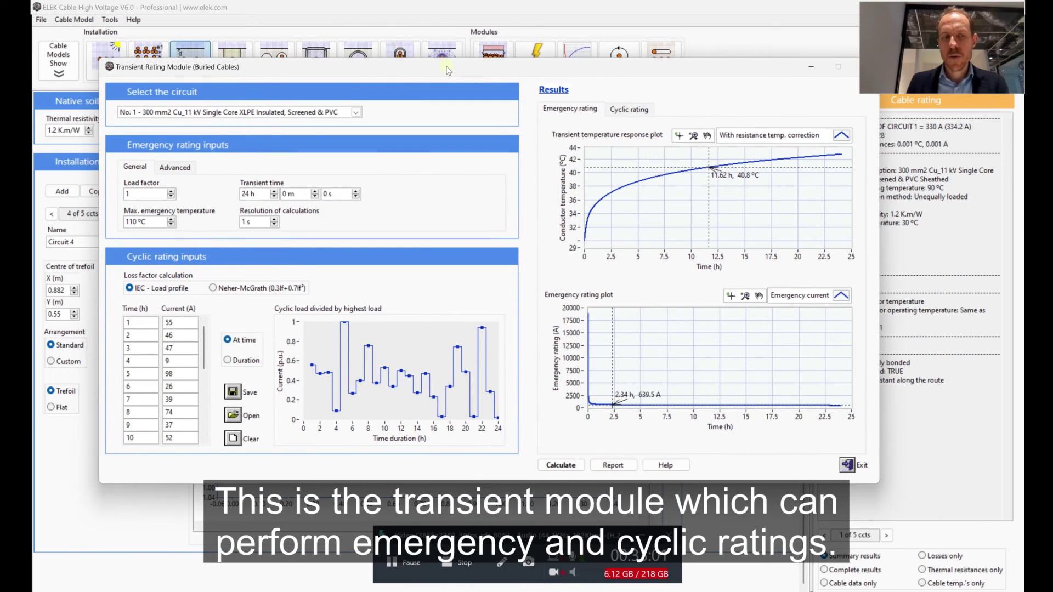
left_click(437, 96)
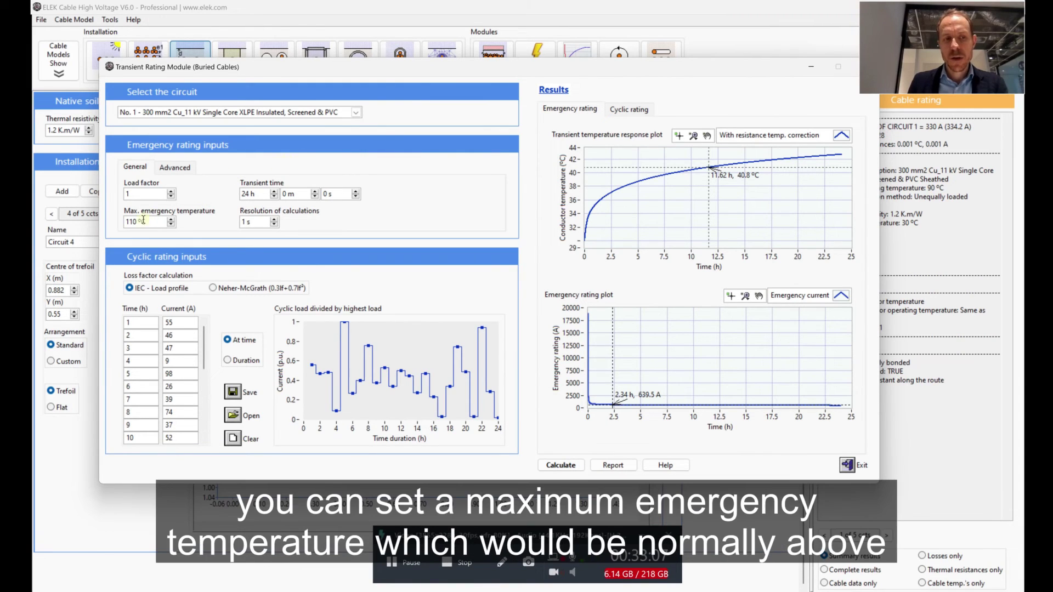
Review the maximum emergency temperature and the advanced emergency rating inputs for circuit No. 1
left_click_drag(137, 222, 127, 222)
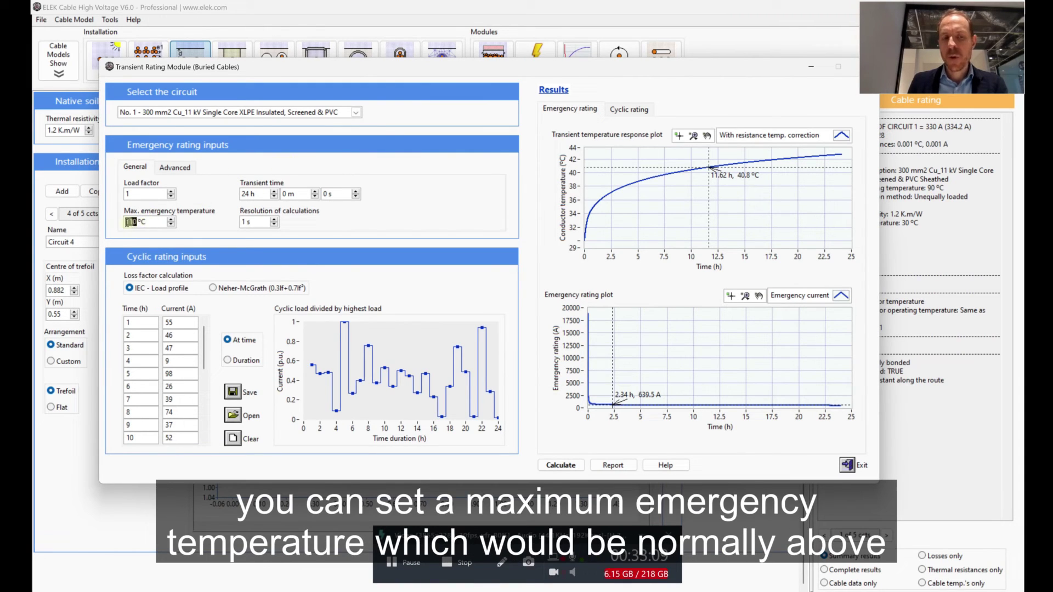
left_click(459, 231)
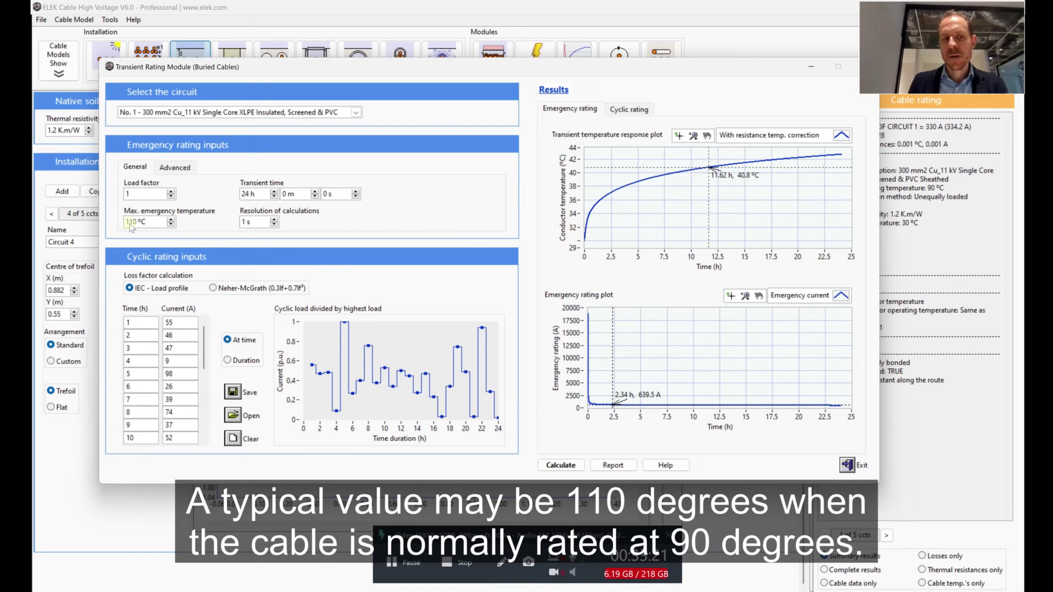
left_click_drag(137, 222, 126, 221)
left_click(396, 232)
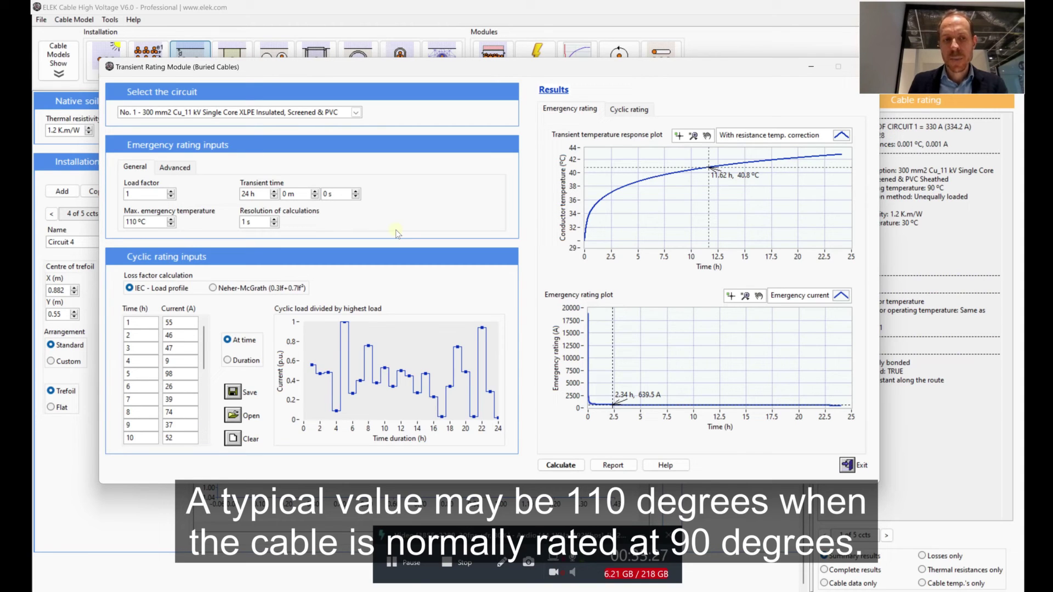
left_click(167, 169)
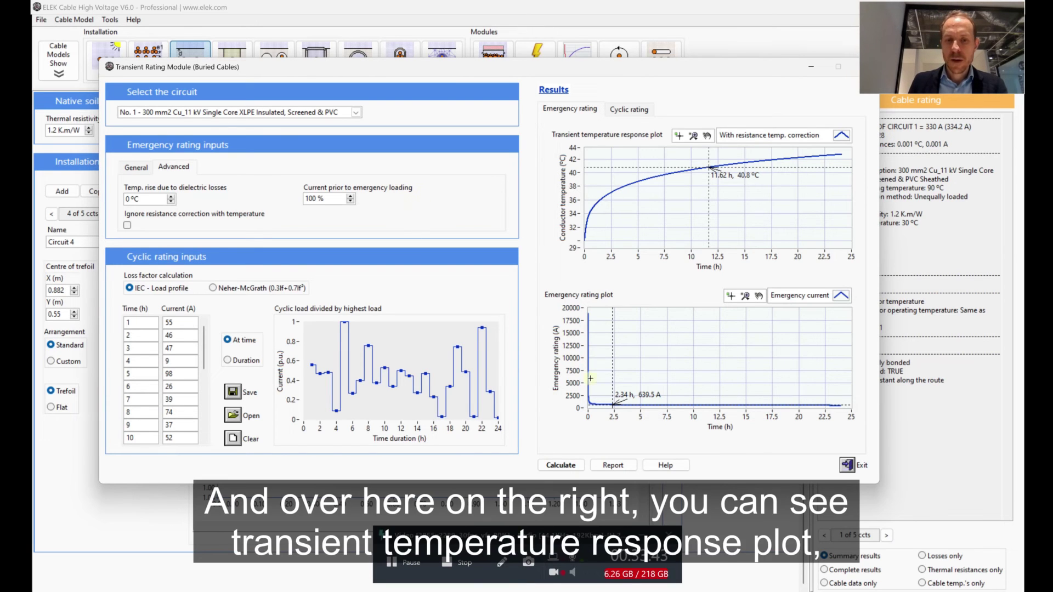
Read the transient plots with the cursors at about 9.1 h on the temperature response and about 8.9 h on the emergency rating
left_click(598, 401)
mouse_move(598, 401)
left_mouse_down()
mouse_move(625, 405)
mouse_move(606, 404)
mouse_move(615, 403)
left_mouse_up()
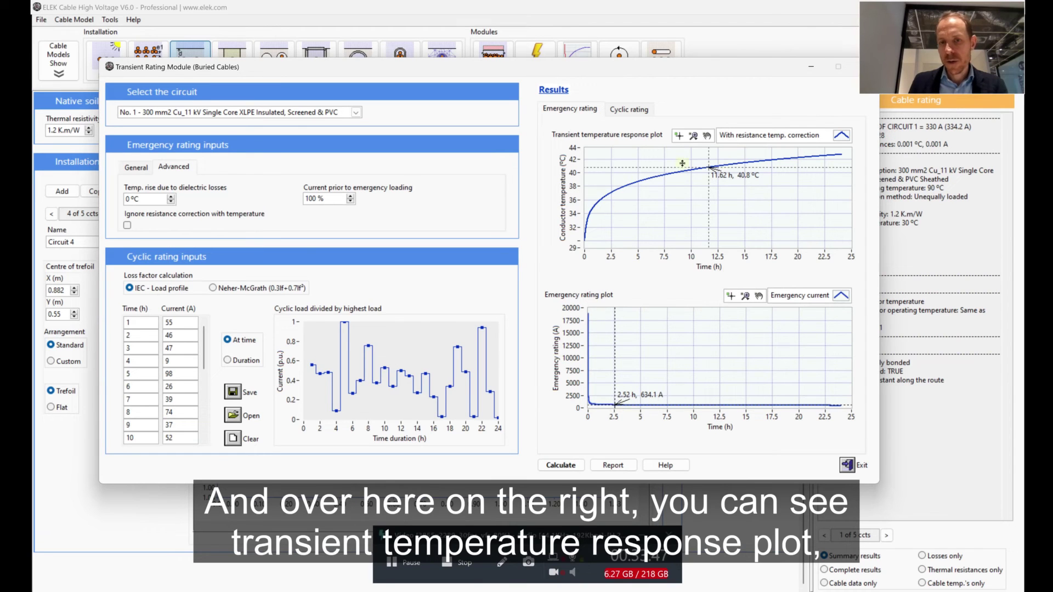
mouse_move(708, 166)
left_mouse_down()
mouse_move(641, 180)
mouse_move(683, 171)
left_mouse_up()
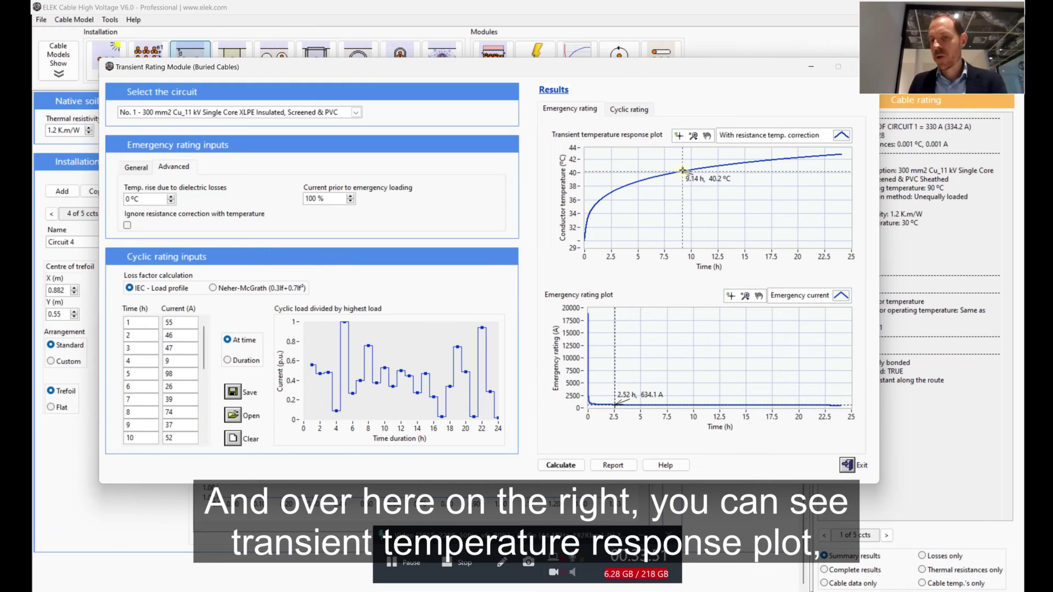
mouse_move(615, 404)
left_mouse_down()
mouse_move(601, 405)
mouse_move(688, 407)
left_mouse_up()
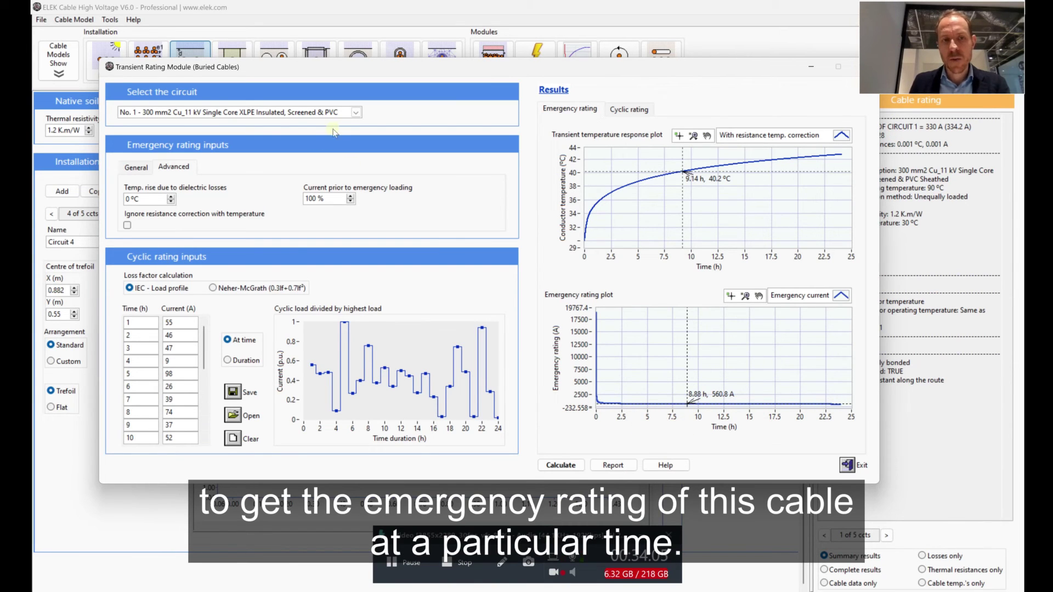
Select circuit No. 4, the Case 1 - 132kV cable, and calculate its transient ratings
left_click(356, 113)
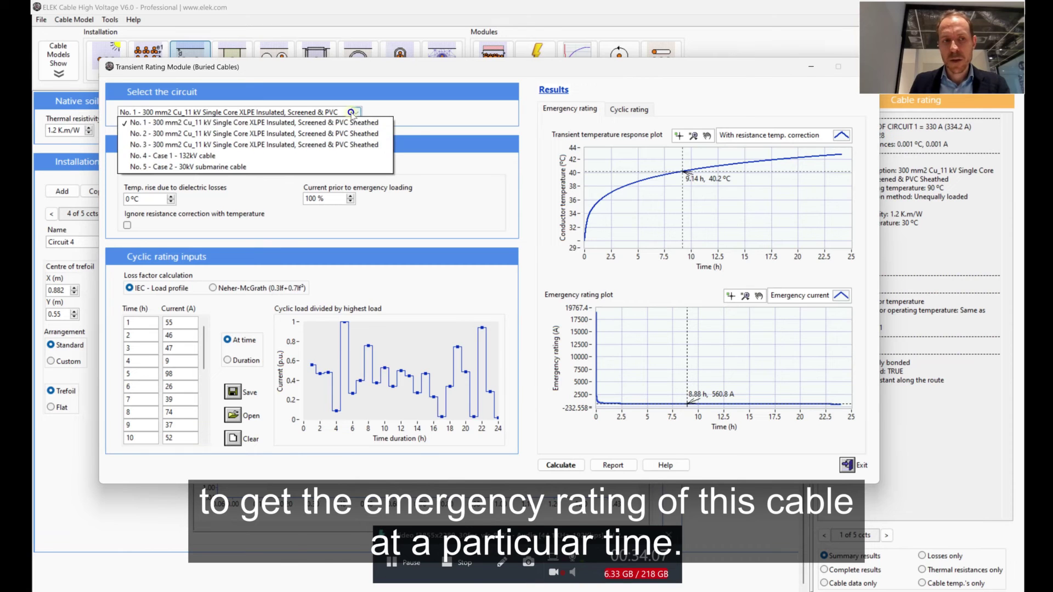
left_click(344, 156)
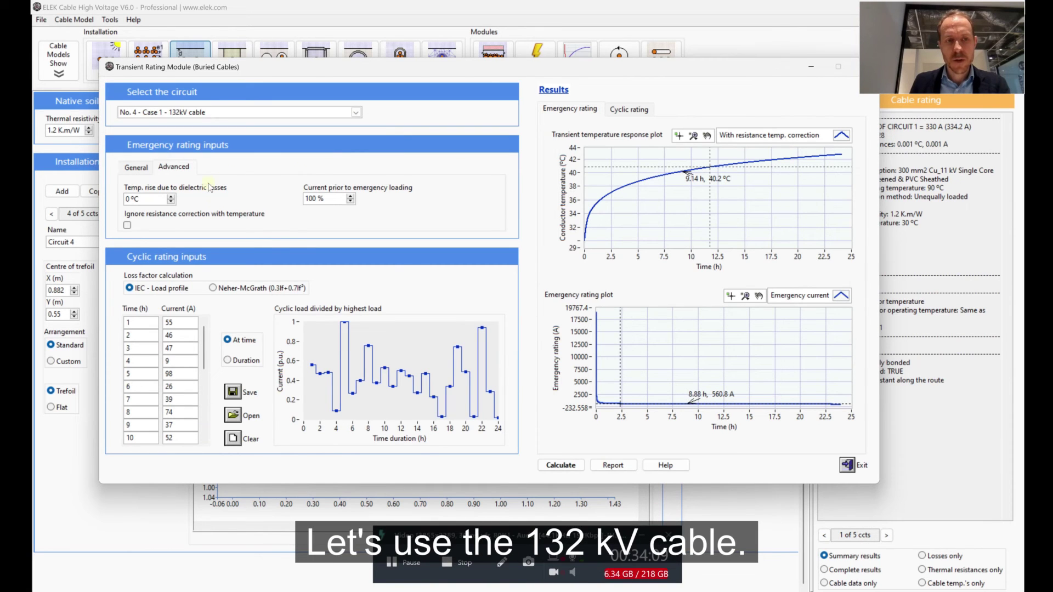
left_click(570, 465)
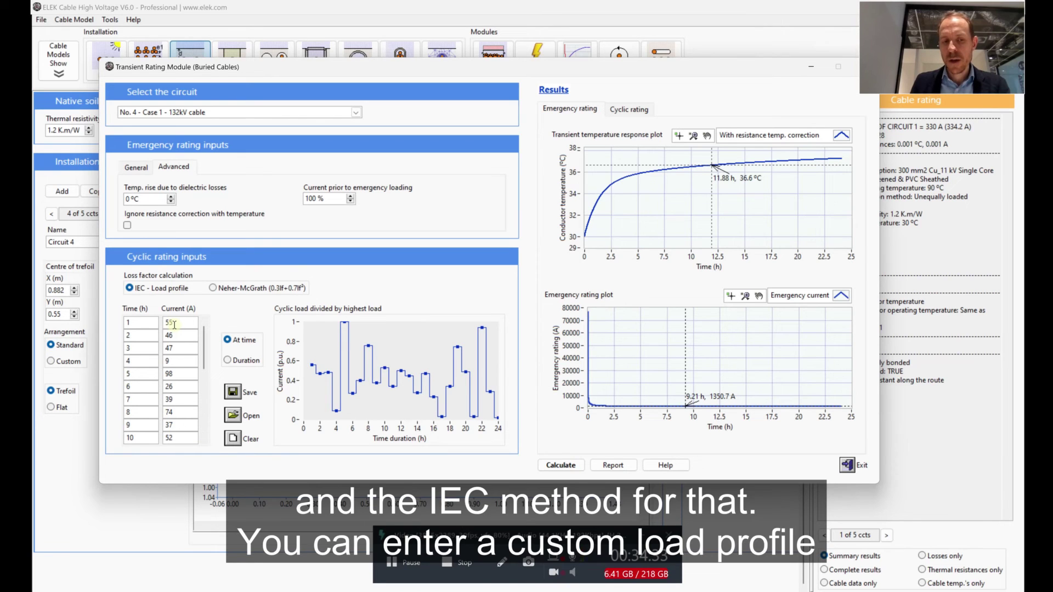
Review the cyclic rating results for the 132 kV cable and exit the Transient module
left_click(640, 109)
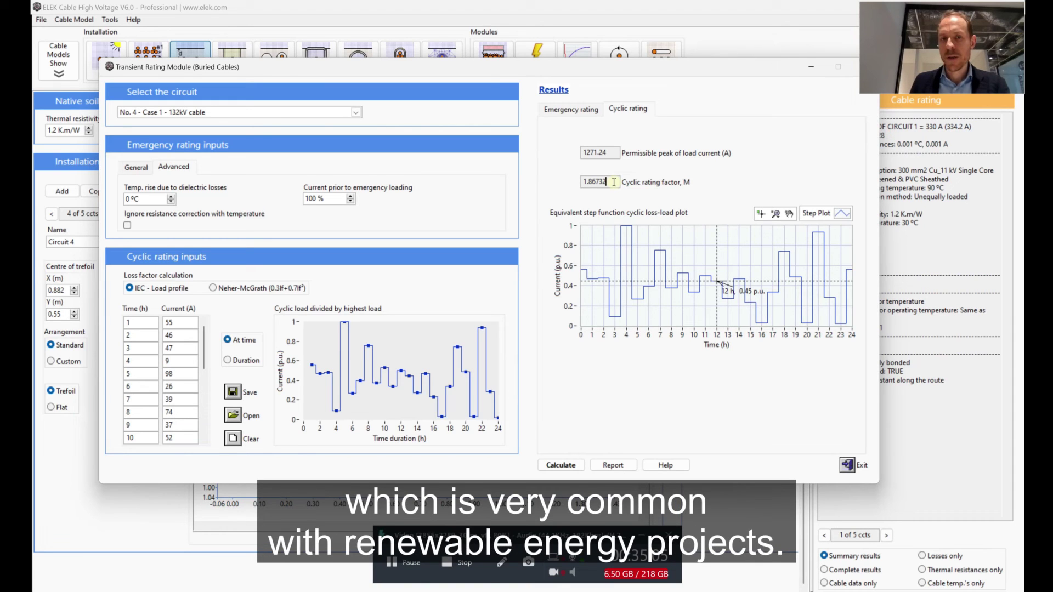
left_click(851, 466)
left_click(462, 296)
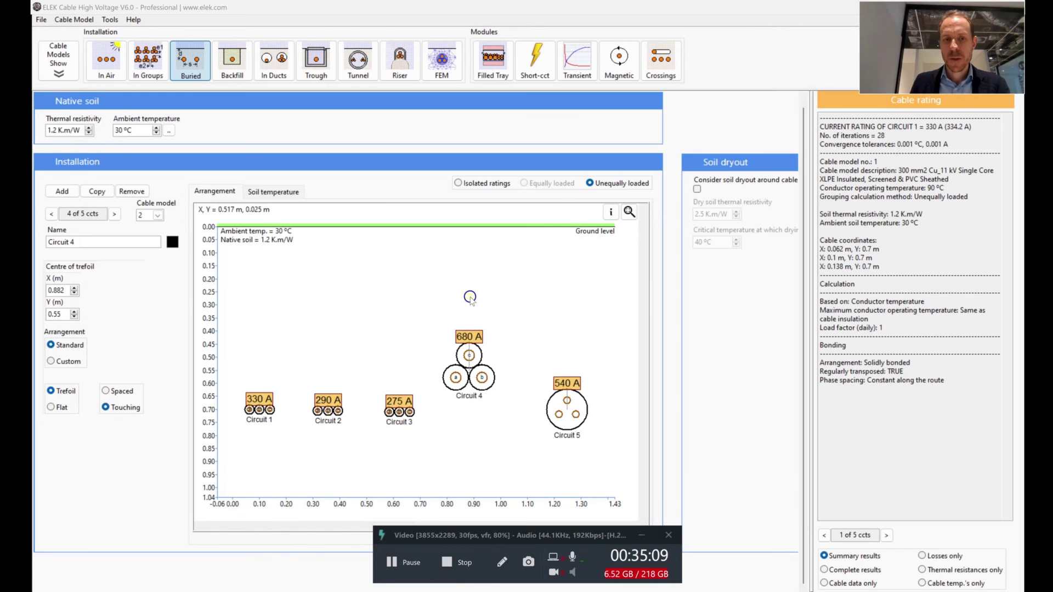
Open the Magnetic Fields module, acknowledge the data import and move the module window higher to show its inputs
left_click(624, 67)
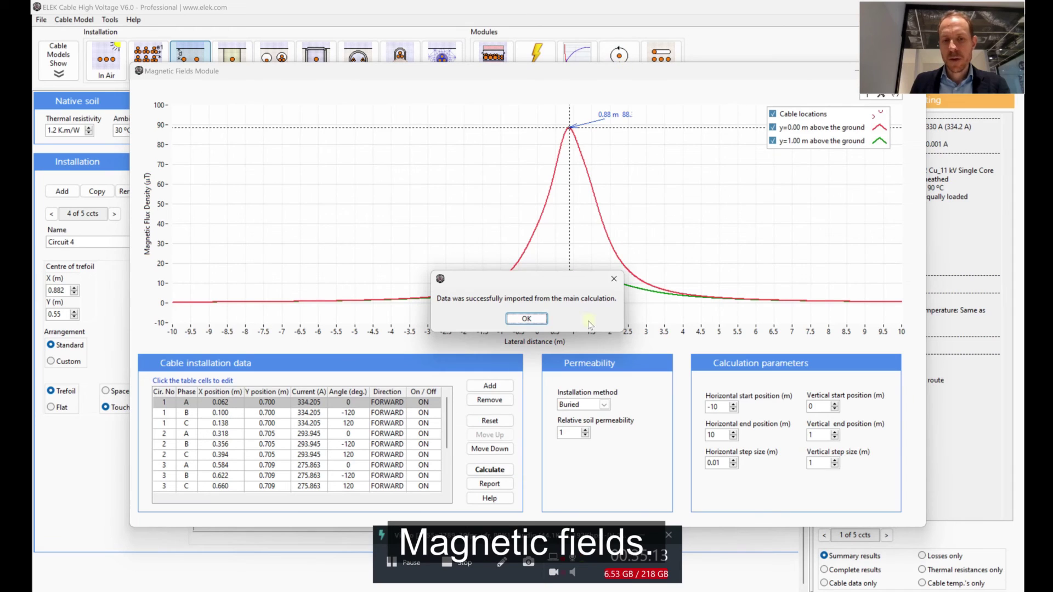
left_click_drag(562, 280, 766, 317)
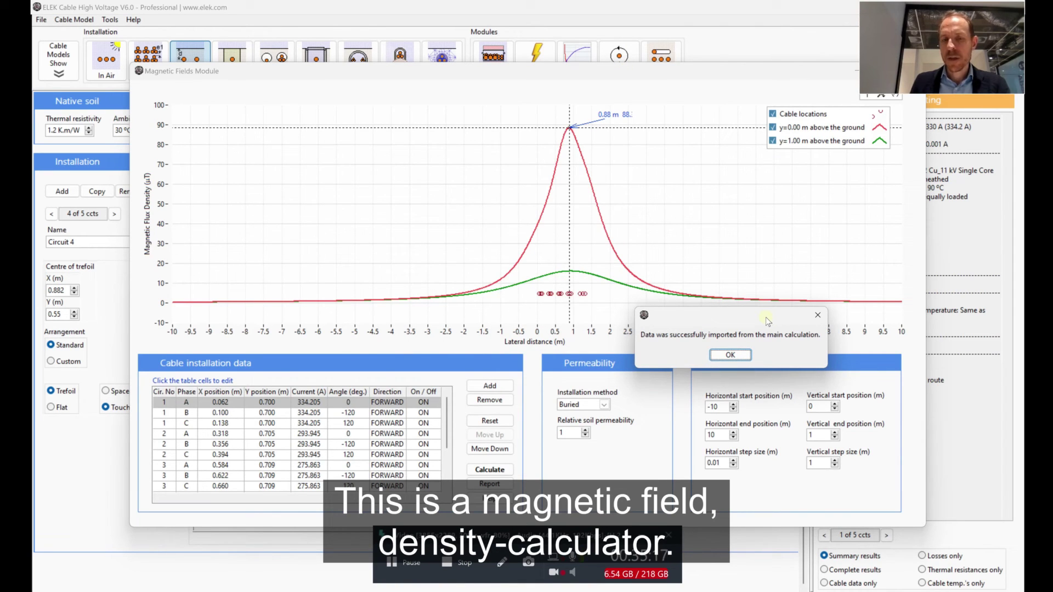
left_click_drag(766, 317, 660, 270)
left_click(632, 303)
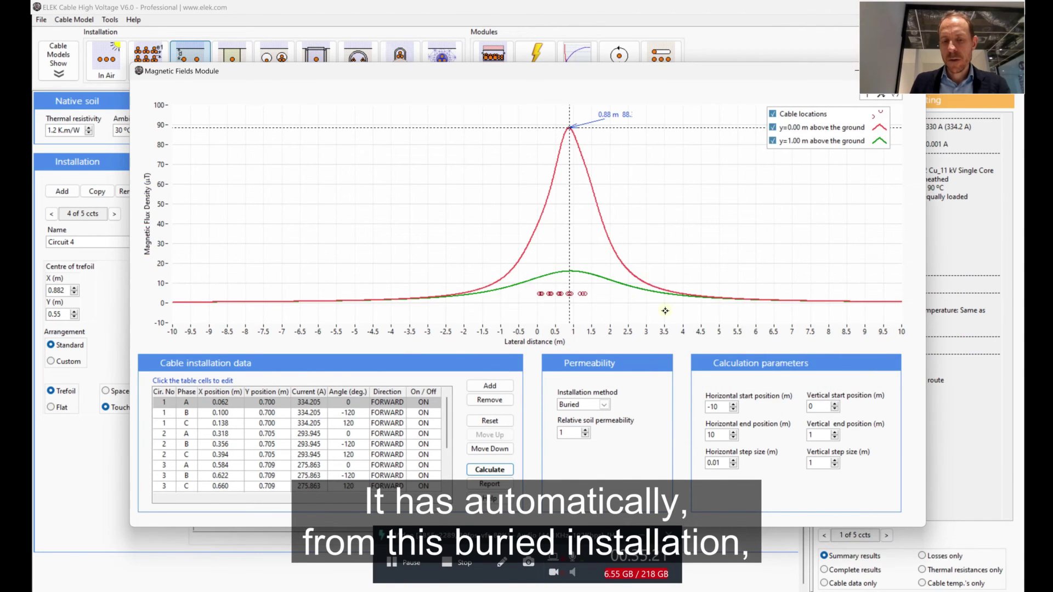
left_click_drag(532, 71, 513, 40)
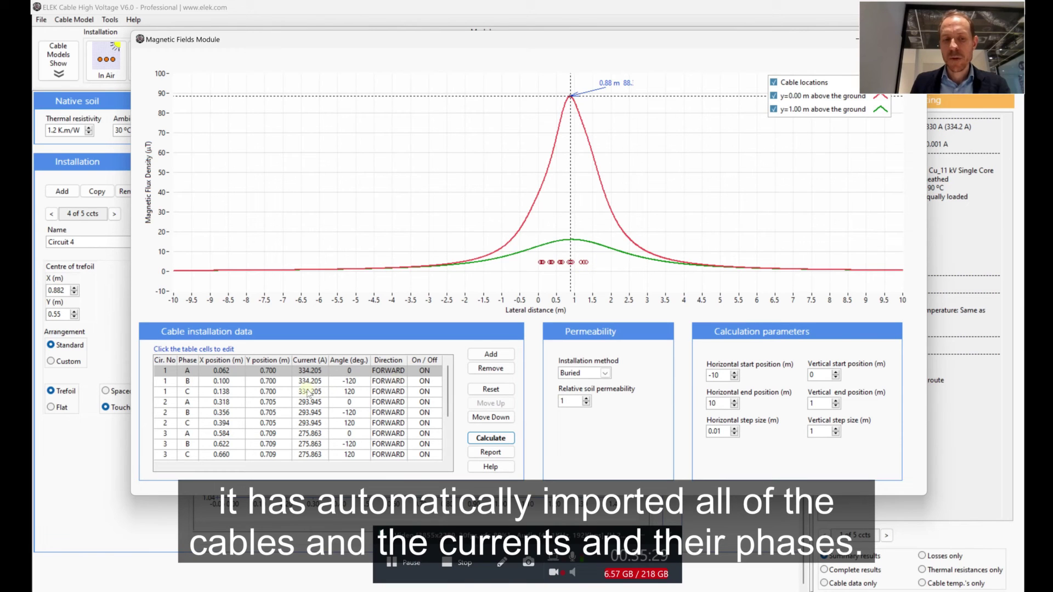
Review the imported cable installation data and the cable on/off options, and calculate the magnetic flux density
scroll(307, 391, "down", 2)
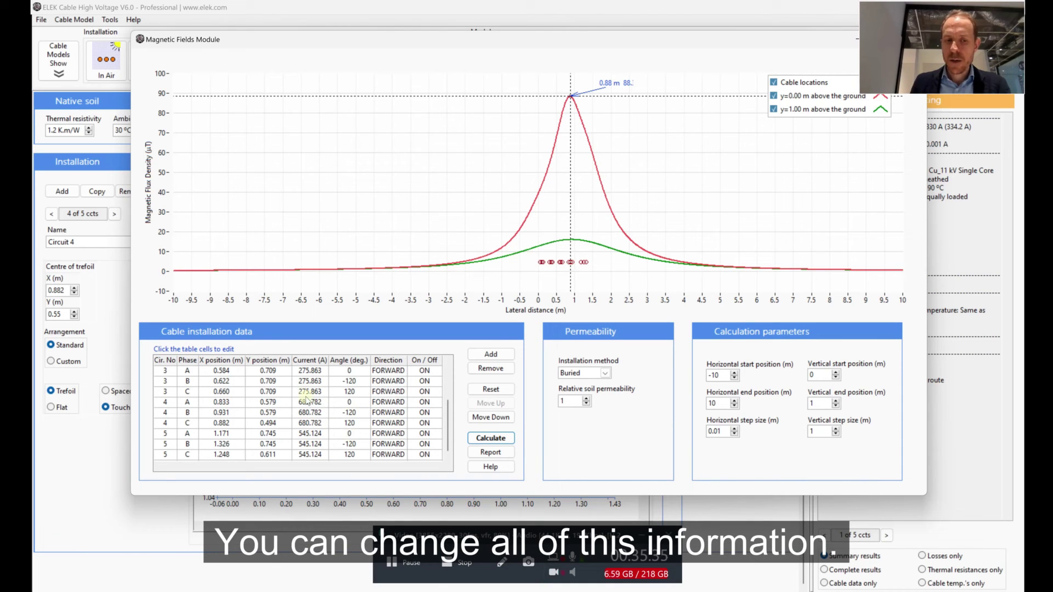
scroll(307, 399, "up", 2)
left_click(432, 371)
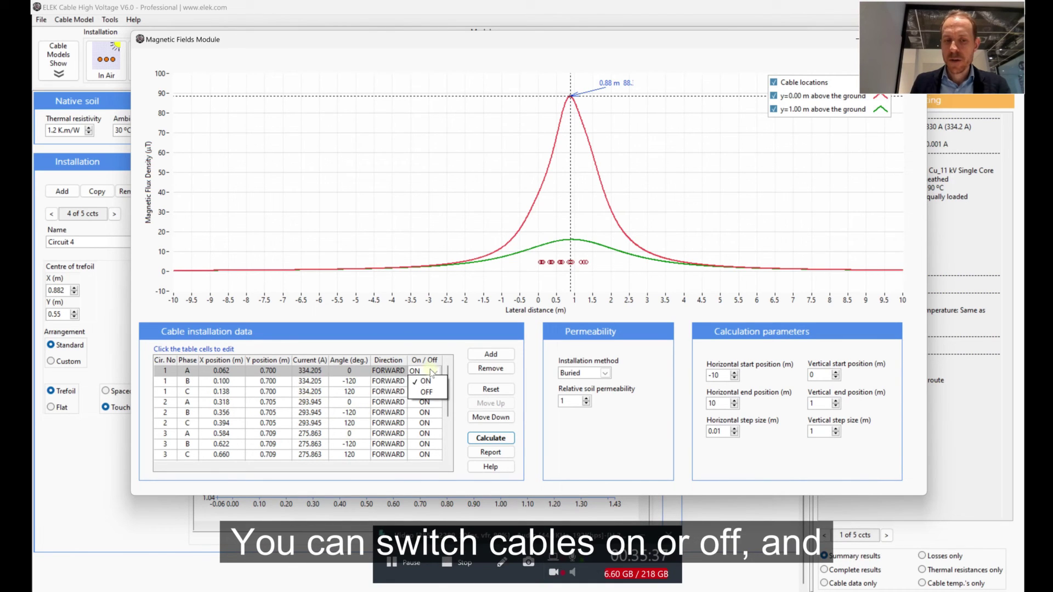
left_click(458, 358)
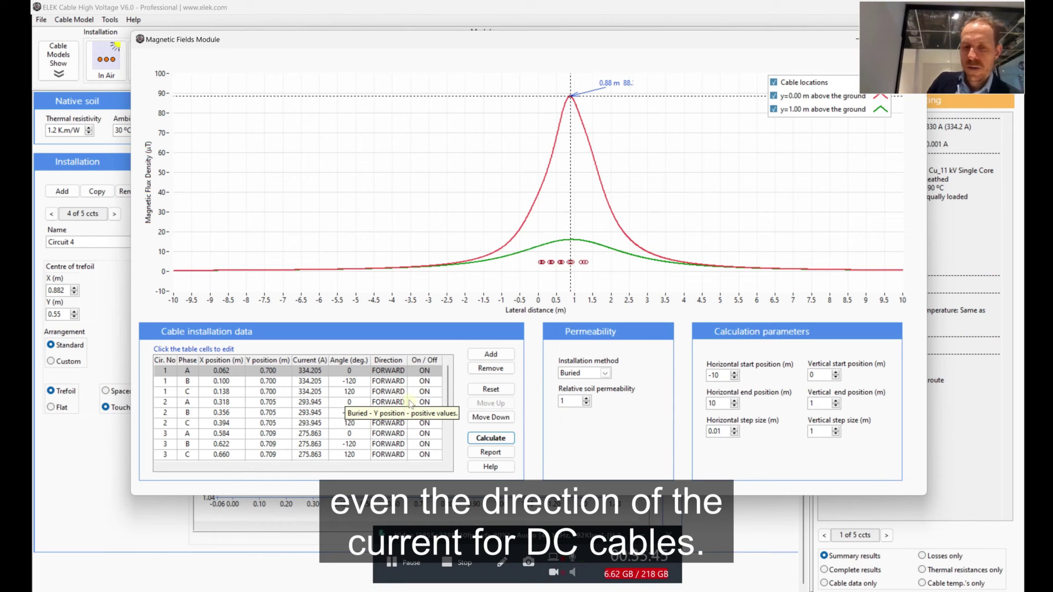
left_click(493, 438)
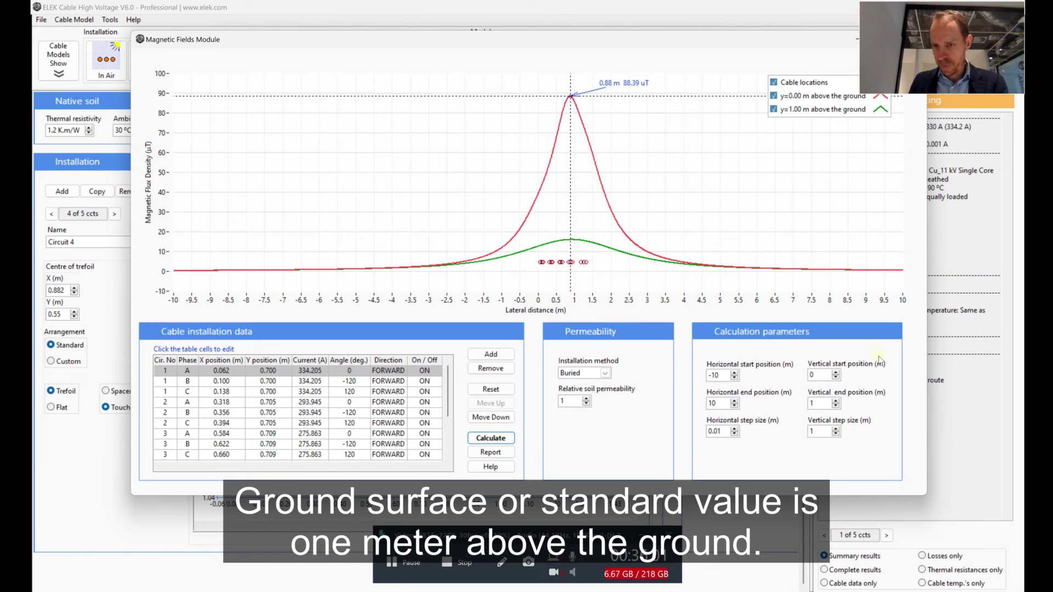
Set the vertical step size to 0.1 m and recalculate the magnetic field plot
double_click(822, 431)
key("BackSpace")
type("0.1")
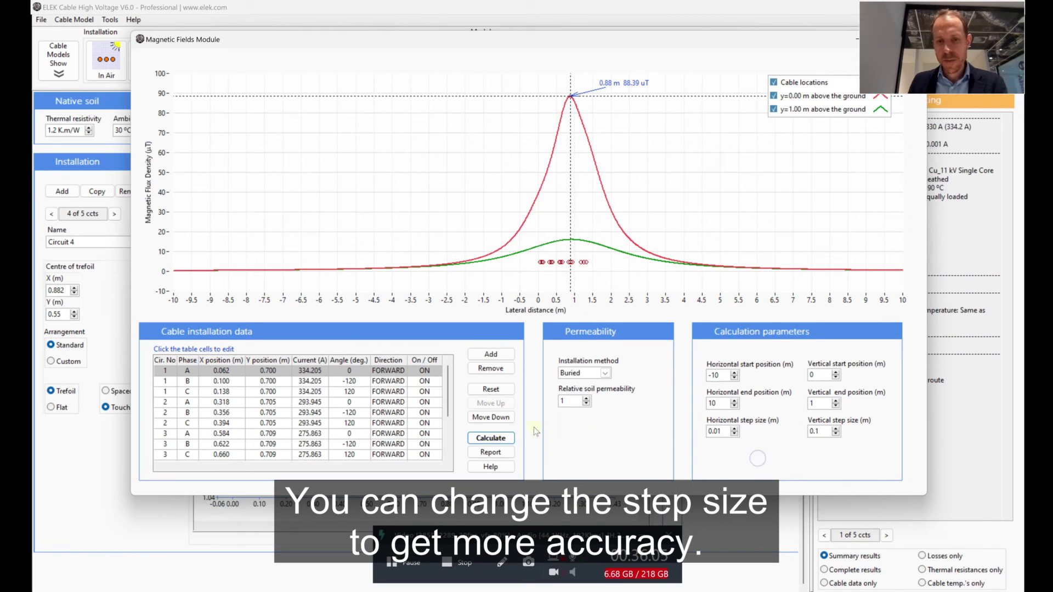
left_click(483, 437)
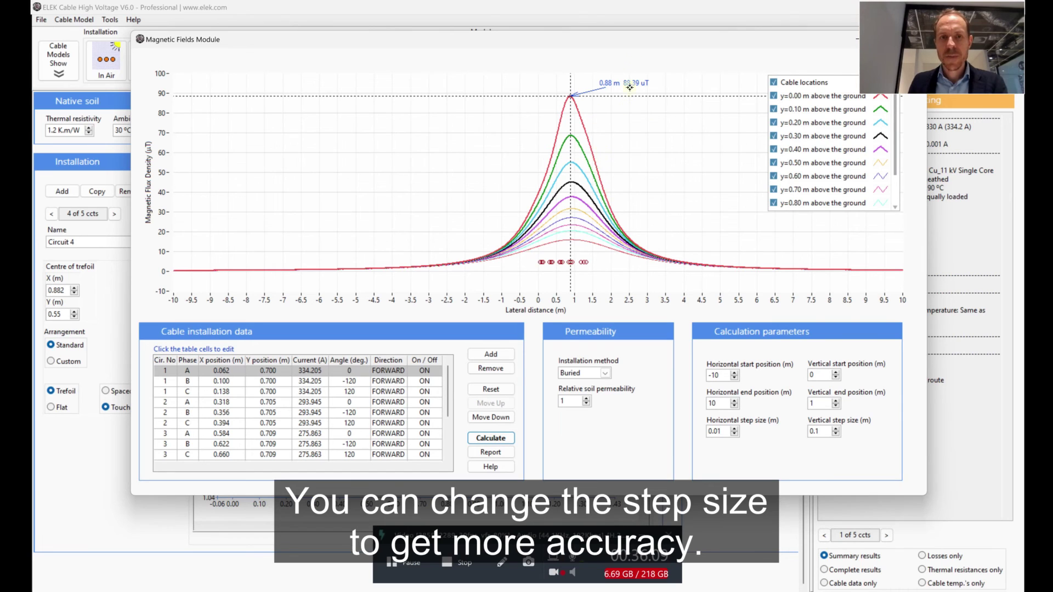
Shift the Magnetic Fields window to reveal its close control and exit the module
left_click_drag(634, 47, 470, 50)
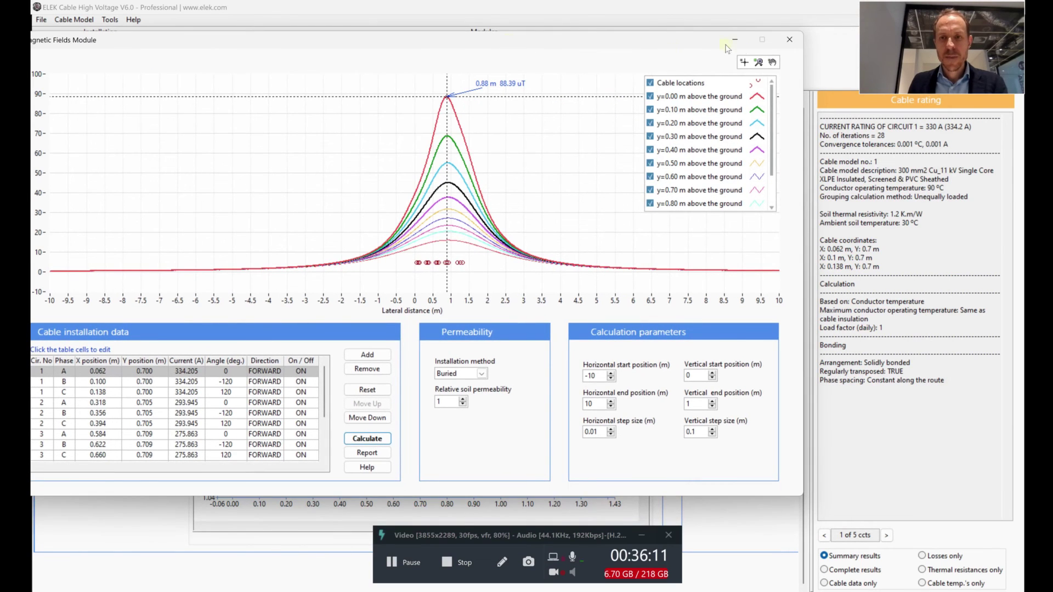
left_click(785, 40)
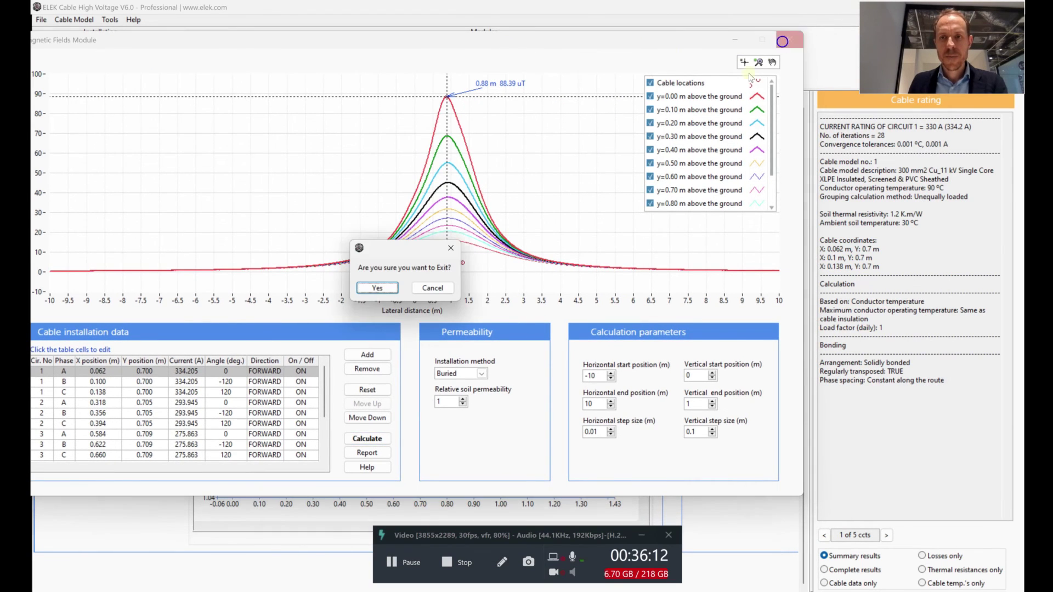
left_click(377, 288)
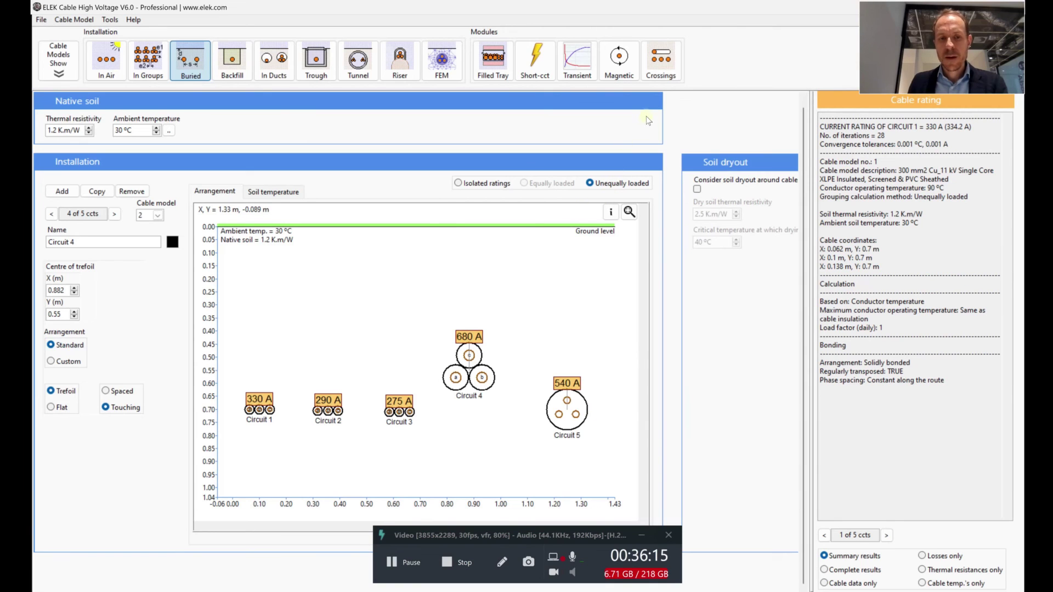
Switch the buried circuits to isolated ratings and open the Cable Crossings module
left_click(677, 68)
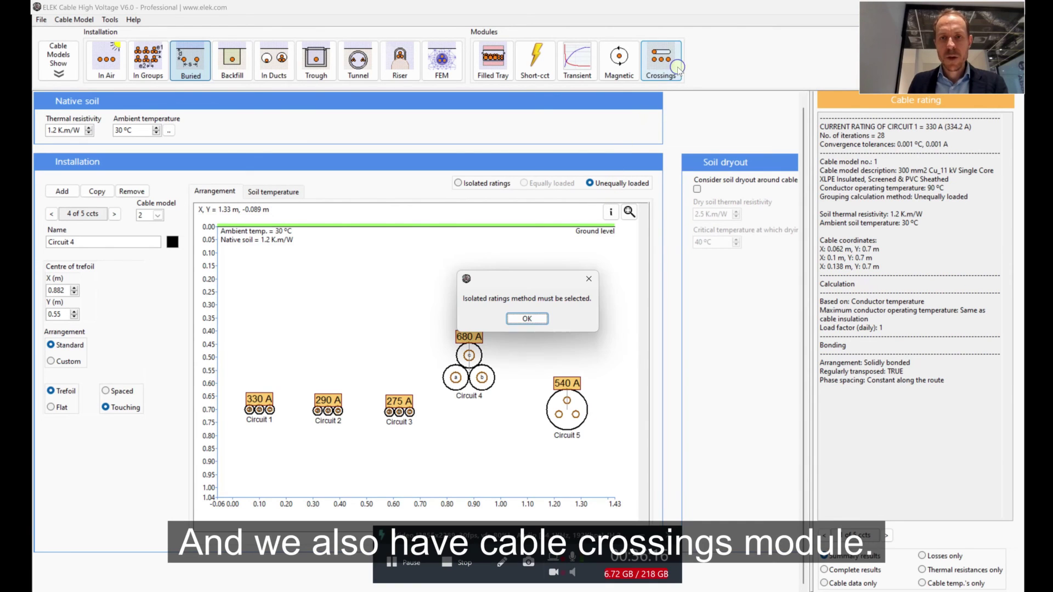
left_click(534, 318)
left_click(485, 184)
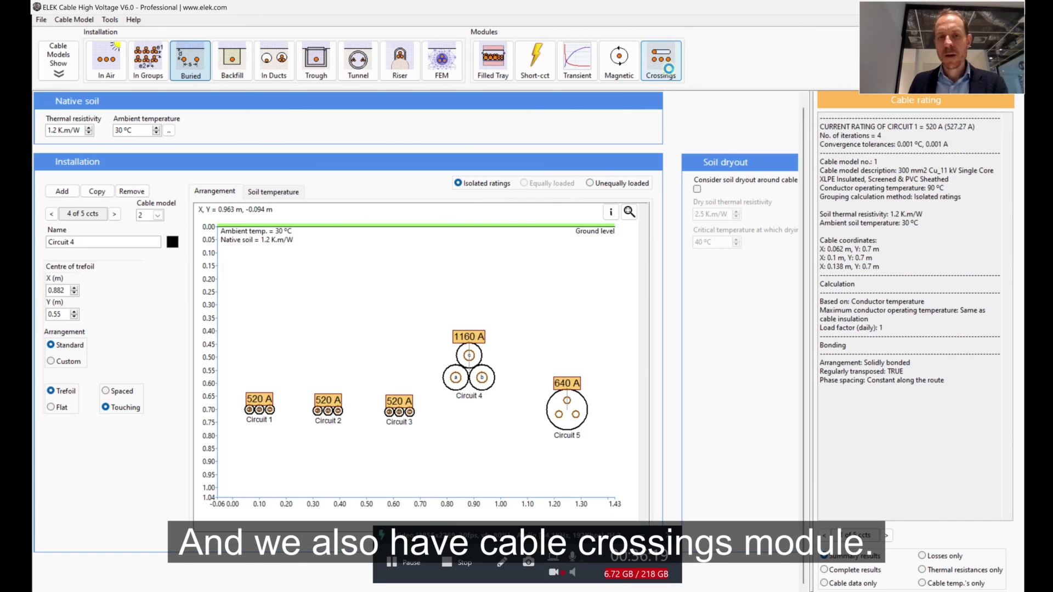
left_click(671, 77)
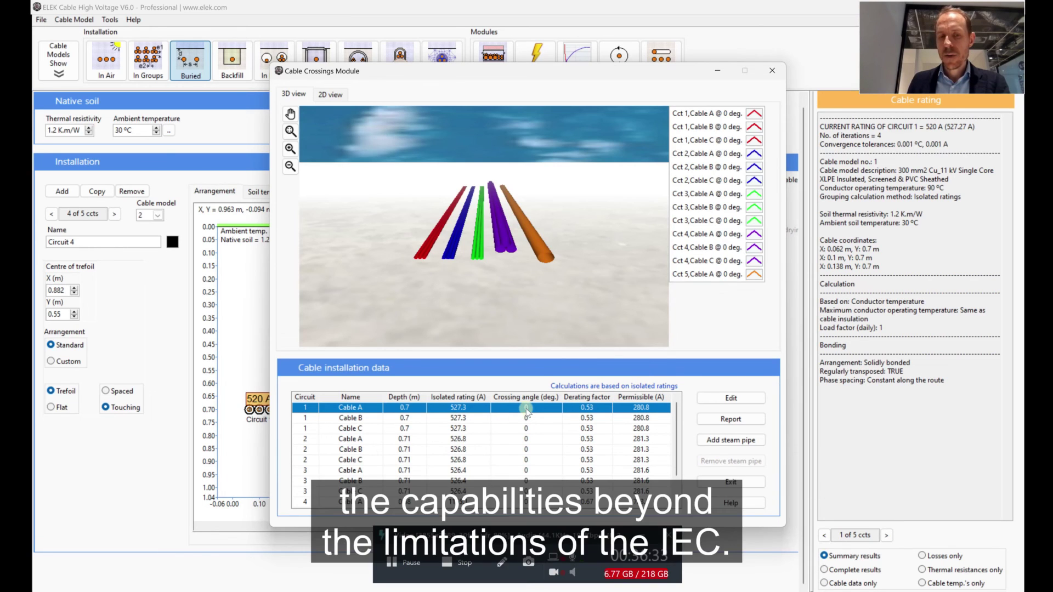
Set the crossing angle of Cable A in circuit 1 to 15 degrees
double_click(526, 409)
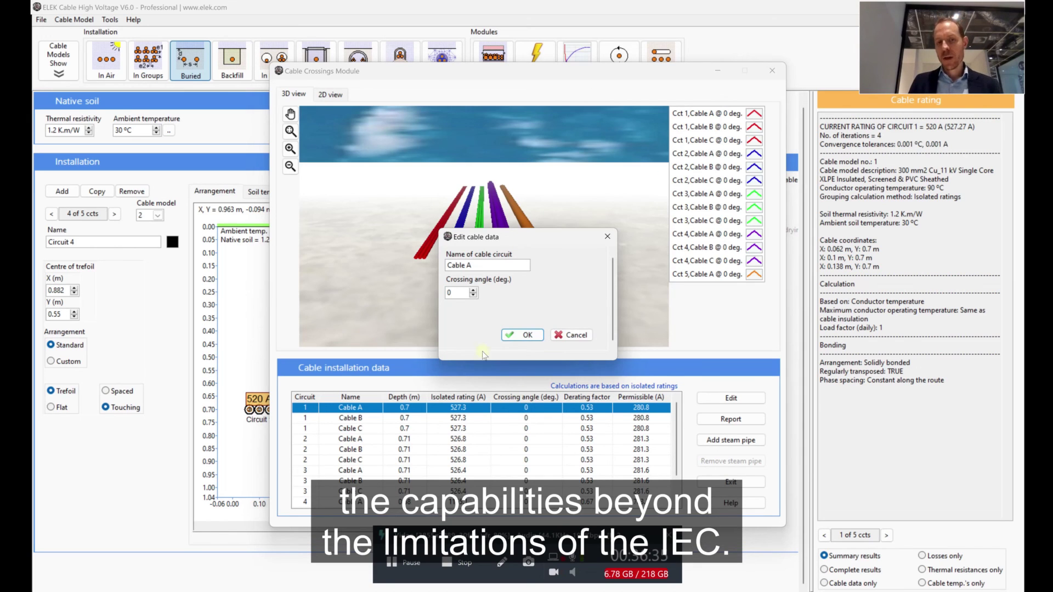
key("BackSpace")
type("15")
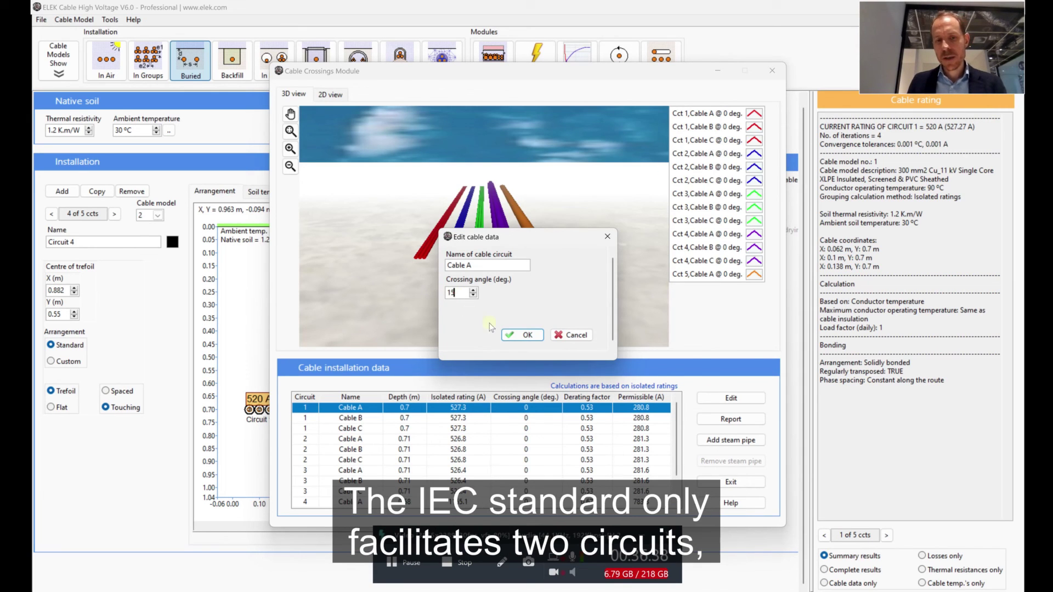
left_click(524, 335)
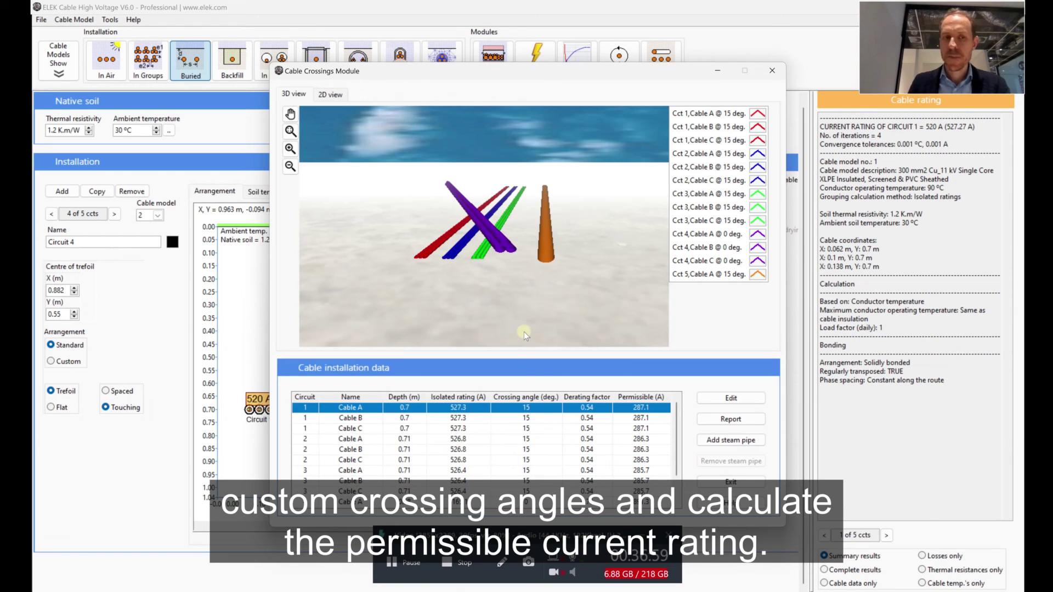
Compare the 2D and 3D views of the cable crossing and exit the Cable Crossings module
left_click(332, 93)
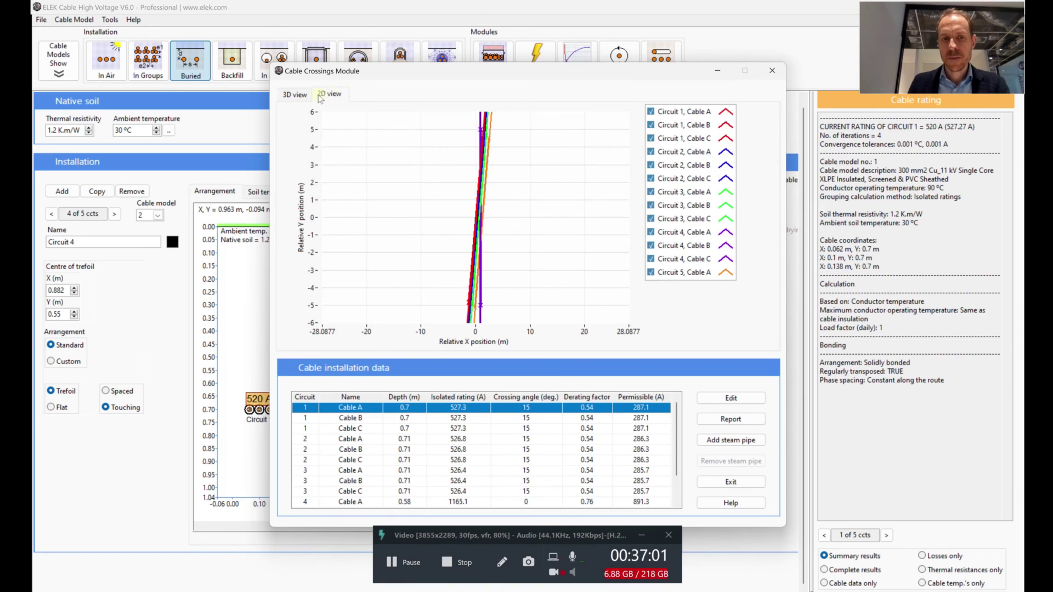
left_click(300, 95)
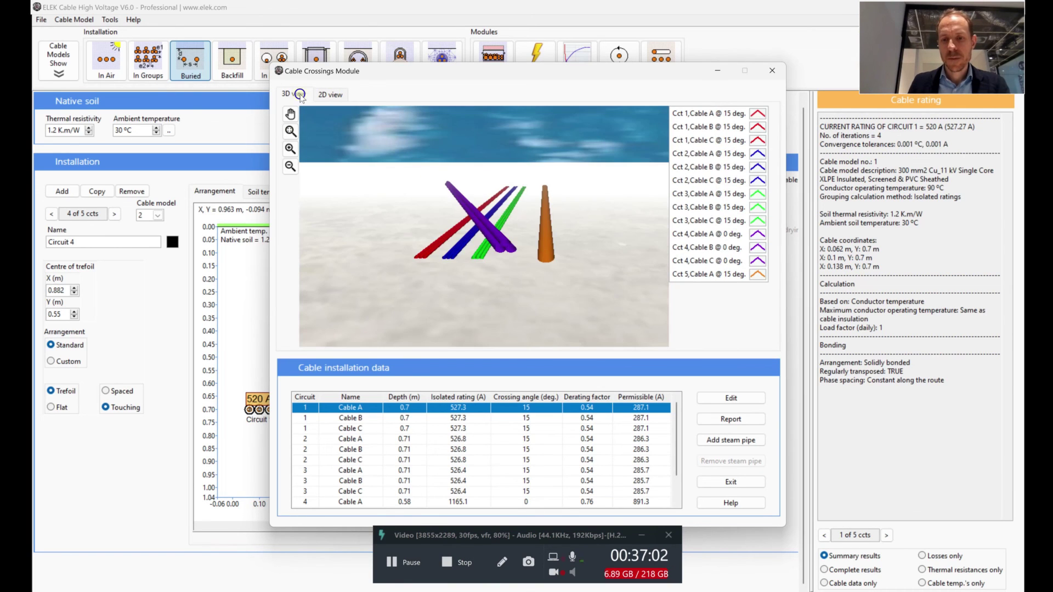
left_click(756, 483)
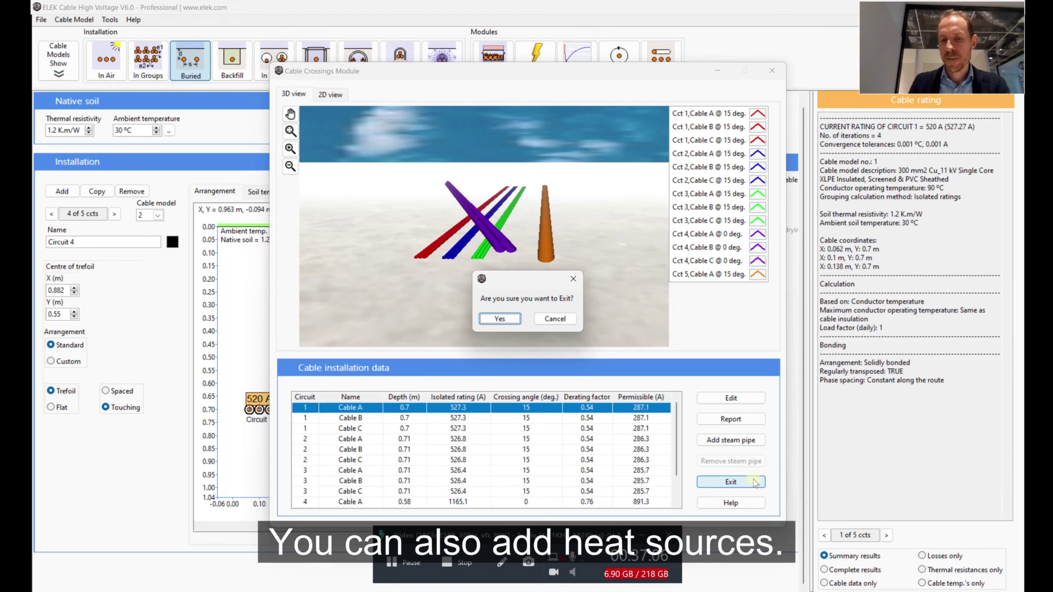
left_click(508, 321)
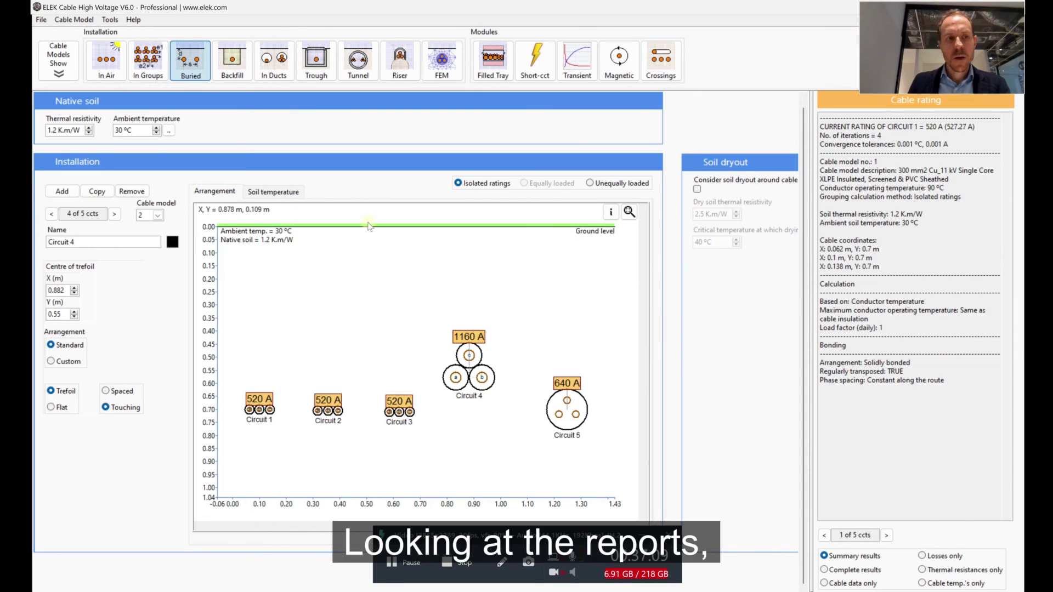
Generate the buried installation's report in PDF format and save it as Cable High Voltage Report.pdf in the Downloads folder
left_click(109, 19)
left_click(119, 32)
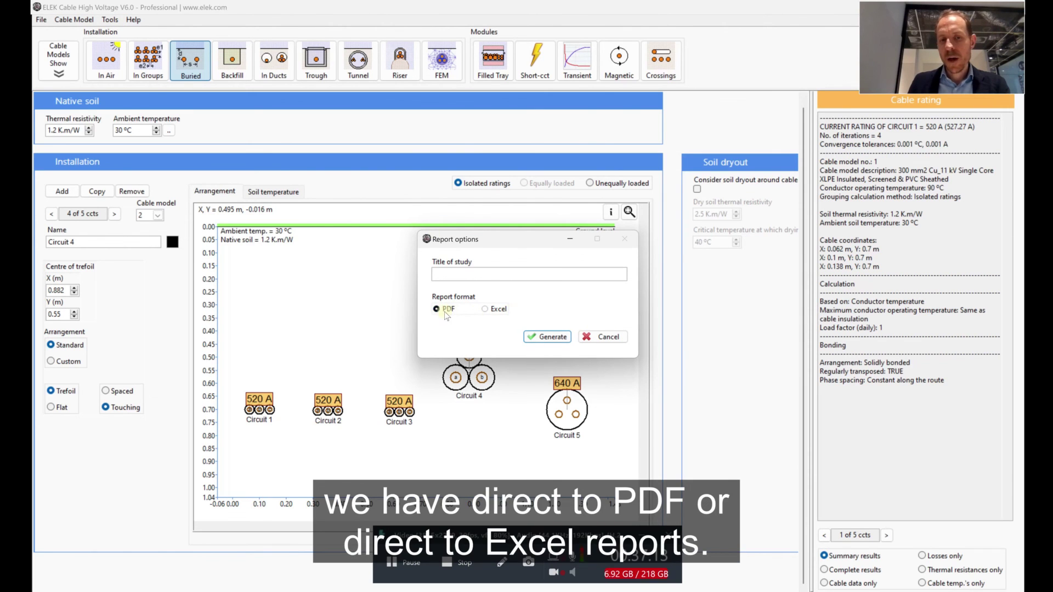
left_click(486, 310)
left_click(554, 334)
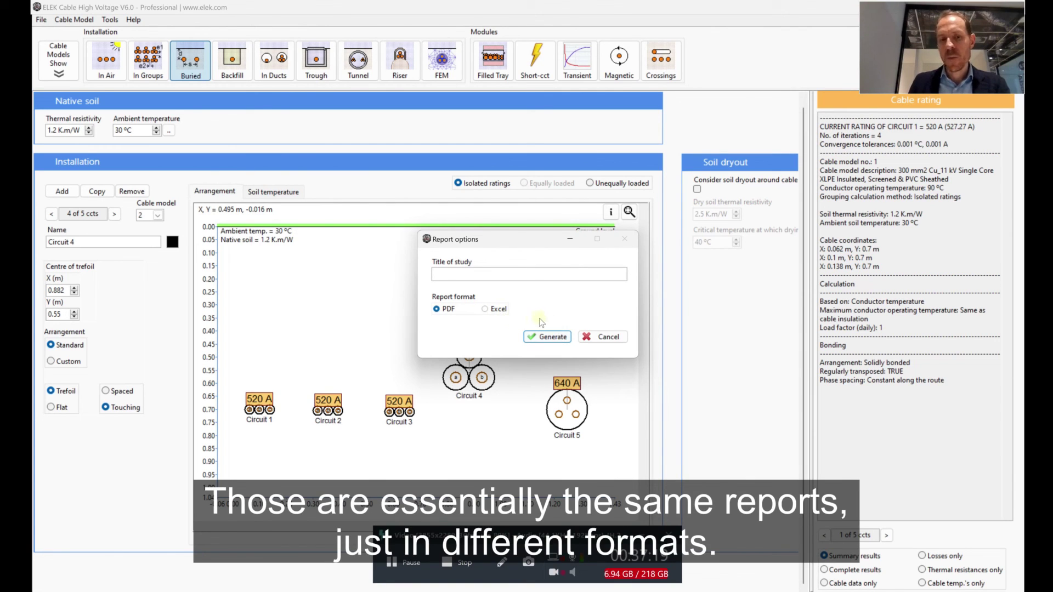
left_click(558, 340)
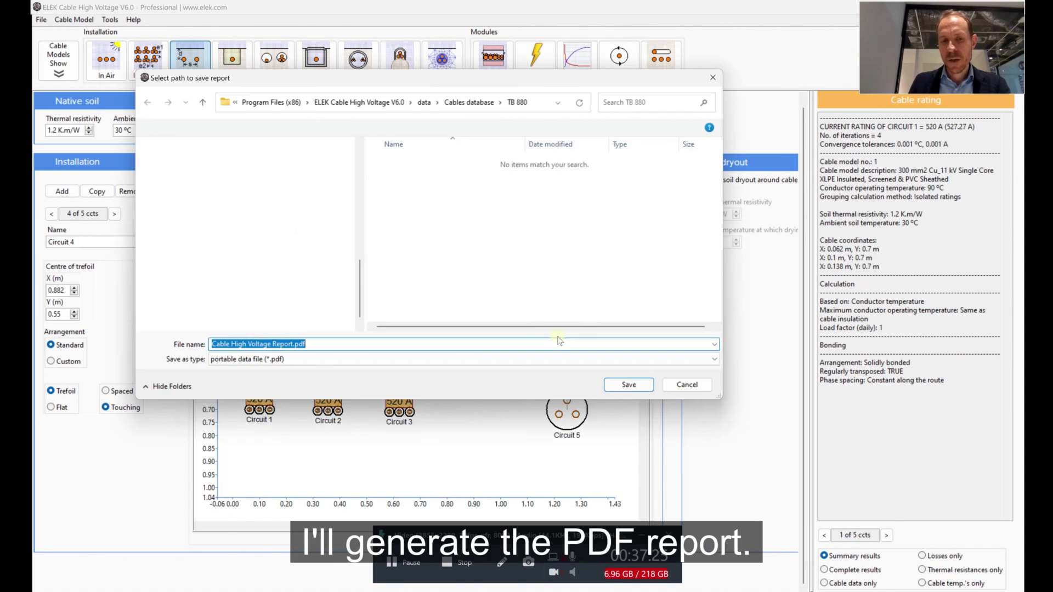
scroll(292, 247, "up", 6)
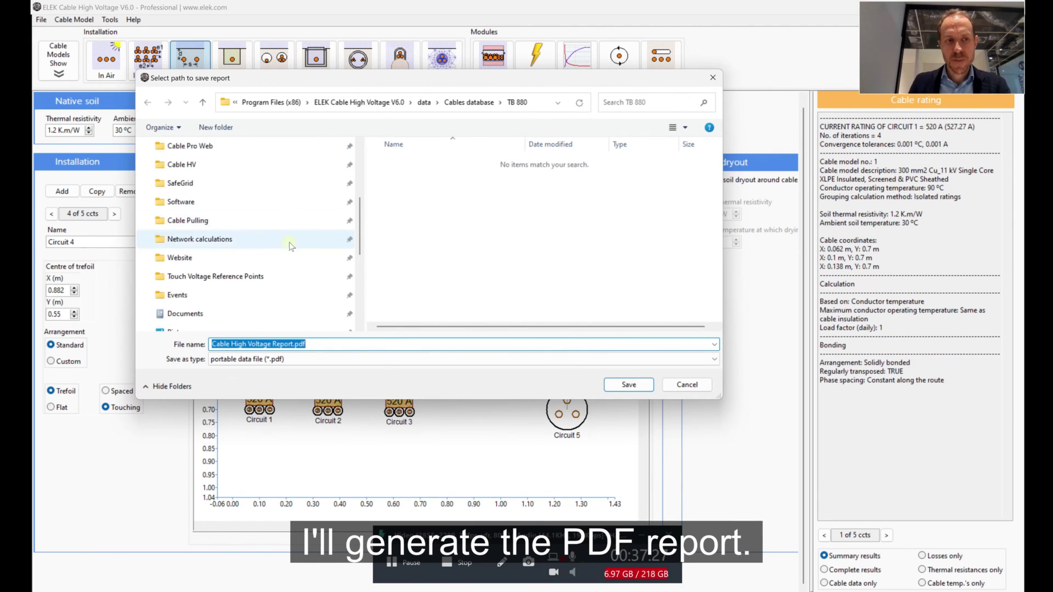
left_click(241, 220)
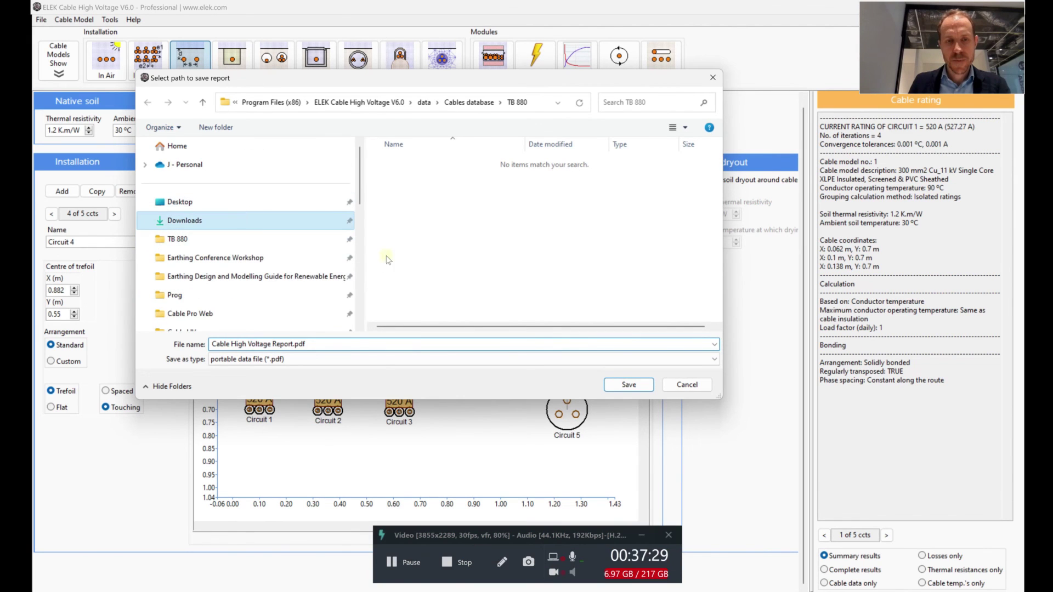
left_click(628, 385)
left_click(568, 349)
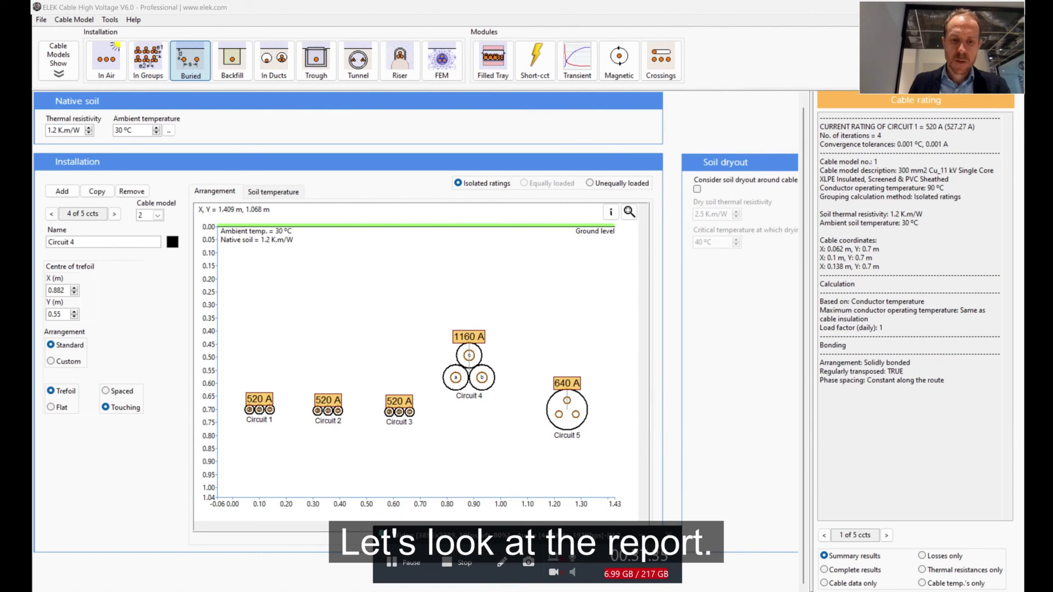
Switch to File Explorer and open Cable High Voltage Report.pdf from the Downloads folder
key("super+e")
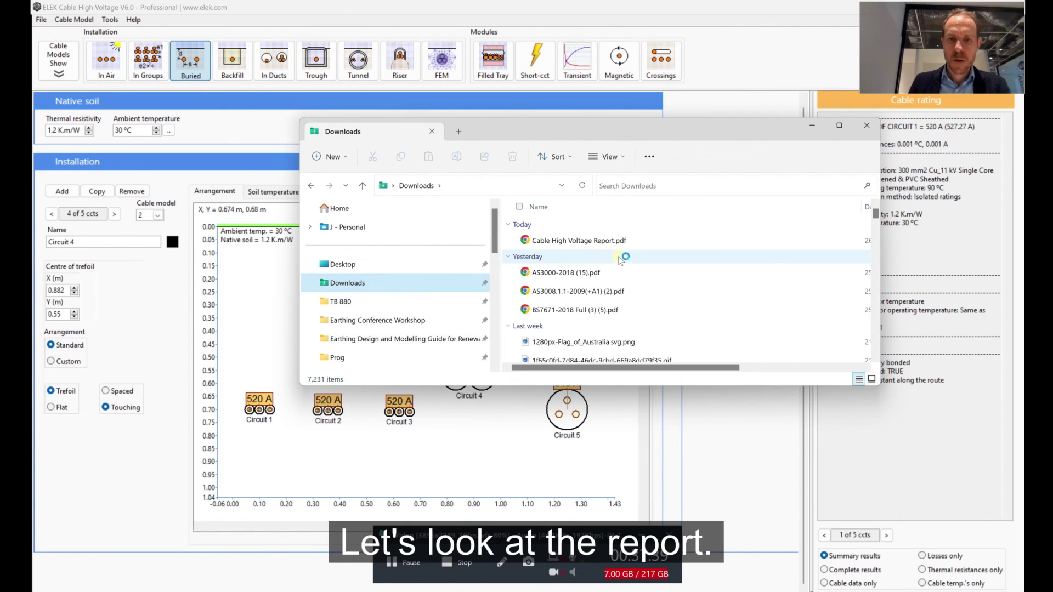
left_click(615, 245)
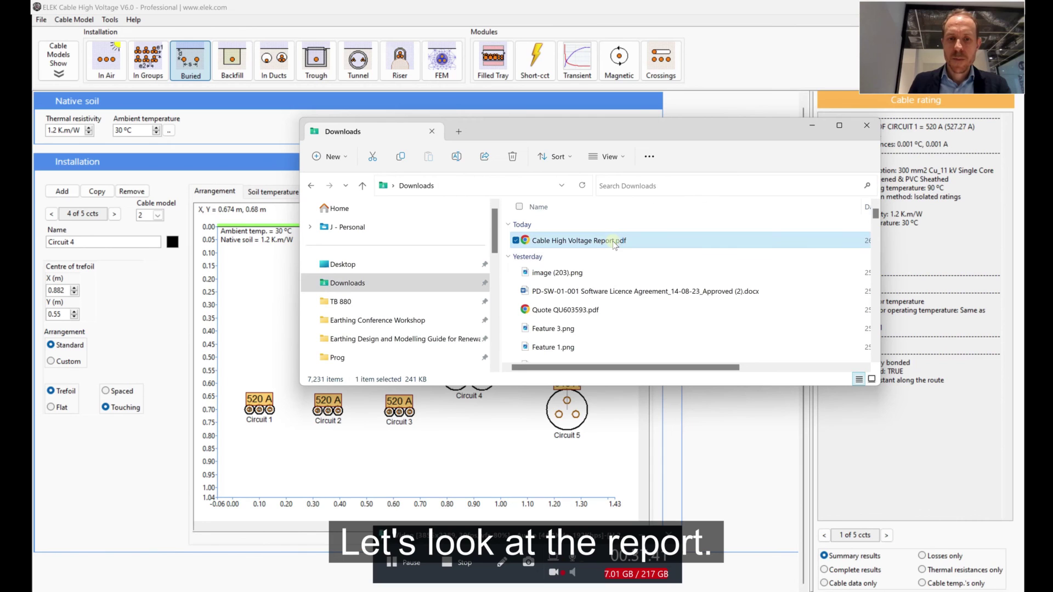
double_click(614, 244)
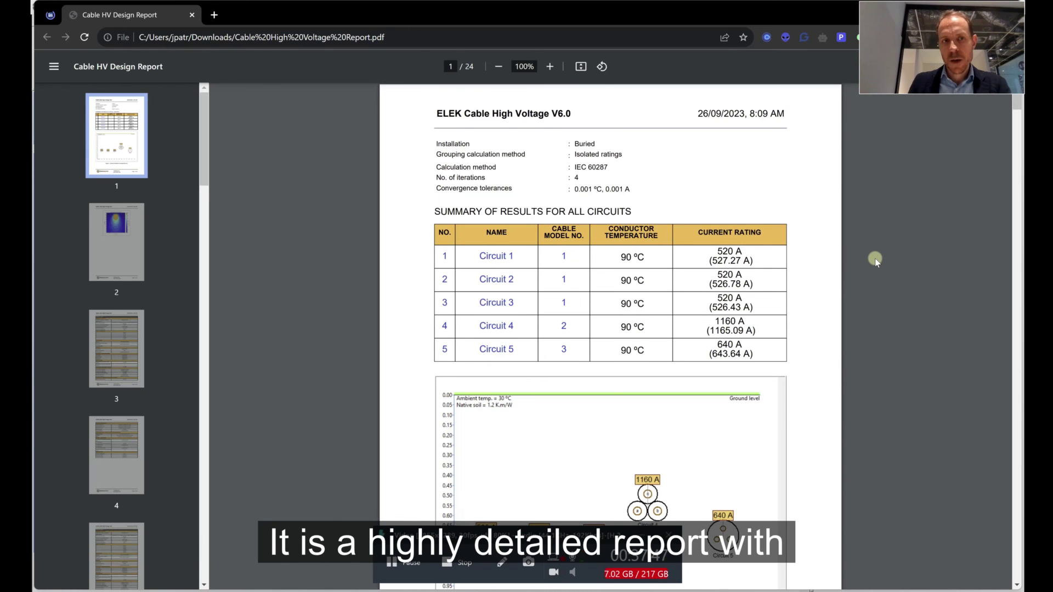
Examine the report's summary of results for all circuits, the buried installation arrangement figure and the soil temperature contour plot
scroll(874, 258, "down", 1)
scroll(874, 259, "up", 1)
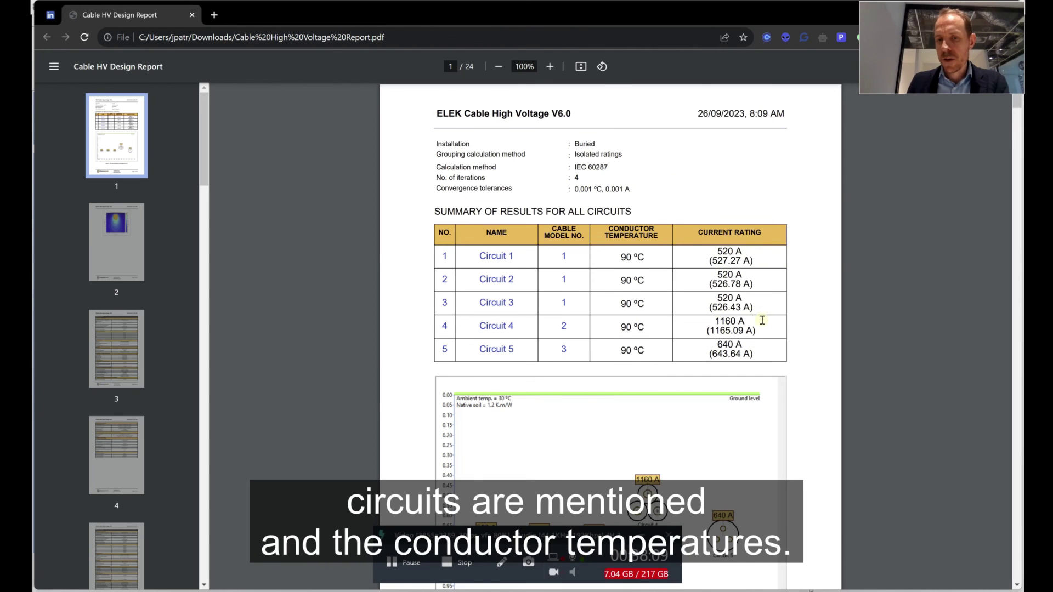
scroll(759, 321, "down", 1)
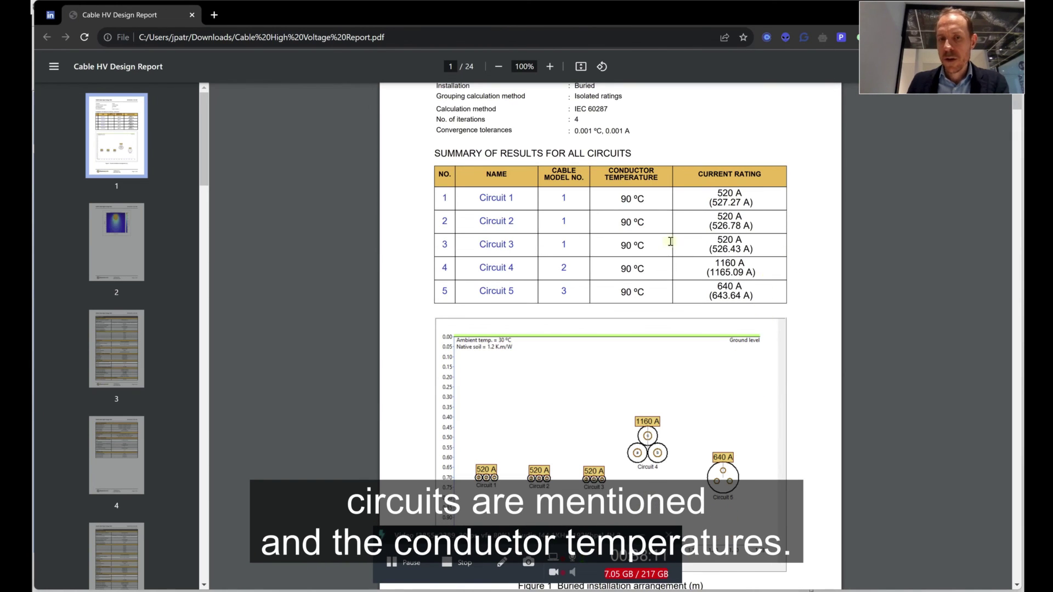
scroll(825, 301, "down", 6)
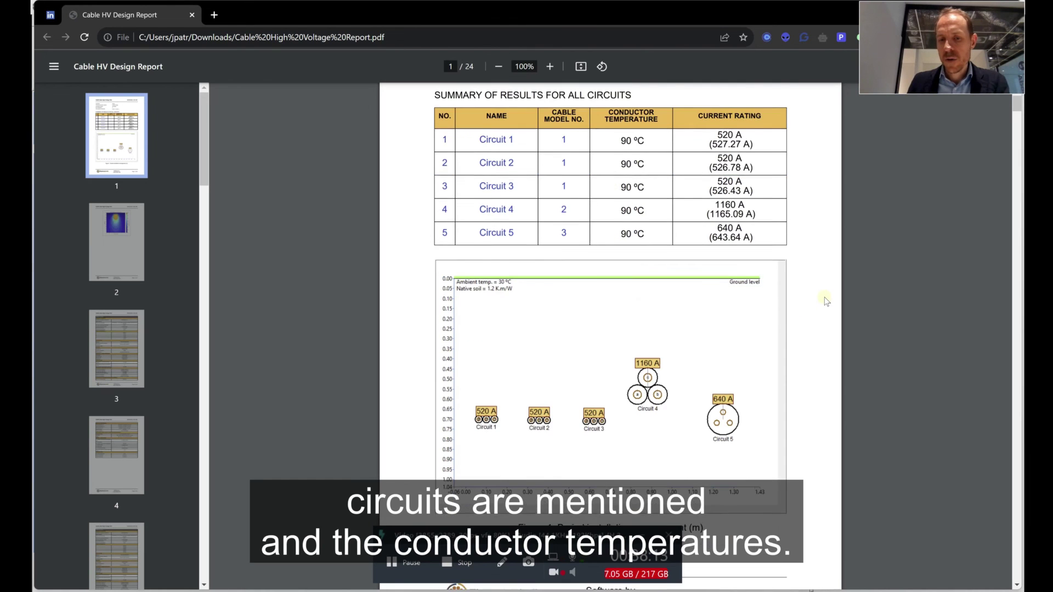
scroll(823, 302, "down", 2)
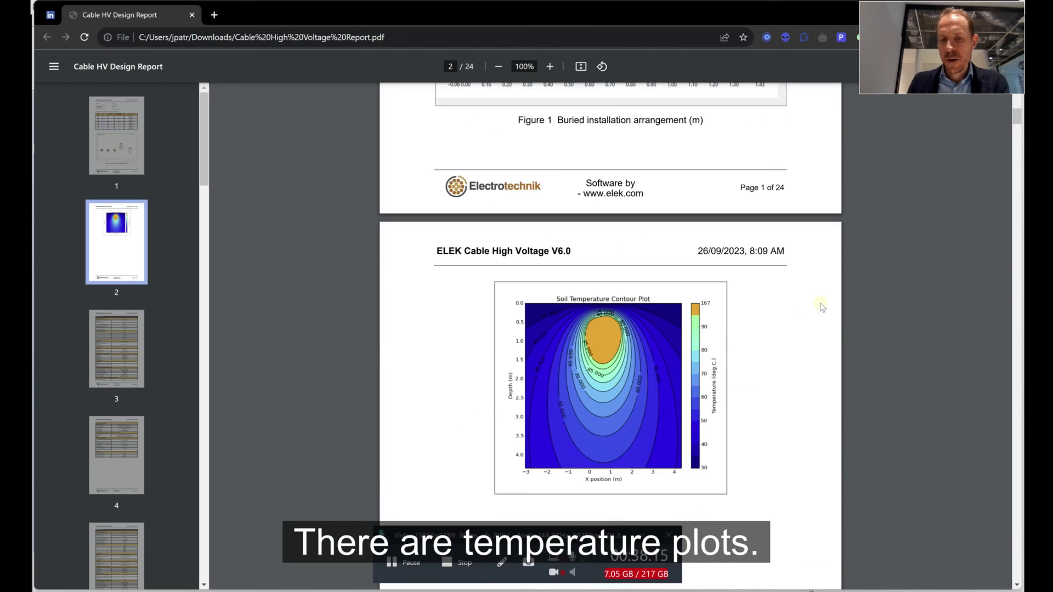
scroll(804, 369, "down", 2)
scroll(806, 371, "down", 9)
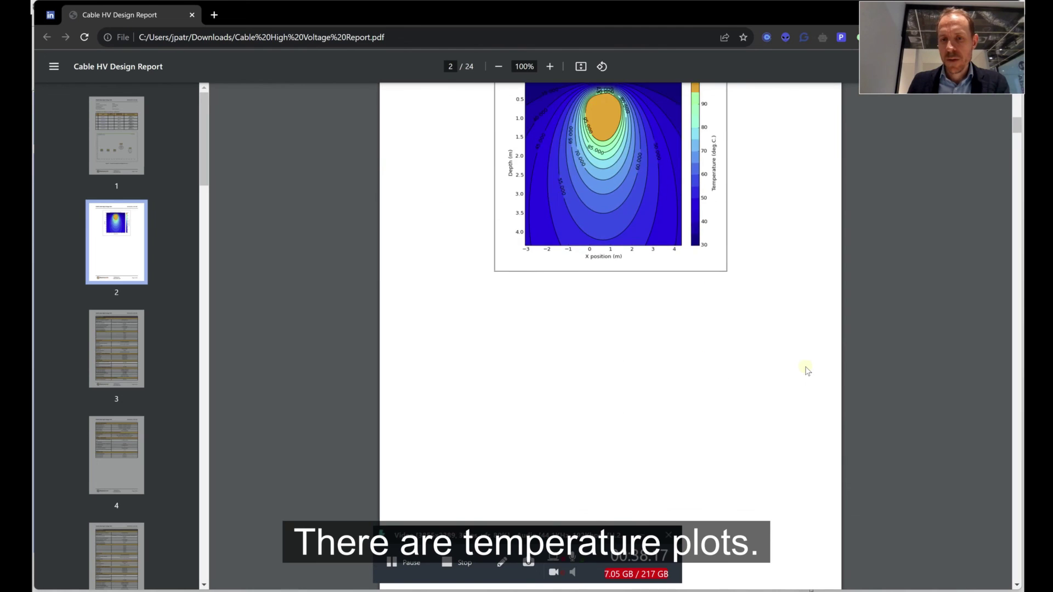
Review the Circuit 1 data from the summary and cable coordinates through losses and sequence impedances to the cable temperatures
scroll(805, 368, "down", 2)
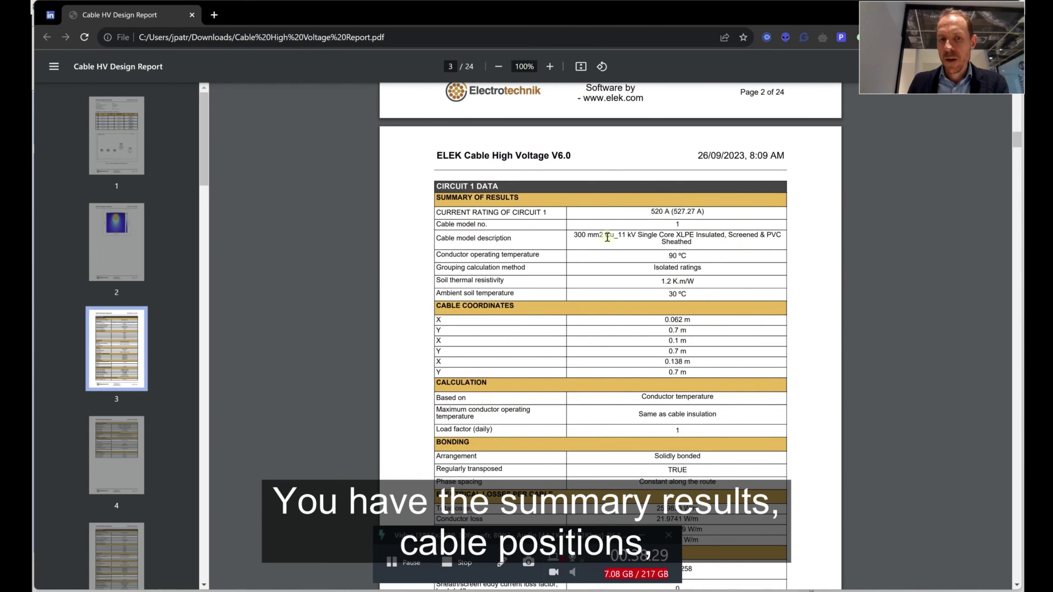
scroll(760, 265, "down", 1)
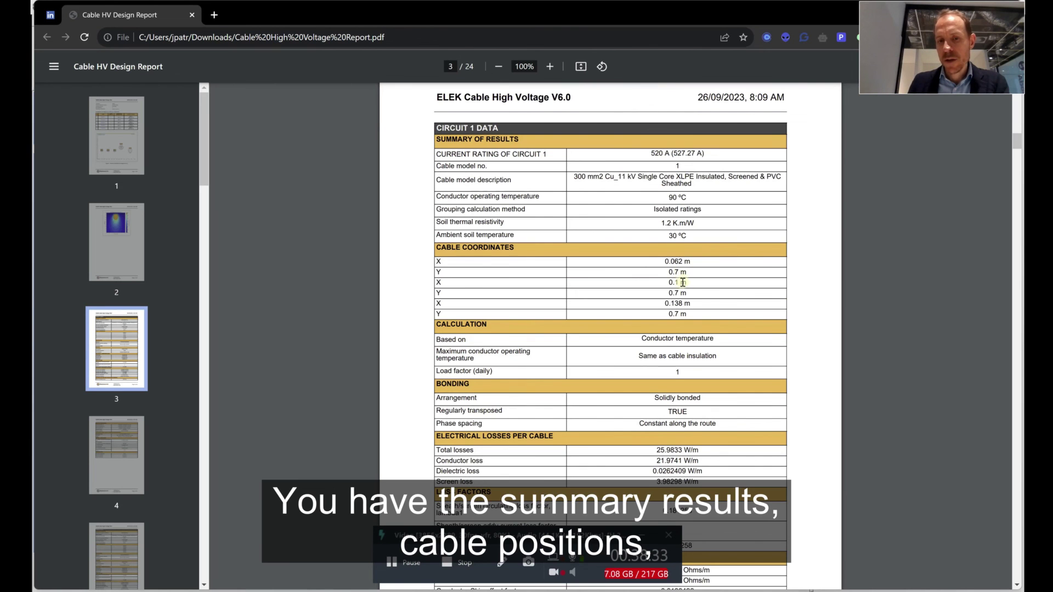
scroll(682, 282, "down", 2)
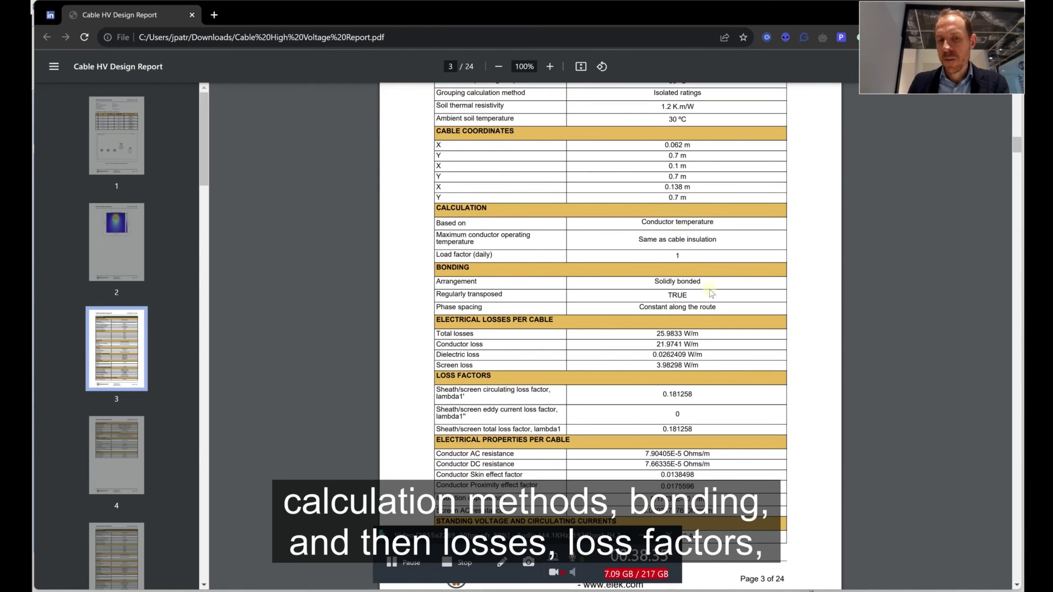
scroll(692, 294, "down", 1)
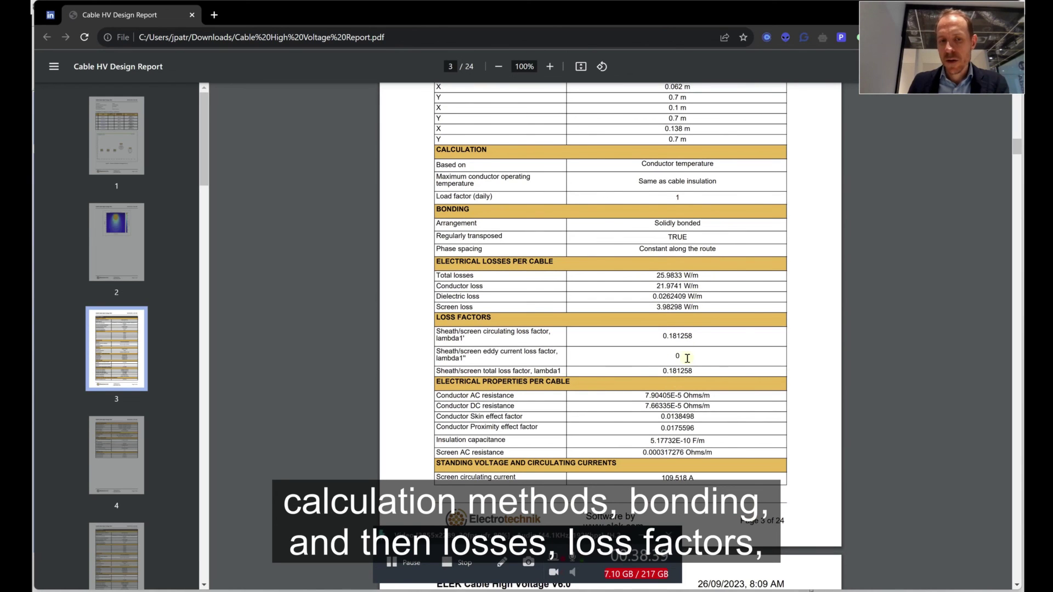
scroll(687, 358, "down", 1)
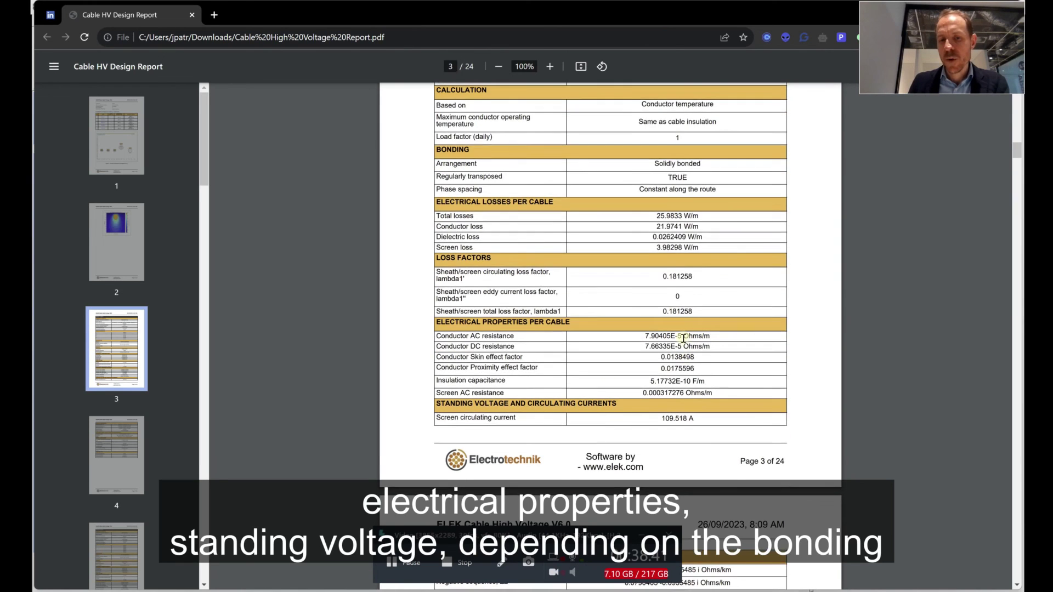
scroll(684, 337, "down", 2)
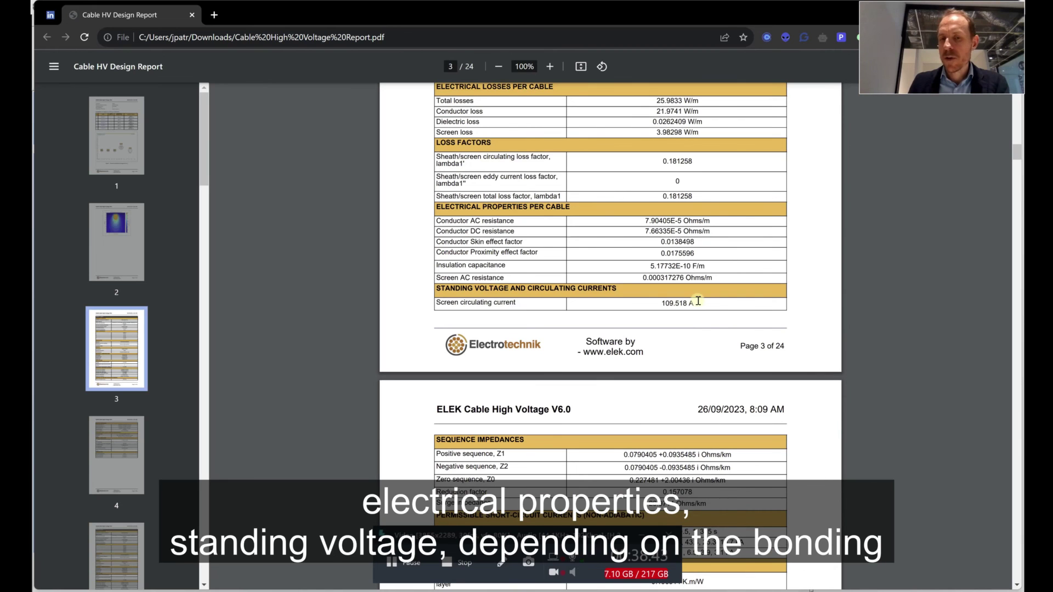
scroll(698, 302, "down", 3)
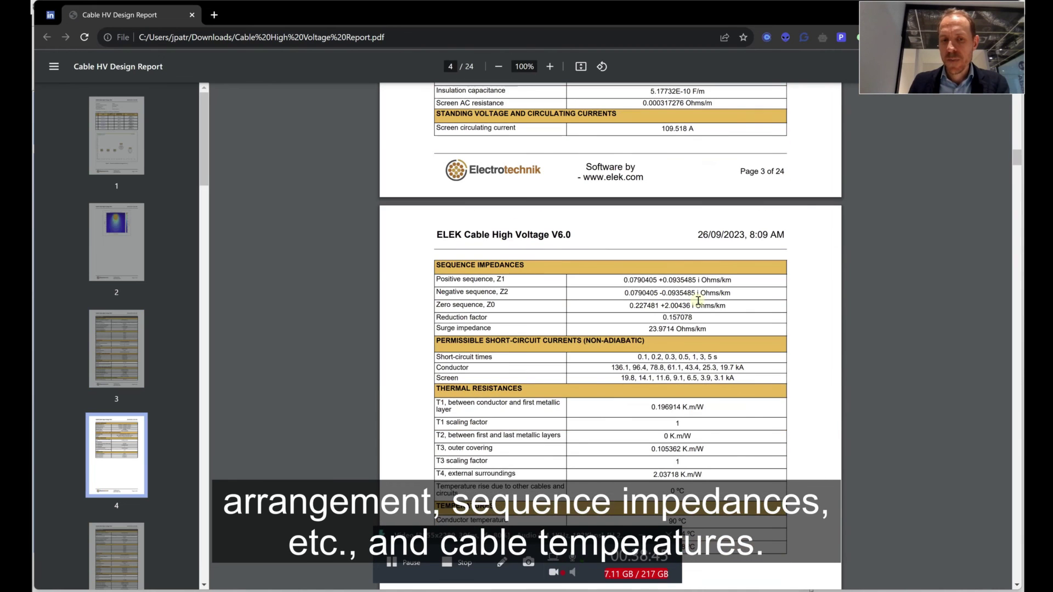
scroll(666, 331, "down", 1)
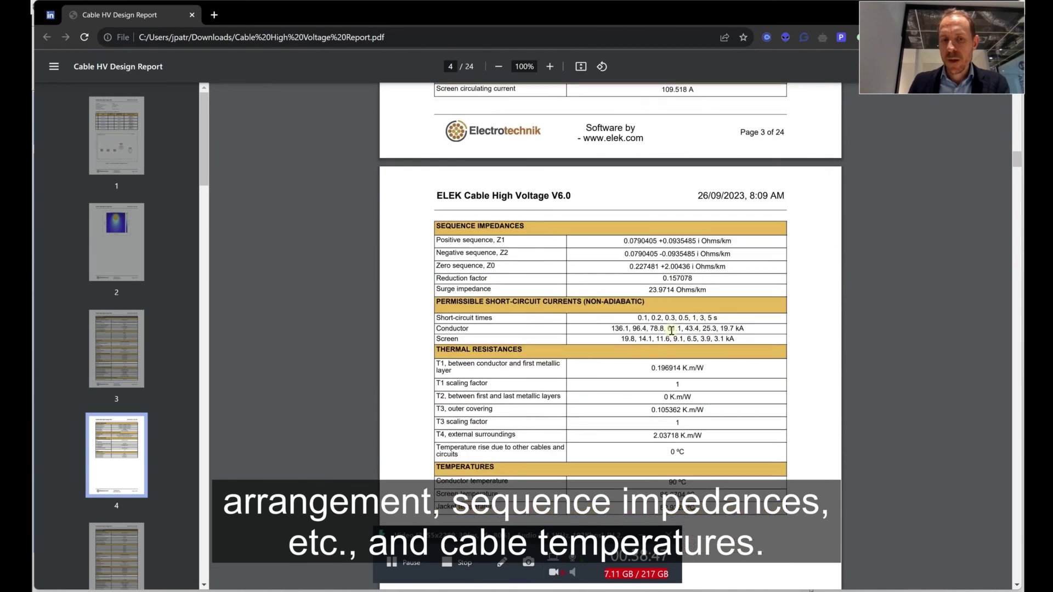
scroll(739, 336, "down", 7)
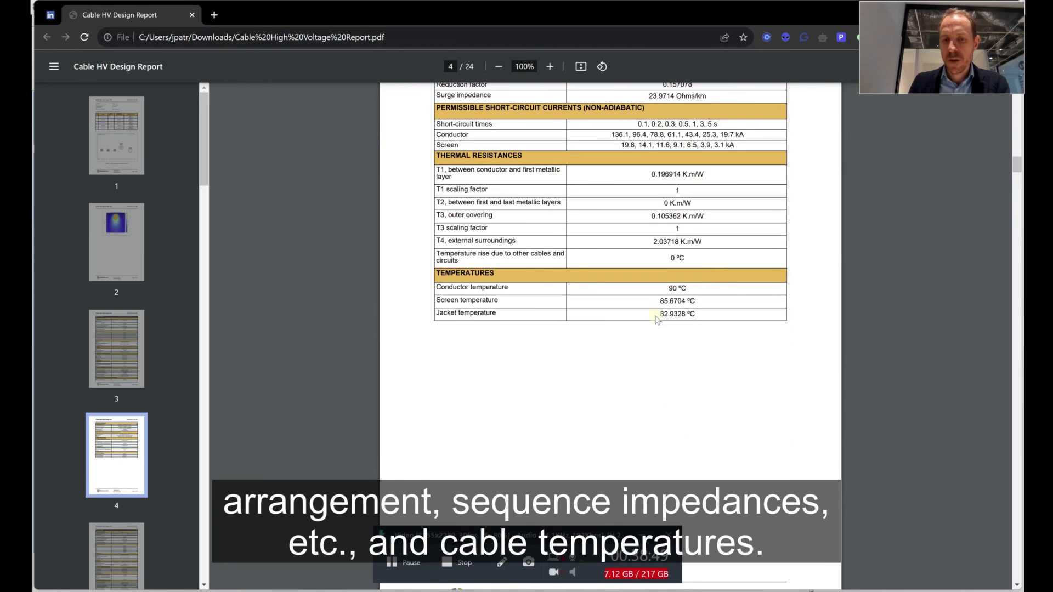
Review Circuit 2's bonding arrangement, losses, electrical properties and screen circulating current in the report
scroll(718, 323, "down", 7)
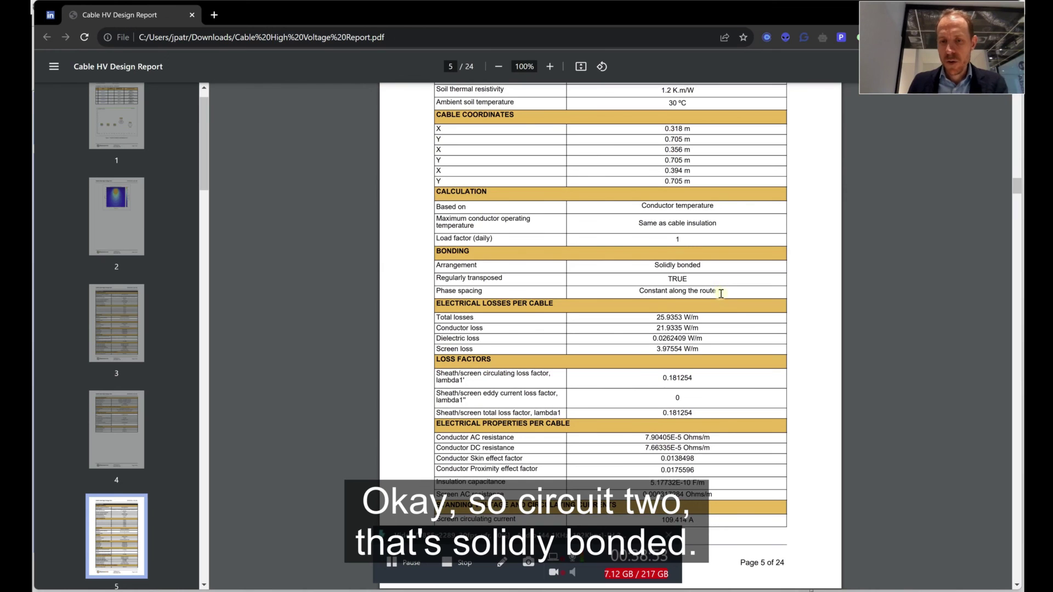
scroll(719, 285, "down", 1)
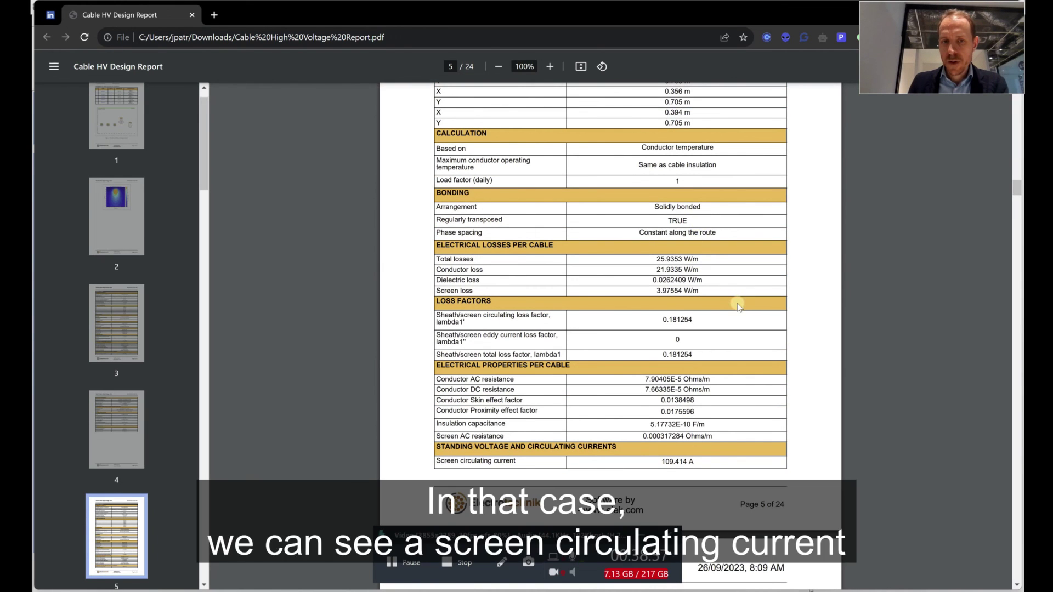
scroll(724, 297, "down", 1)
scroll(738, 307, "down", 1)
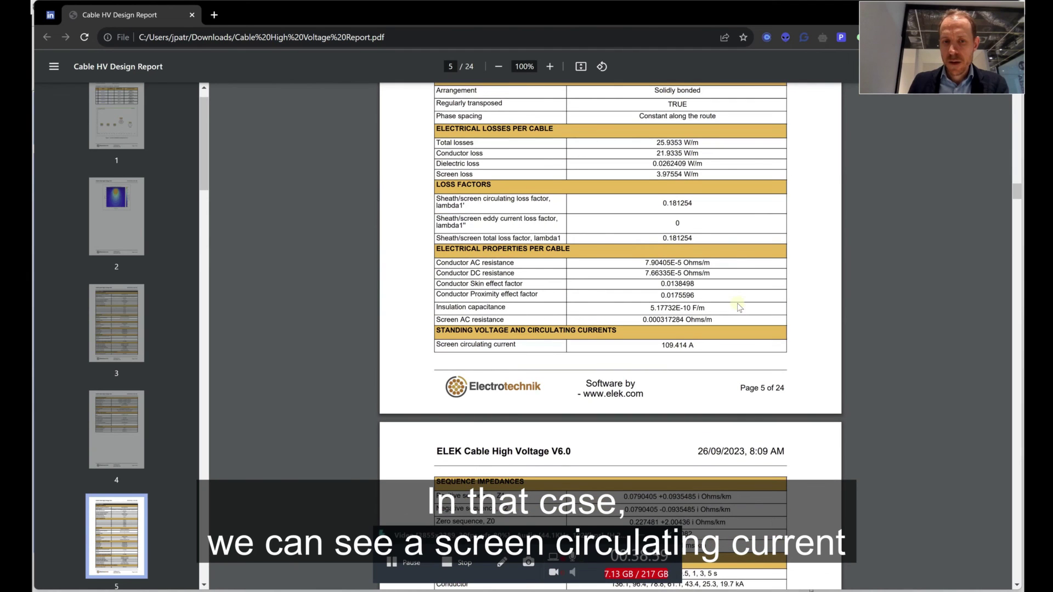
scroll(738, 307, "down", 1)
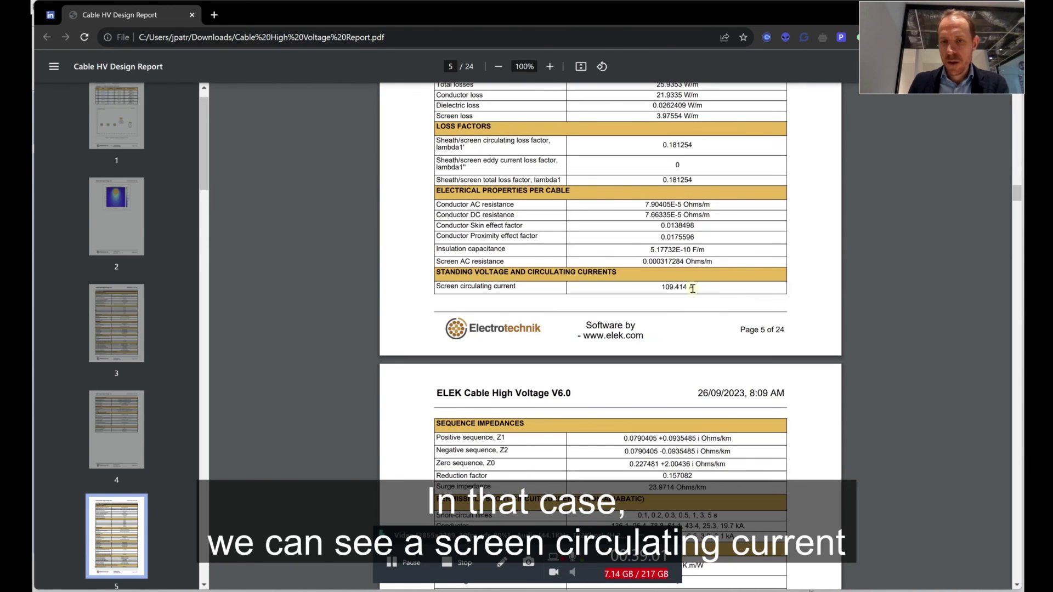
left_click(707, 287)
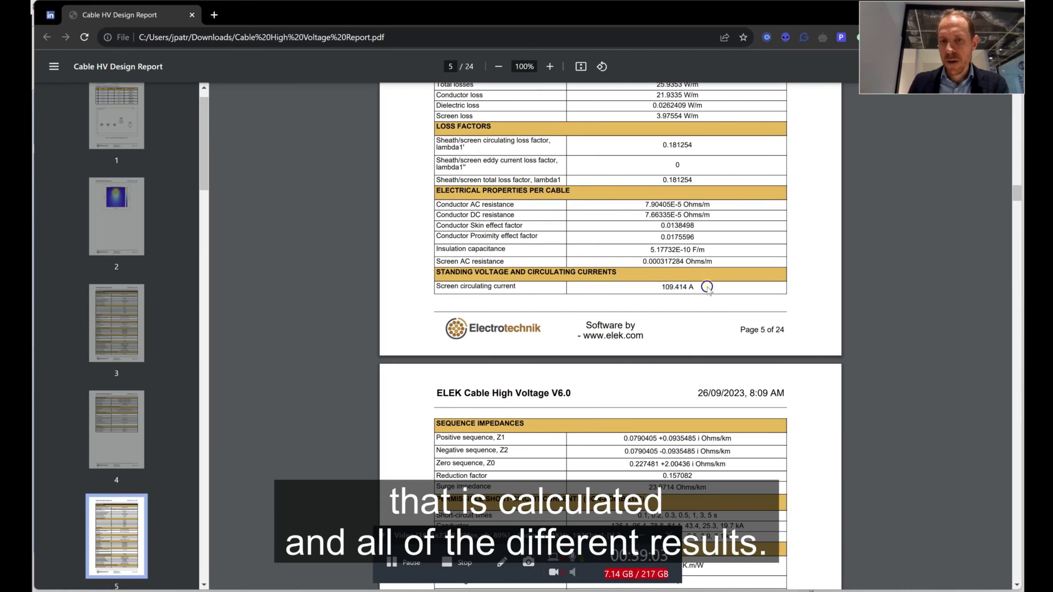
scroll(714, 290, "down", 4)
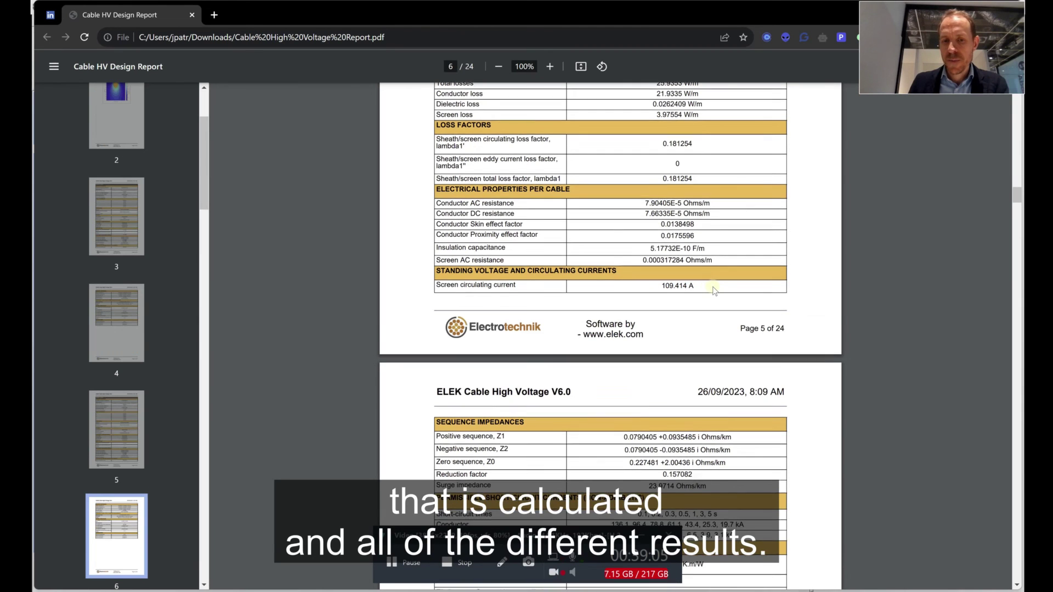
Go past the remaining circuit data to the Cable Model 1 image in the report and examine its cross-section
scroll(714, 291, "down", 12)
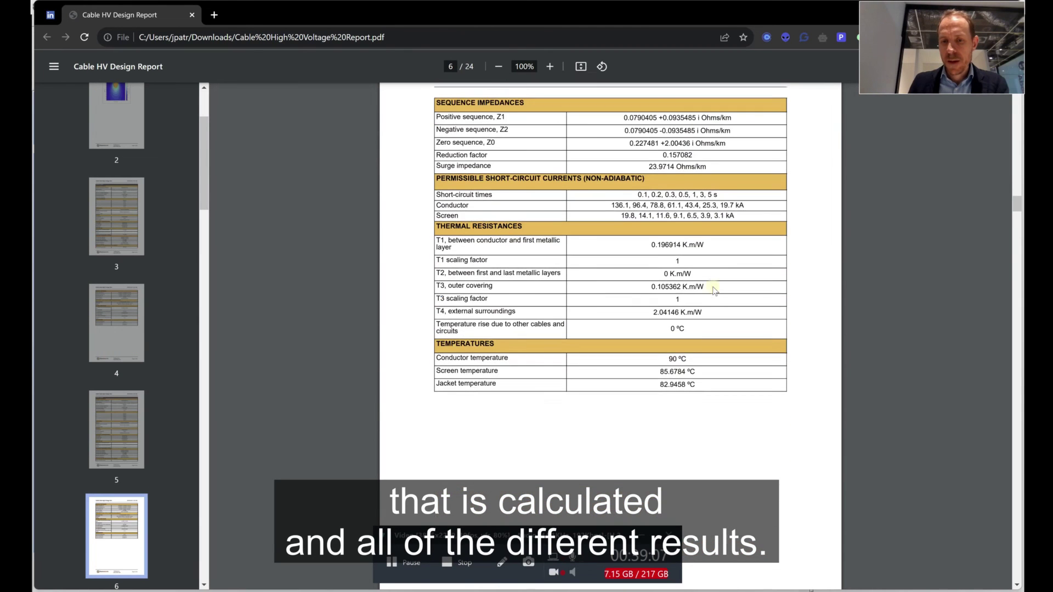
scroll(714, 291, "down", 16)
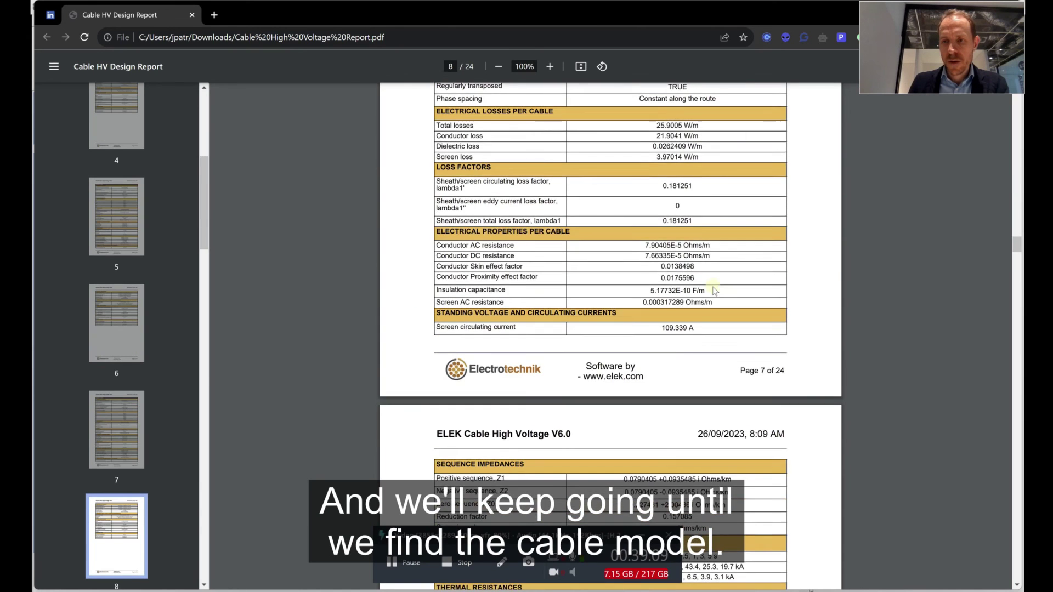
scroll(714, 290, "down", 16)
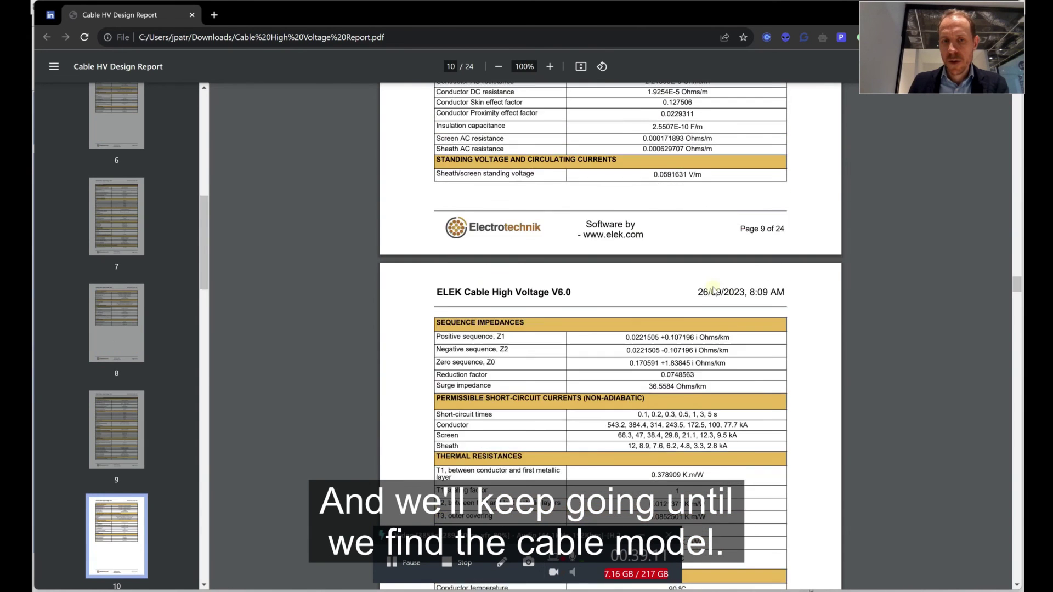
scroll(714, 290, "down", 15)
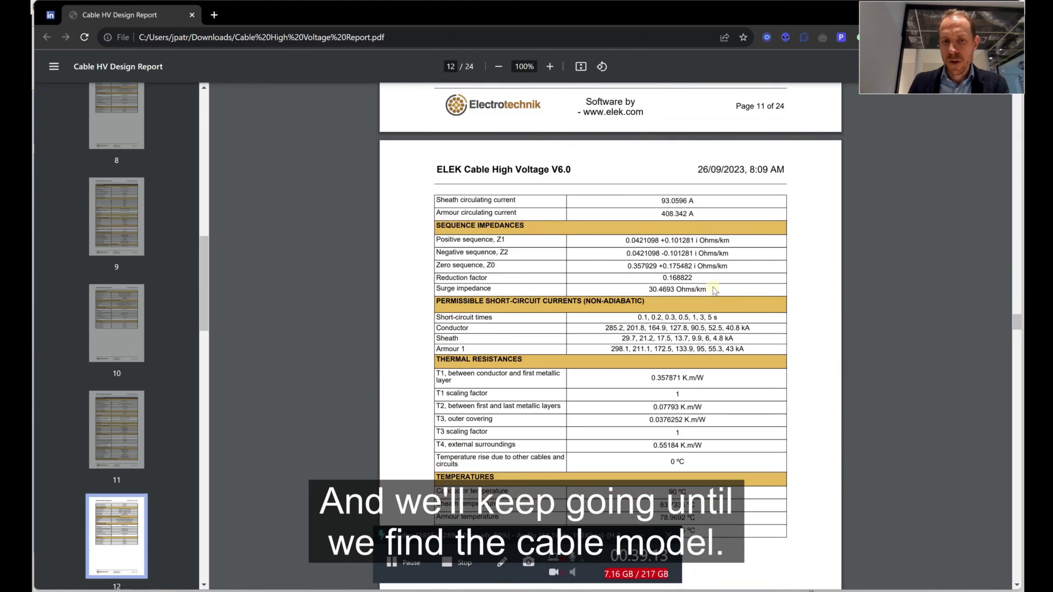
scroll(714, 290, "down", 5)
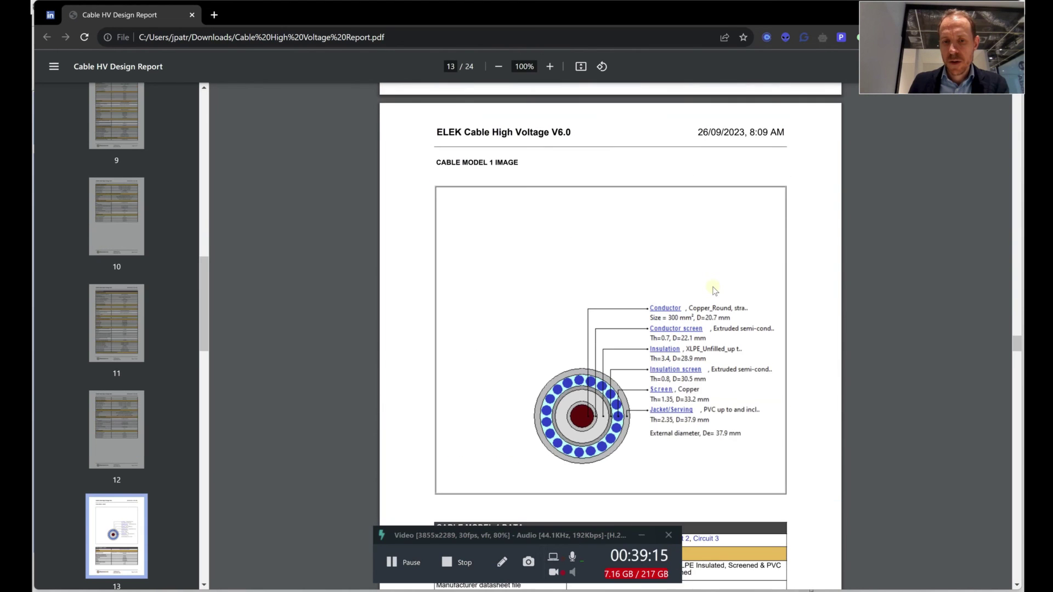
scroll(714, 290, "up", 1)
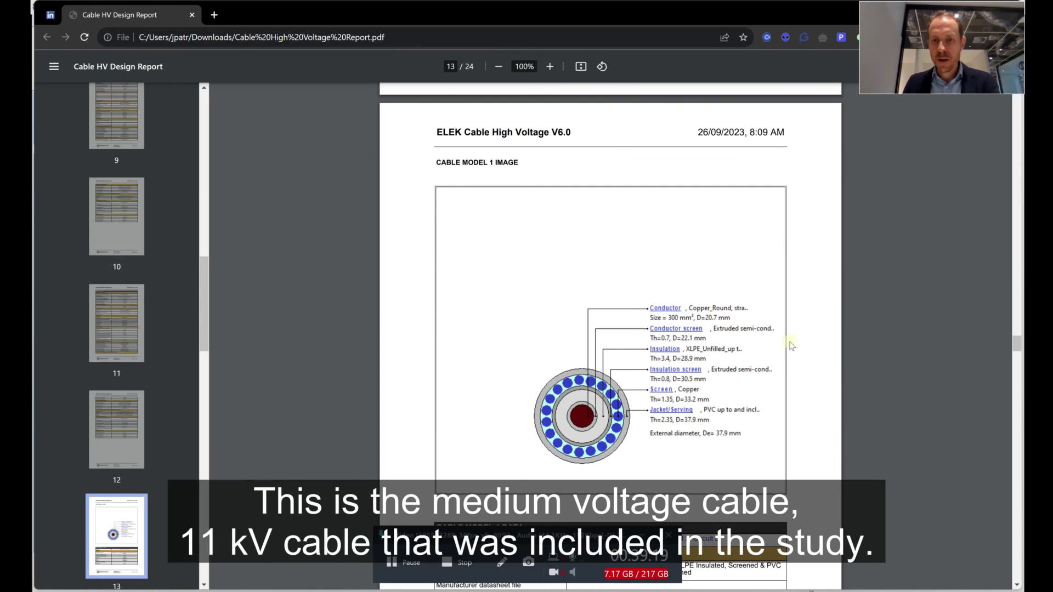
Review the Cable Model 1 data in the report from the general details and conductor through to the jacket
scroll(773, 355, "down", 2)
scroll(776, 354, "down", 1)
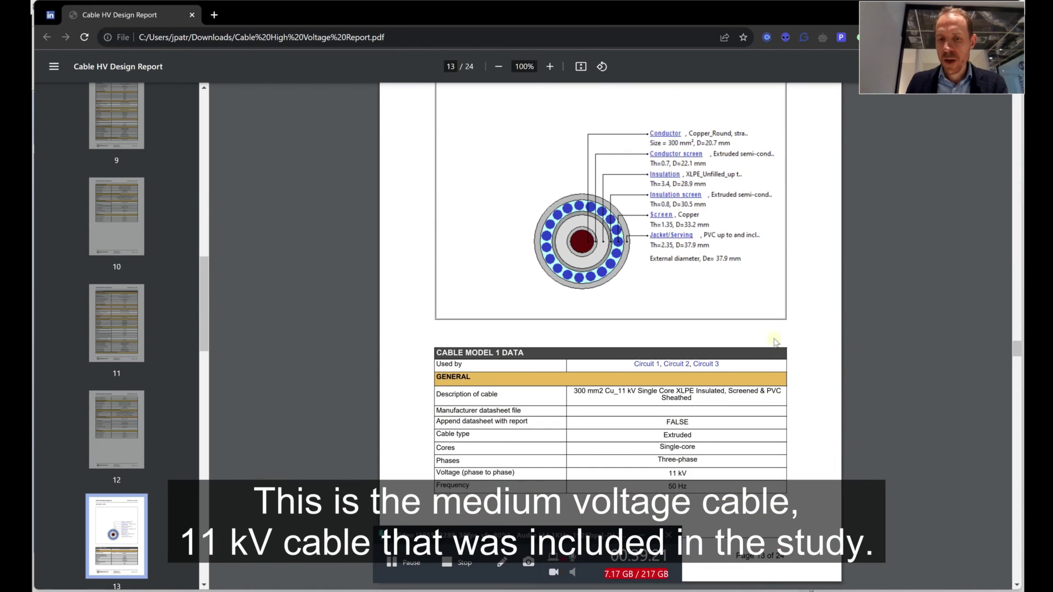
scroll(773, 335, "down", 15)
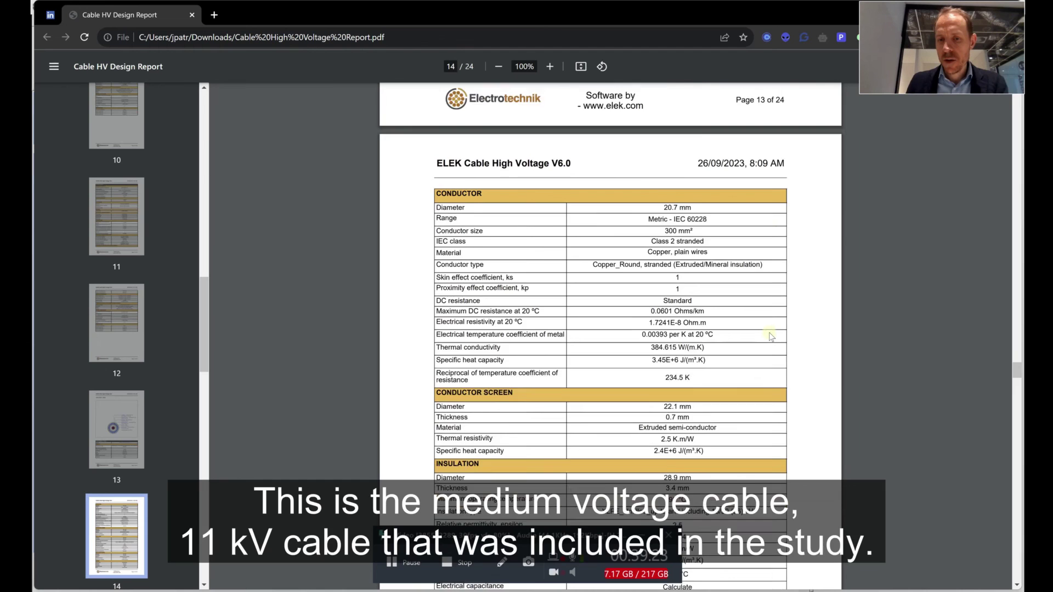
scroll(770, 337, "down", 14)
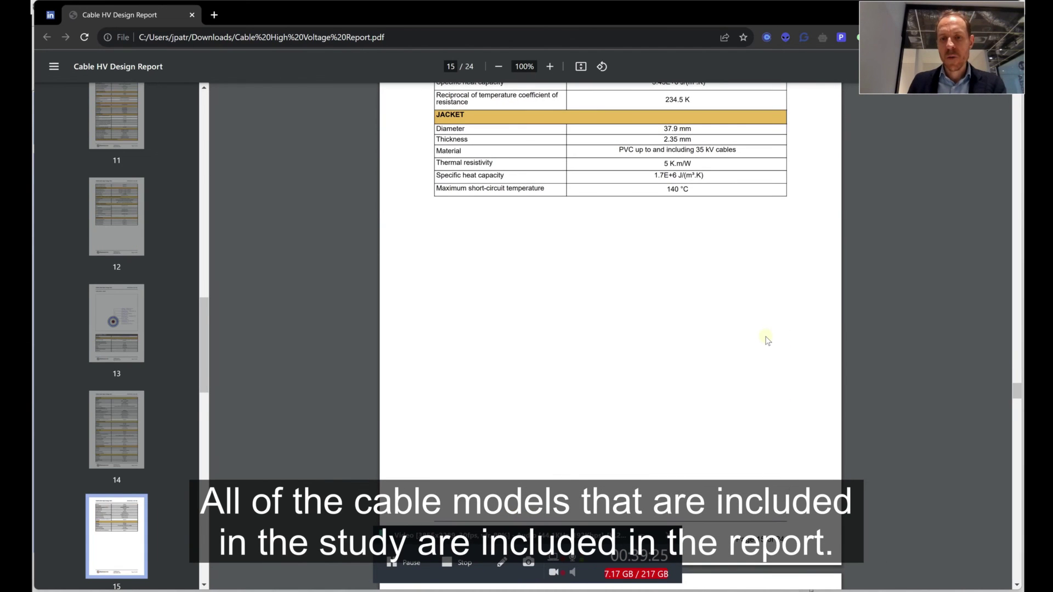
Examine the Cable Model 2 cross-section image and its data tables from general details to the outer SC coating
scroll(766, 342, "down", 6)
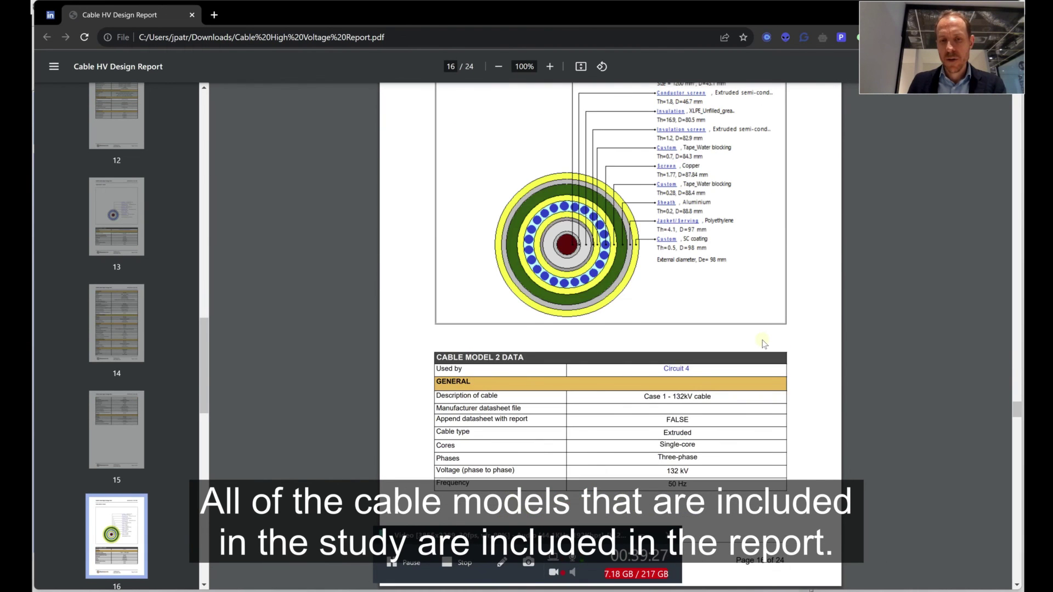
scroll(764, 344, "up", 3)
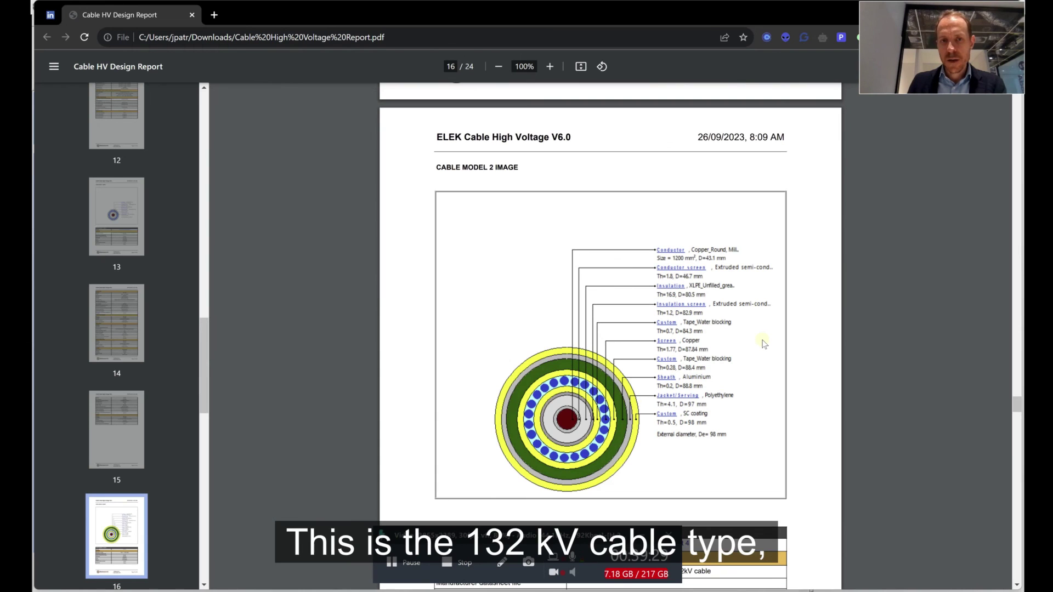
scroll(764, 344, "down", 10)
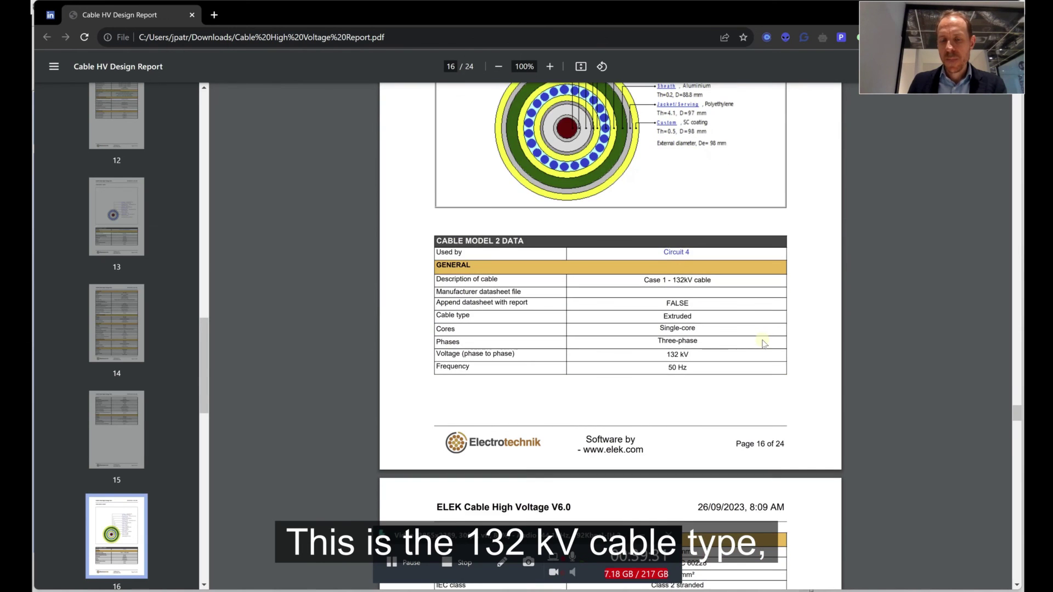
scroll(764, 343, "down", 14)
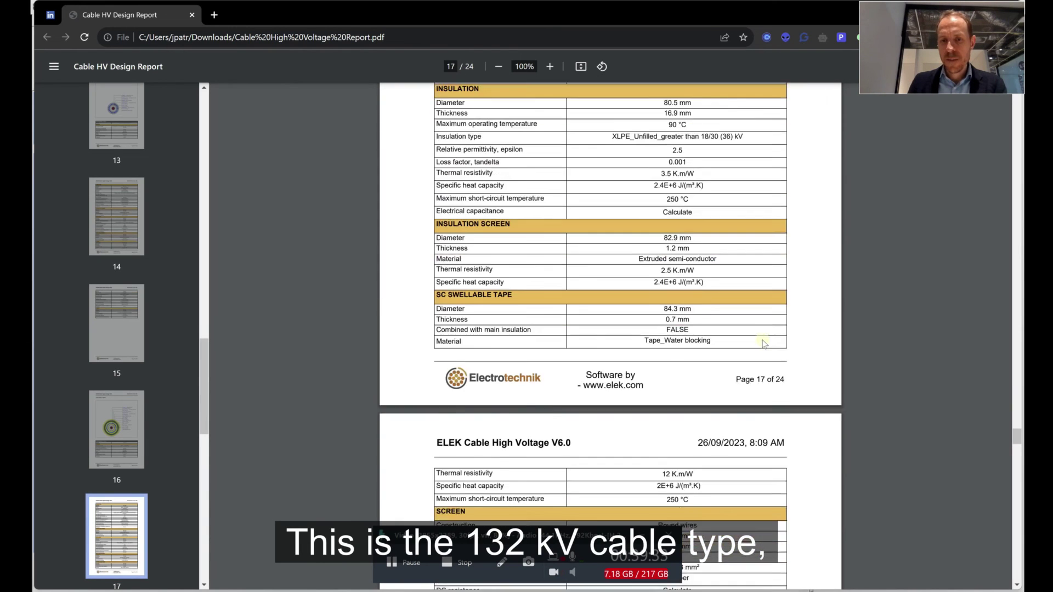
scroll(764, 343, "down", 16)
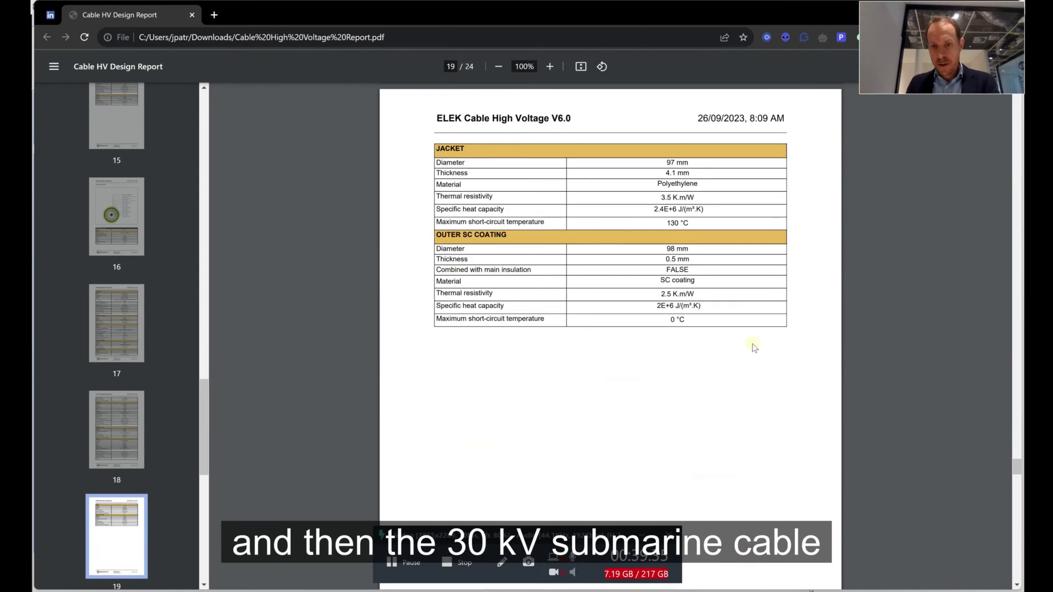
Examine the Cable Model 3 submarine cable cross-section and its general, conductor, tape, conductor screen and insulation data
scroll(754, 347, "down", 7)
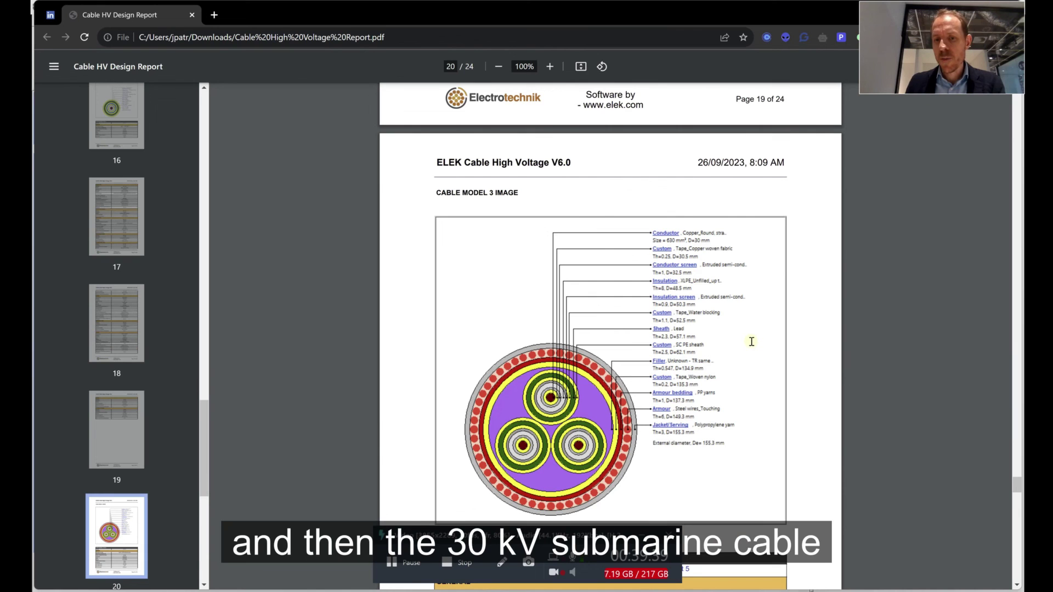
scroll(751, 342, "down", 5)
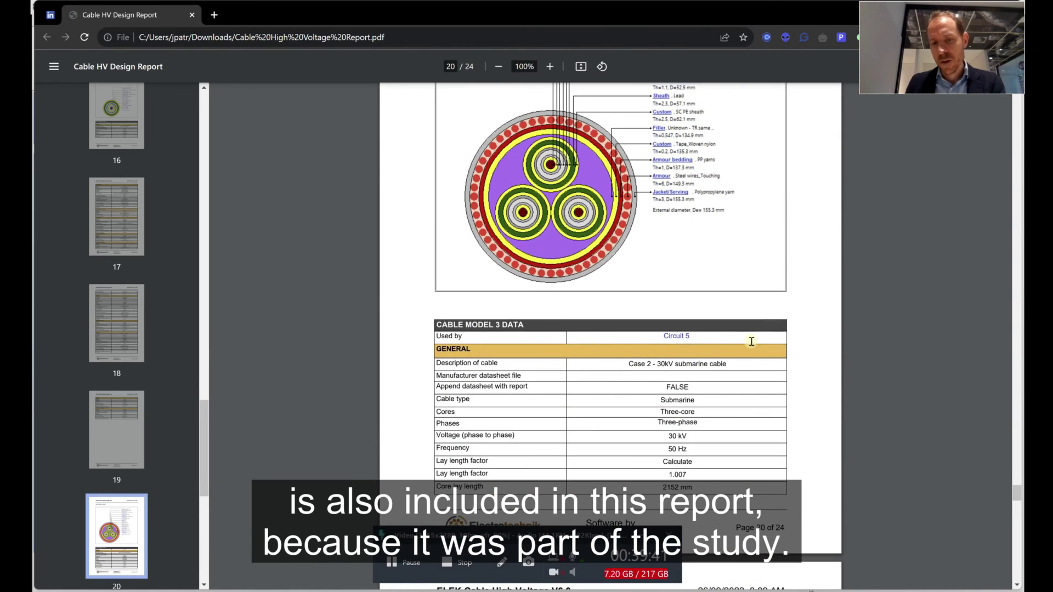
scroll(752, 341, "down", 11)
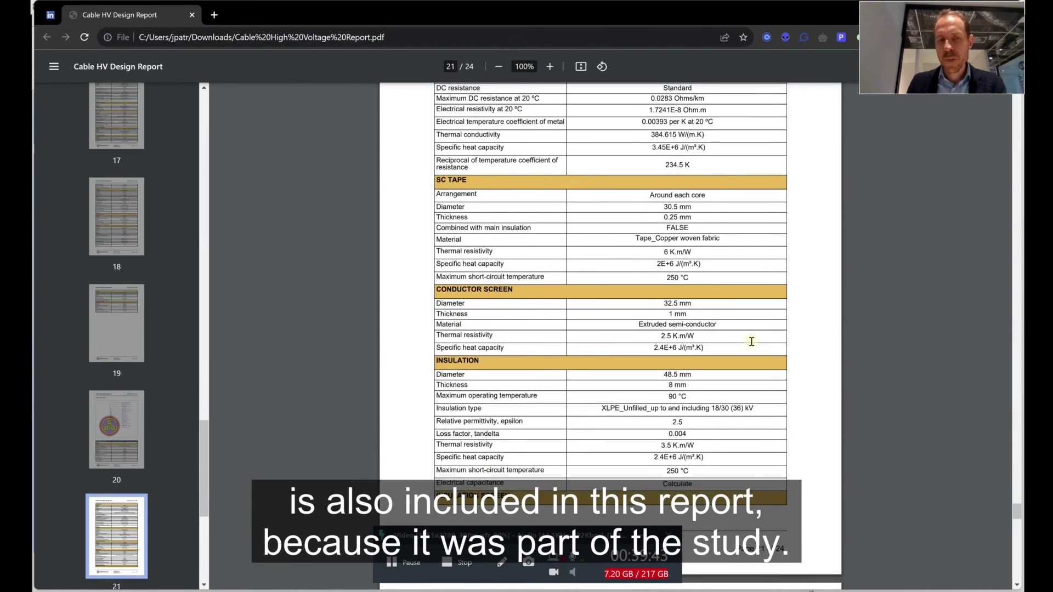
scroll(751, 342, "down", 4)
Go back to page 10 of the report, minimise its window and close the window behind it to return to ELEK Cable High Voltage
left_click_drag(1015, 521, 1016, 284)
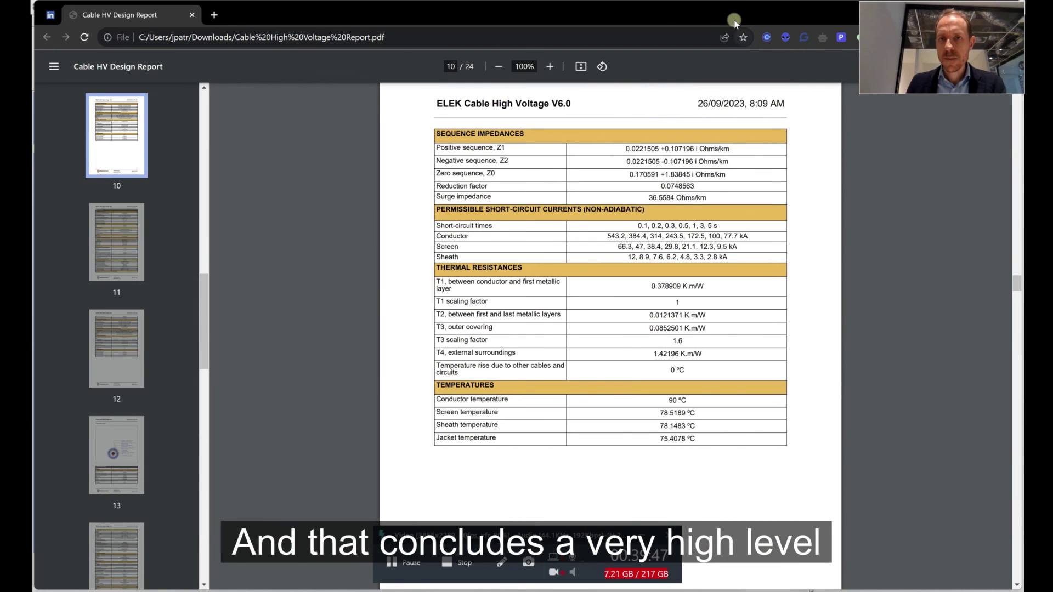
left_click_drag(735, 22, 787, 132)
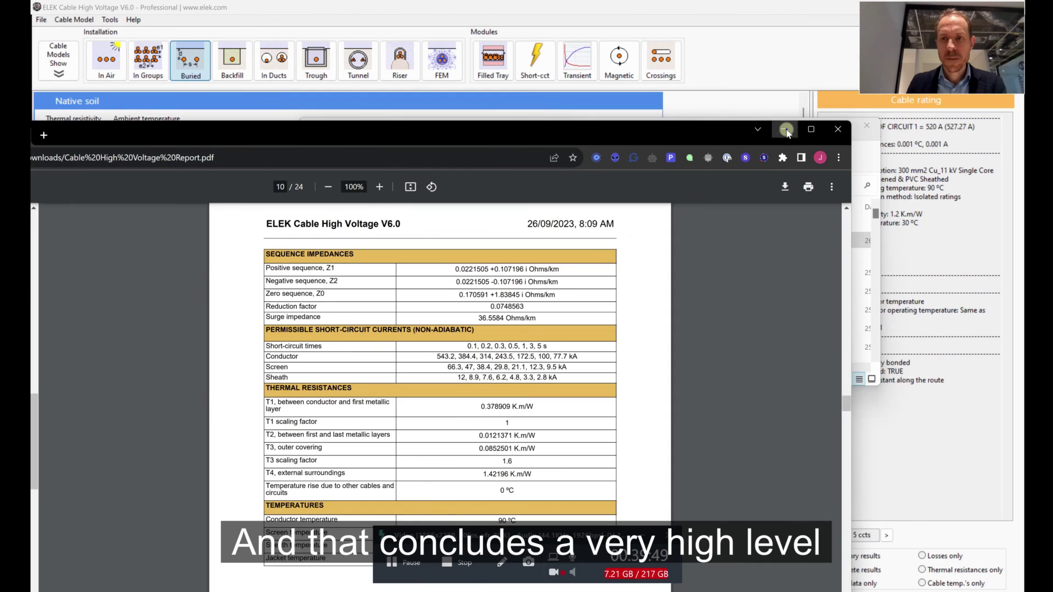
left_click(787, 131)
left_click(871, 126)
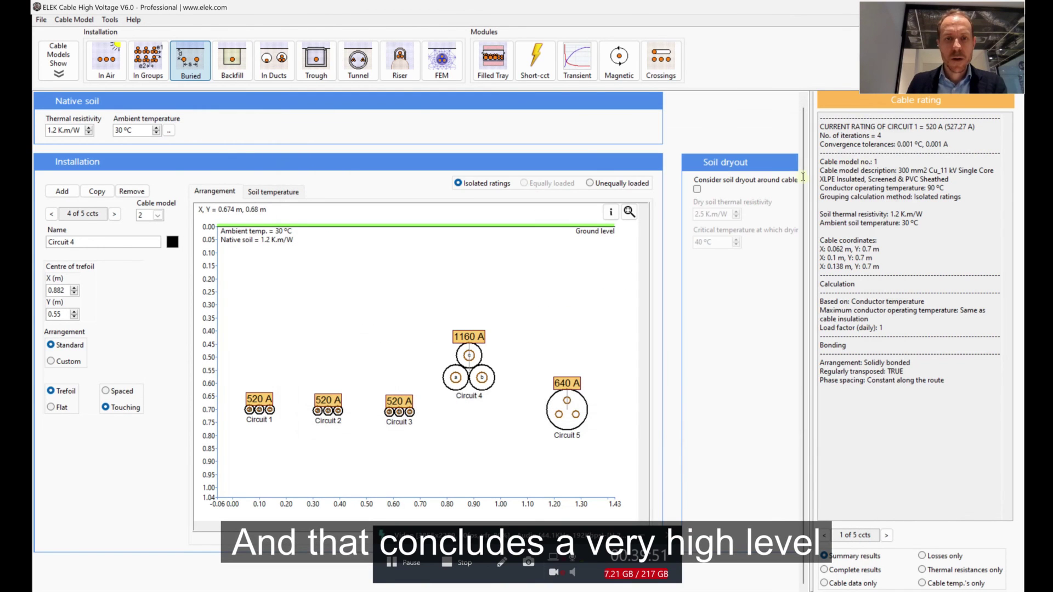